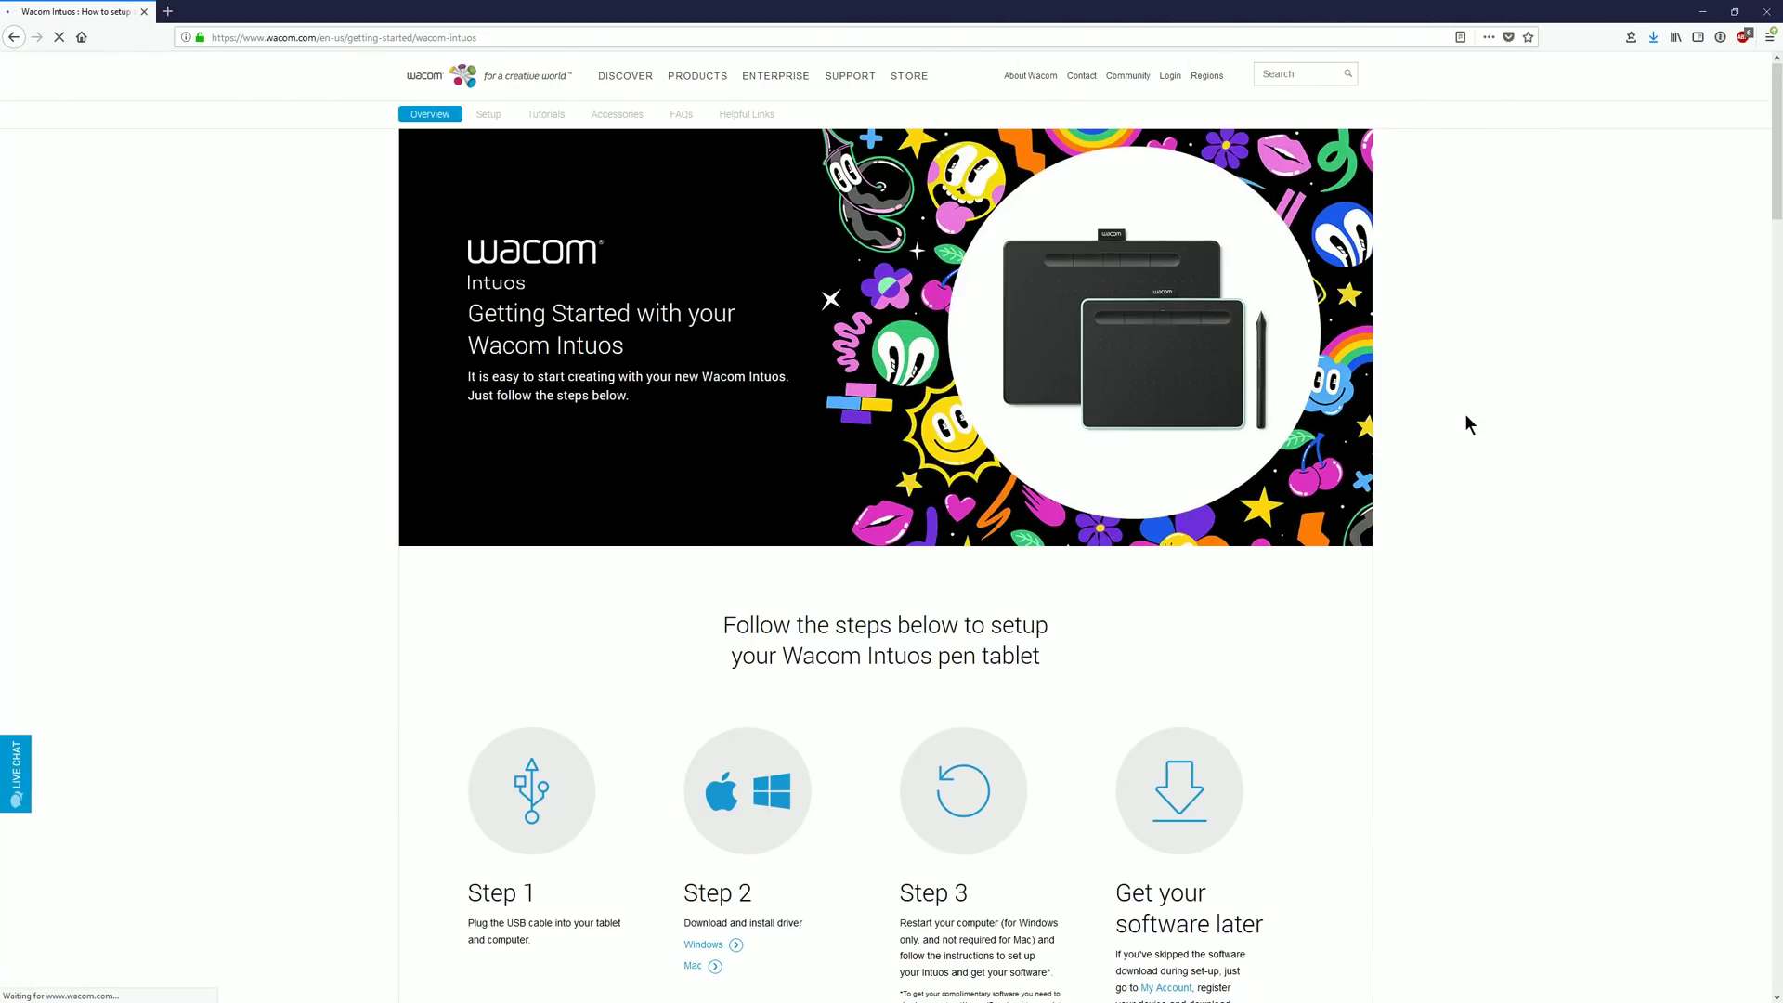
Scroll down the Intuos Getting Started page to the three setup steps and software-later option.
drag(1776, 177, 1762, 272)
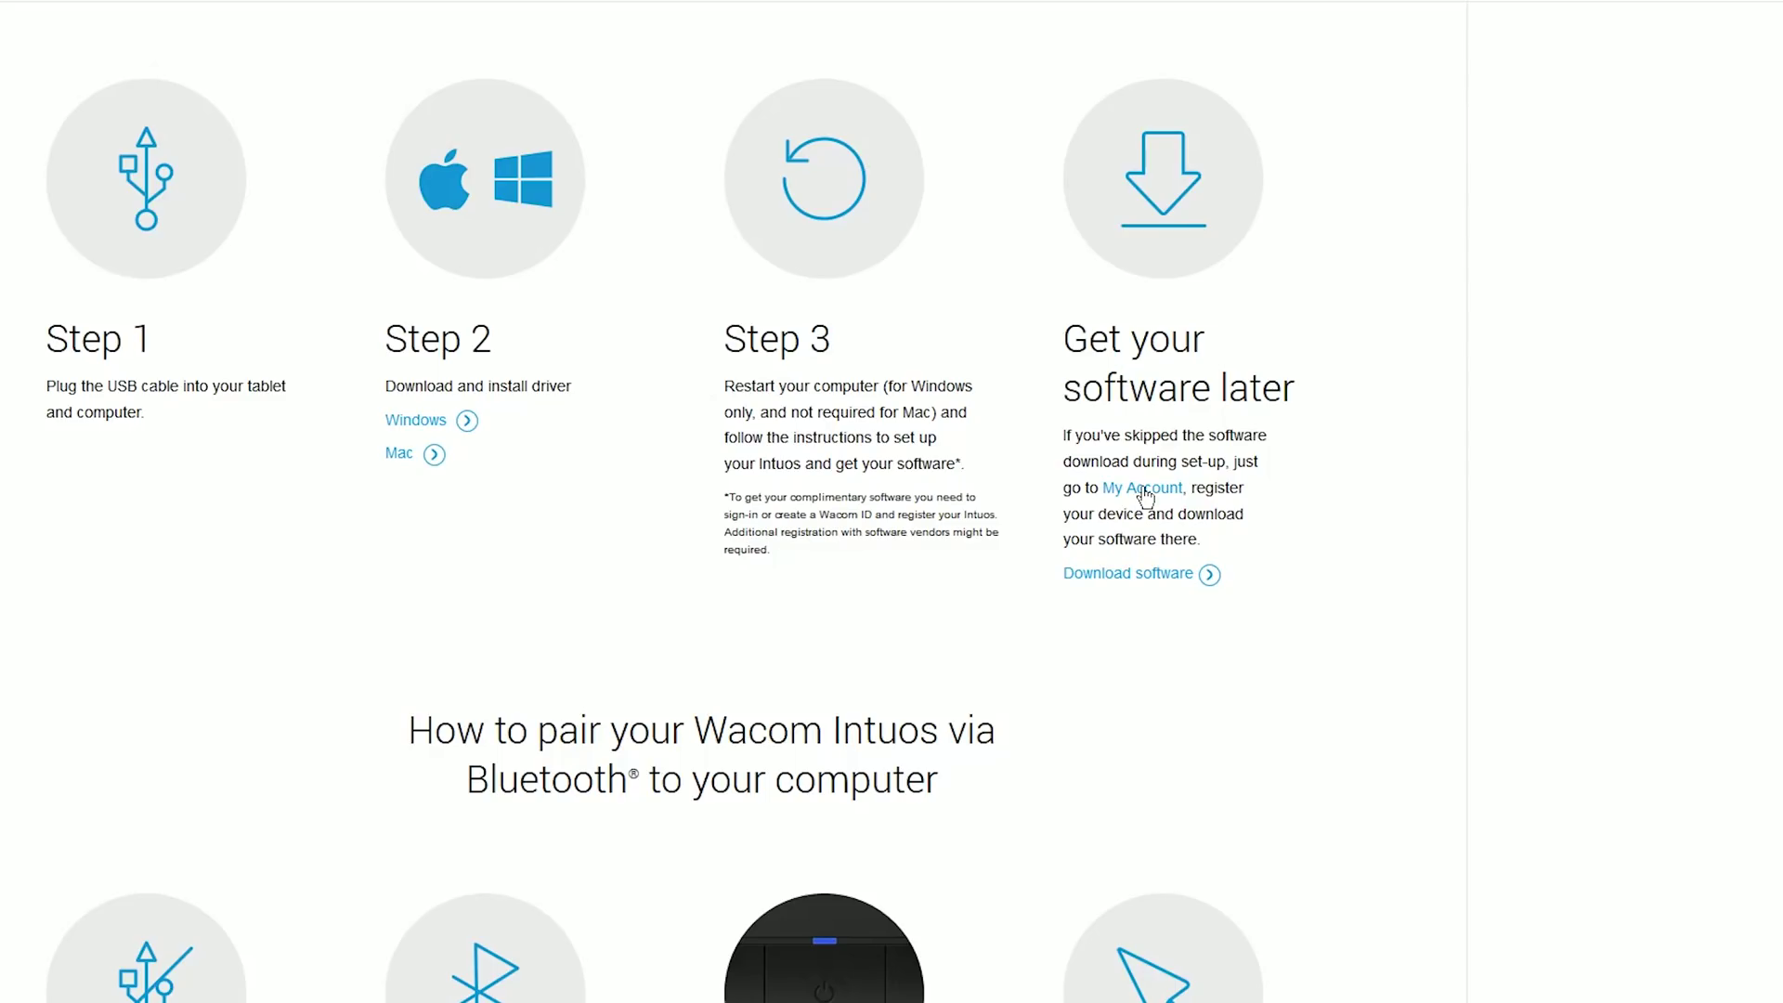
Start a new Wacom ID from My Account, agreeing to the terms of use.
click(1144, 489)
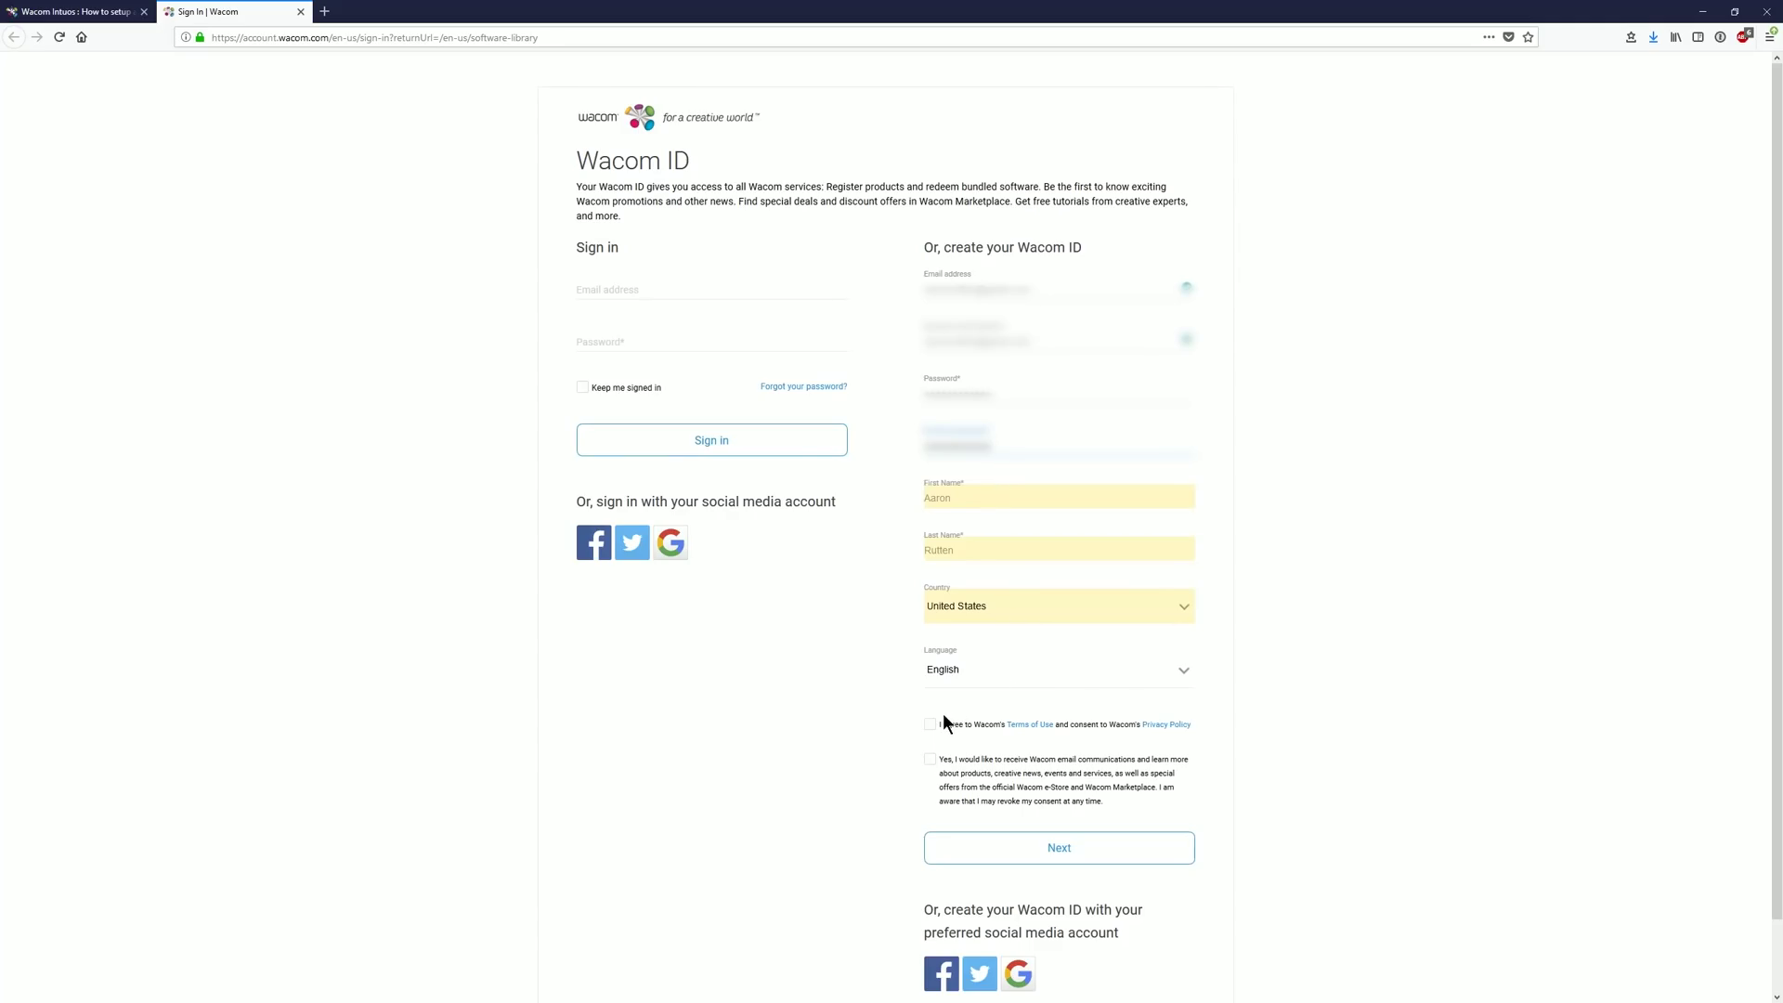
click(931, 724)
click(1004, 854)
Tick seven areas of interest, choose instructor or teacher, and activate the account from the email.
click(477, 453)
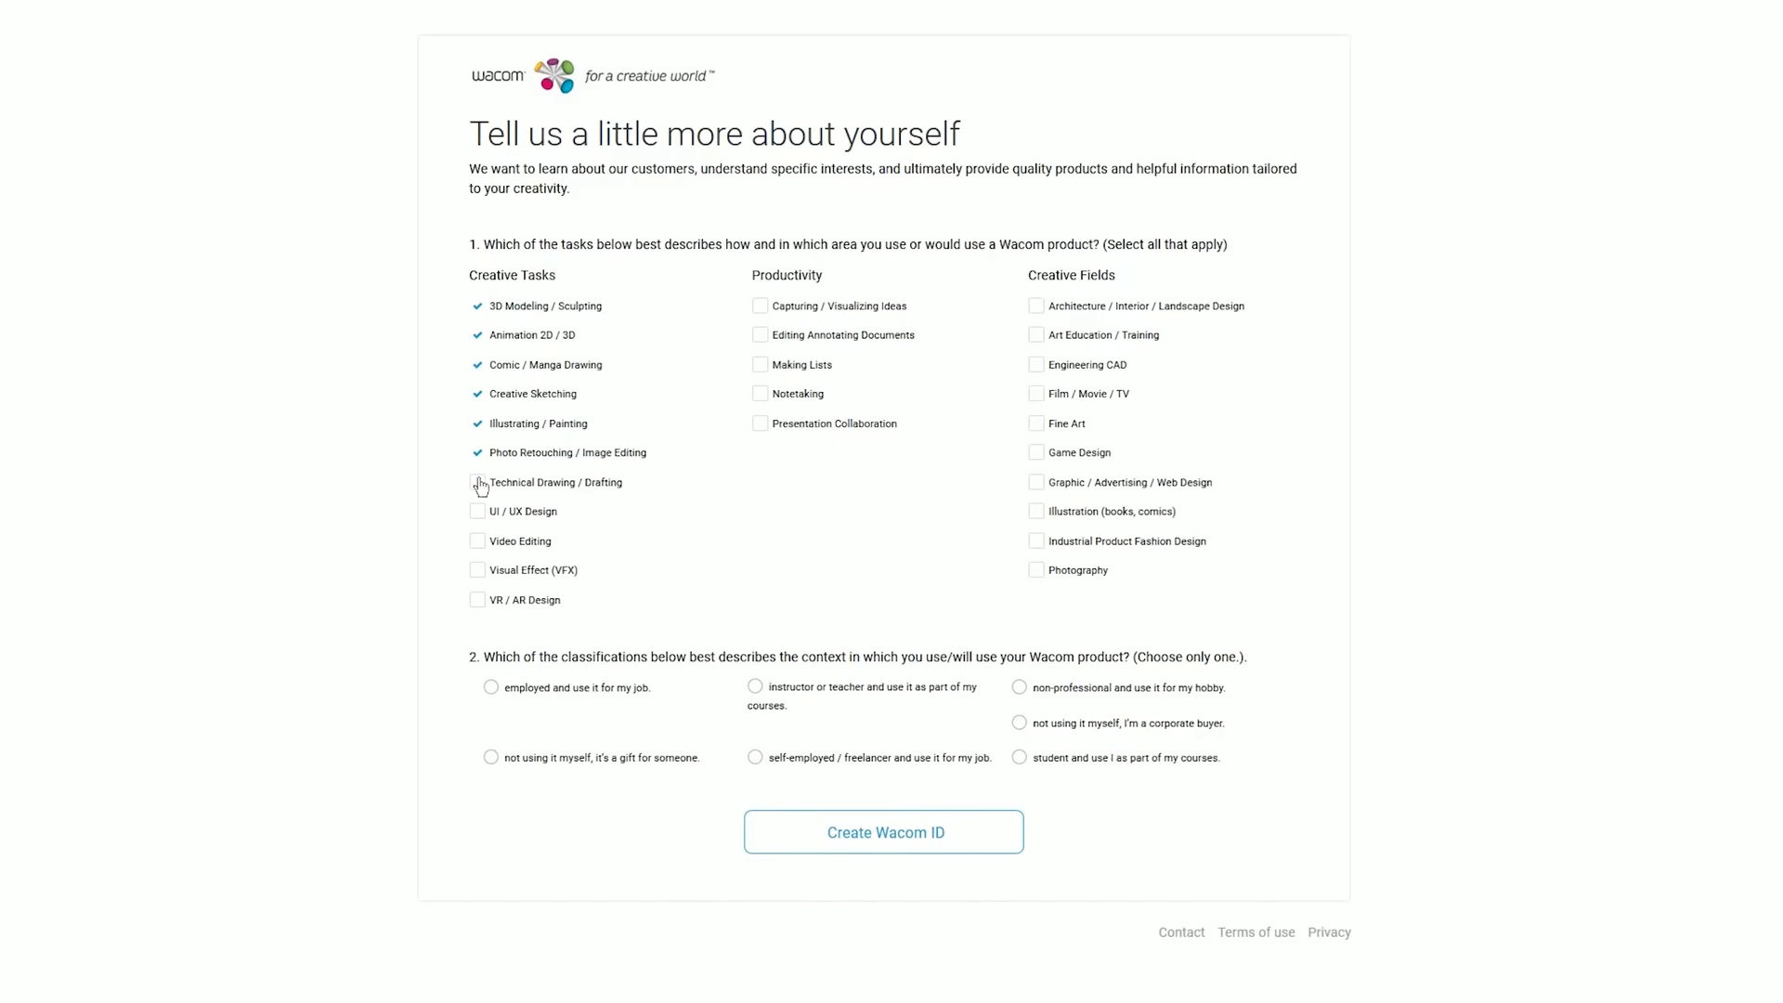
click(477, 482)
click(477, 600)
click(760, 364)
click(760, 424)
click(1036, 335)
click(1037, 571)
click(755, 688)
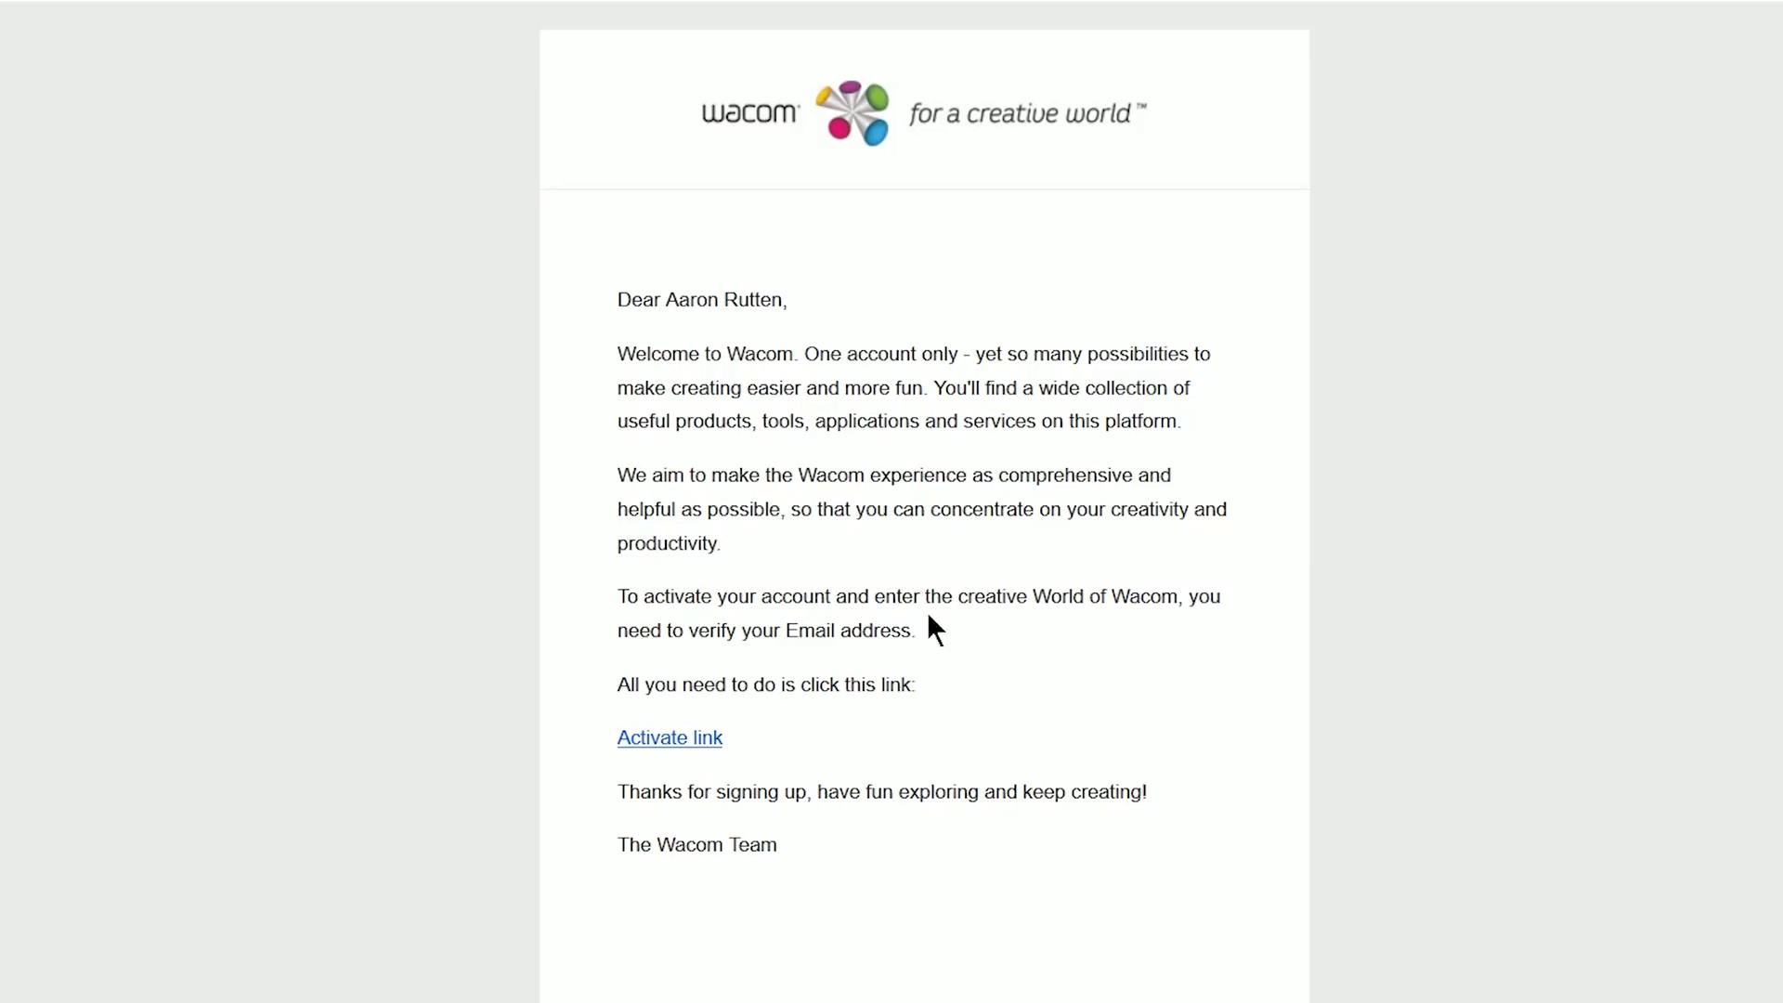
click(681, 749)
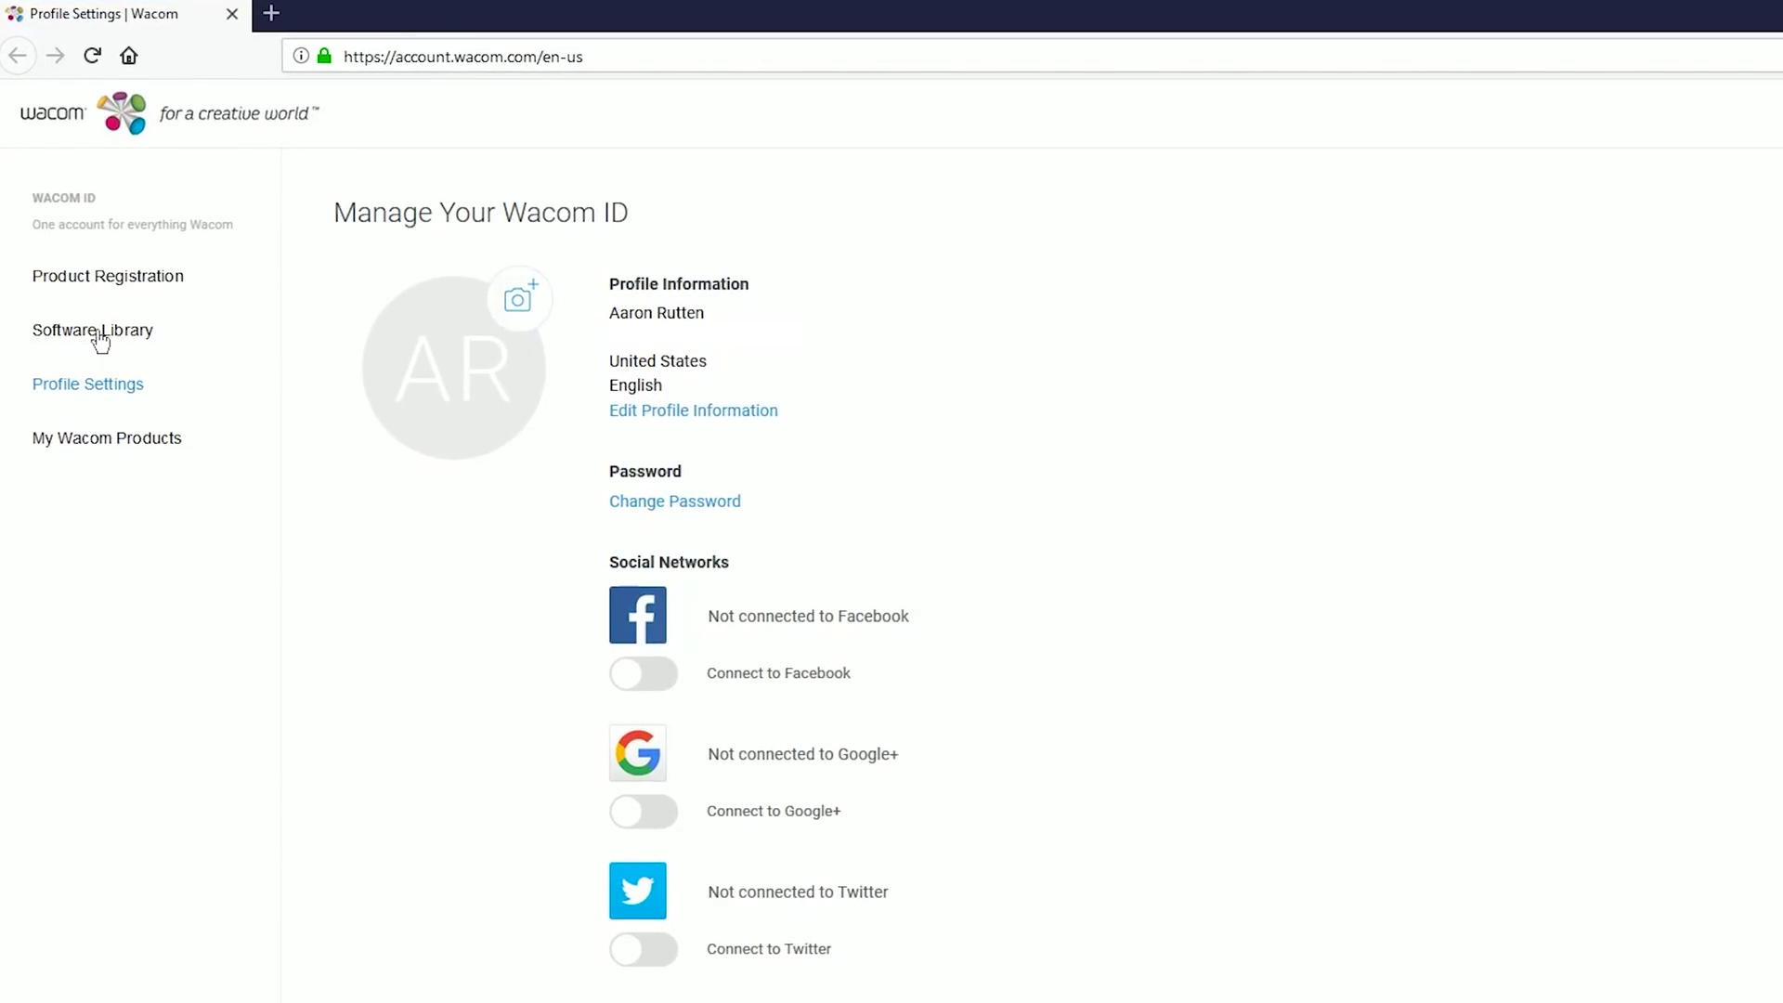
Register the Wacom Intuos Medium, BT, Pen Black by product ID and open its Software Library.
click(86, 342)
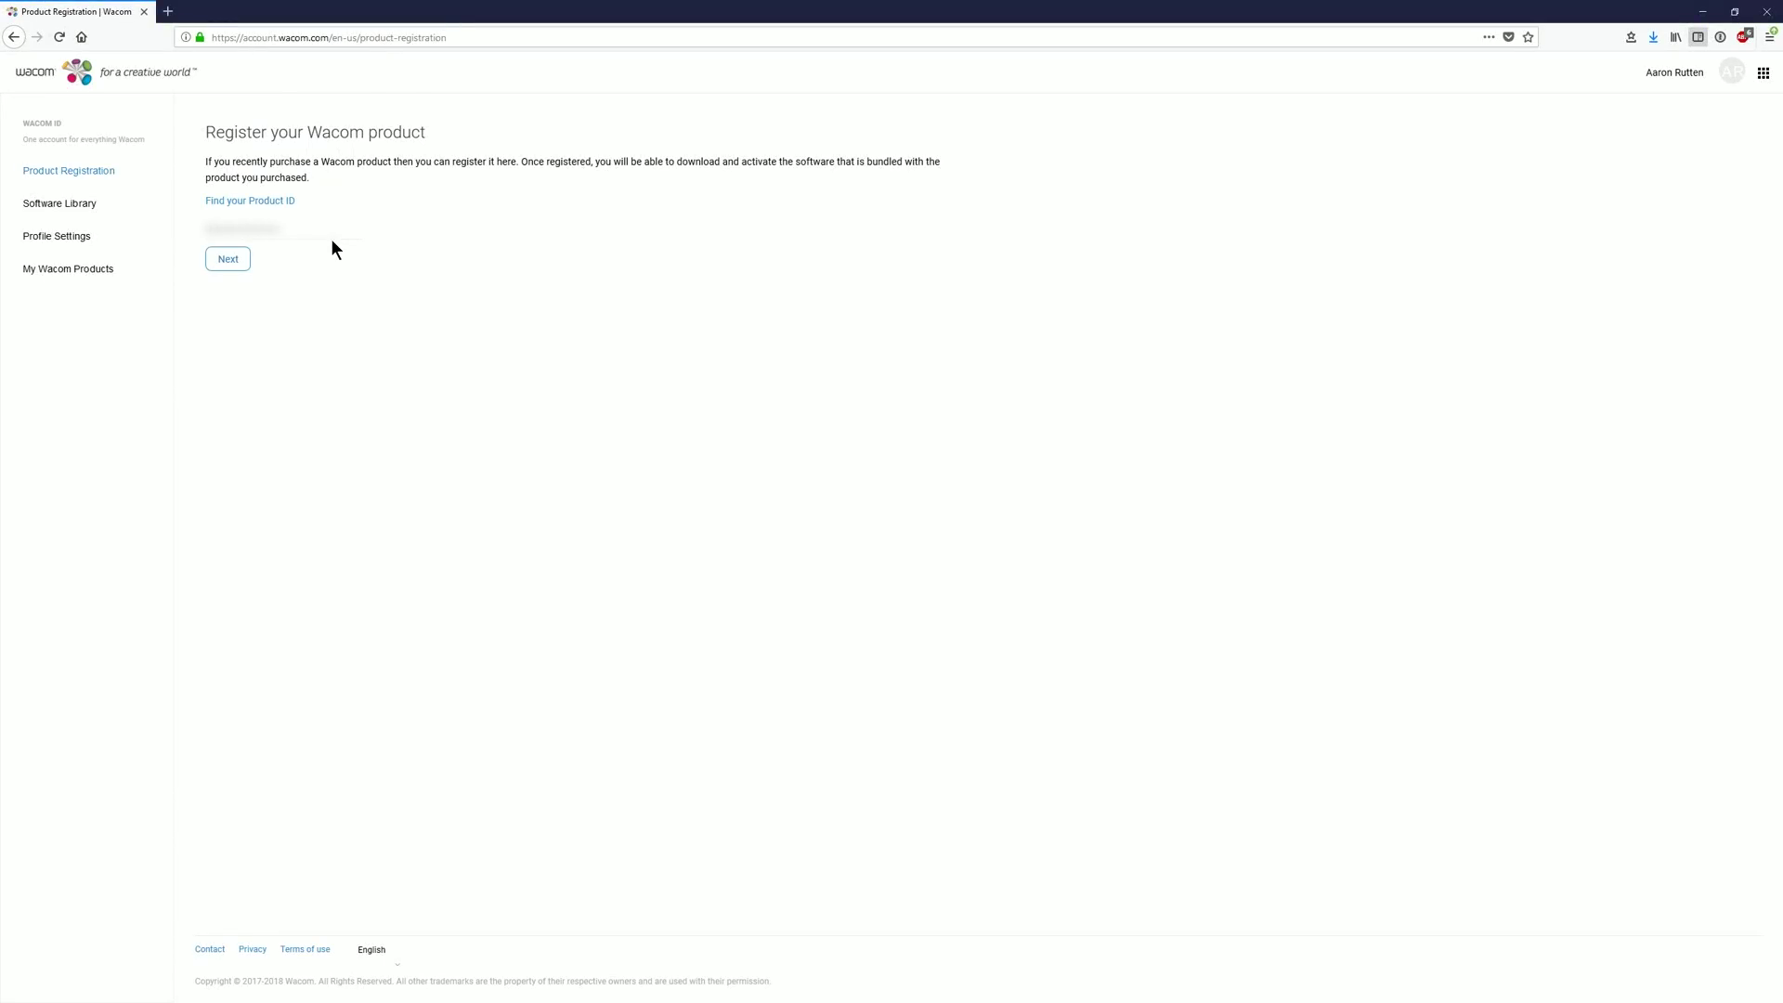
key(Return)
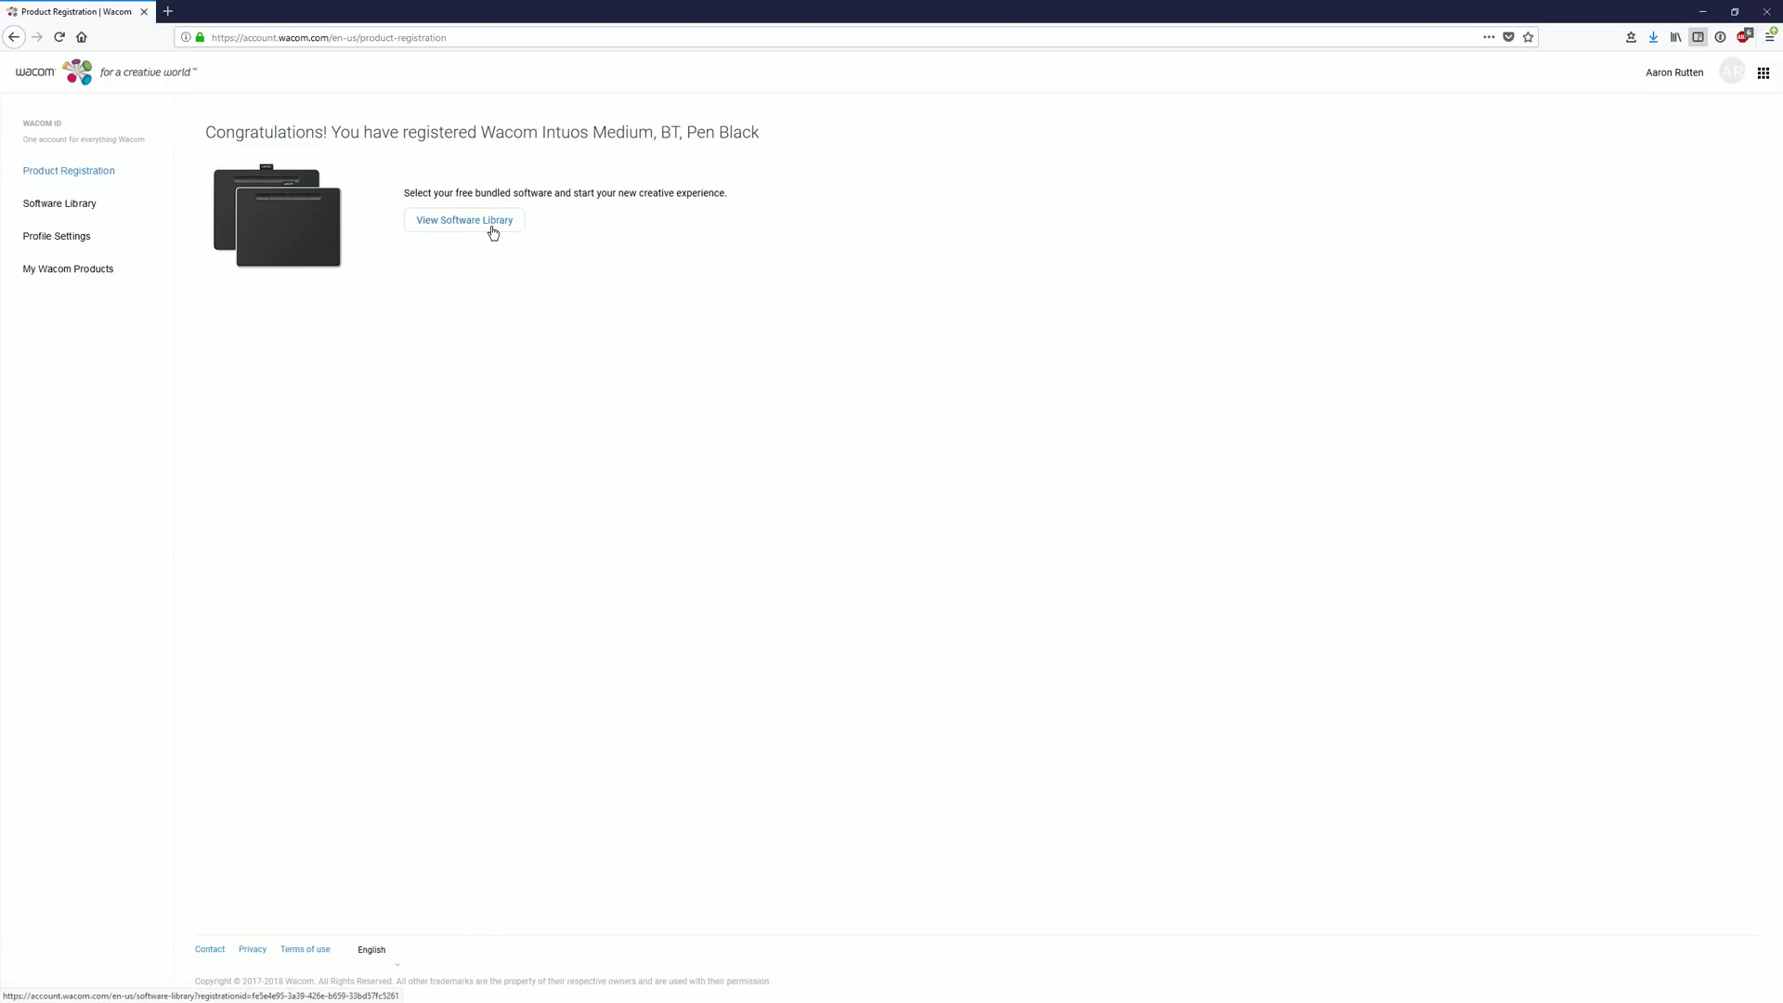
click(493, 232)
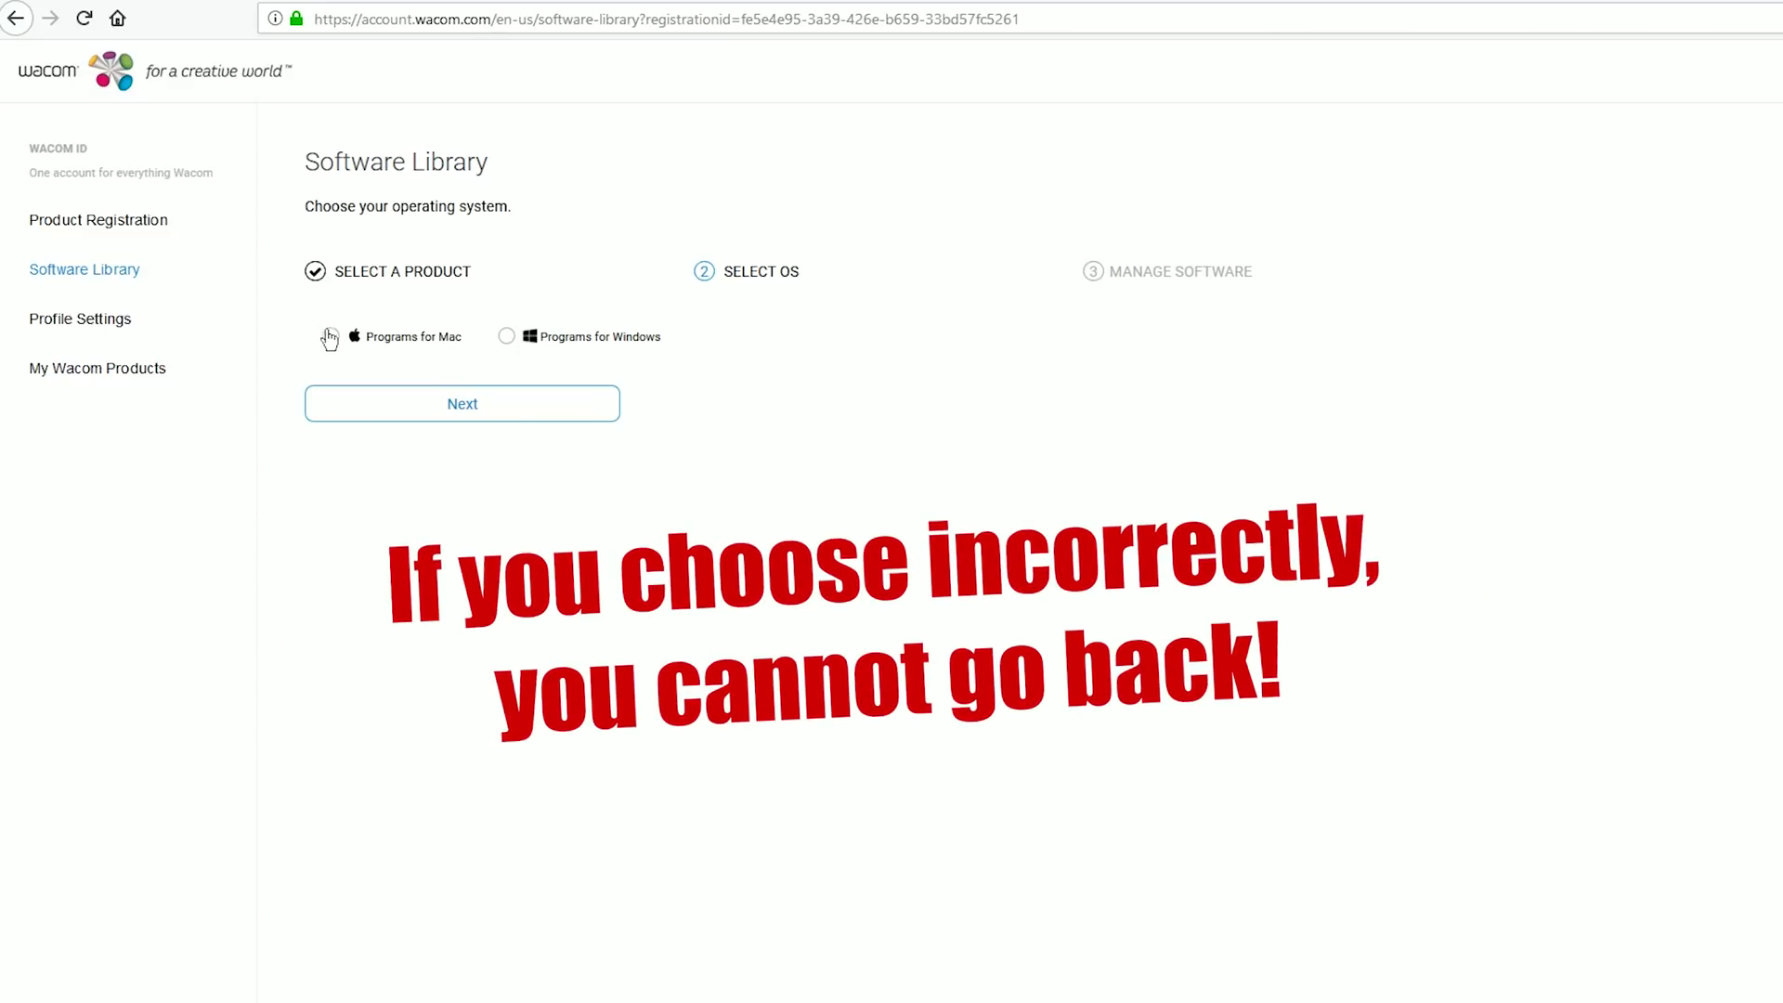
Choose programs for Windows and bring up the list of bundled software.
click(507, 338)
click(467, 407)
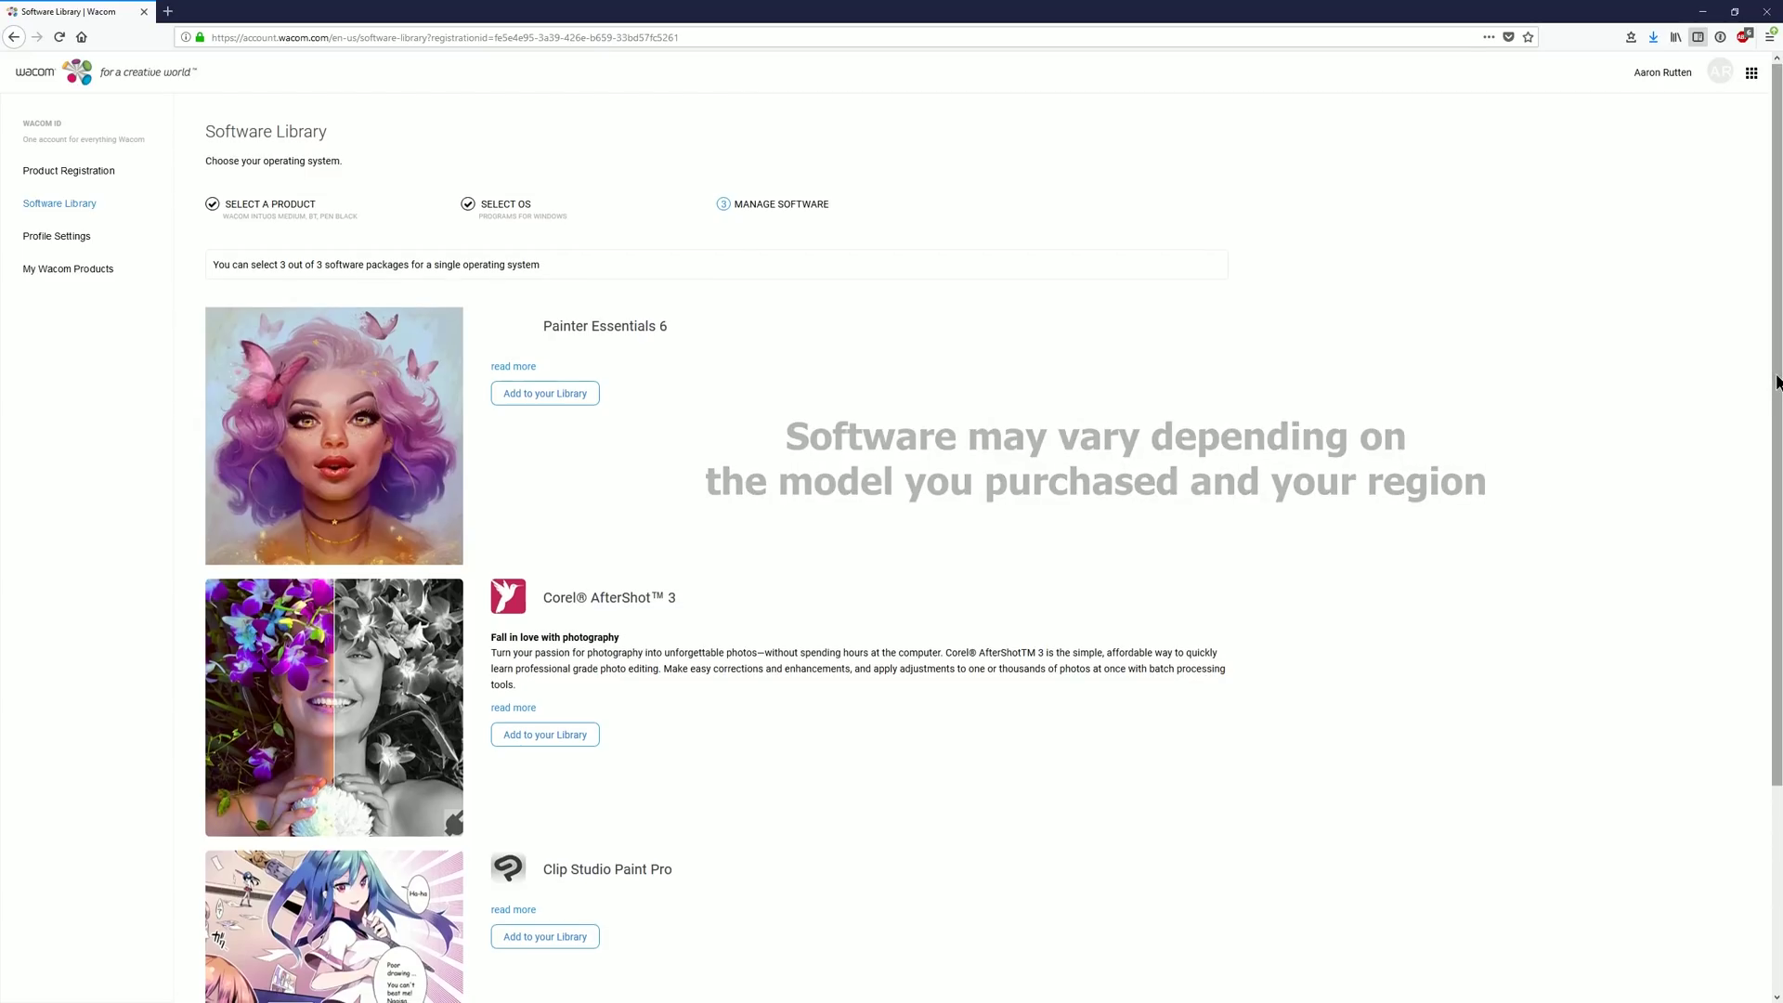
drag(1772, 390, 1732, 552)
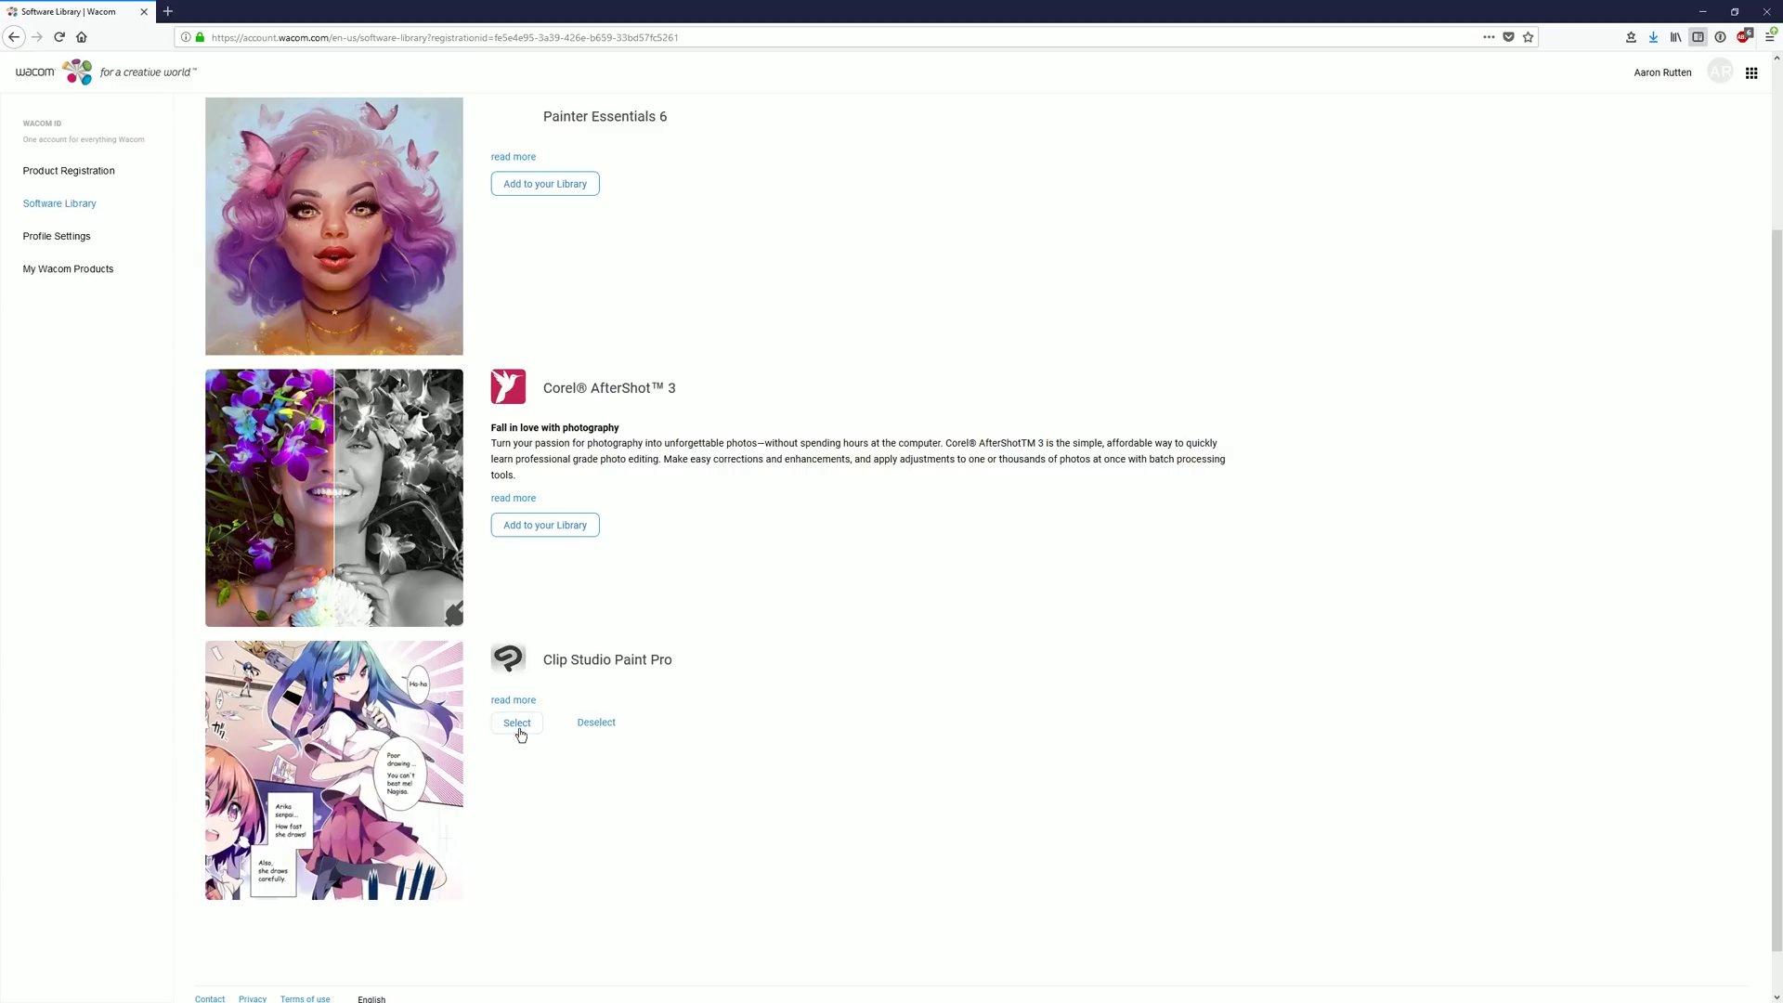
Add Clip Studio Paint Pro and Painter Essentials 6 to the library, saving the Clip Studio installer.
click(517, 724)
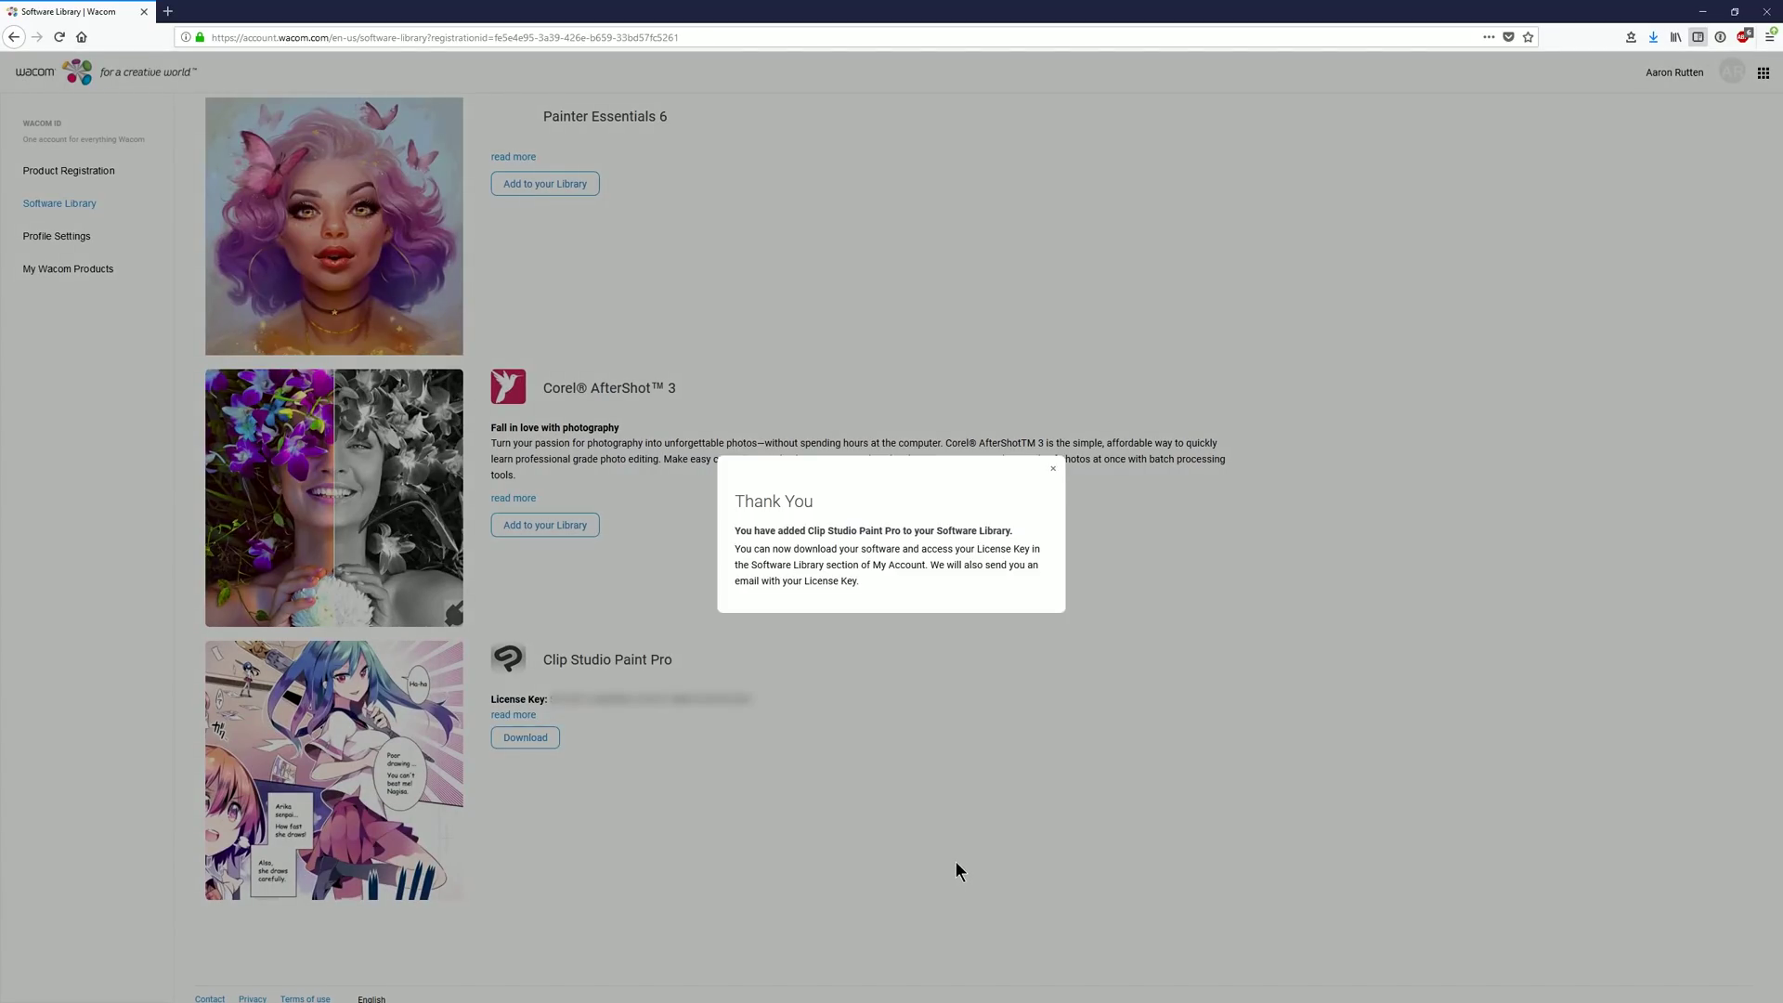
click(1054, 471)
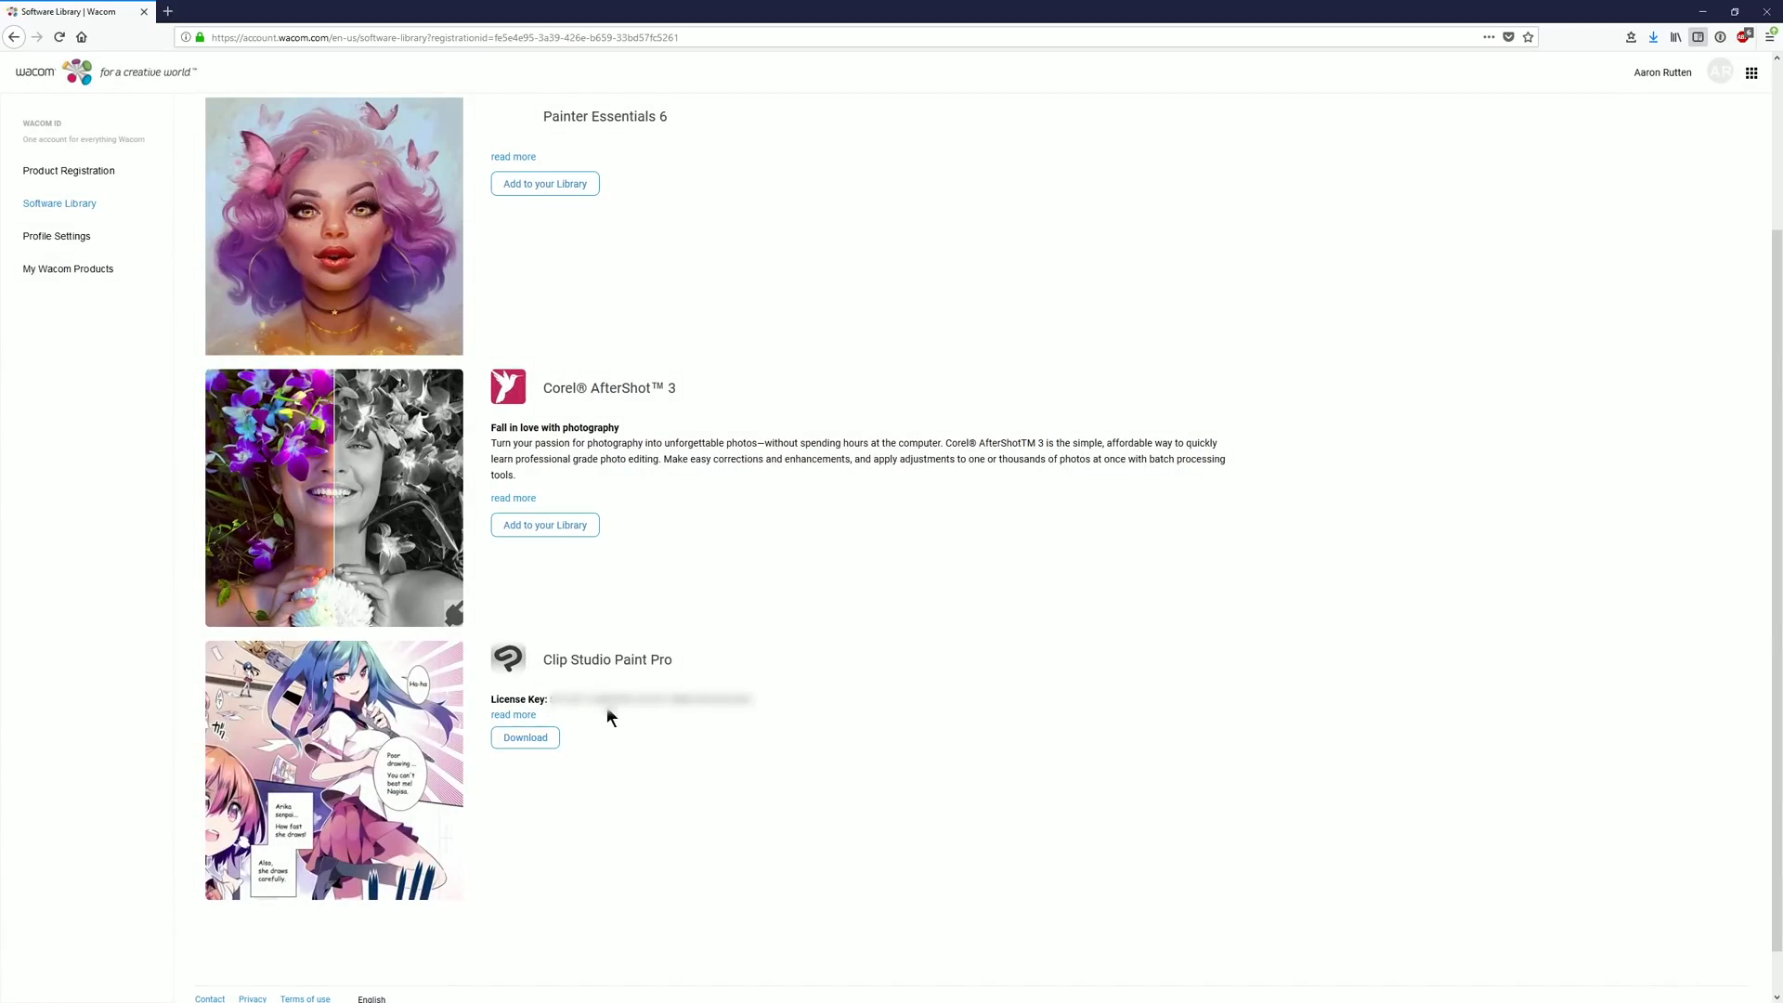
click(526, 736)
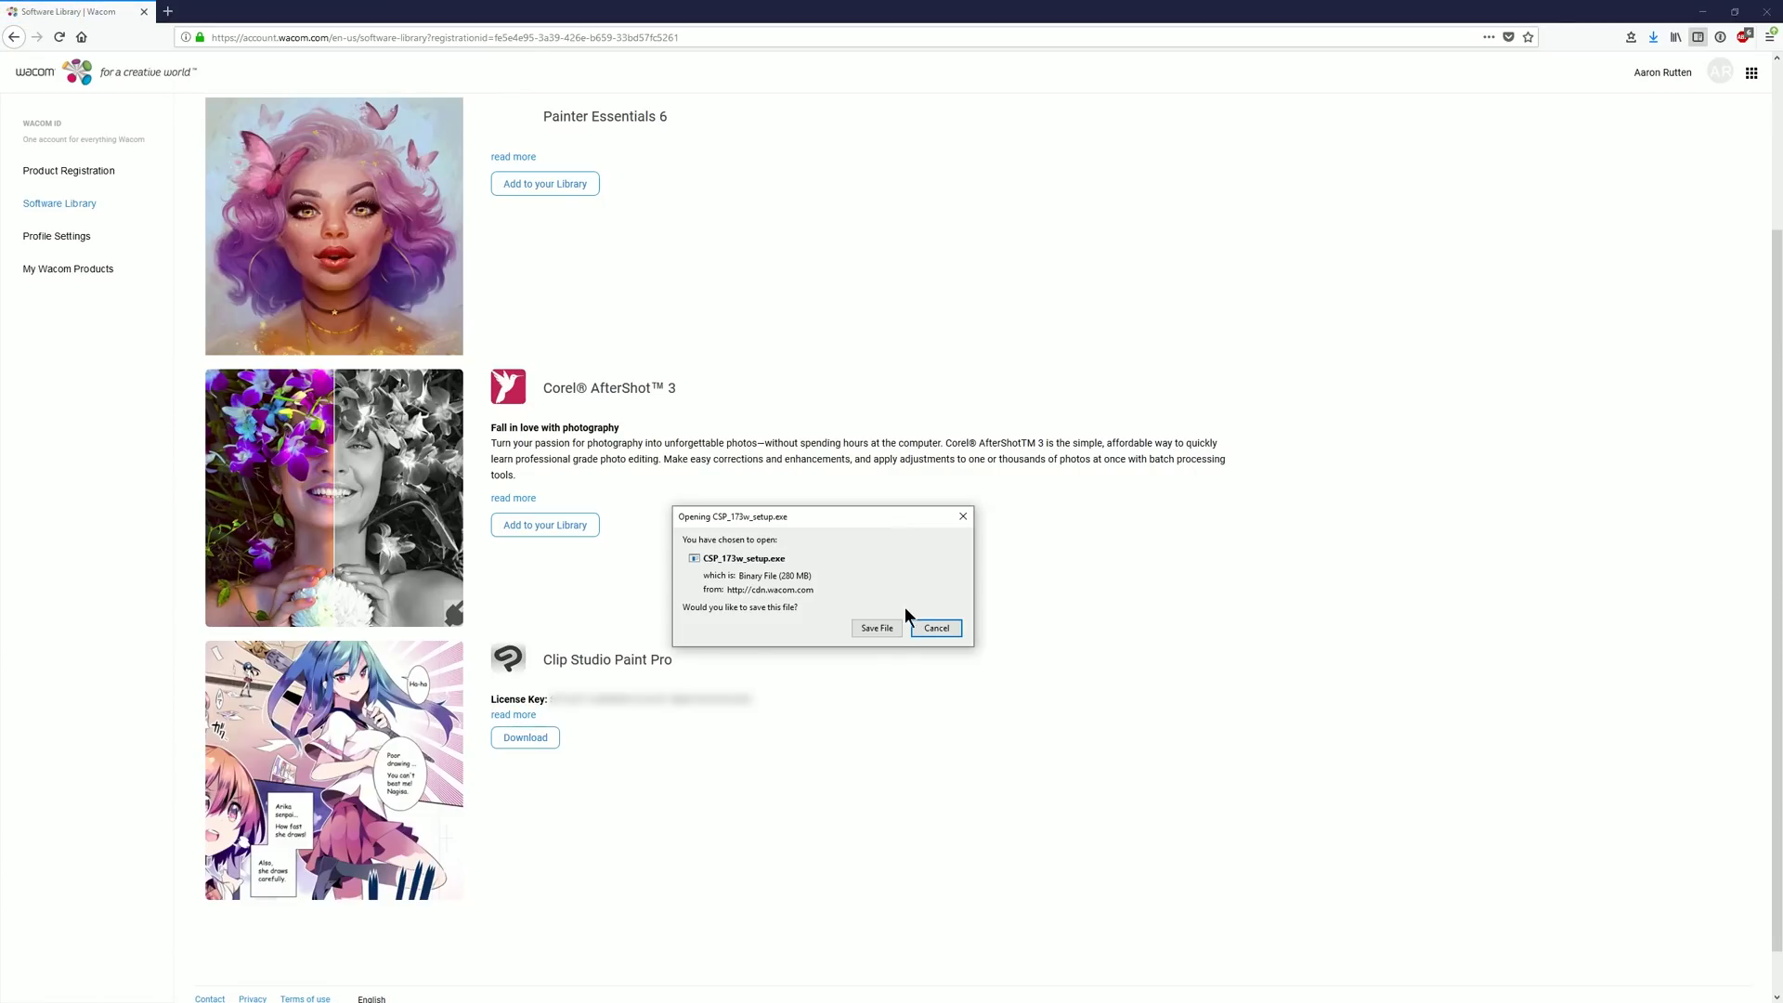
click(879, 628)
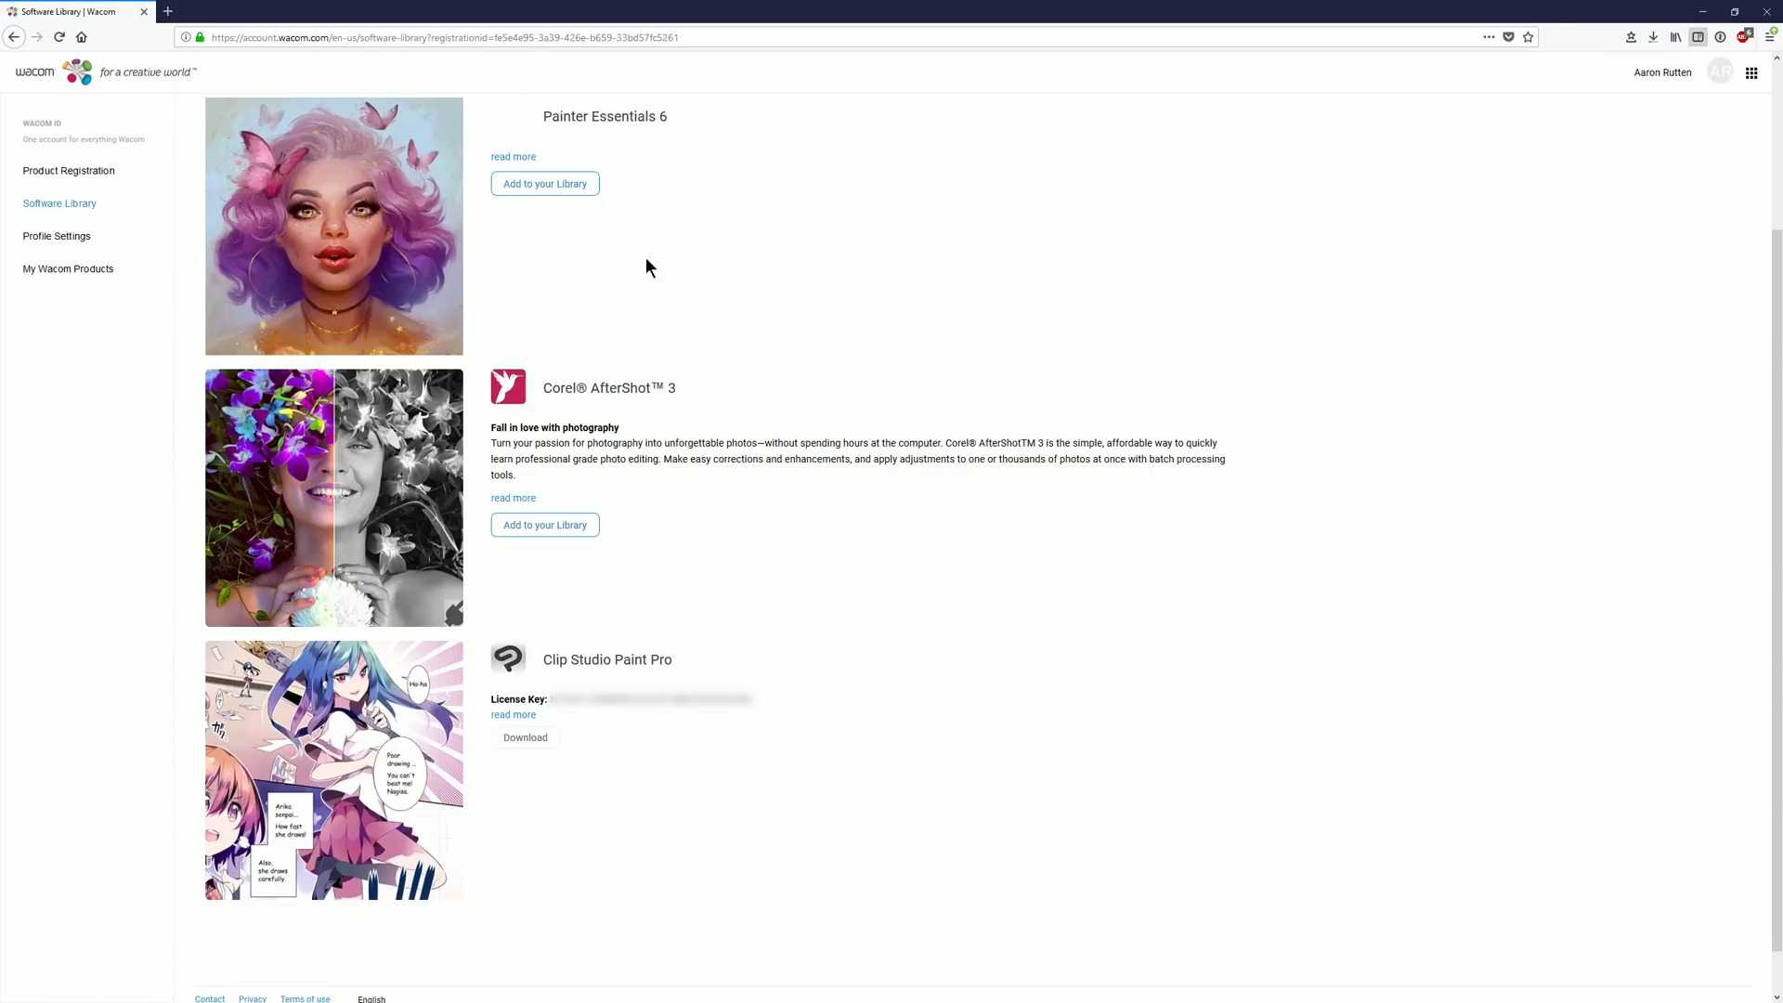
click(555, 183)
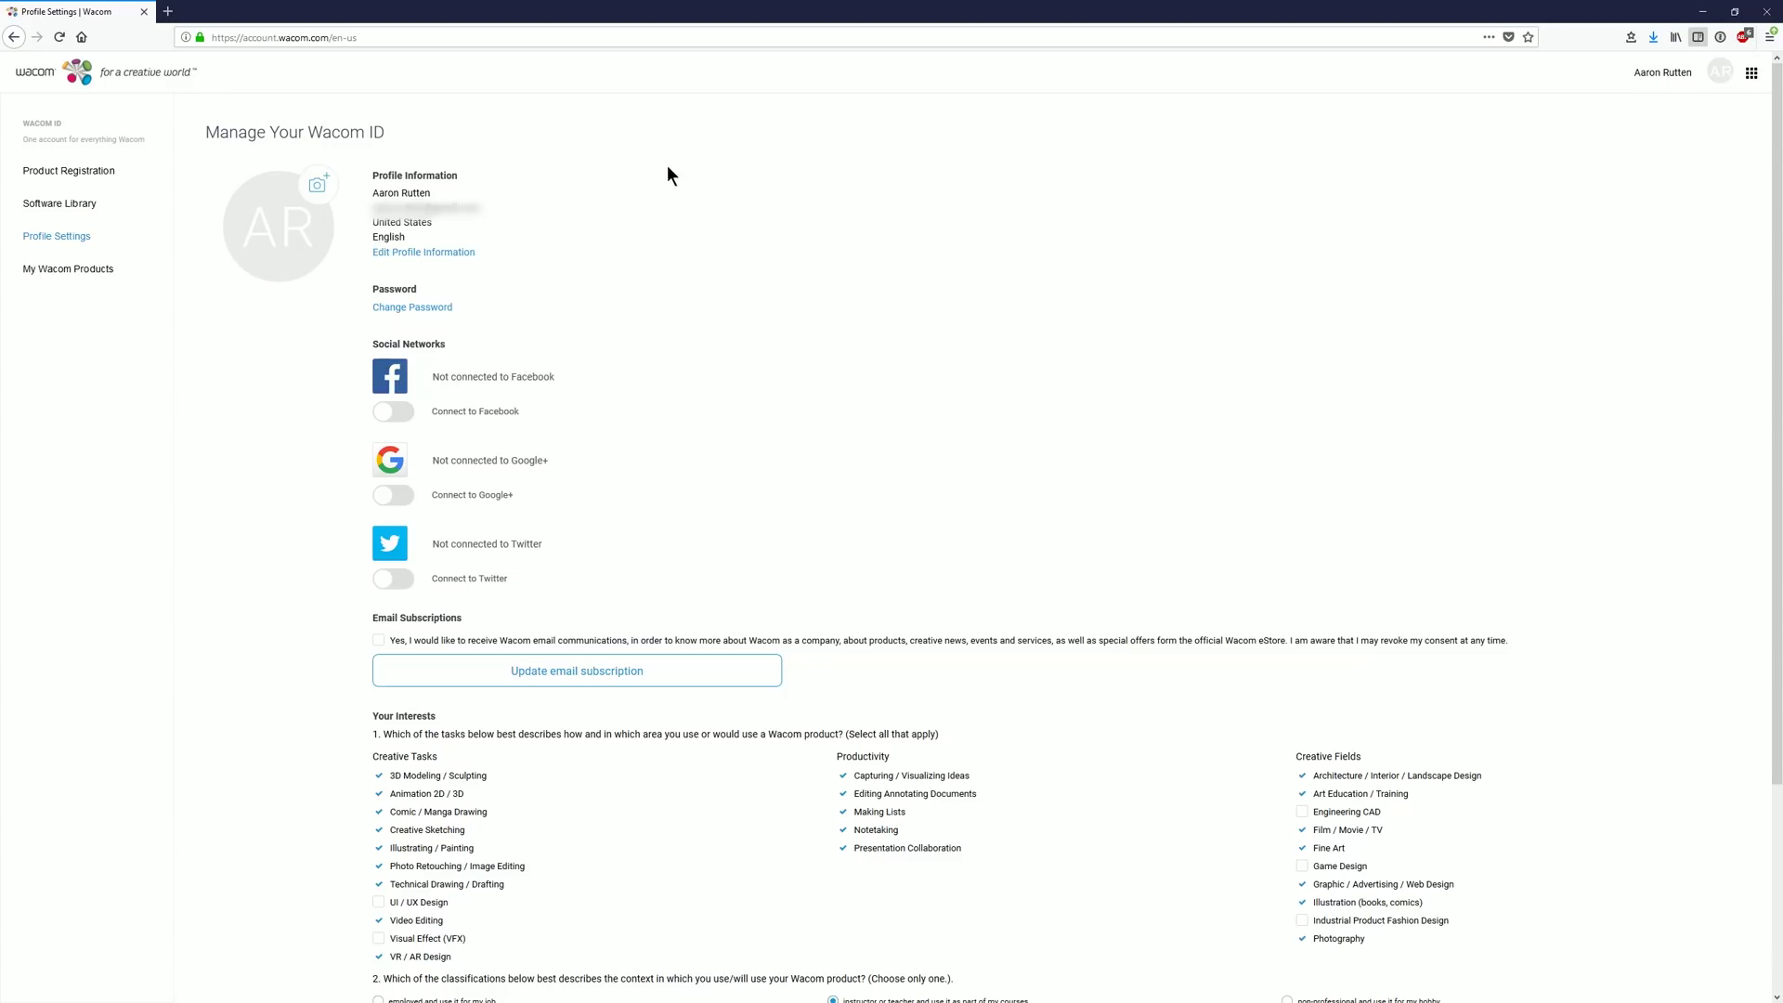
Show the Software Library's downloads for the Wacom Intuos Medium, BT, Pen Black.
click(59, 204)
click(325, 247)
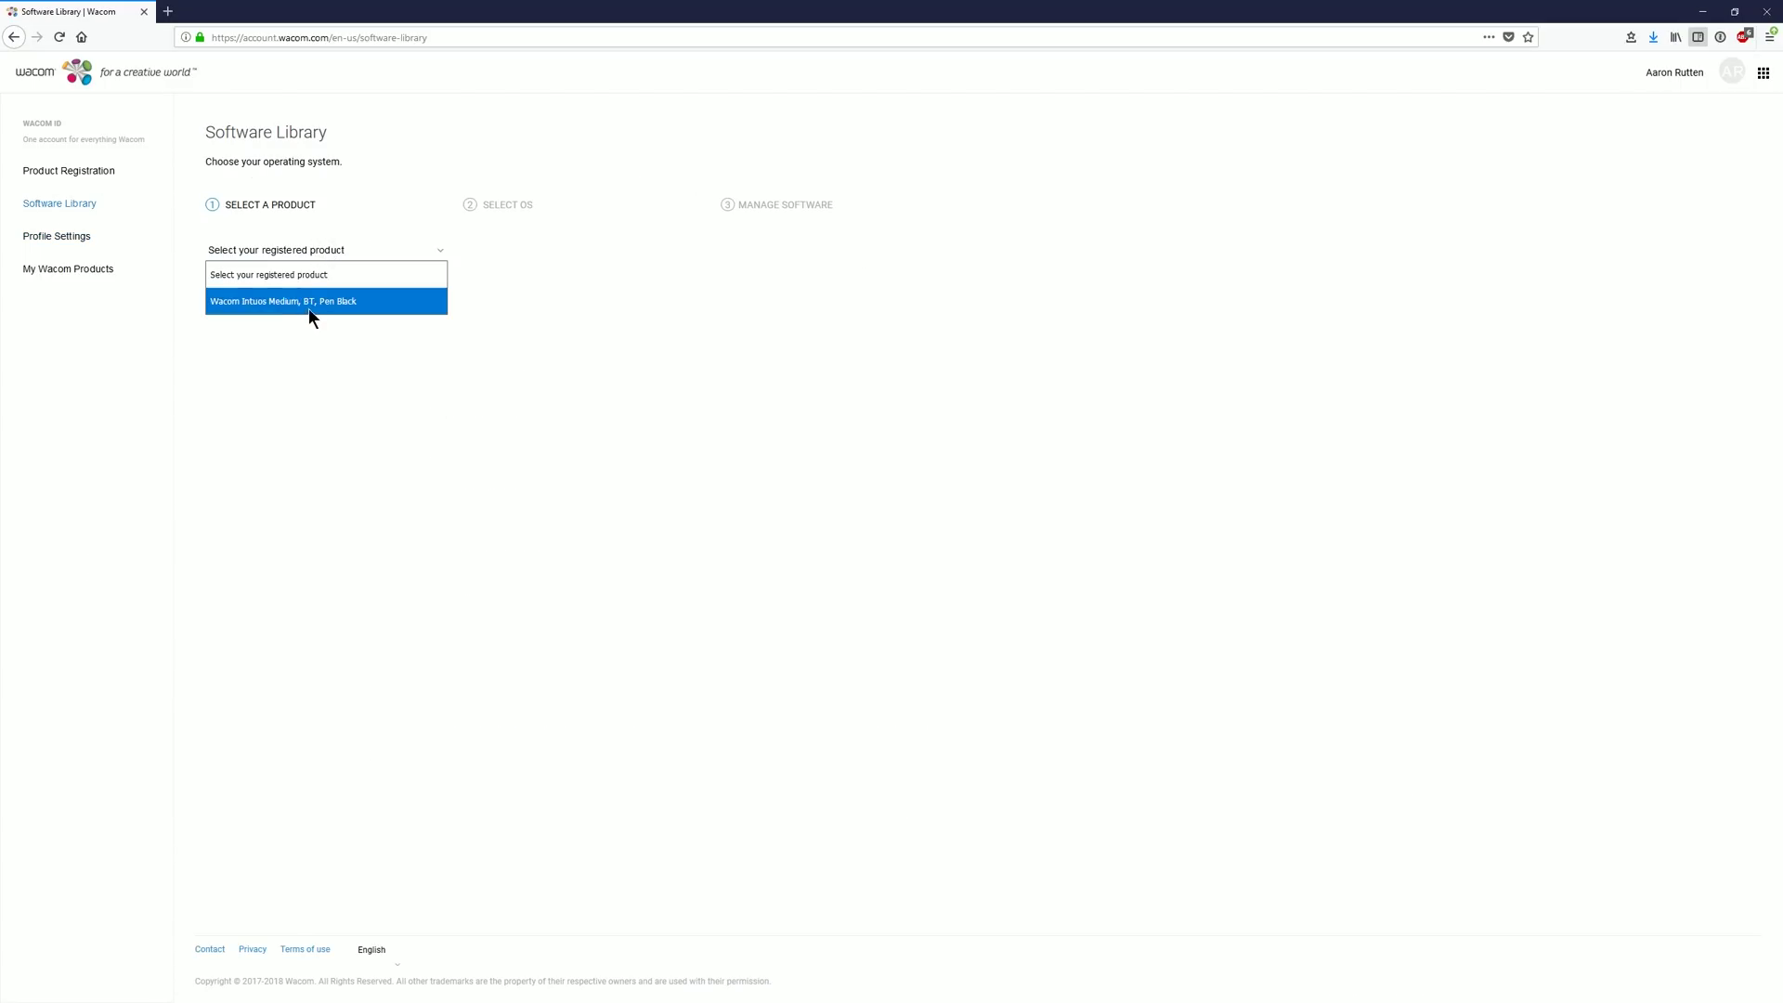
click(311, 302)
click(332, 290)
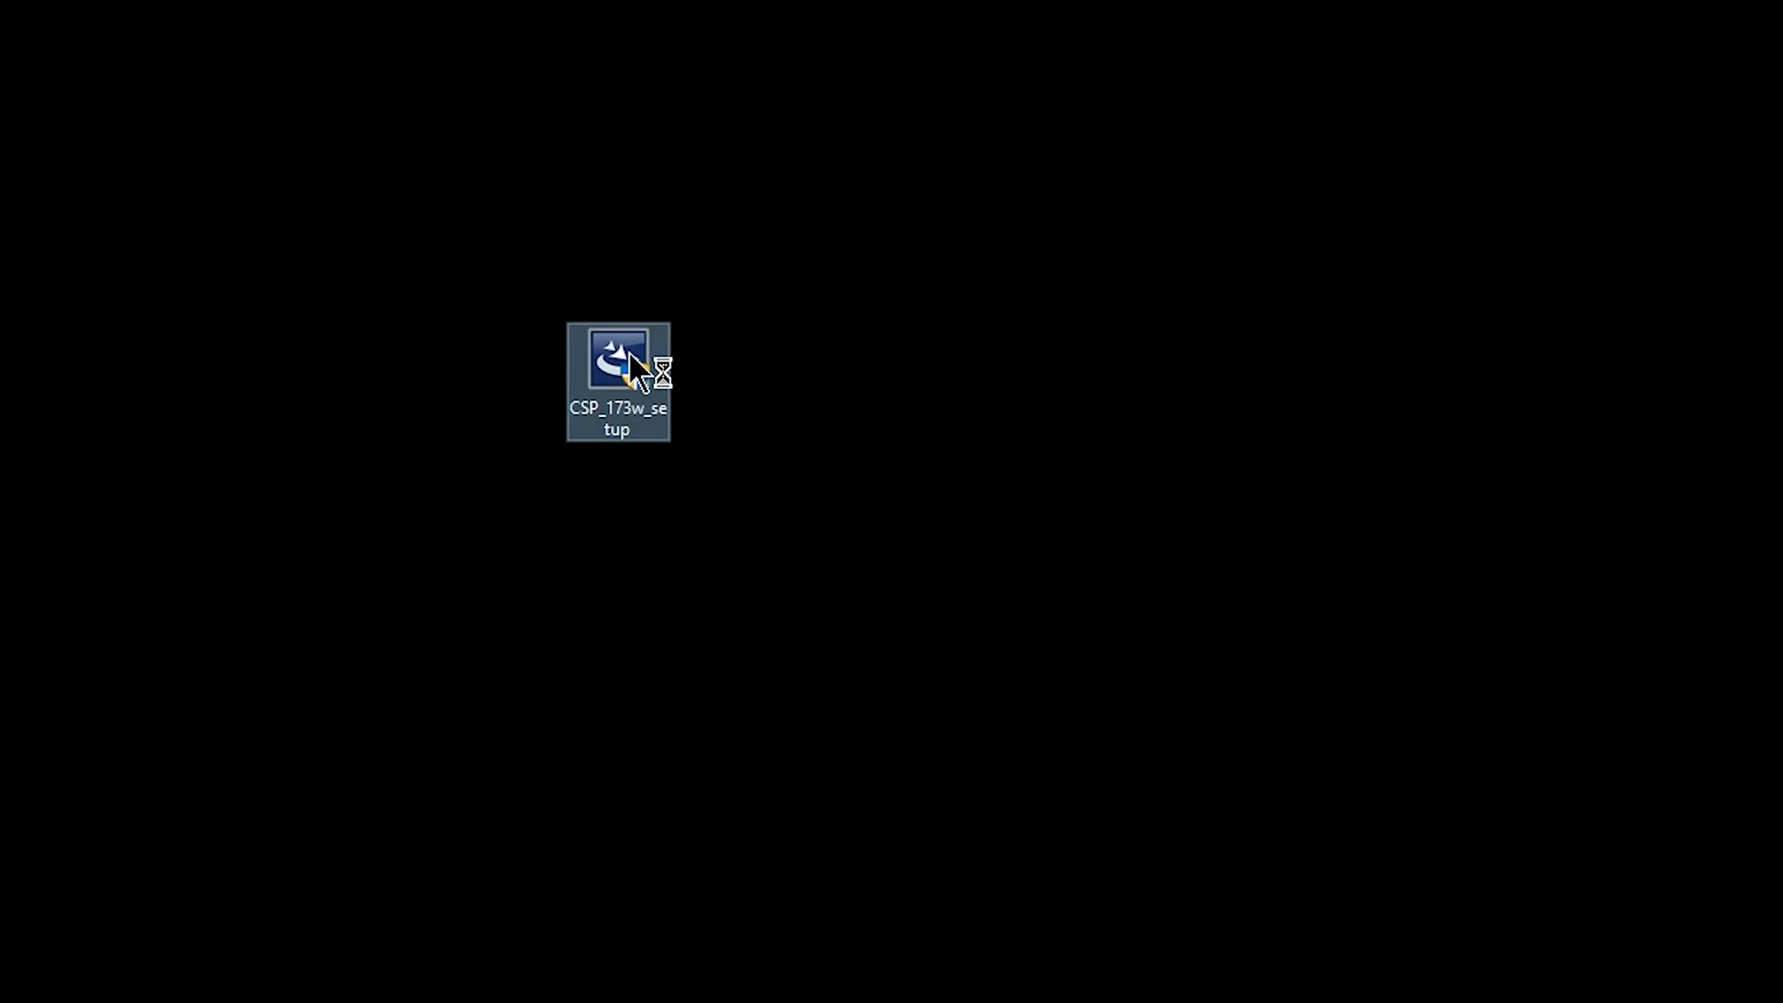
Run the Clip Studio Paint installer, accept the licence and install it in English.
double_click(628, 351)
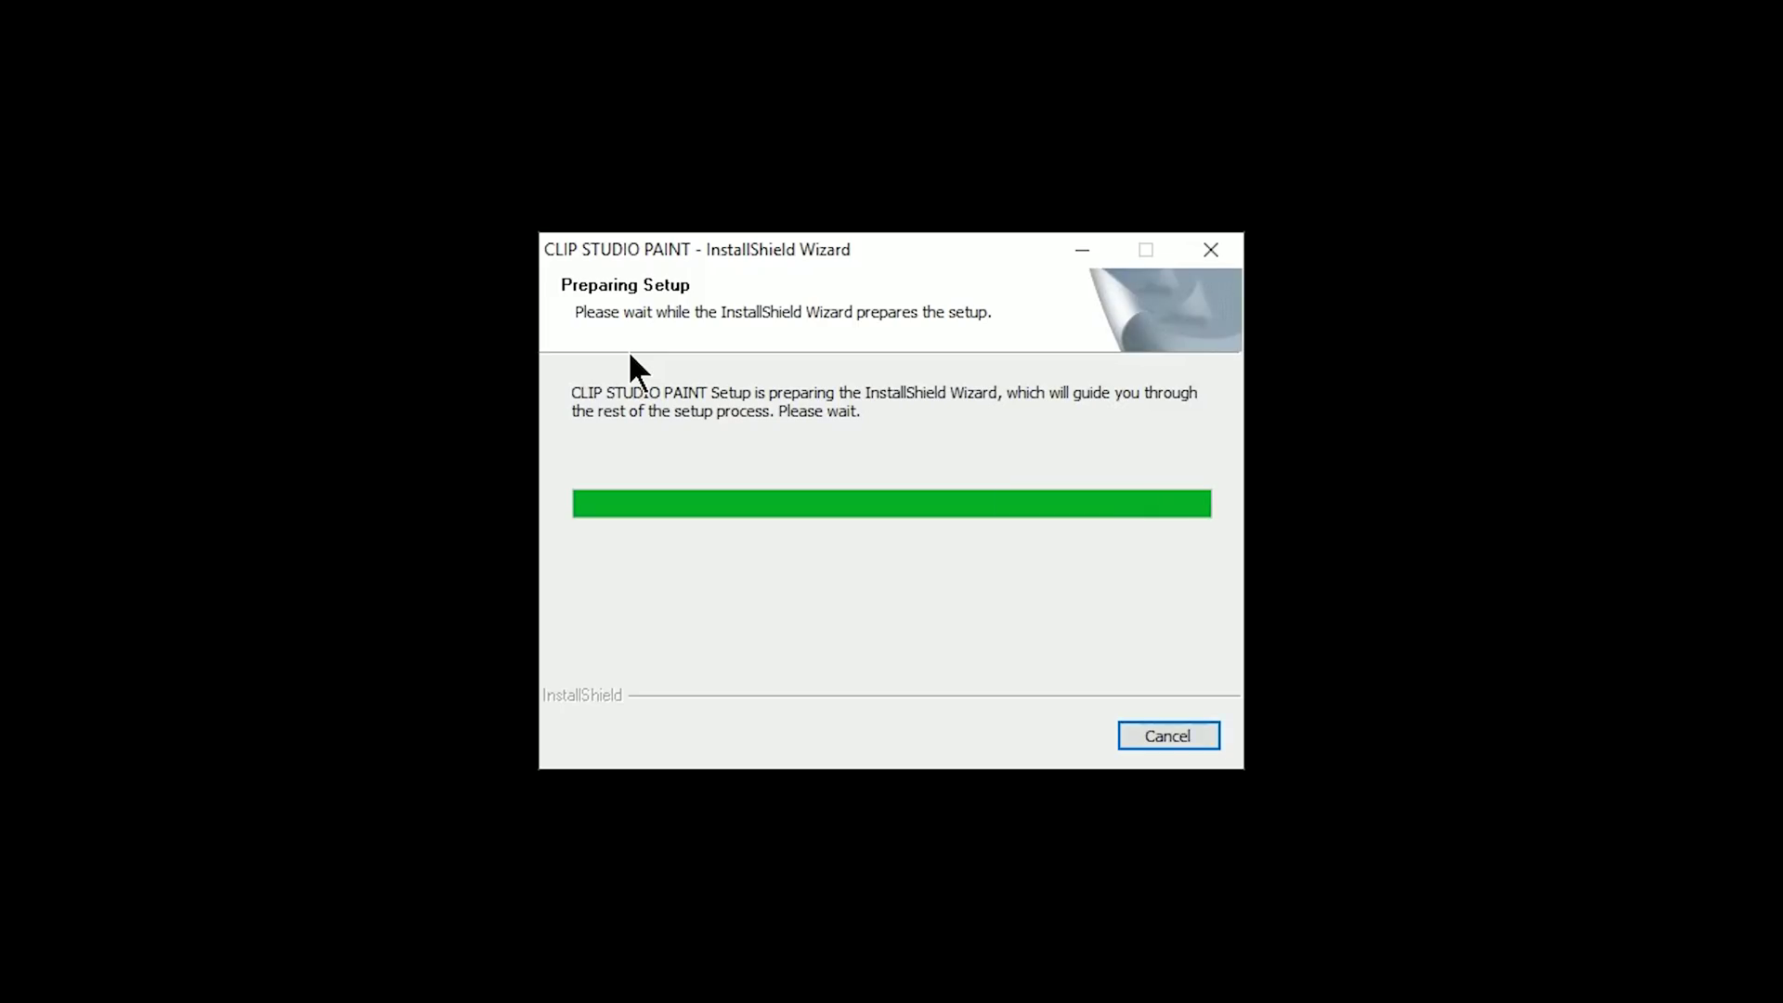
click(1047, 736)
click(743, 625)
click(1047, 736)
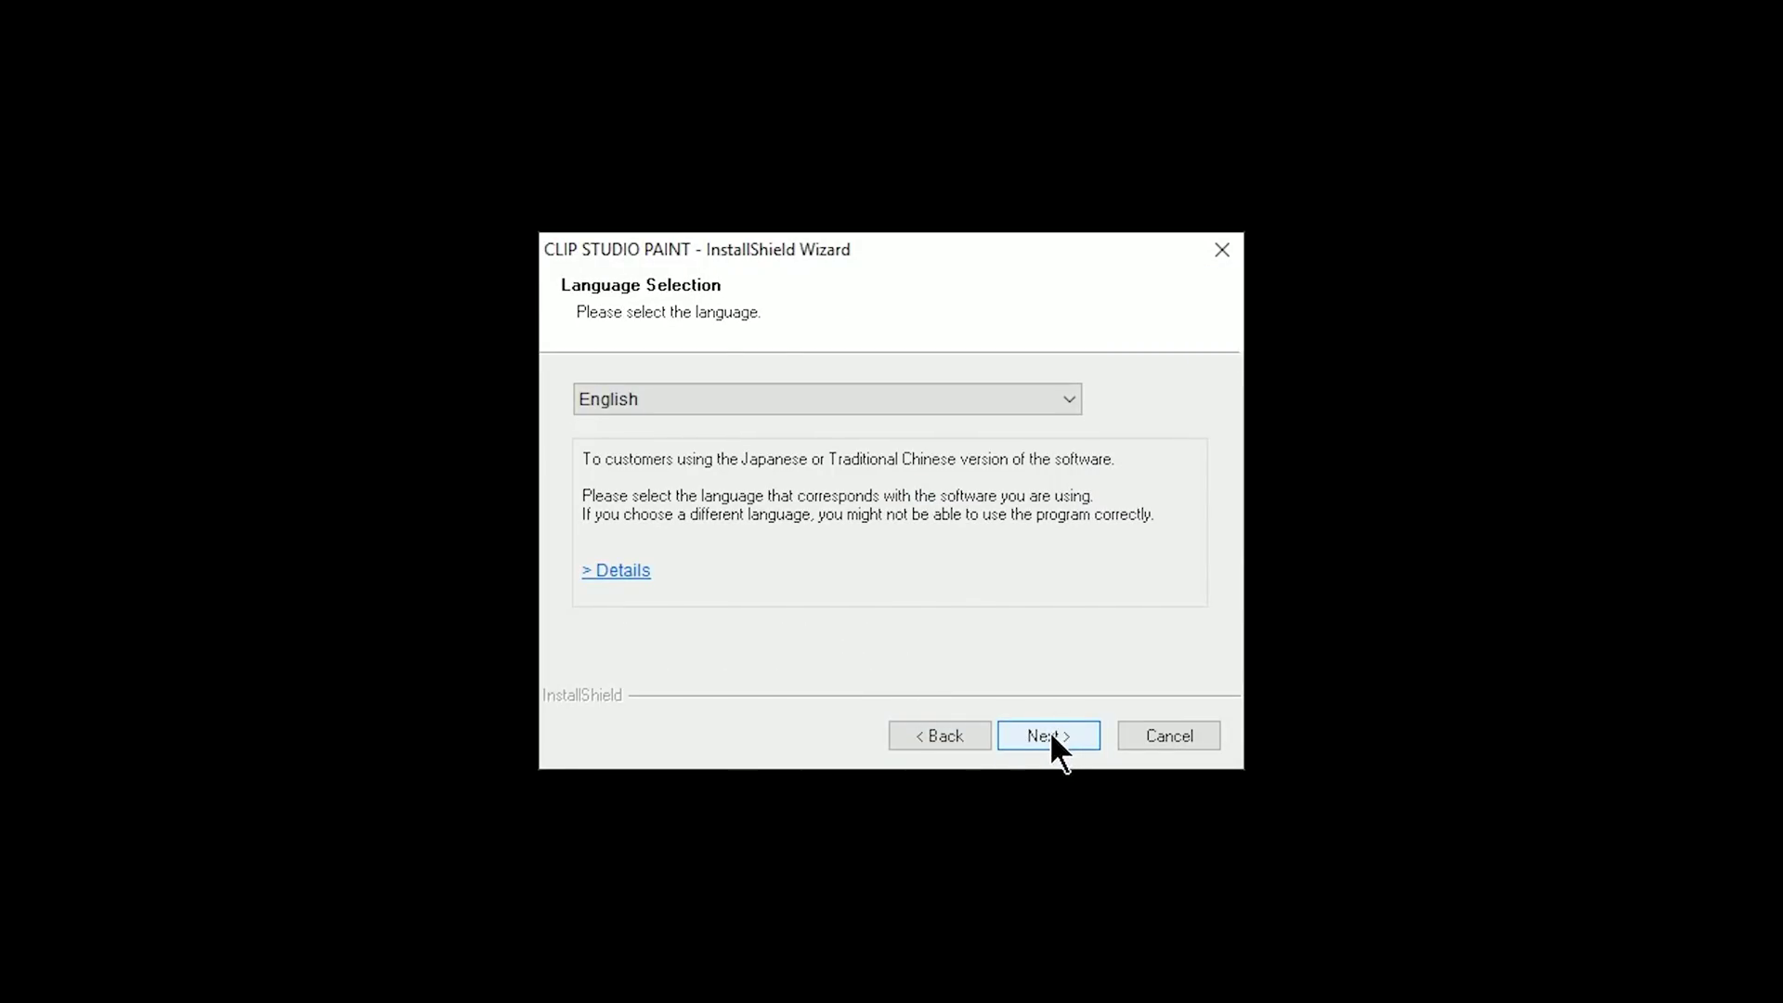
click(1050, 736)
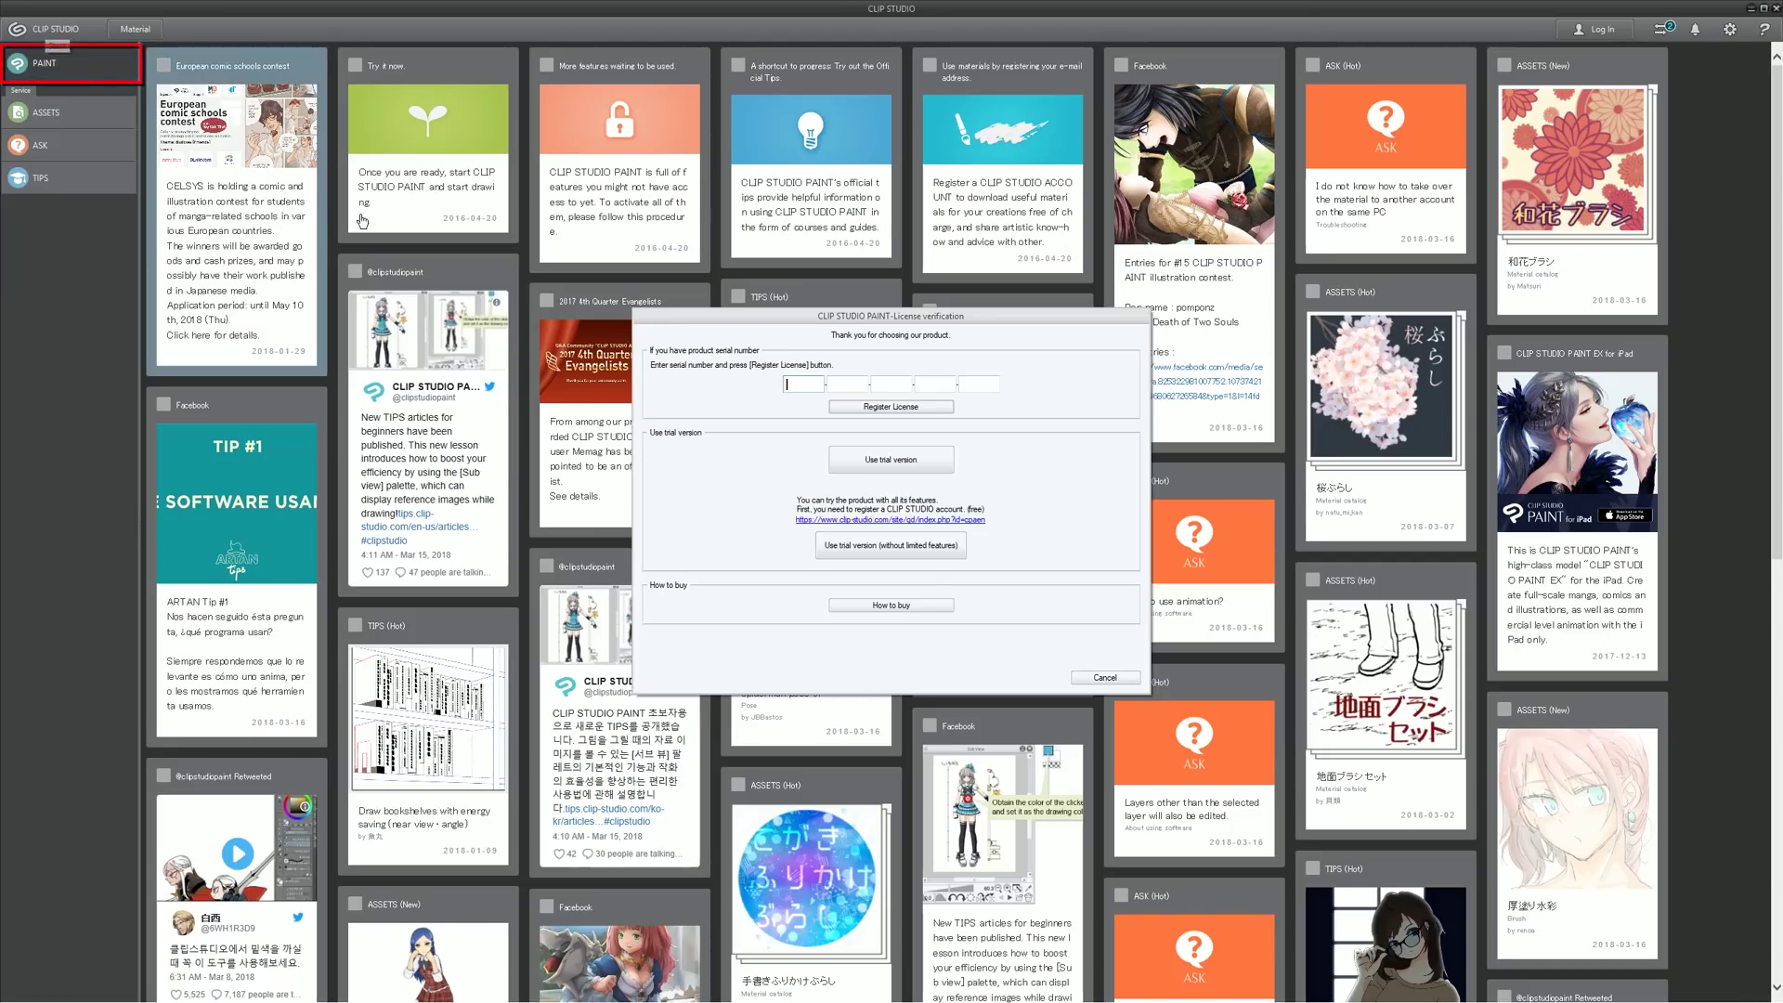
Enter the serial number, register and verify the licence, decline news, and launch Clip Studio Paint.
text(XXXXXXXXXXXXXXXXXXXX)
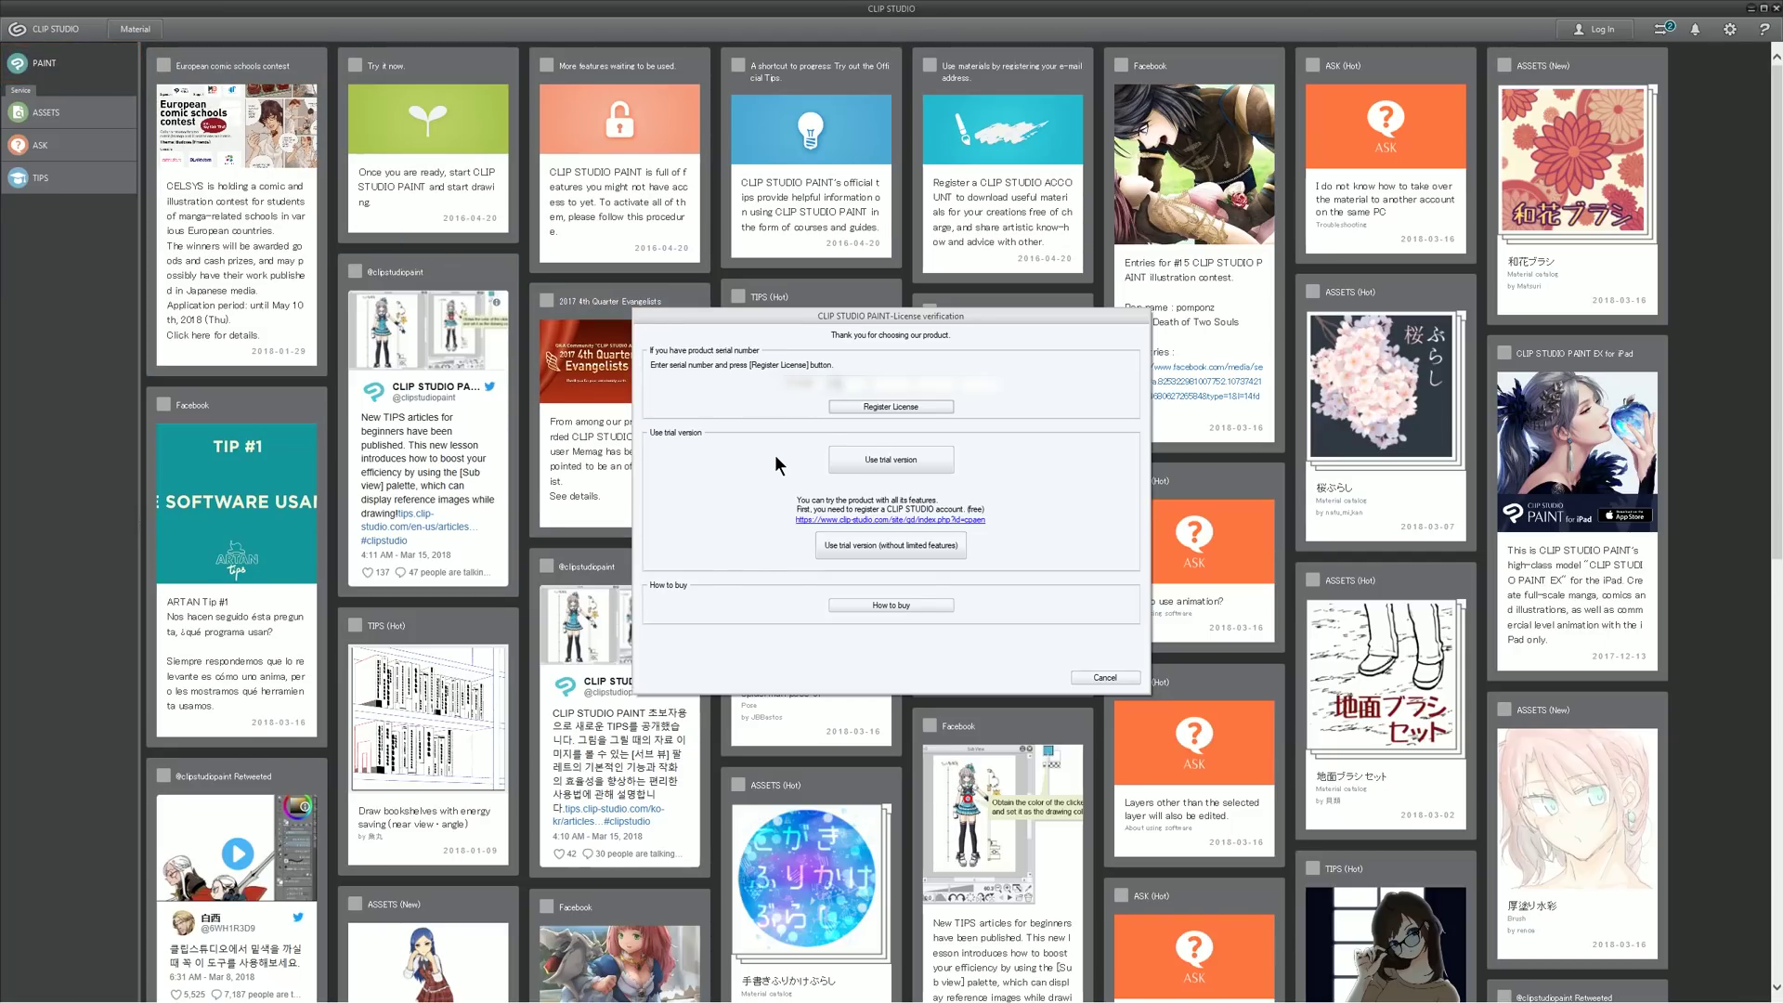
click(929, 409)
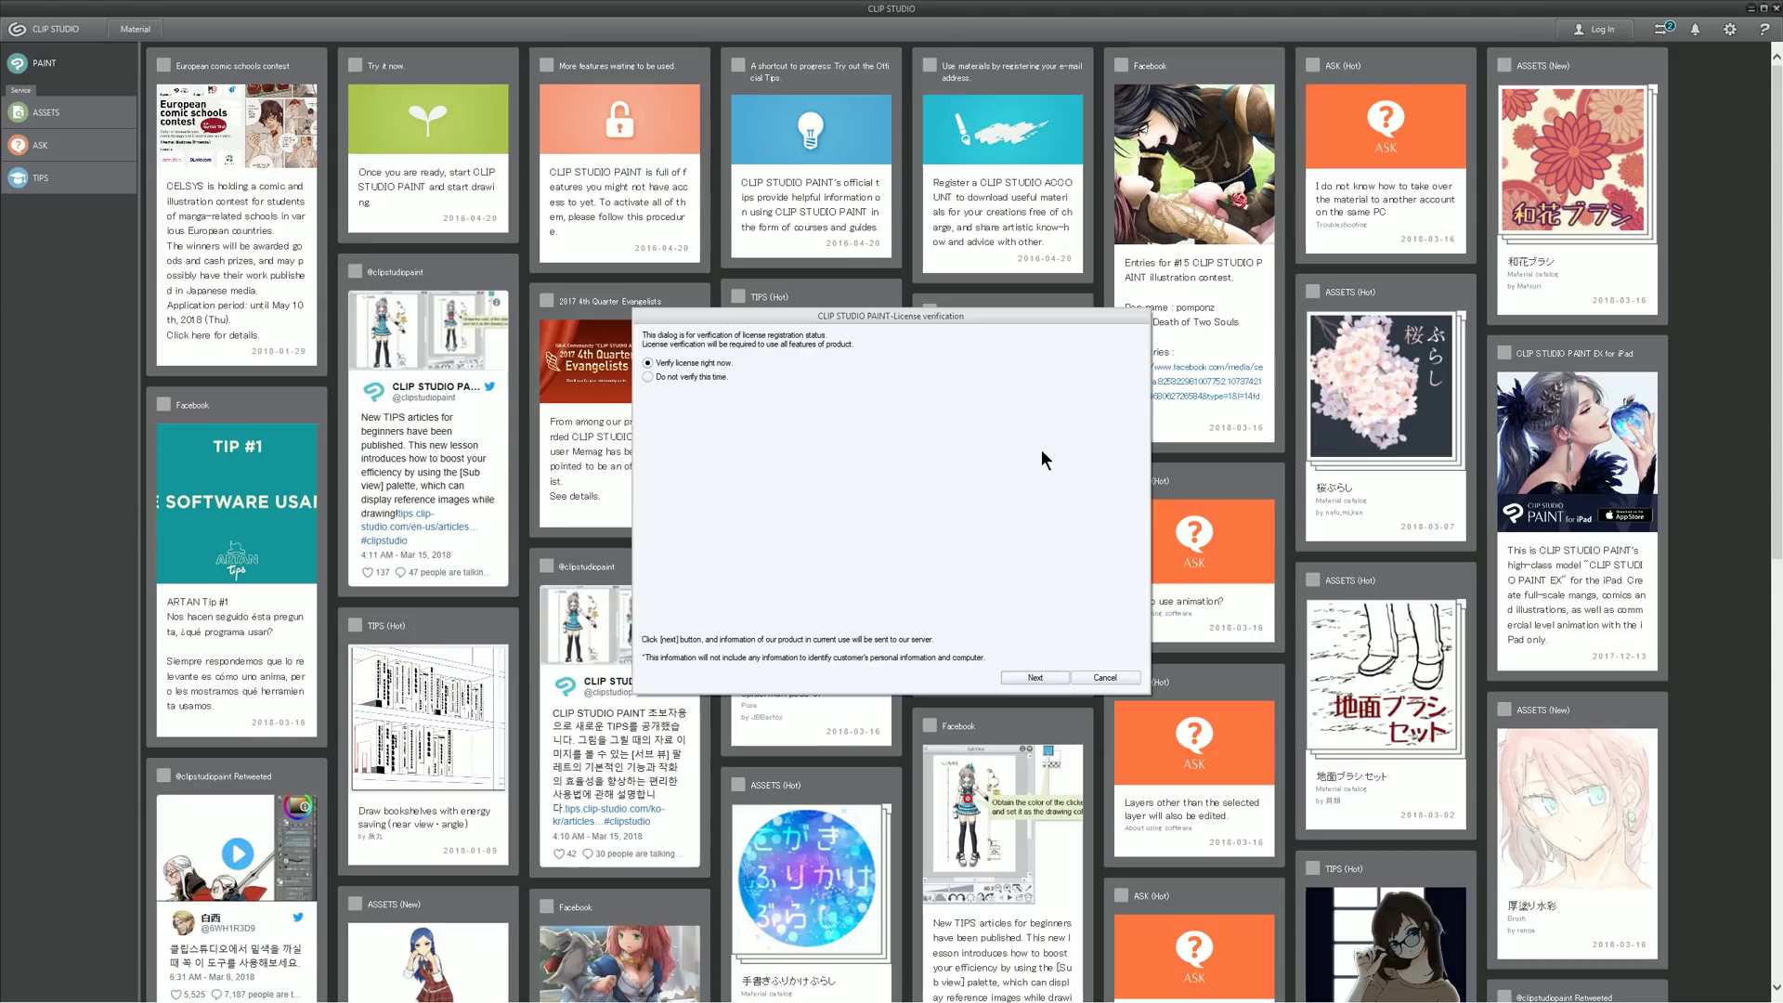
click(1048, 681)
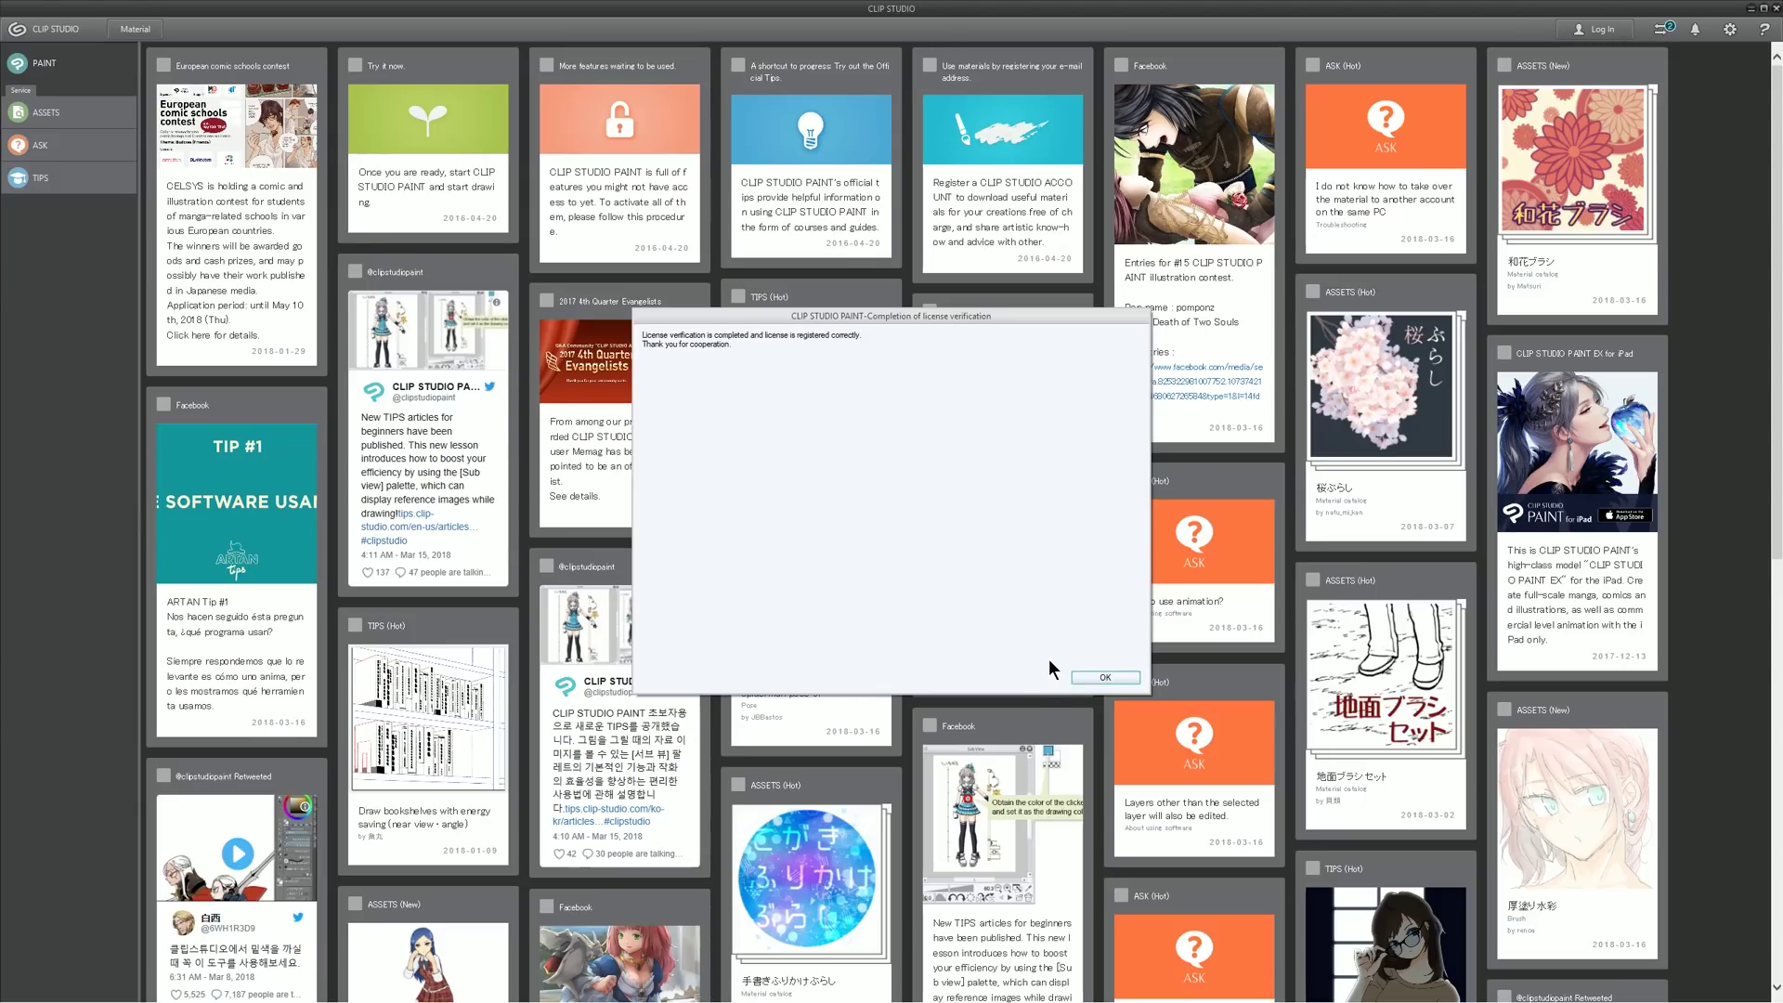
click(1105, 684)
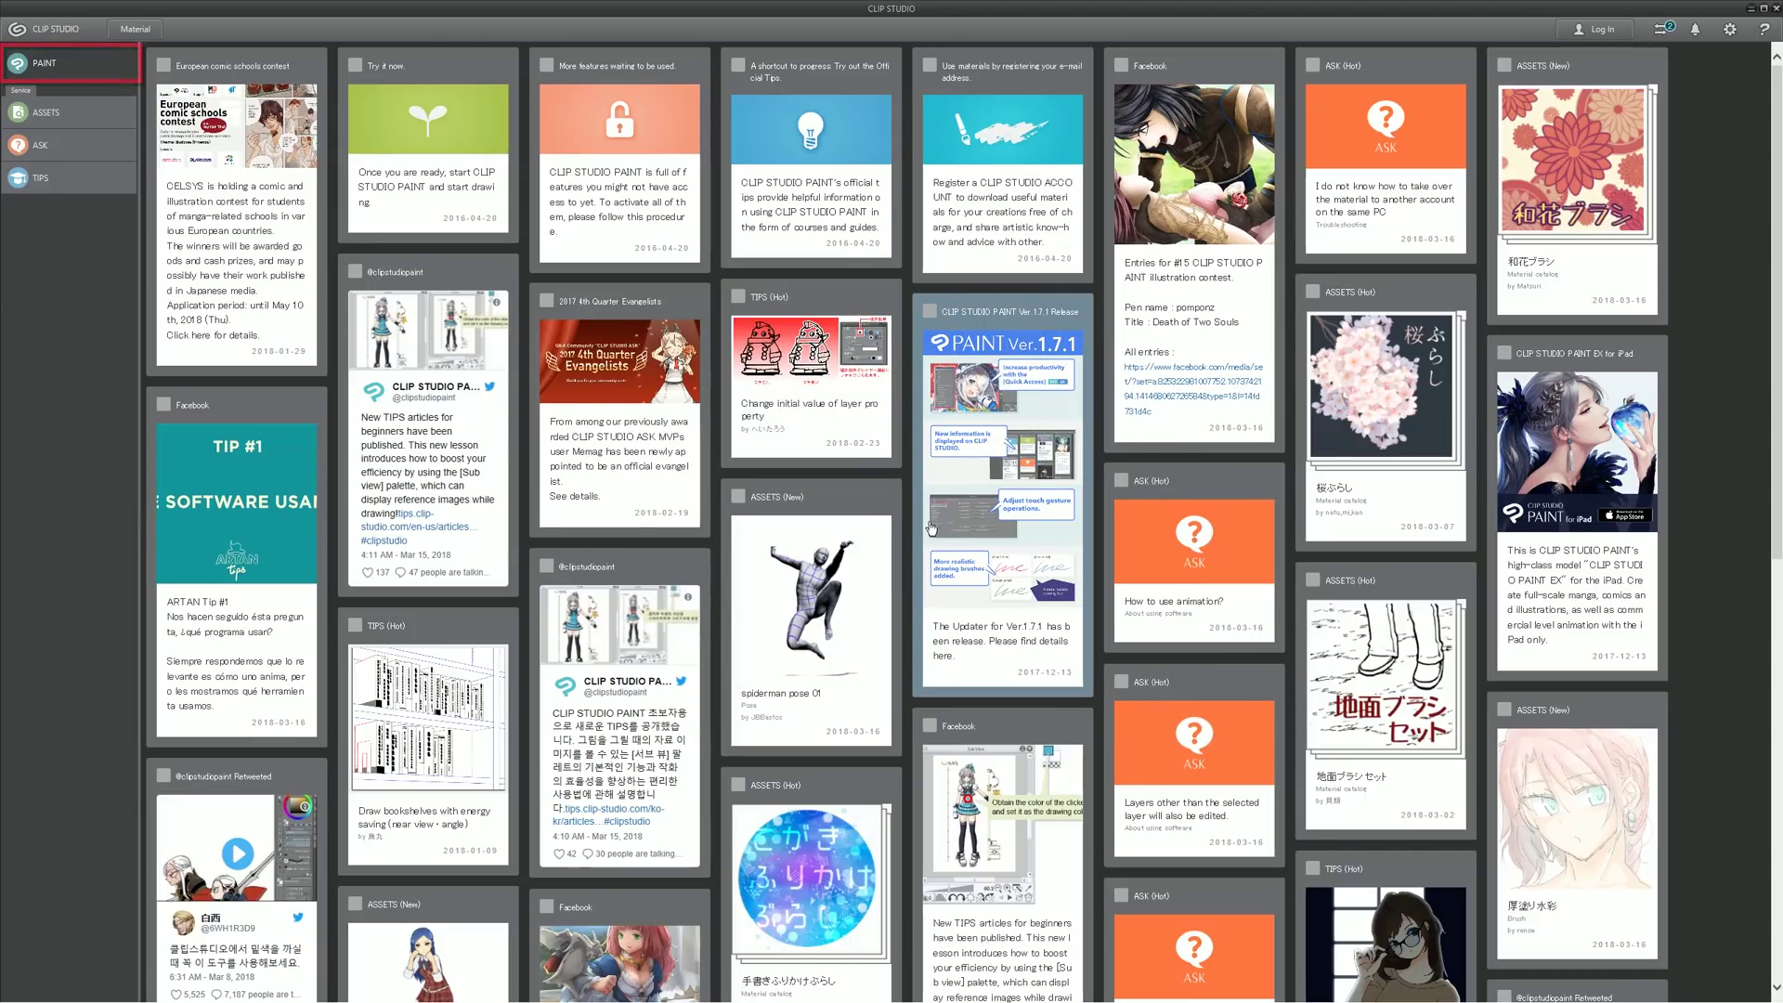
click(42, 61)
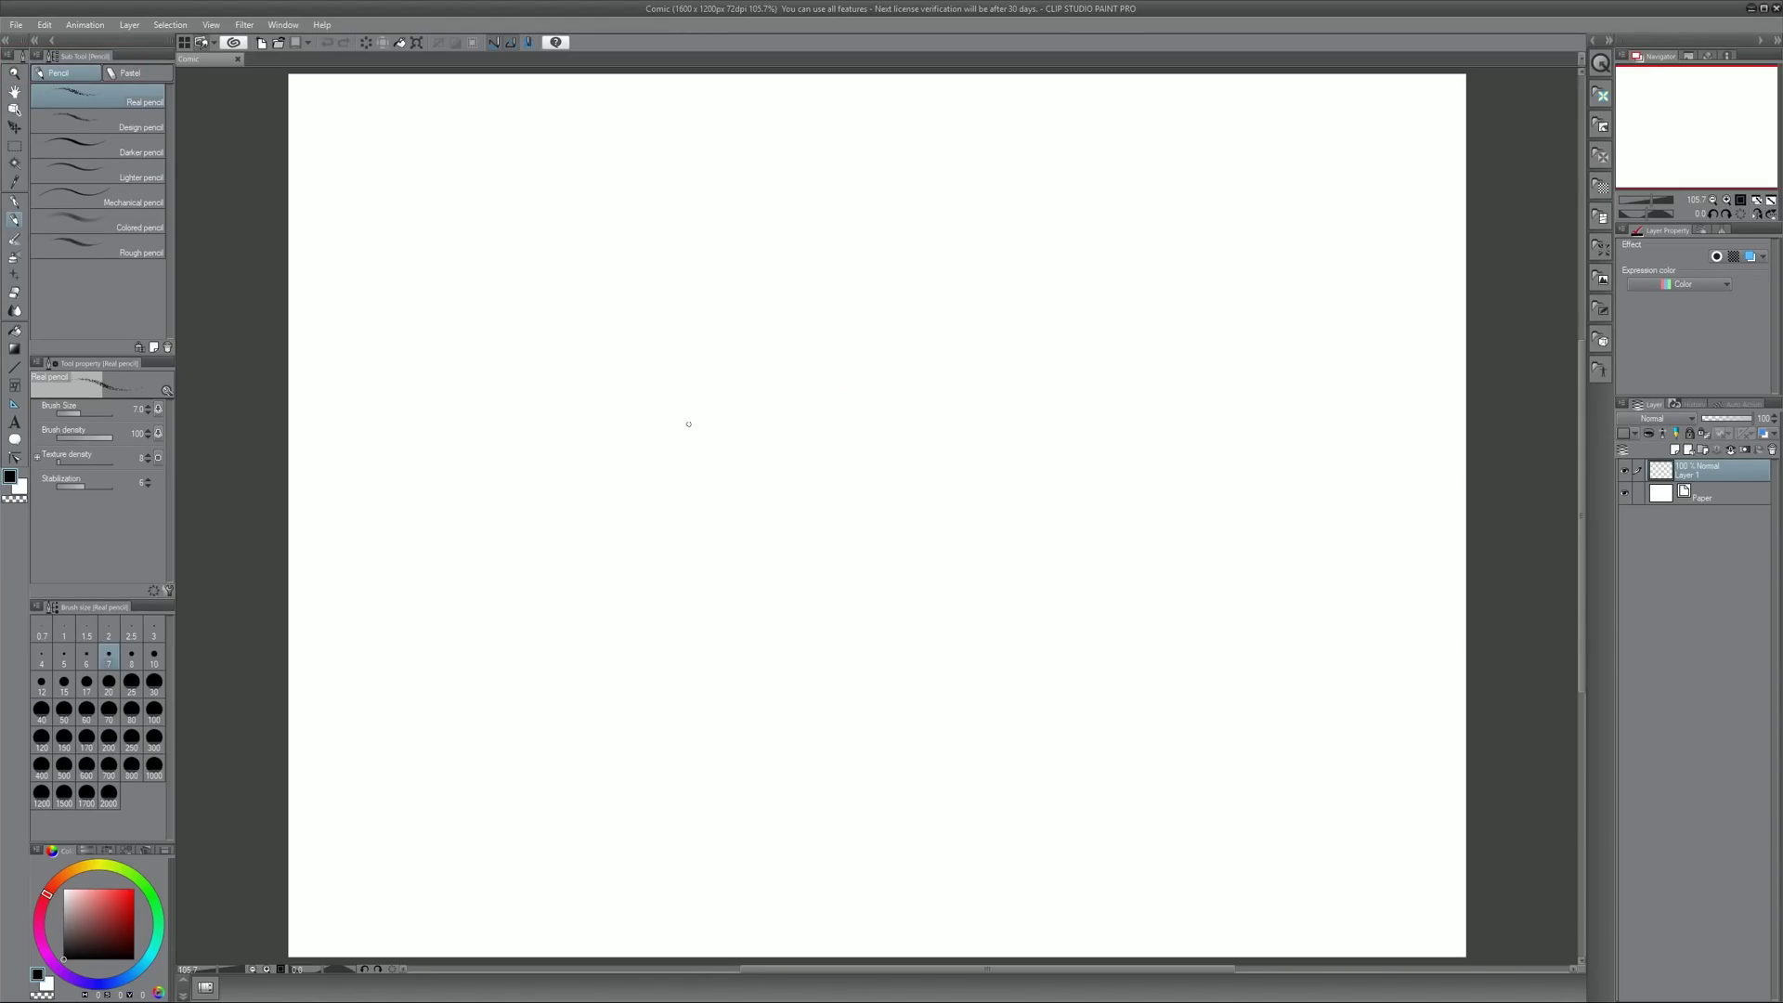
Scribble test strokes with Real and Darker pencils, try a Crayon zigzag, then undo it.
mouse_move(506, 418)
mouse_down()
mouse_move(630, 314)
mouse_move(516, 476)
mouse_move(683, 339)
mouse_move(580, 494)
mouse_move(739, 376)
mouse_move(801, 441)
mouse_move(919, 409)
mouse_move(984, 437)
mouse_move(1048, 435)
mouse_up()
click(136, 155)
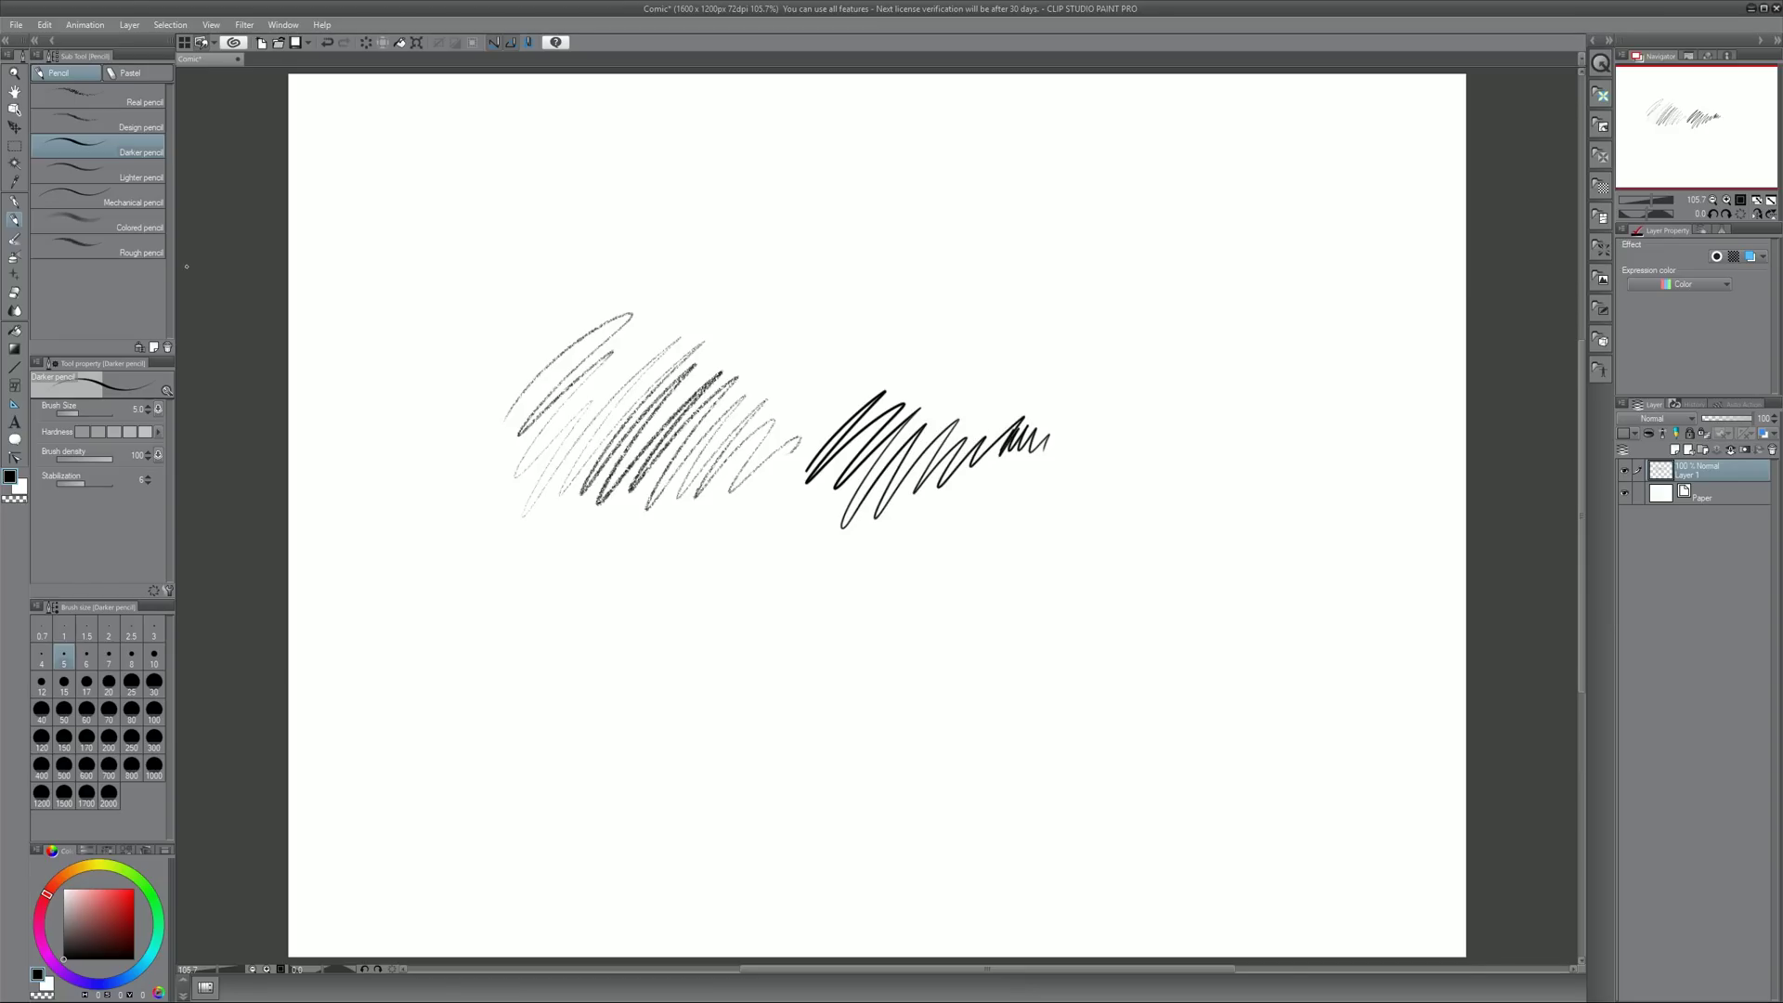
click(136, 77)
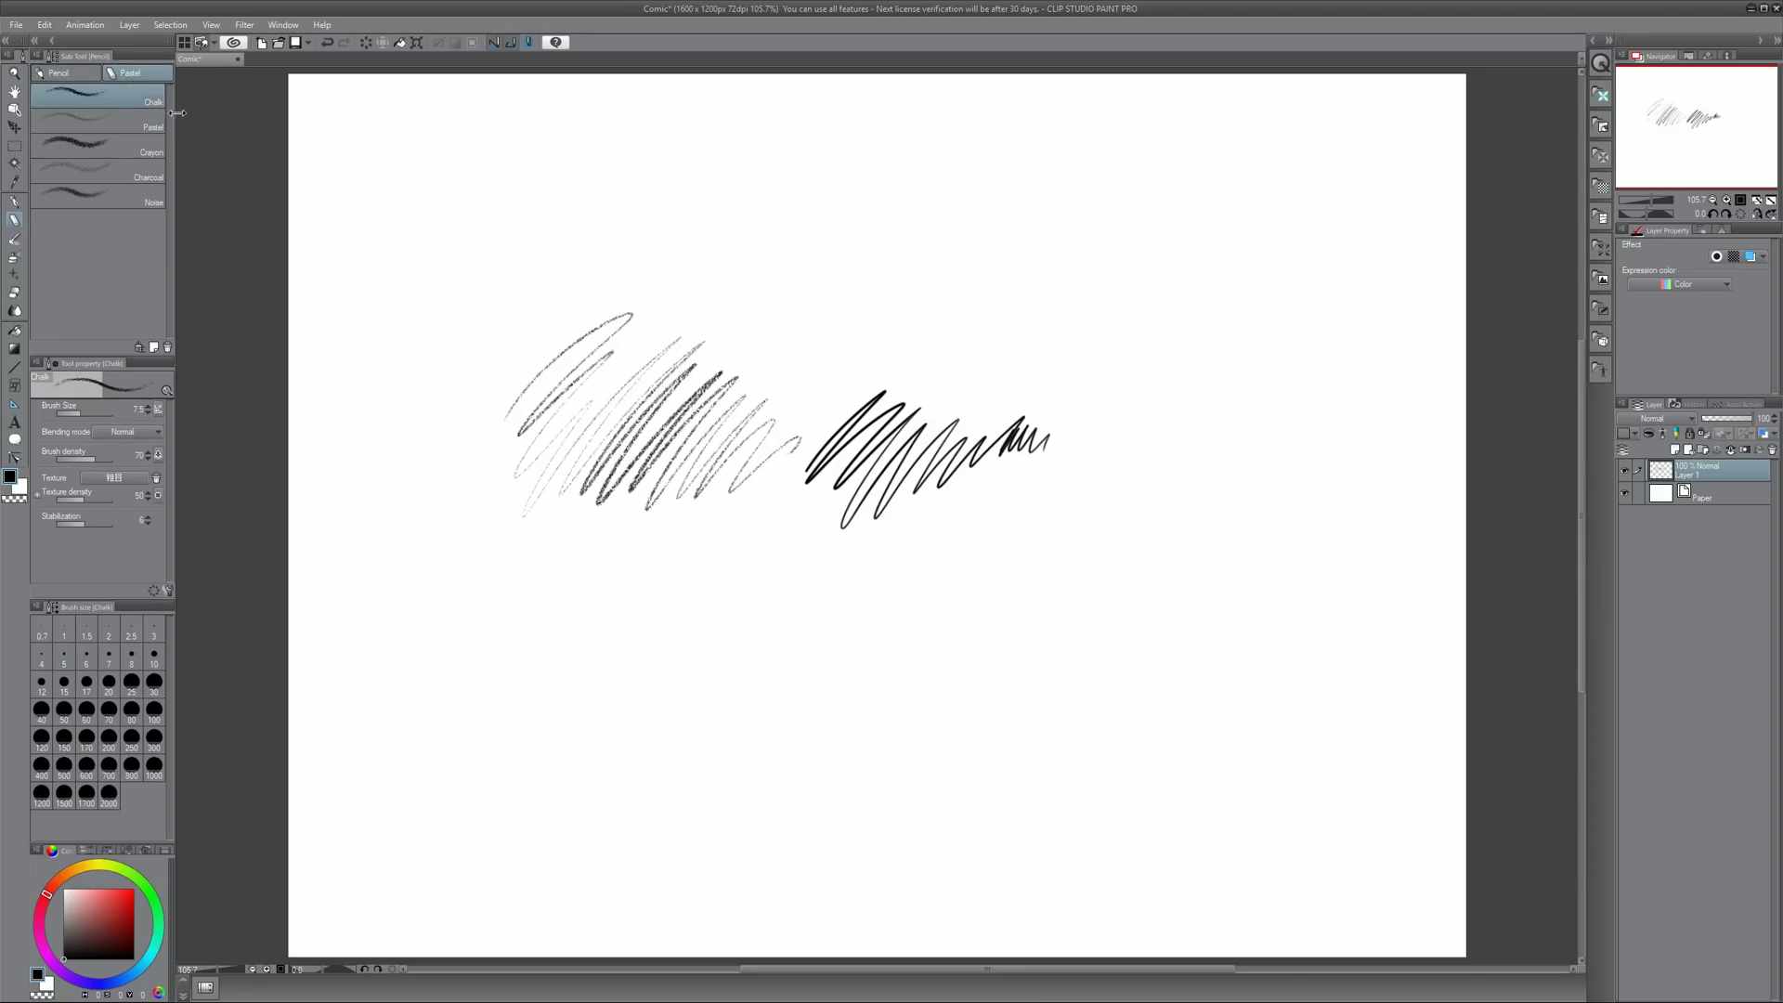
click(148, 151)
mouse_move(655, 269)
mouse_down()
mouse_move(776, 221)
mouse_move(964, 290)
mouse_move(966, 327)
mouse_up()
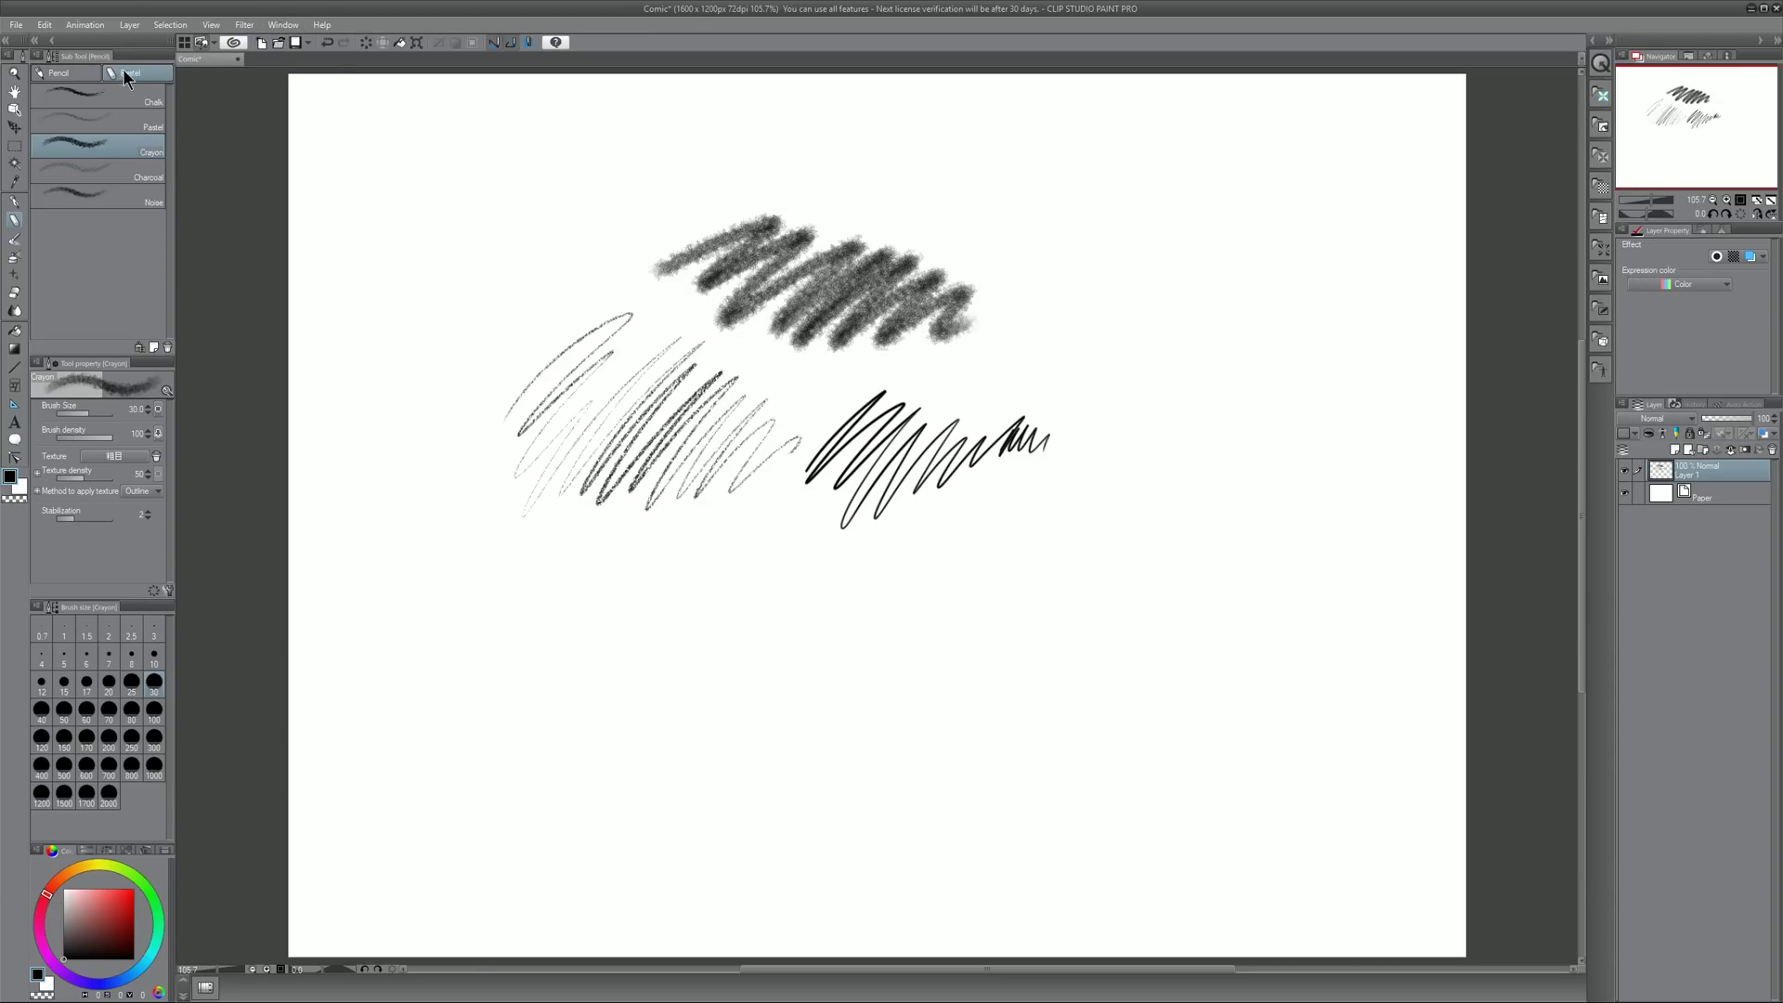
click(60, 73)
key(ctrl+z)
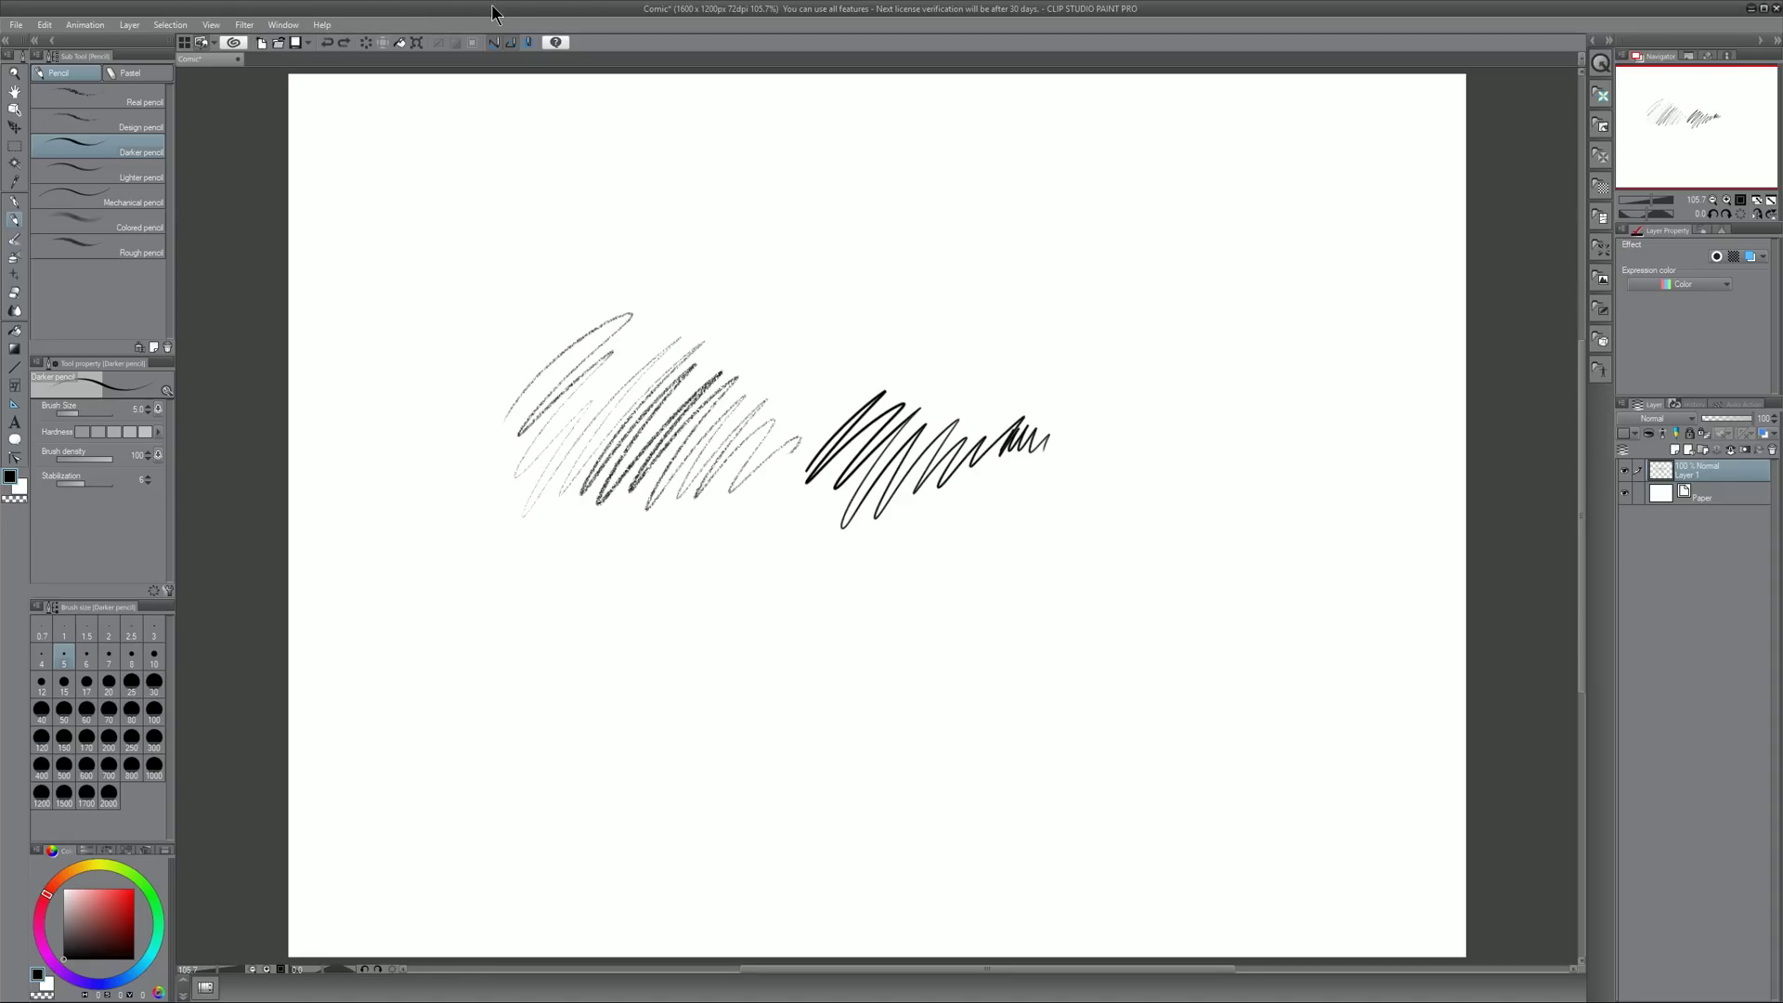
Turn on 'Auto scroll at edge of canvas while dragging' in Preferences, review Tablet settings, and confirm.
click(16, 26)
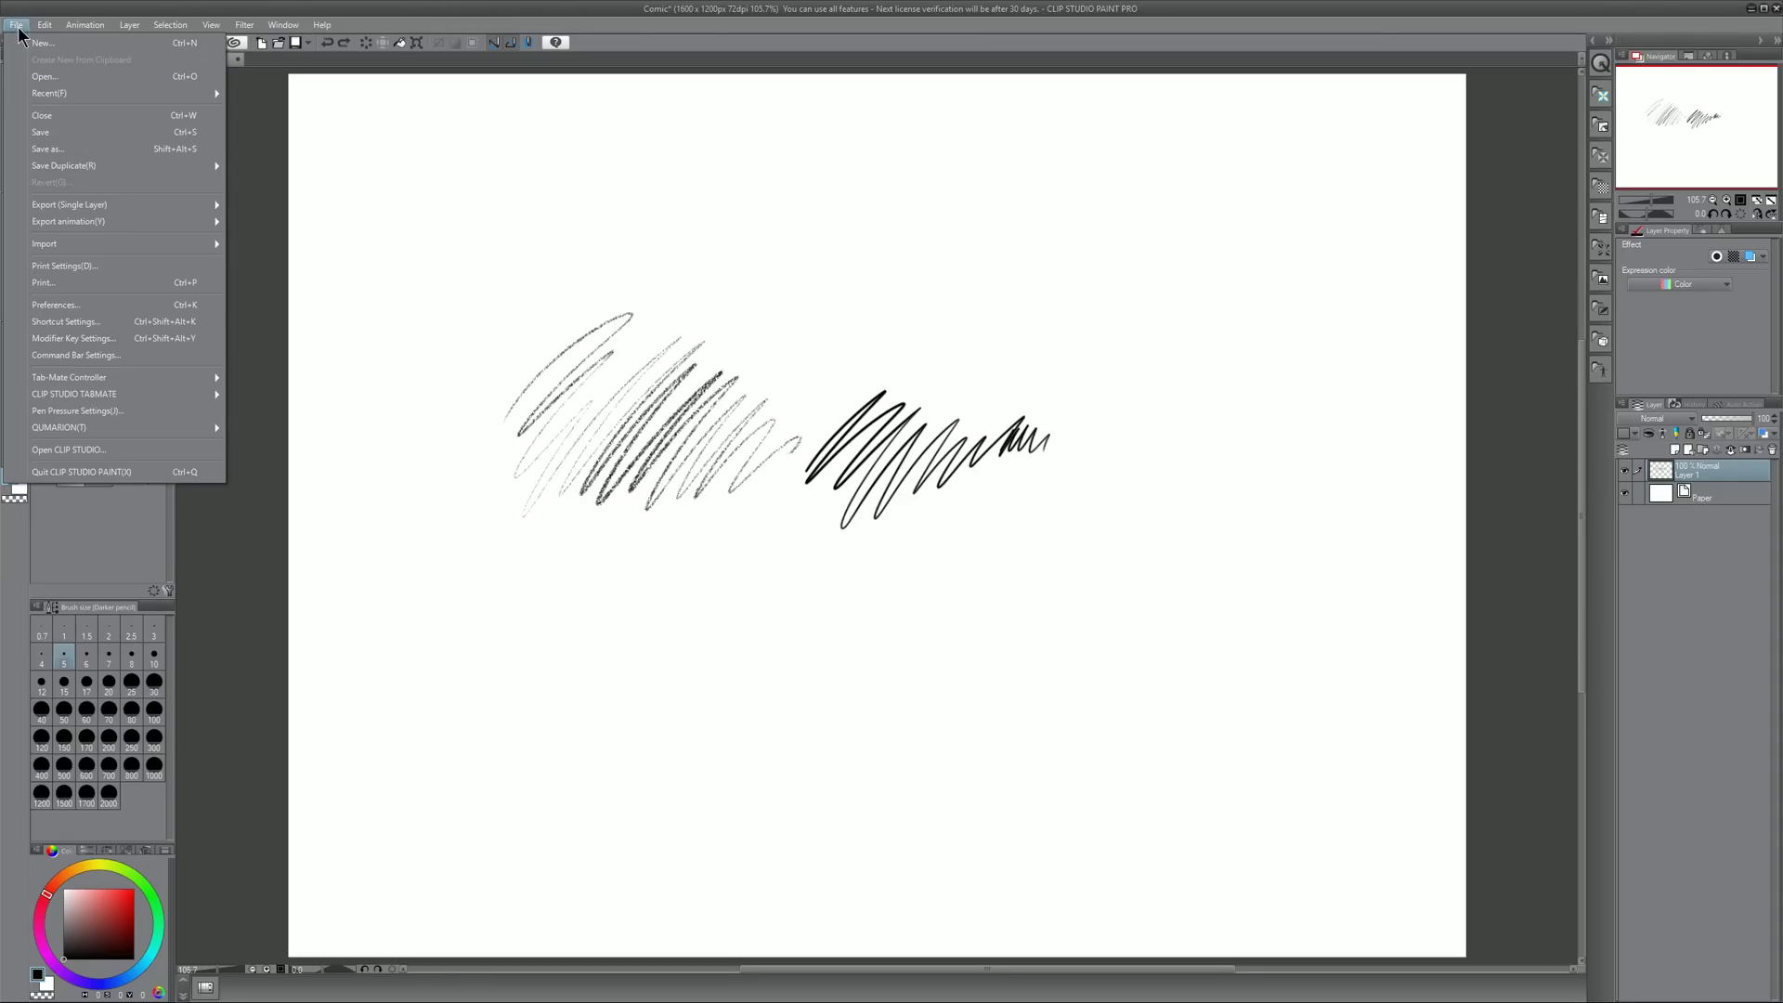
click(54, 304)
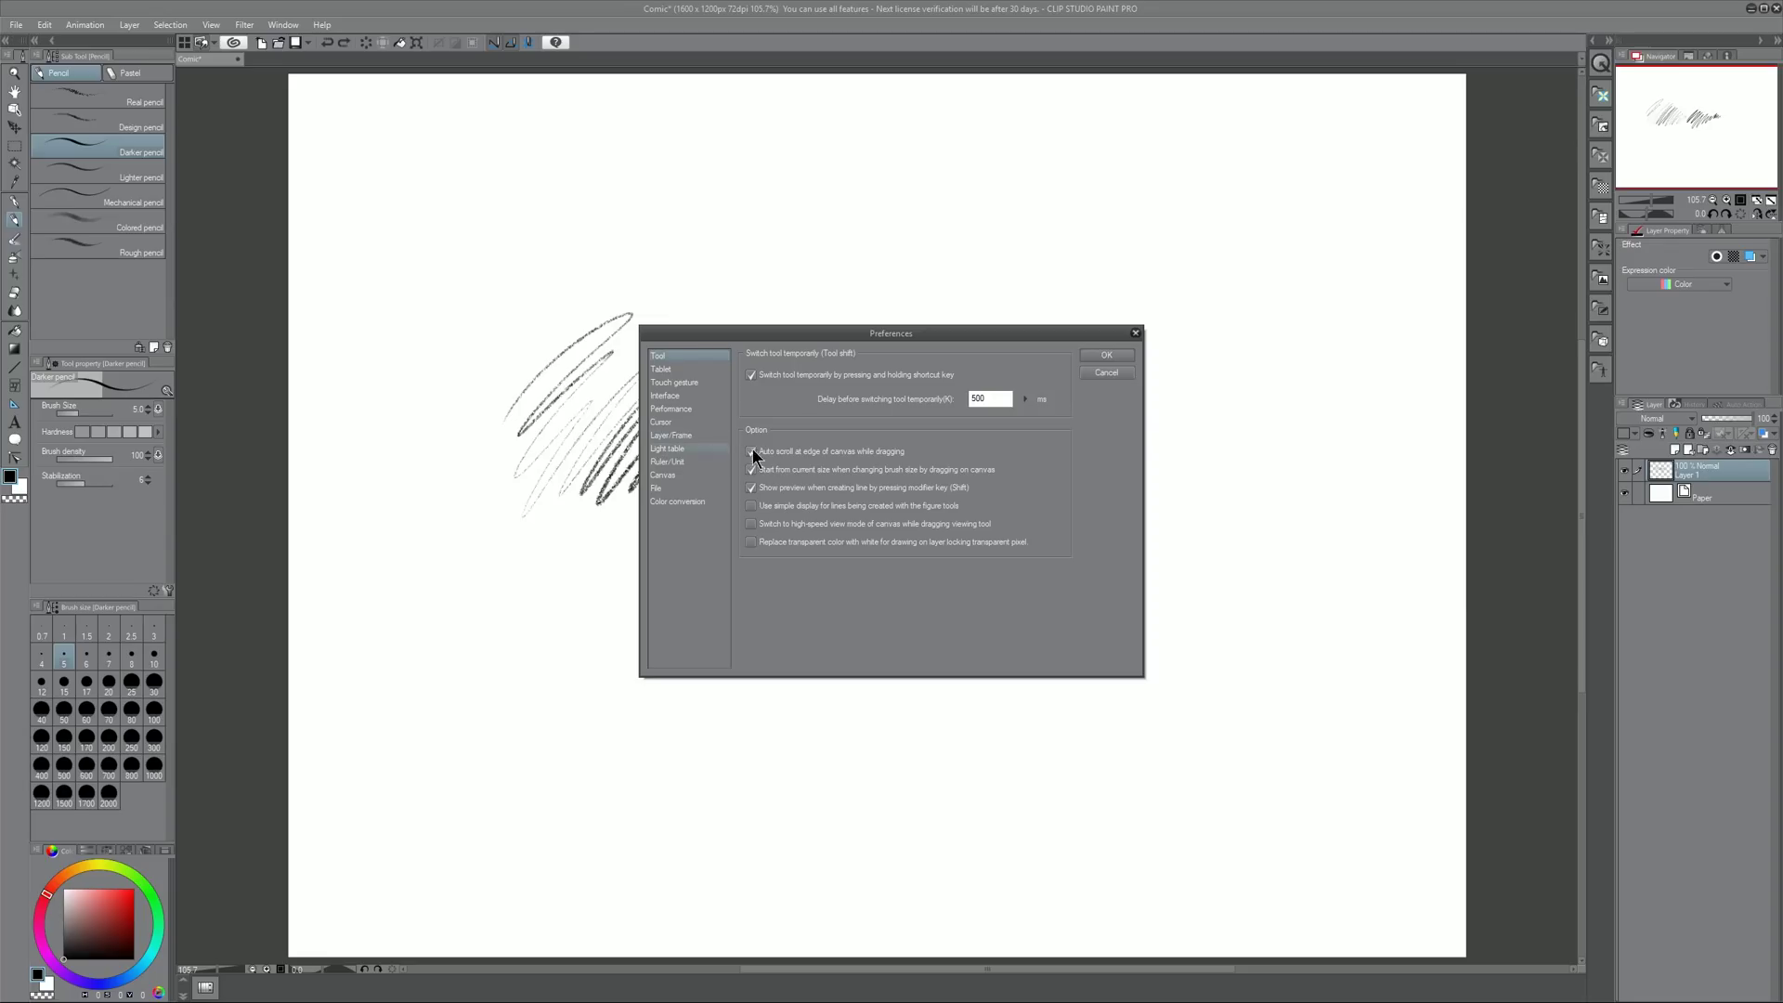
click(751, 452)
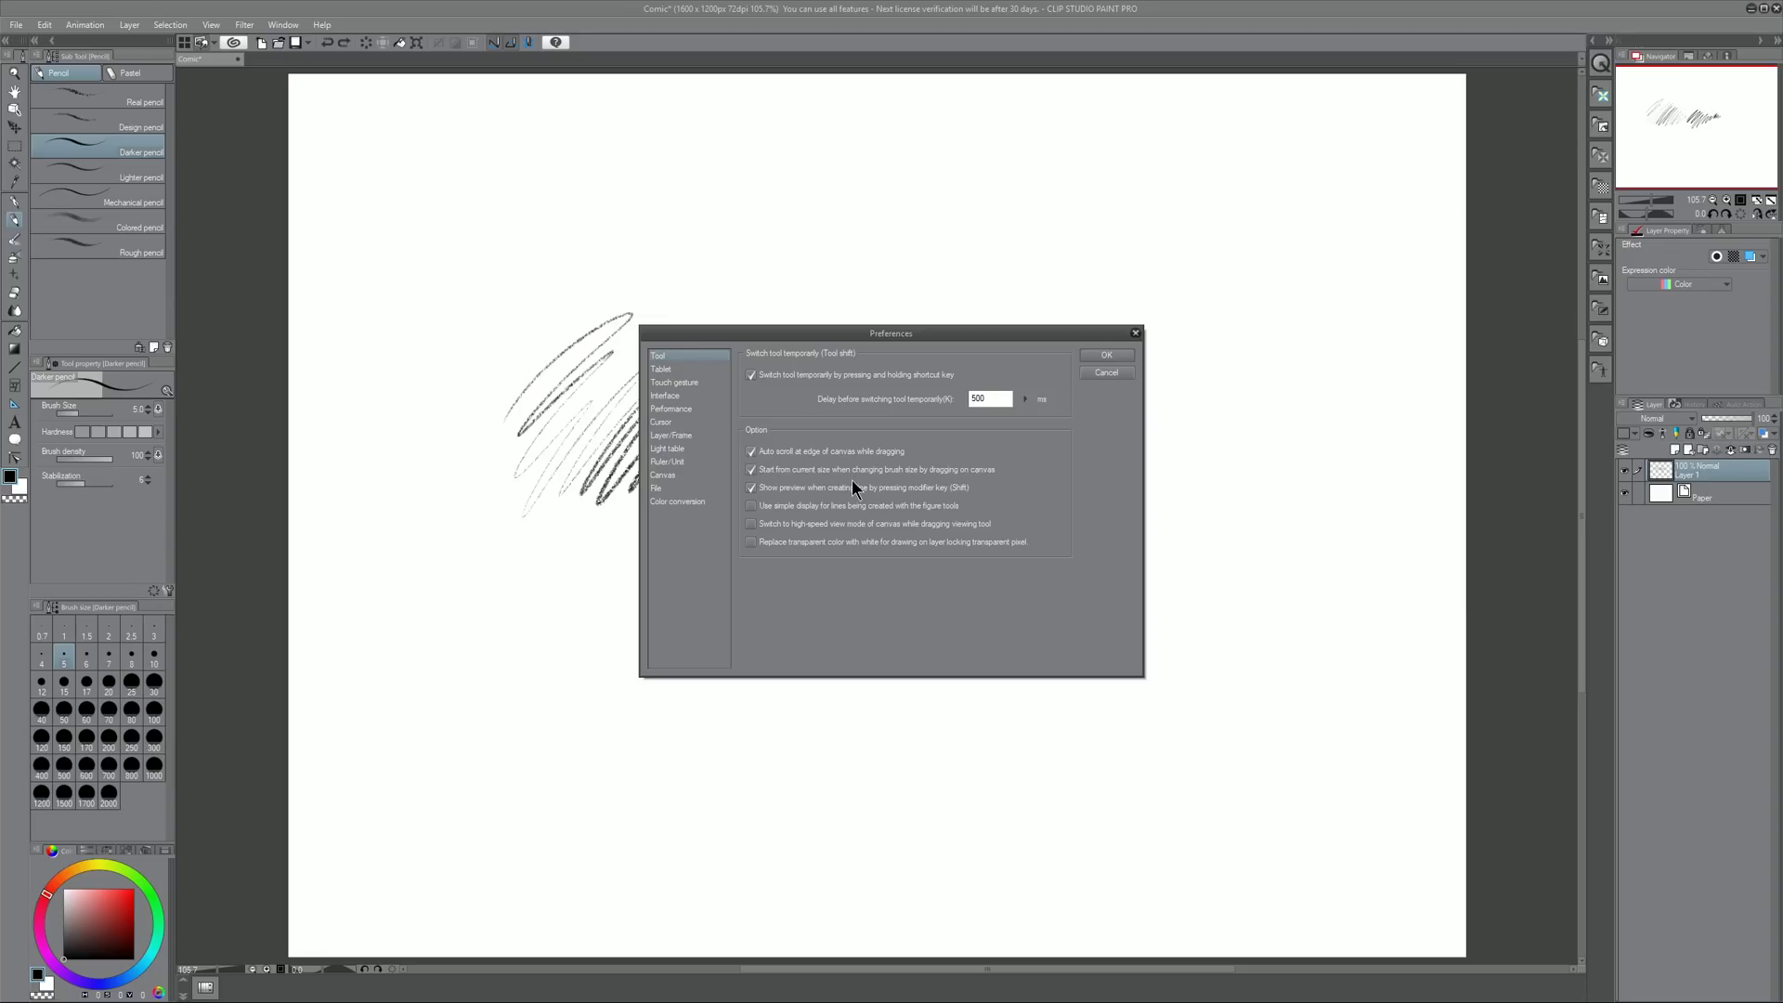
click(675, 371)
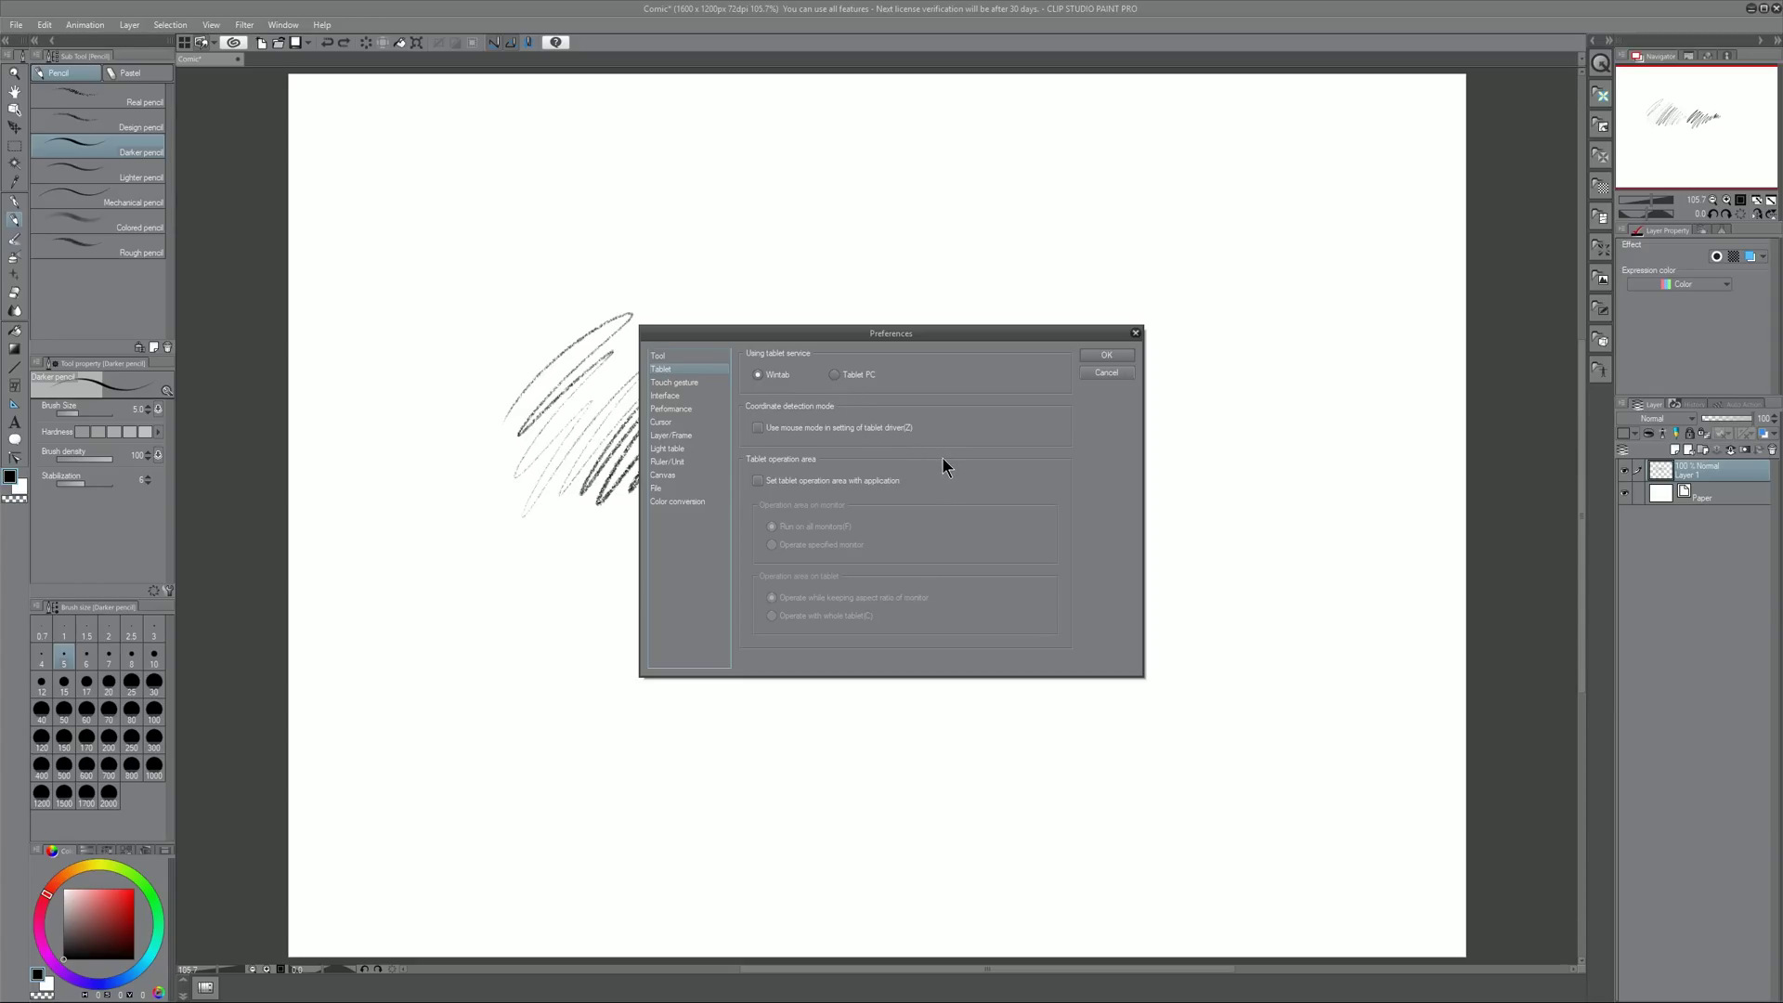
click(1106, 354)
Paint red Transparent watercolor strokes across the sketch, blending blue into the right end.
mouse_move(776, 333)
mouse_down()
mouse_move(868, 281)
mouse_move(841, 379)
mouse_move(920, 363)
mouse_move(1059, 283)
mouse_move(1161, 334)
mouse_move(875, 583)
mouse_move(655, 604)
mouse_up()
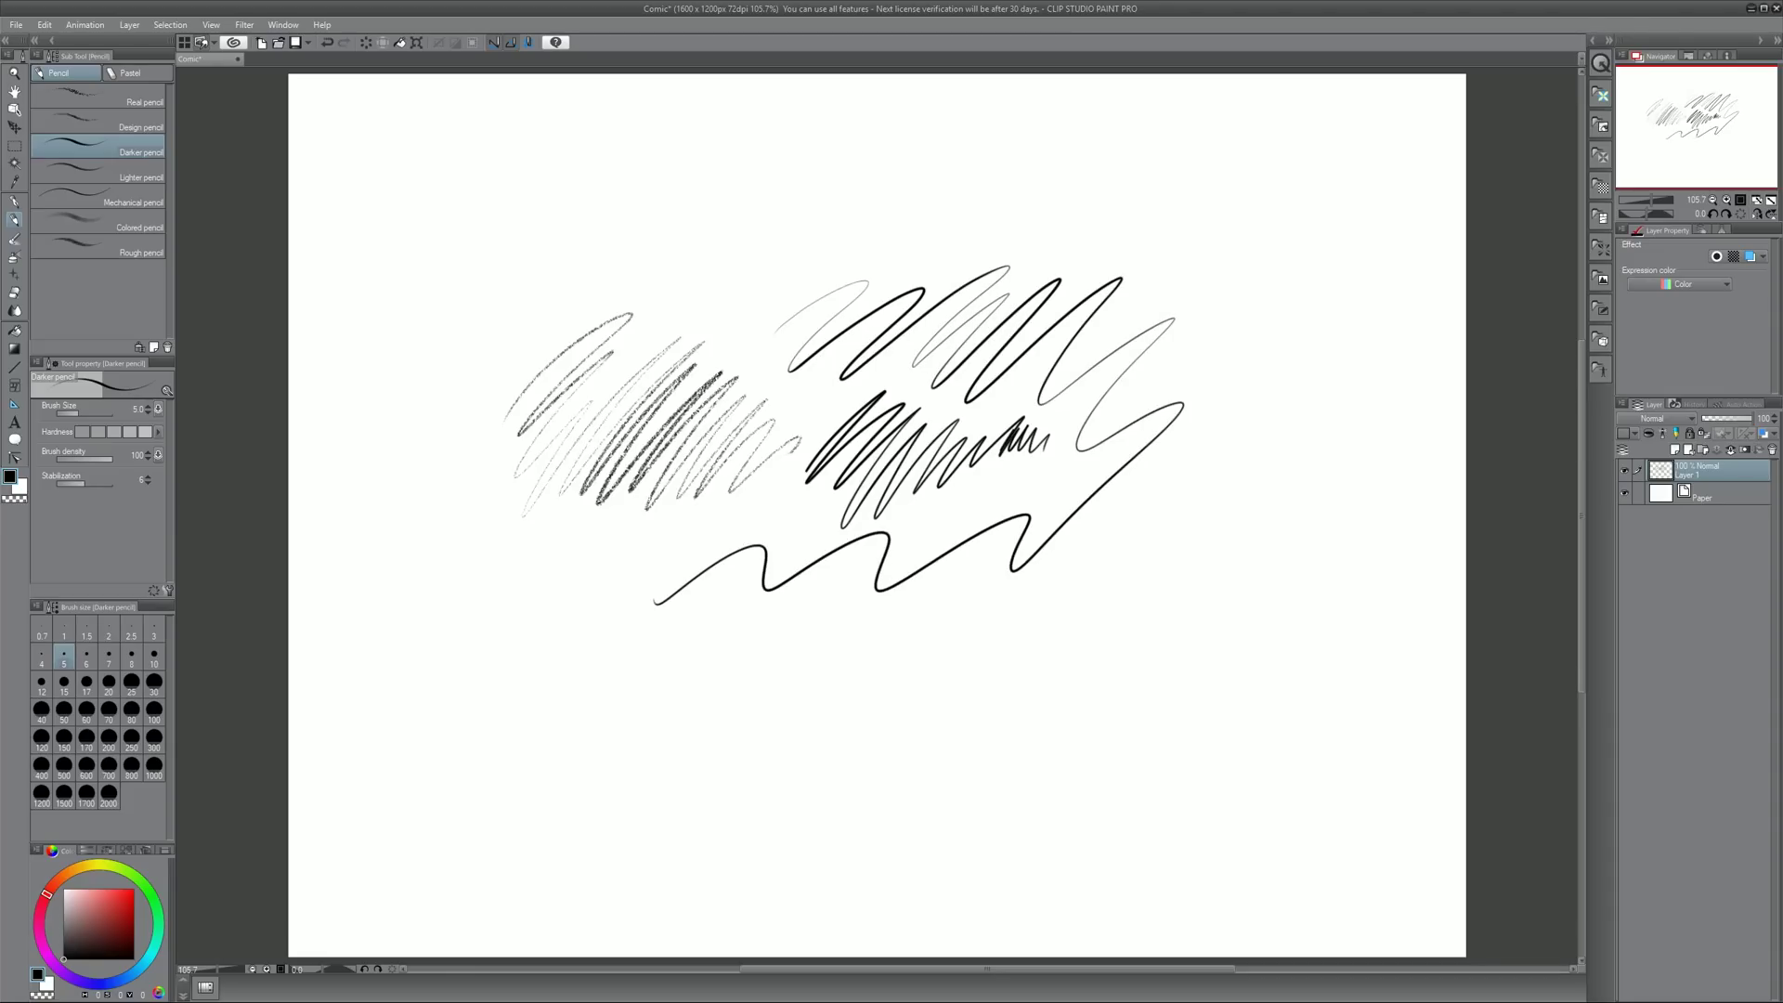
click(15, 240)
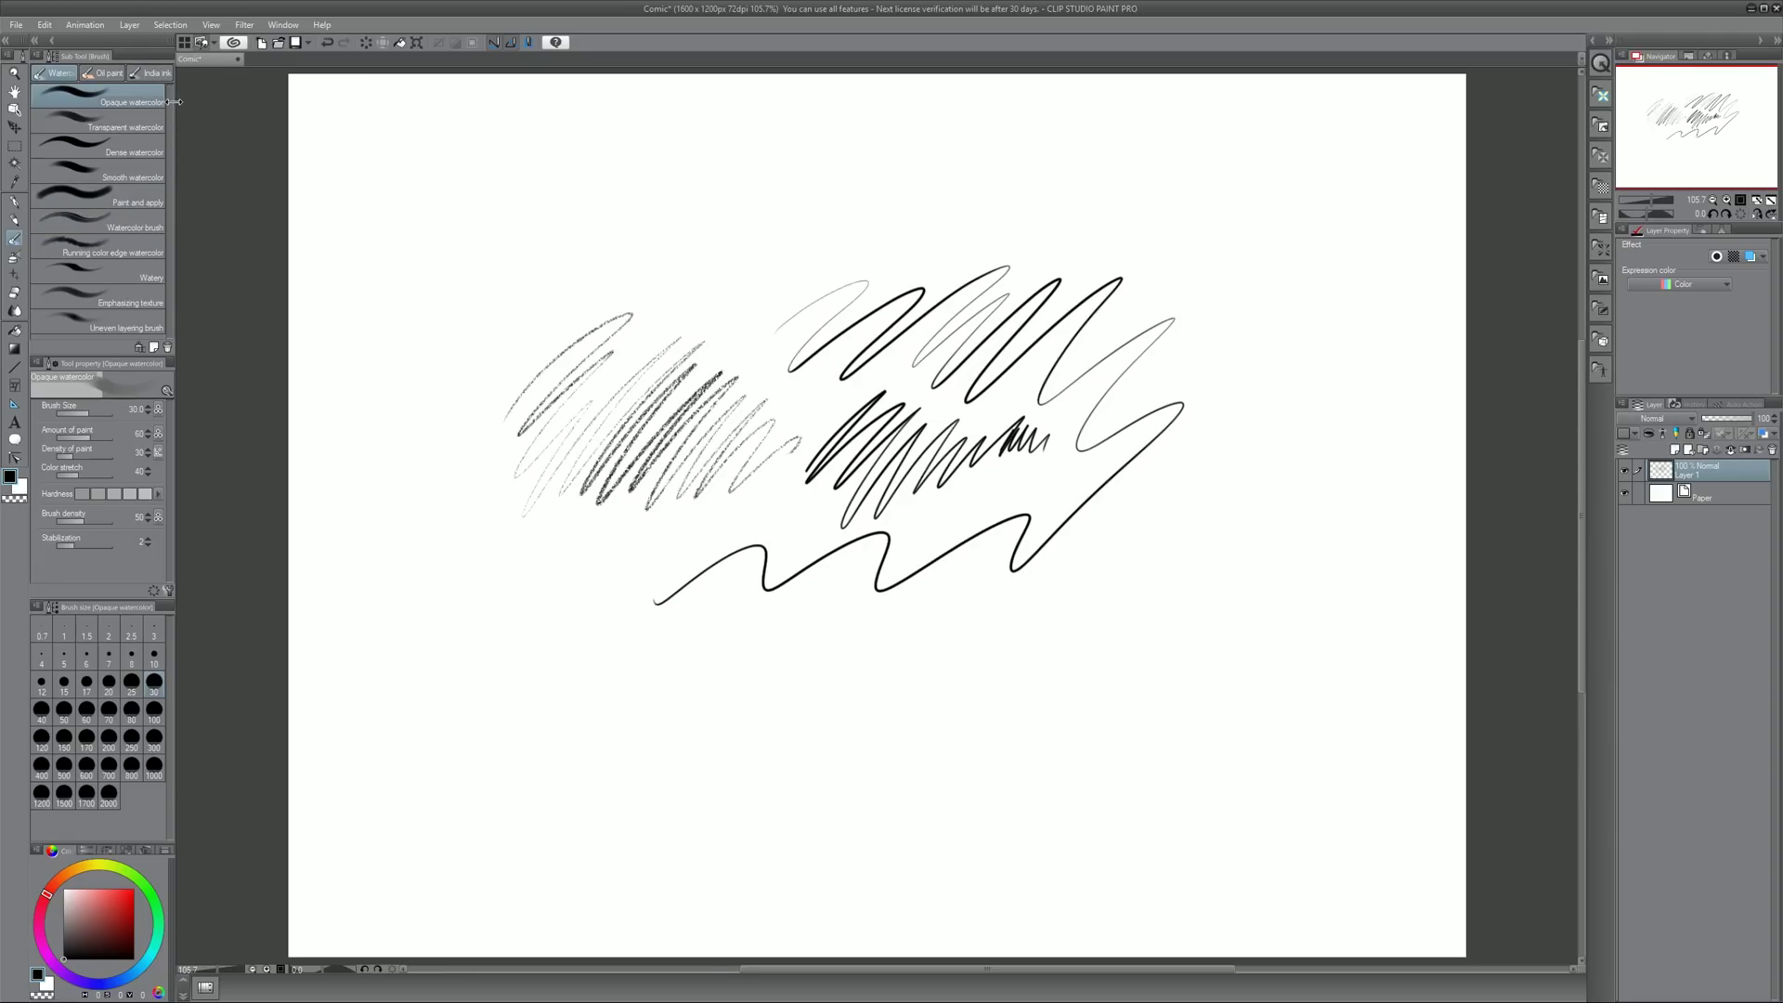
drag(176, 104, 216, 104)
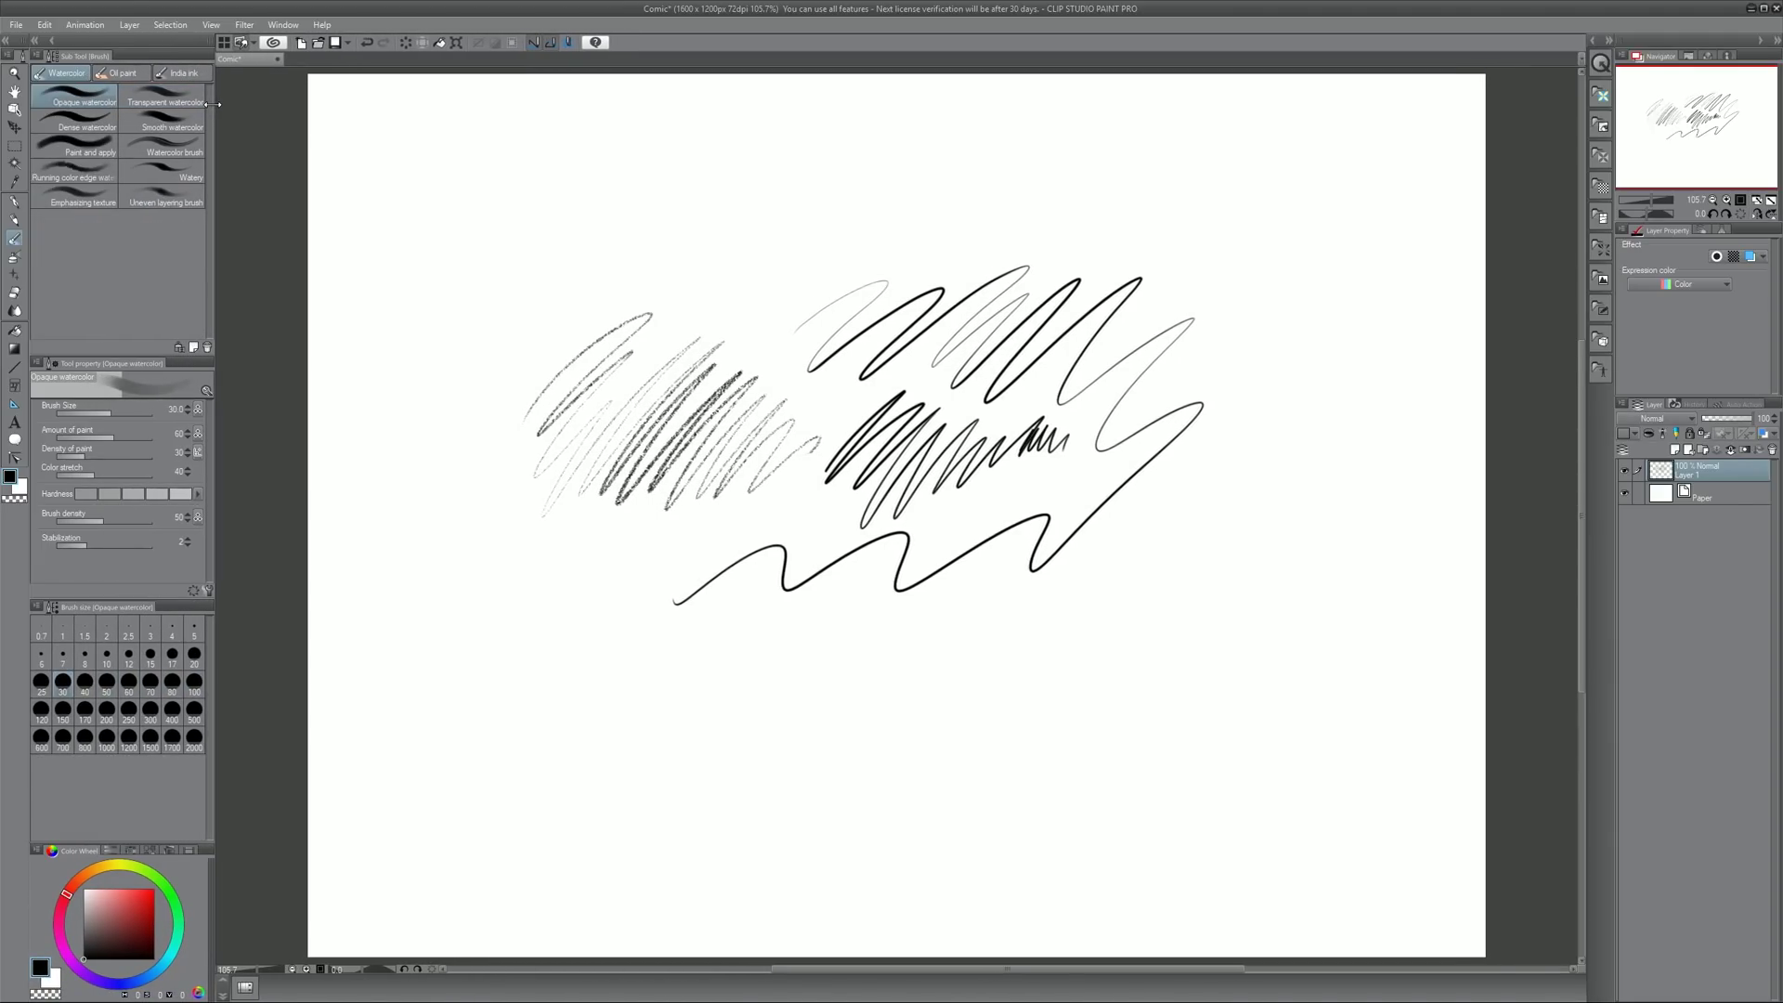
click(189, 108)
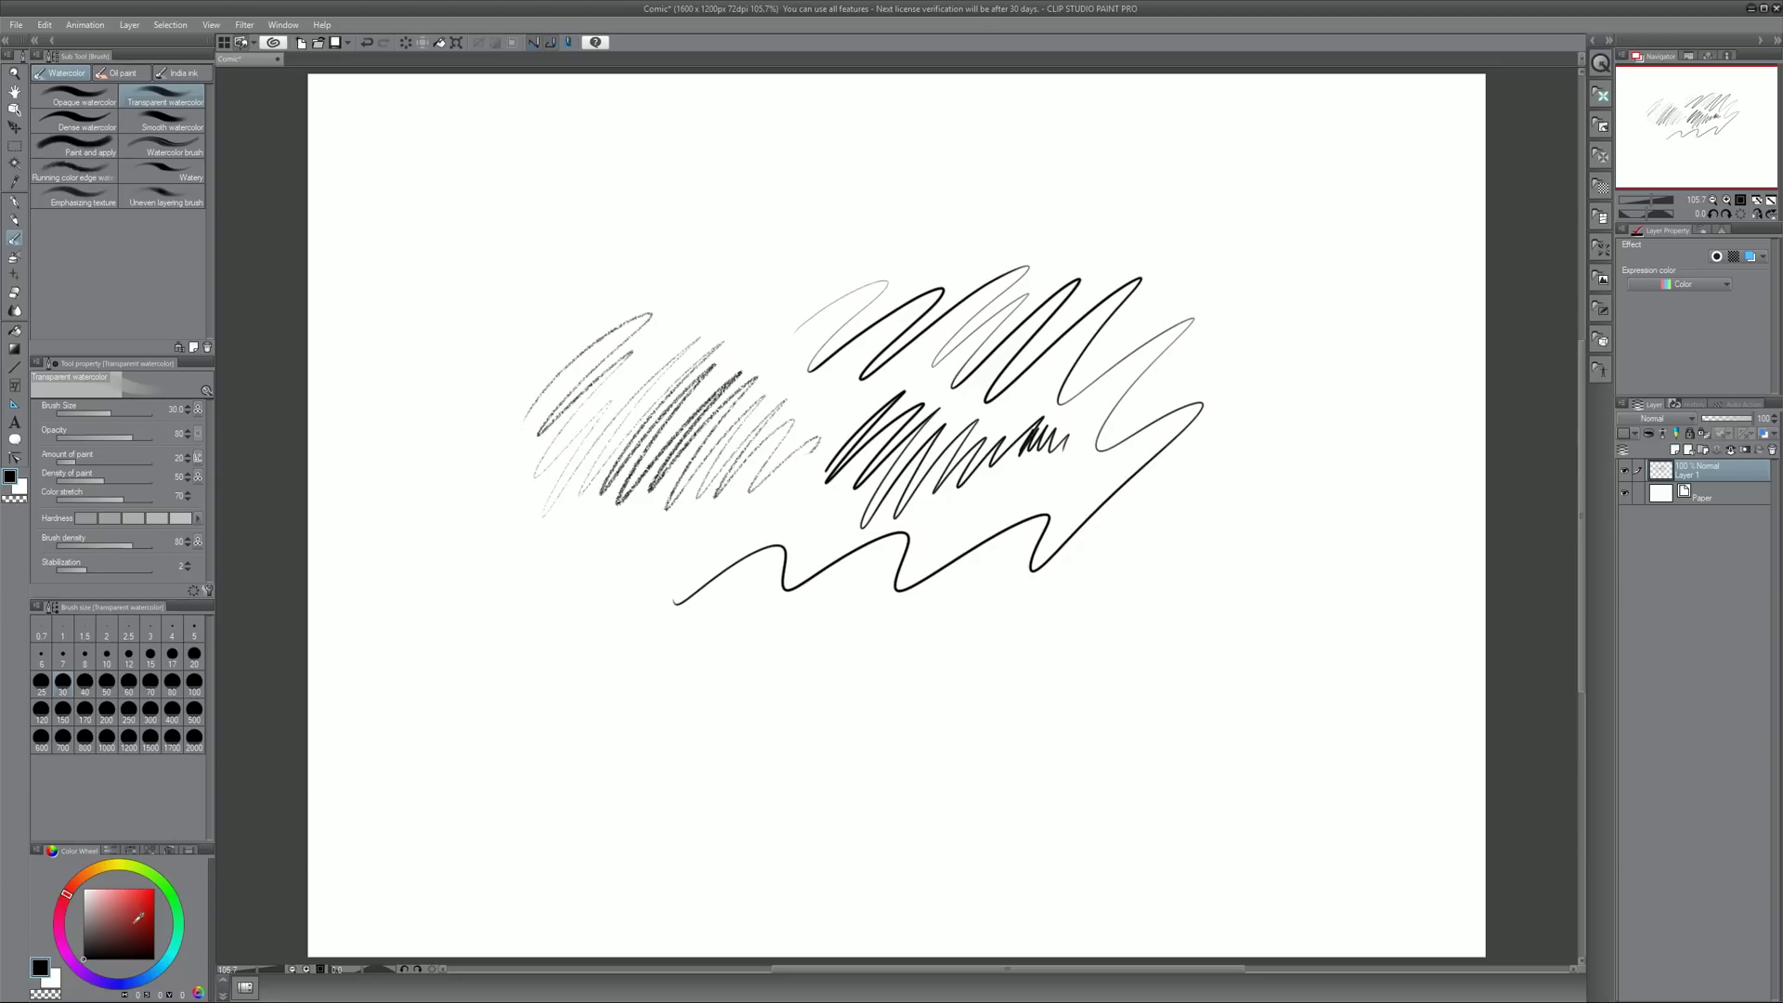
click(147, 904)
mouse_move(585, 288)
mouse_down()
mouse_move(725, 203)
mouse_move(790, 193)
mouse_move(702, 314)
mouse_up()
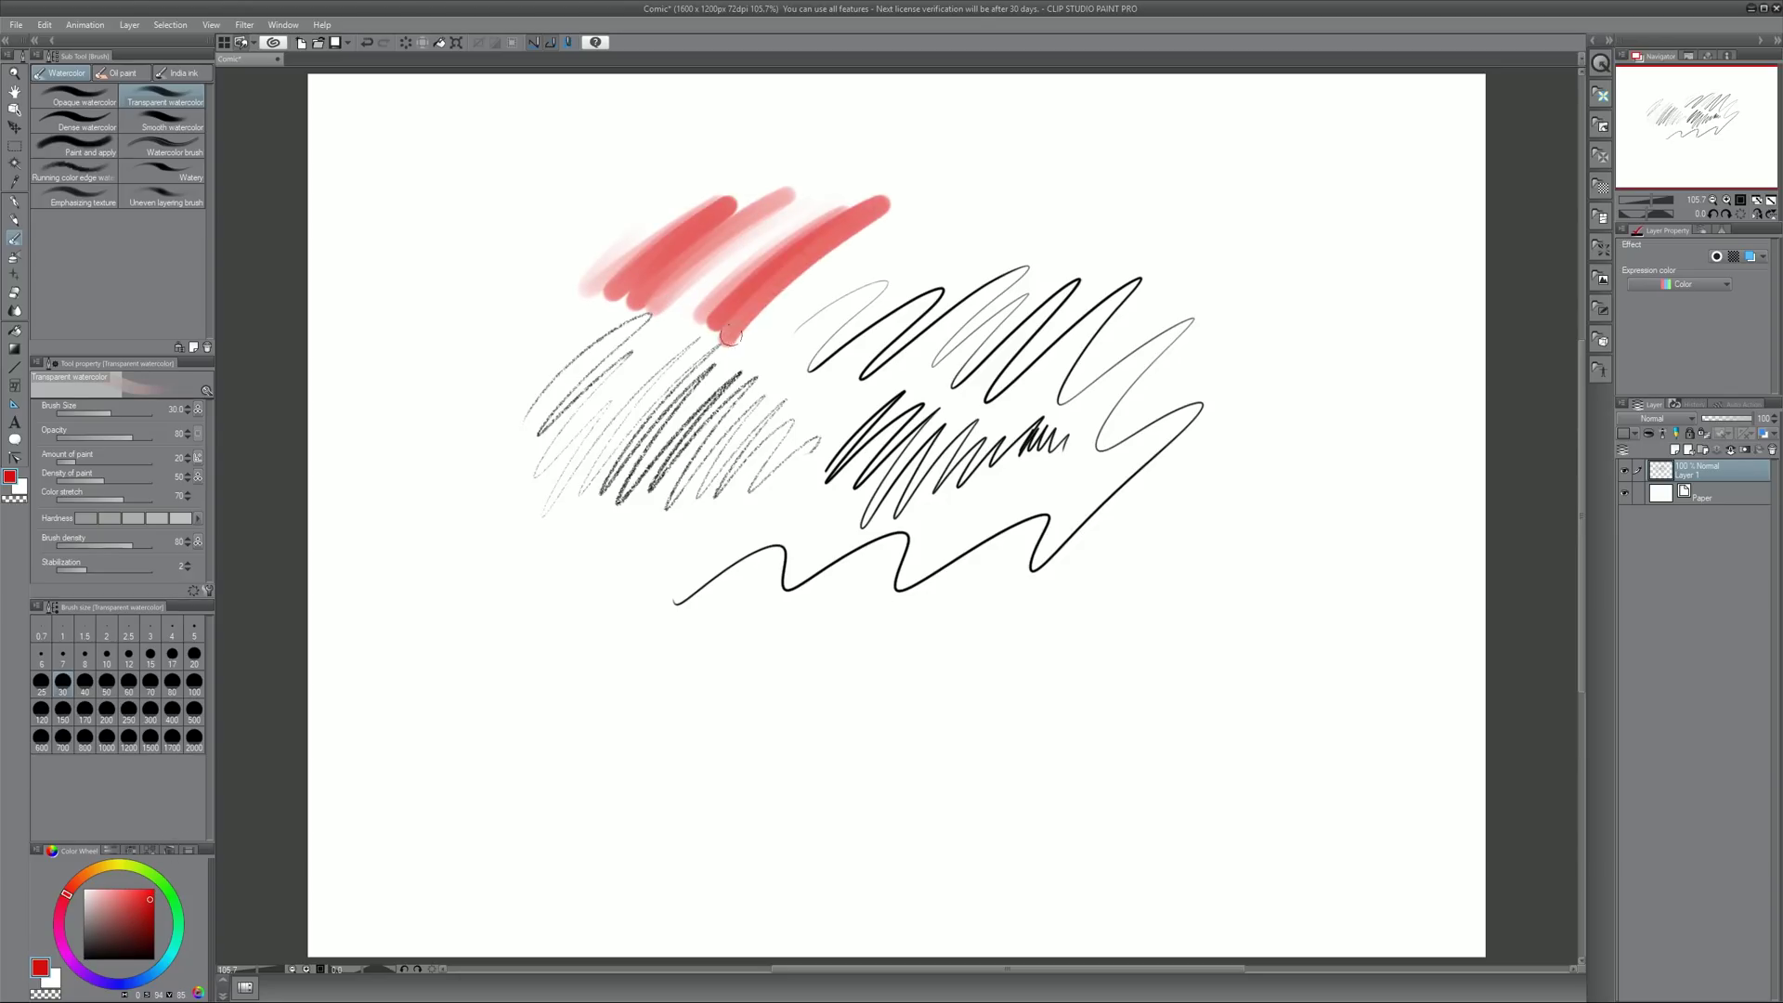
mouse_move(731, 336)
mouse_down()
mouse_move(920, 209)
mouse_move(947, 218)
mouse_move(780, 316)
mouse_move(966, 212)
mouse_up()
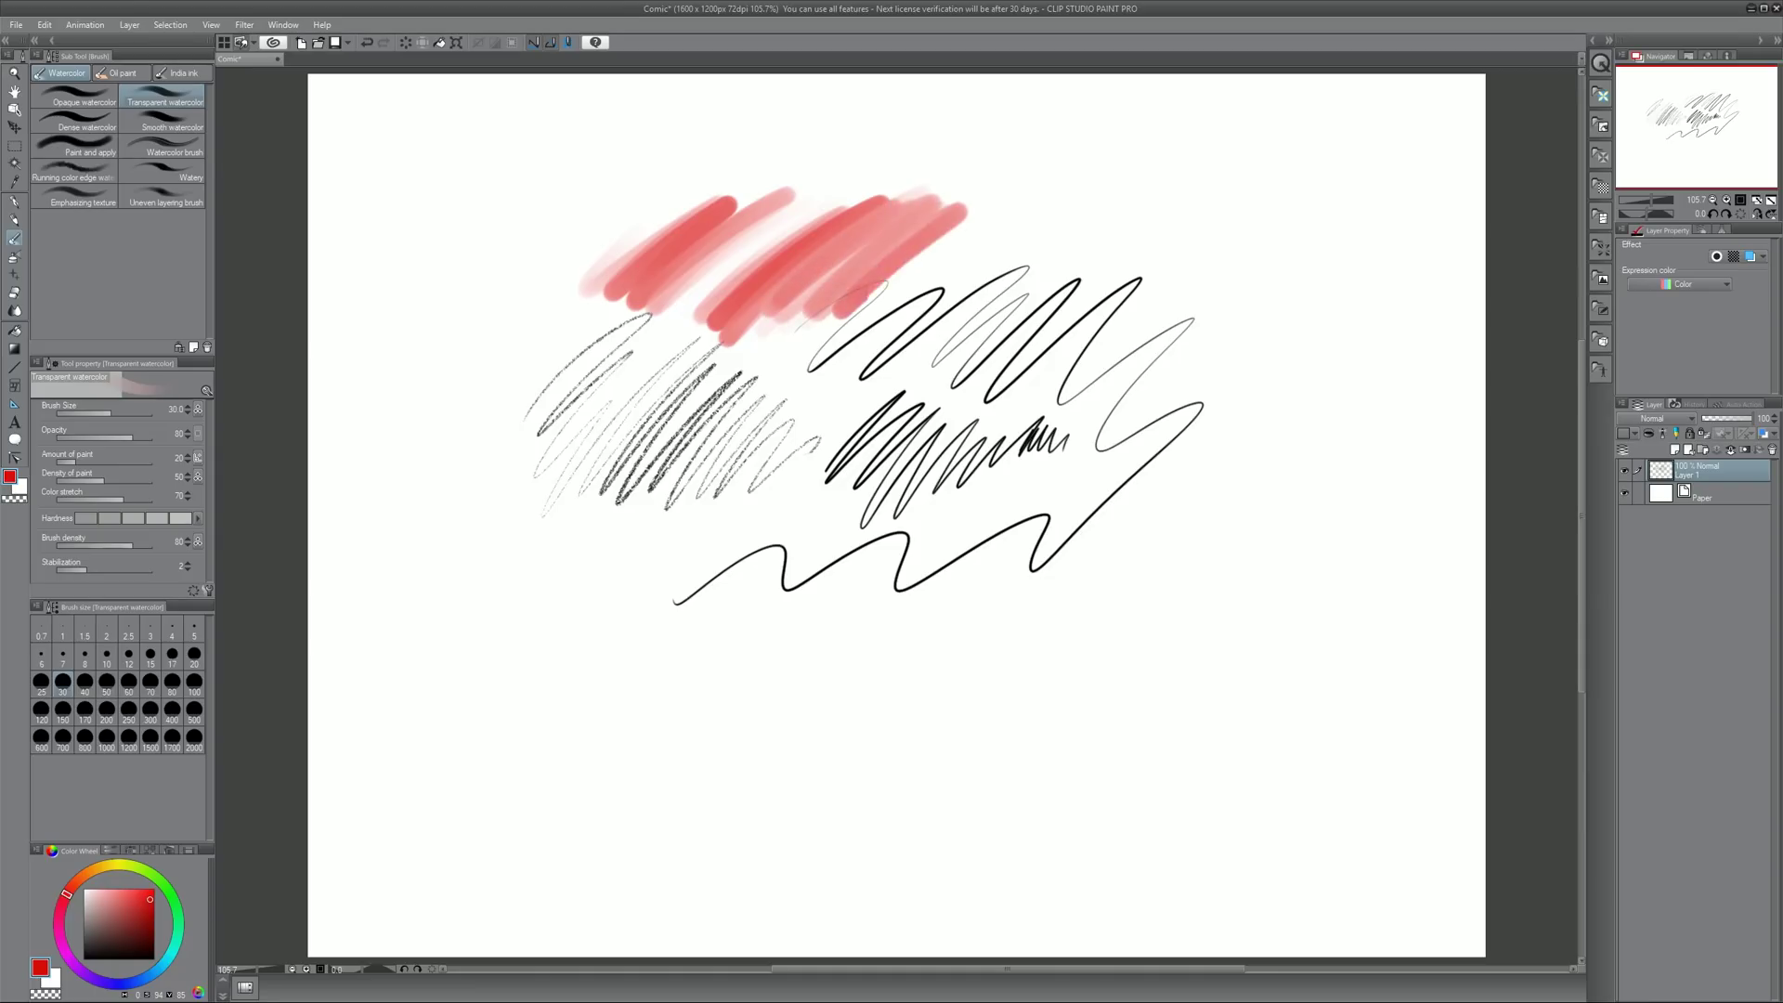
mouse_move(850, 321)
mouse_down()
mouse_move(1017, 211)
mouse_move(1057, 232)
mouse_move(1172, 215)
mouse_move(1268, 346)
mouse_up()
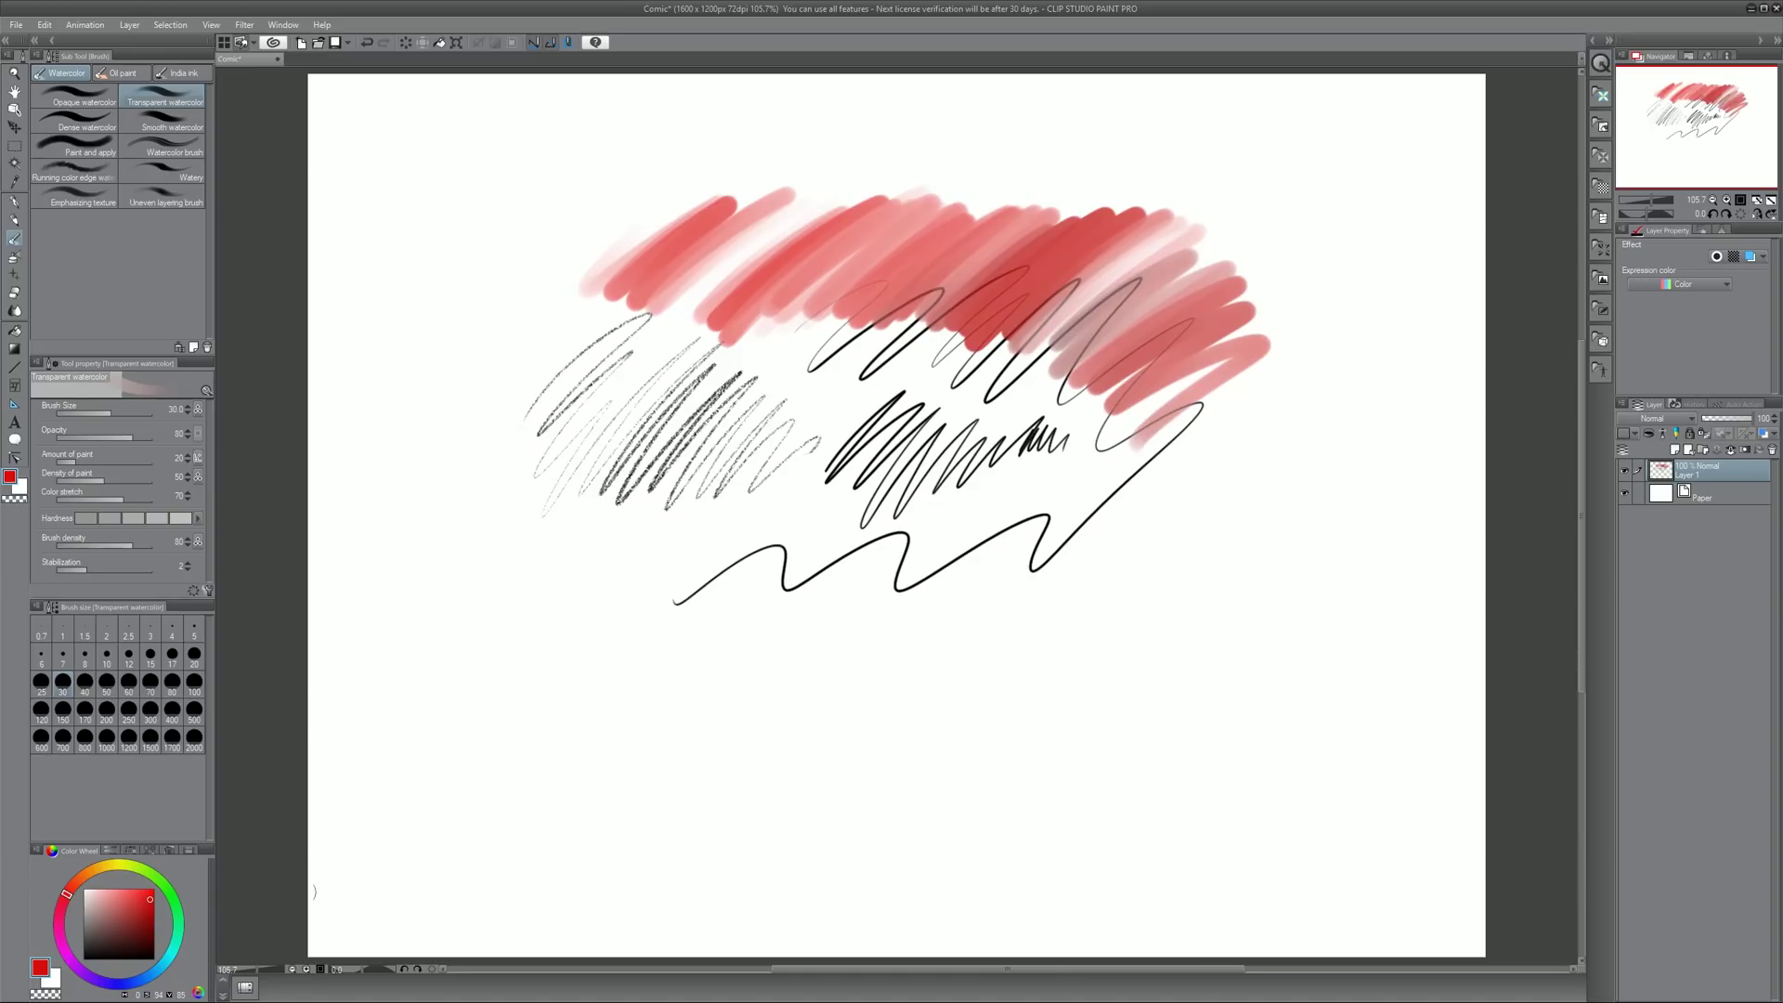
click(141, 980)
mouse_move(1198, 413)
mouse_down()
mouse_move(1283, 359)
mouse_move(1263, 303)
mouse_move(1198, 408)
mouse_move(1273, 334)
mouse_move(1235, 288)
mouse_move(1143, 334)
mouse_move(1147, 255)
mouse_up()
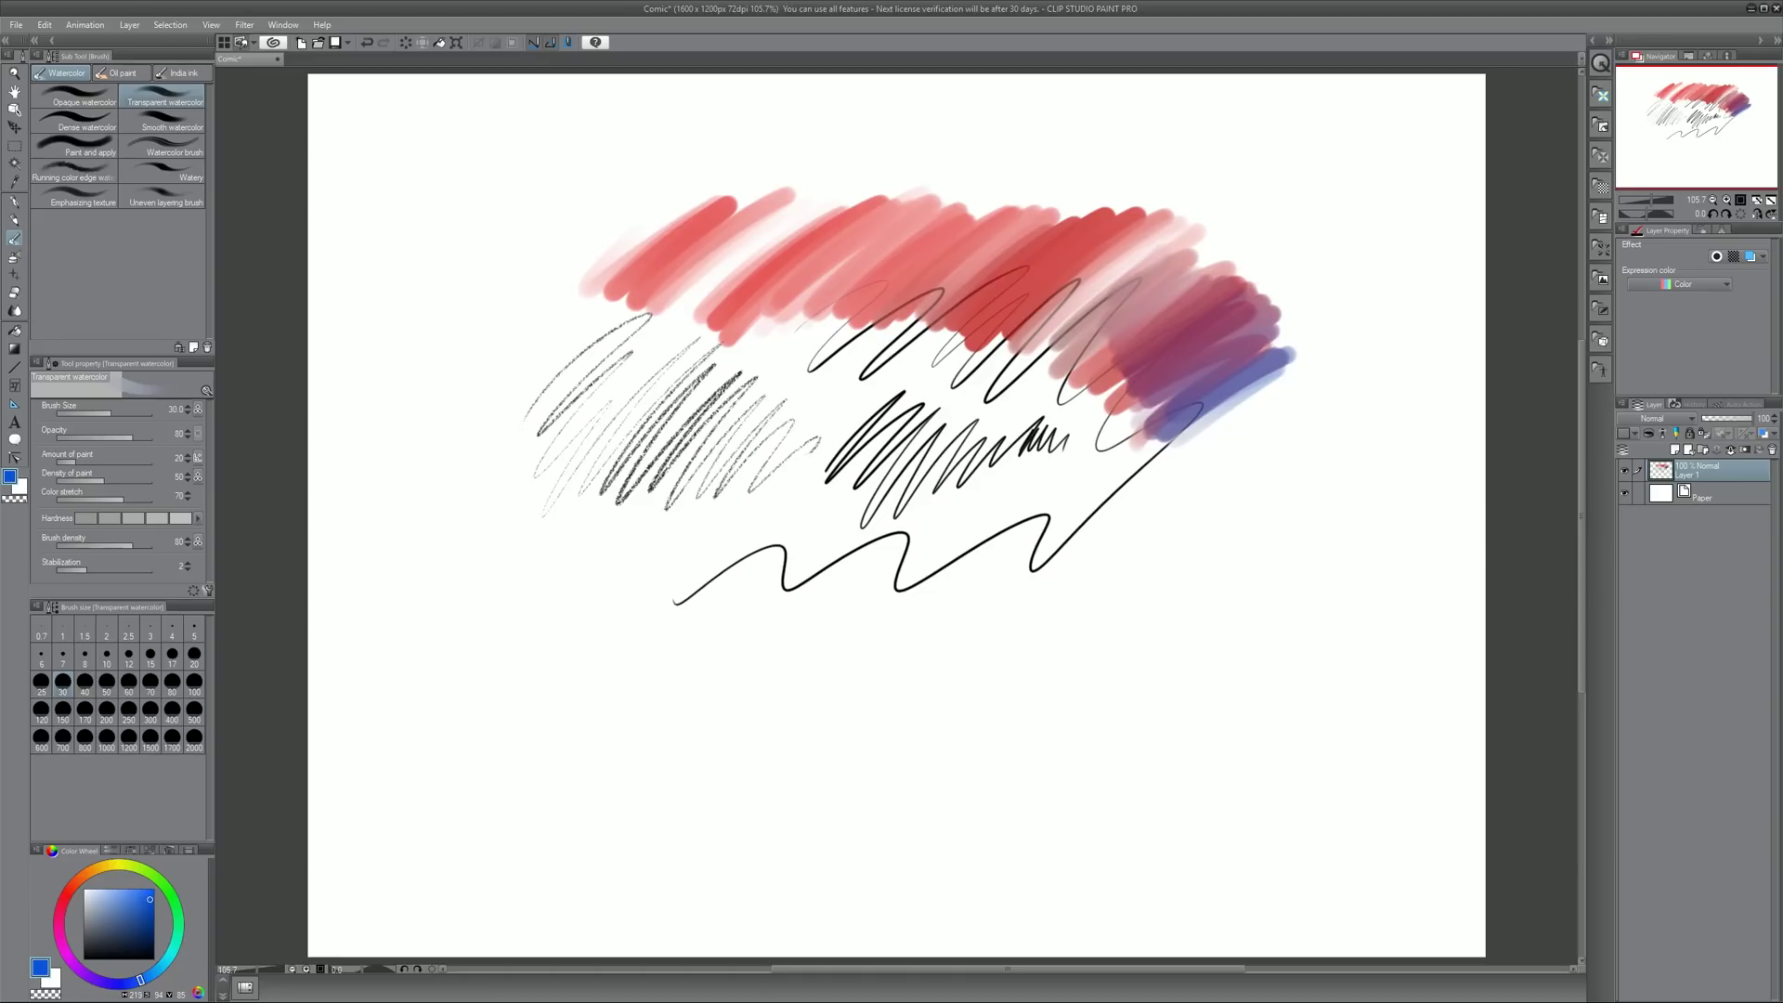
With the Oil paint flat brush, paint a green mass lower-left topped with olive-brown.
click(116, 73)
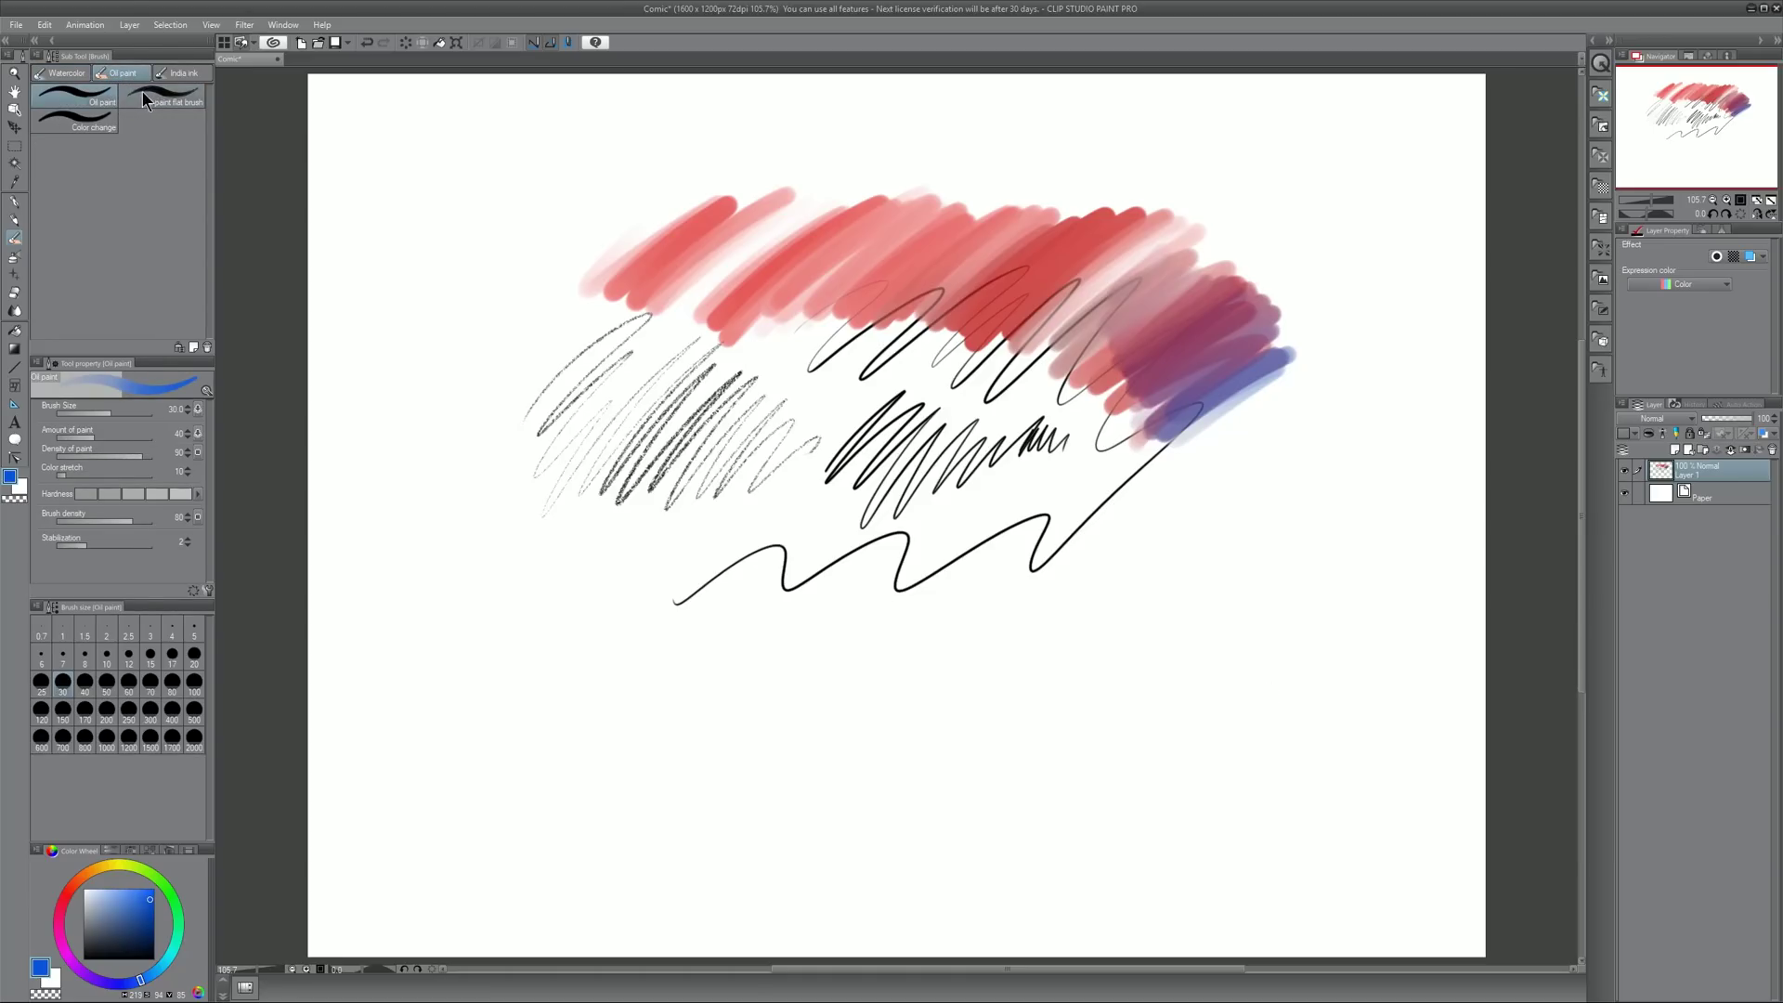
click(148, 97)
click(146, 870)
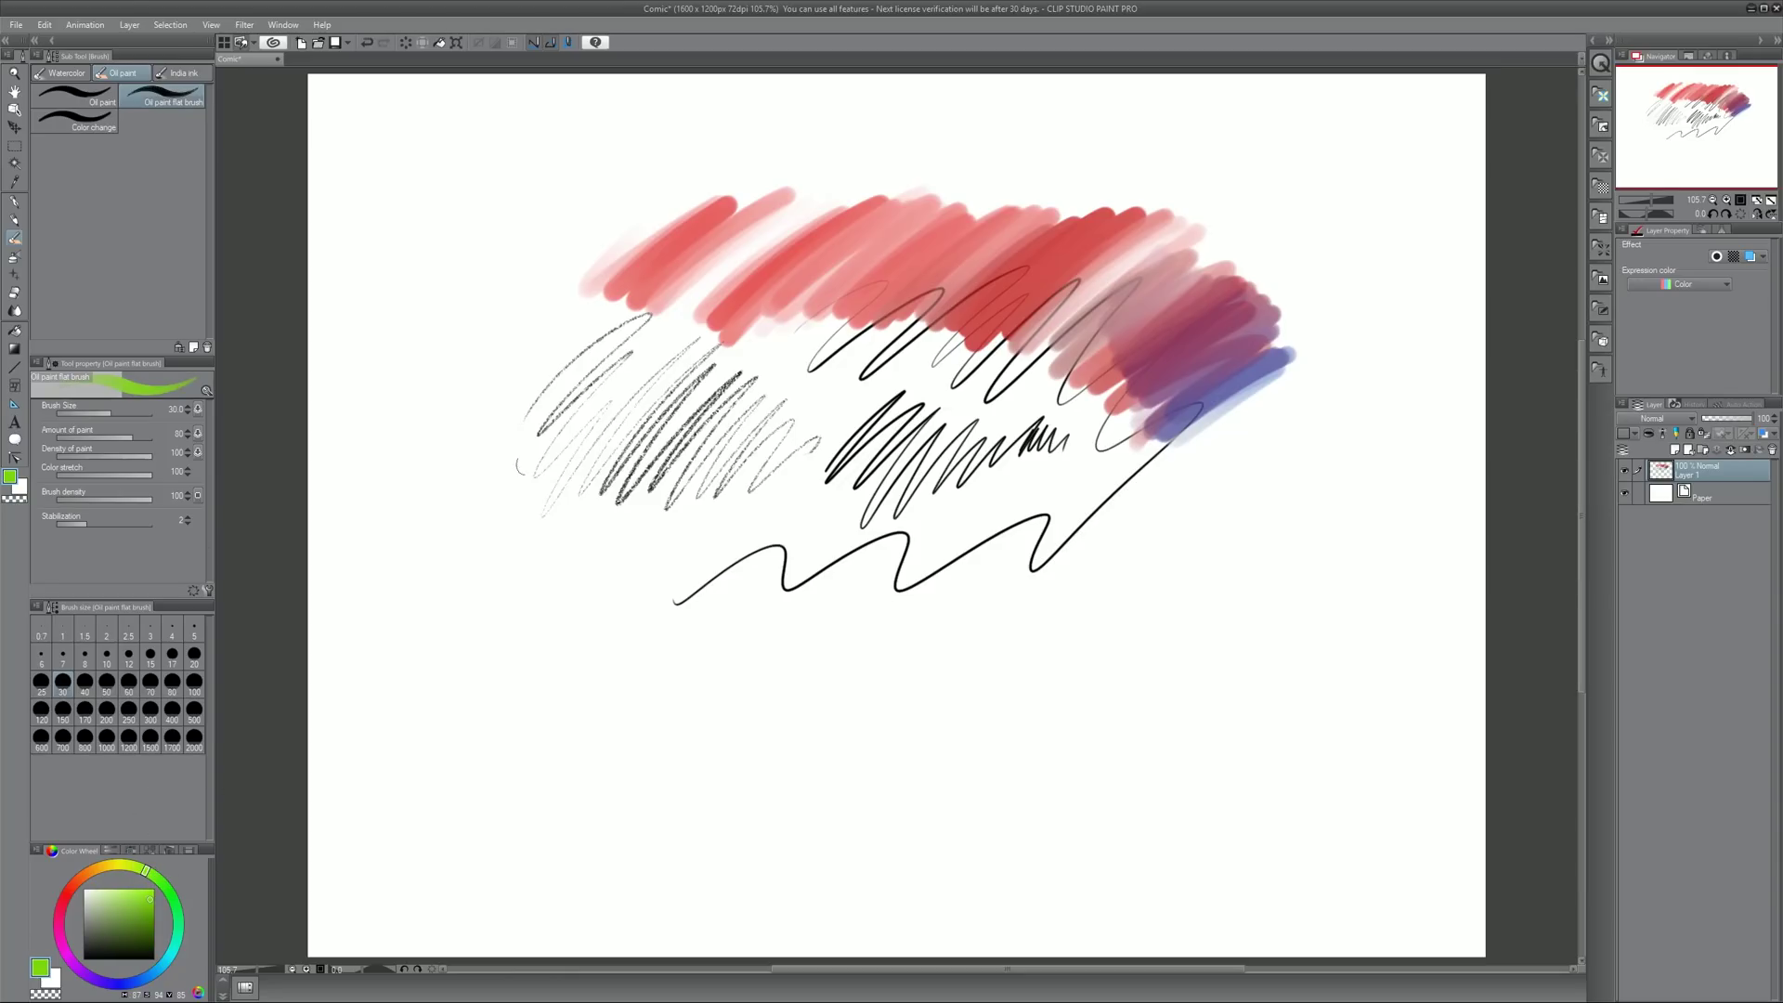
mouse_move(483, 567)
mouse_down()
mouse_move(622, 459)
mouse_move(557, 650)
mouse_move(706, 479)
mouse_move(595, 687)
mouse_up()
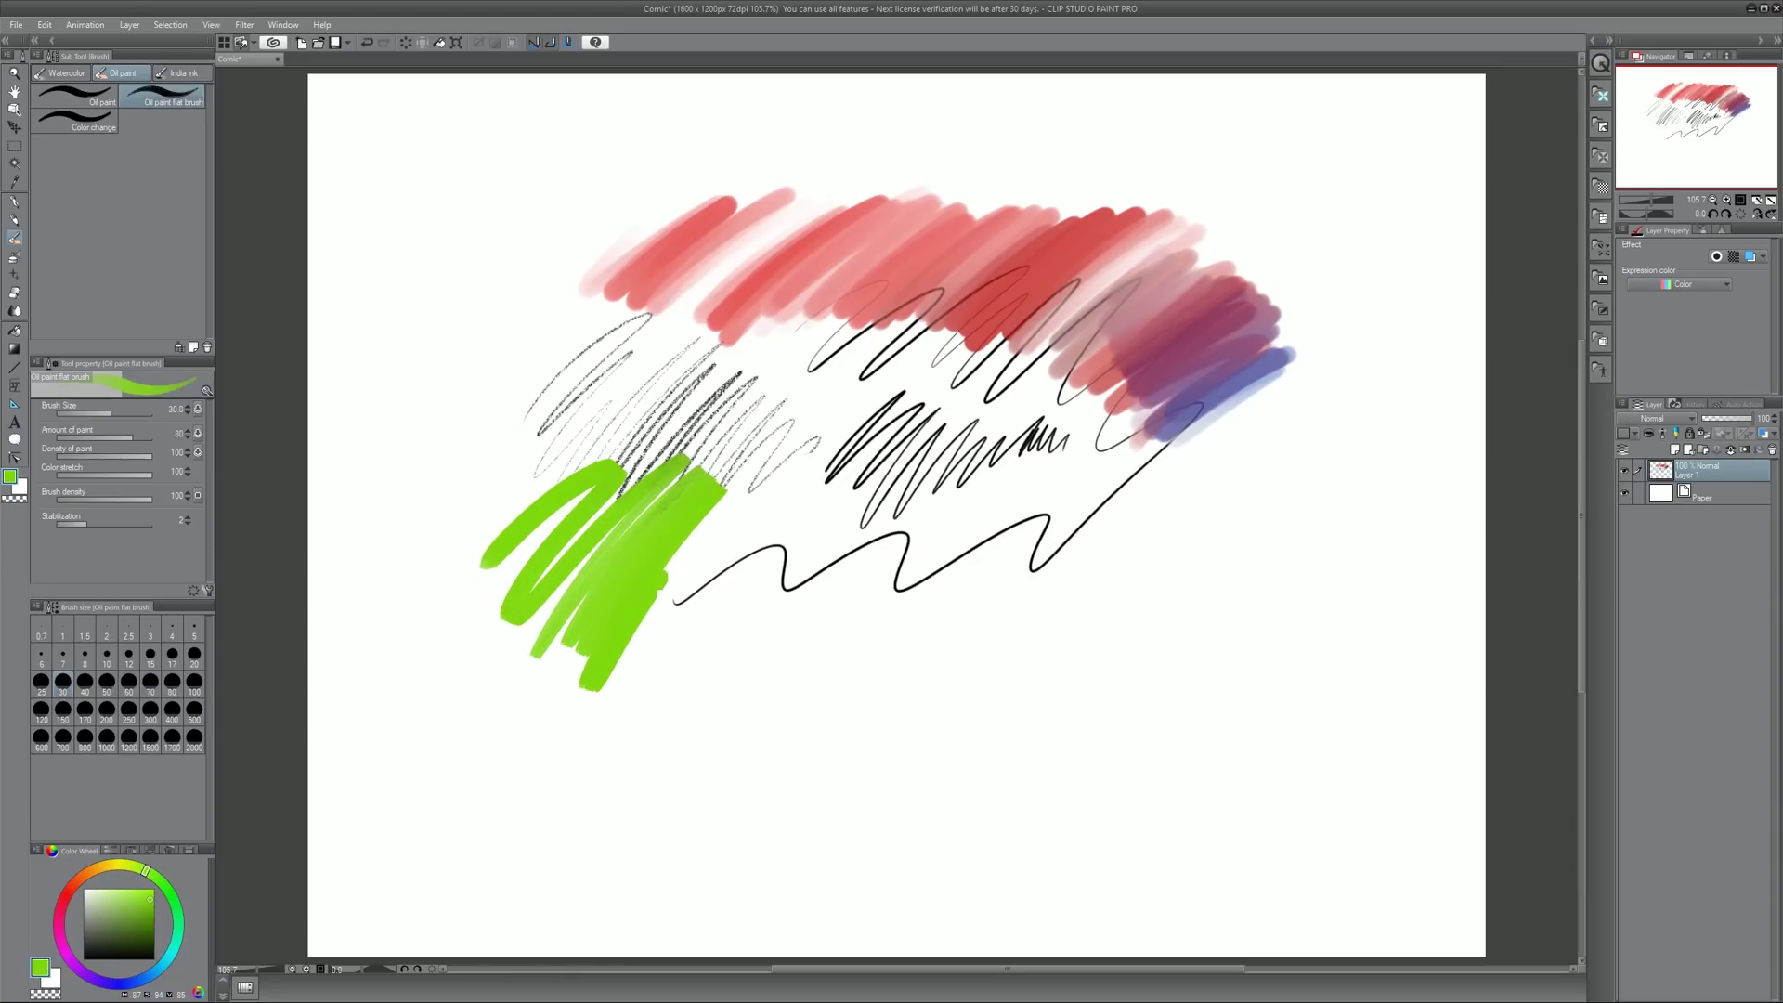
mouse_move(725, 483)
mouse_down()
mouse_move(650, 687)
mouse_move(808, 455)
mouse_move(678, 715)
mouse_move(799, 538)
mouse_up()
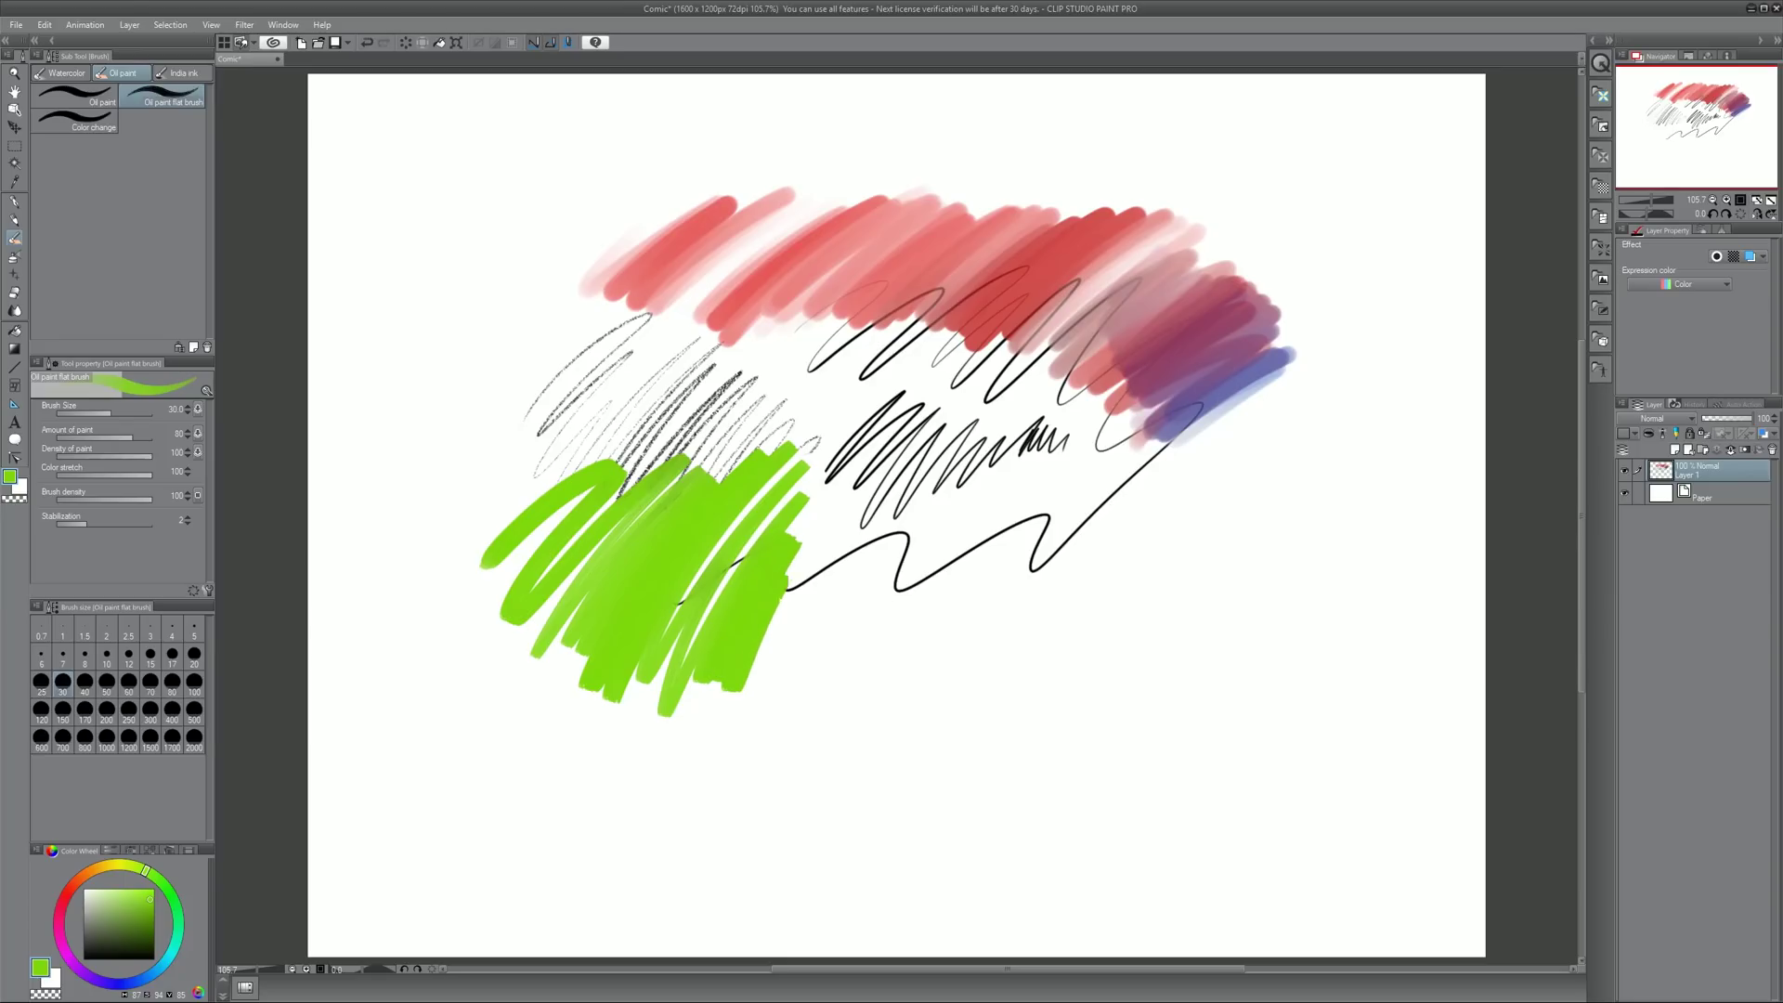
drag(757, 674, 841, 543)
drag(121, 874, 105, 867)
click(140, 924)
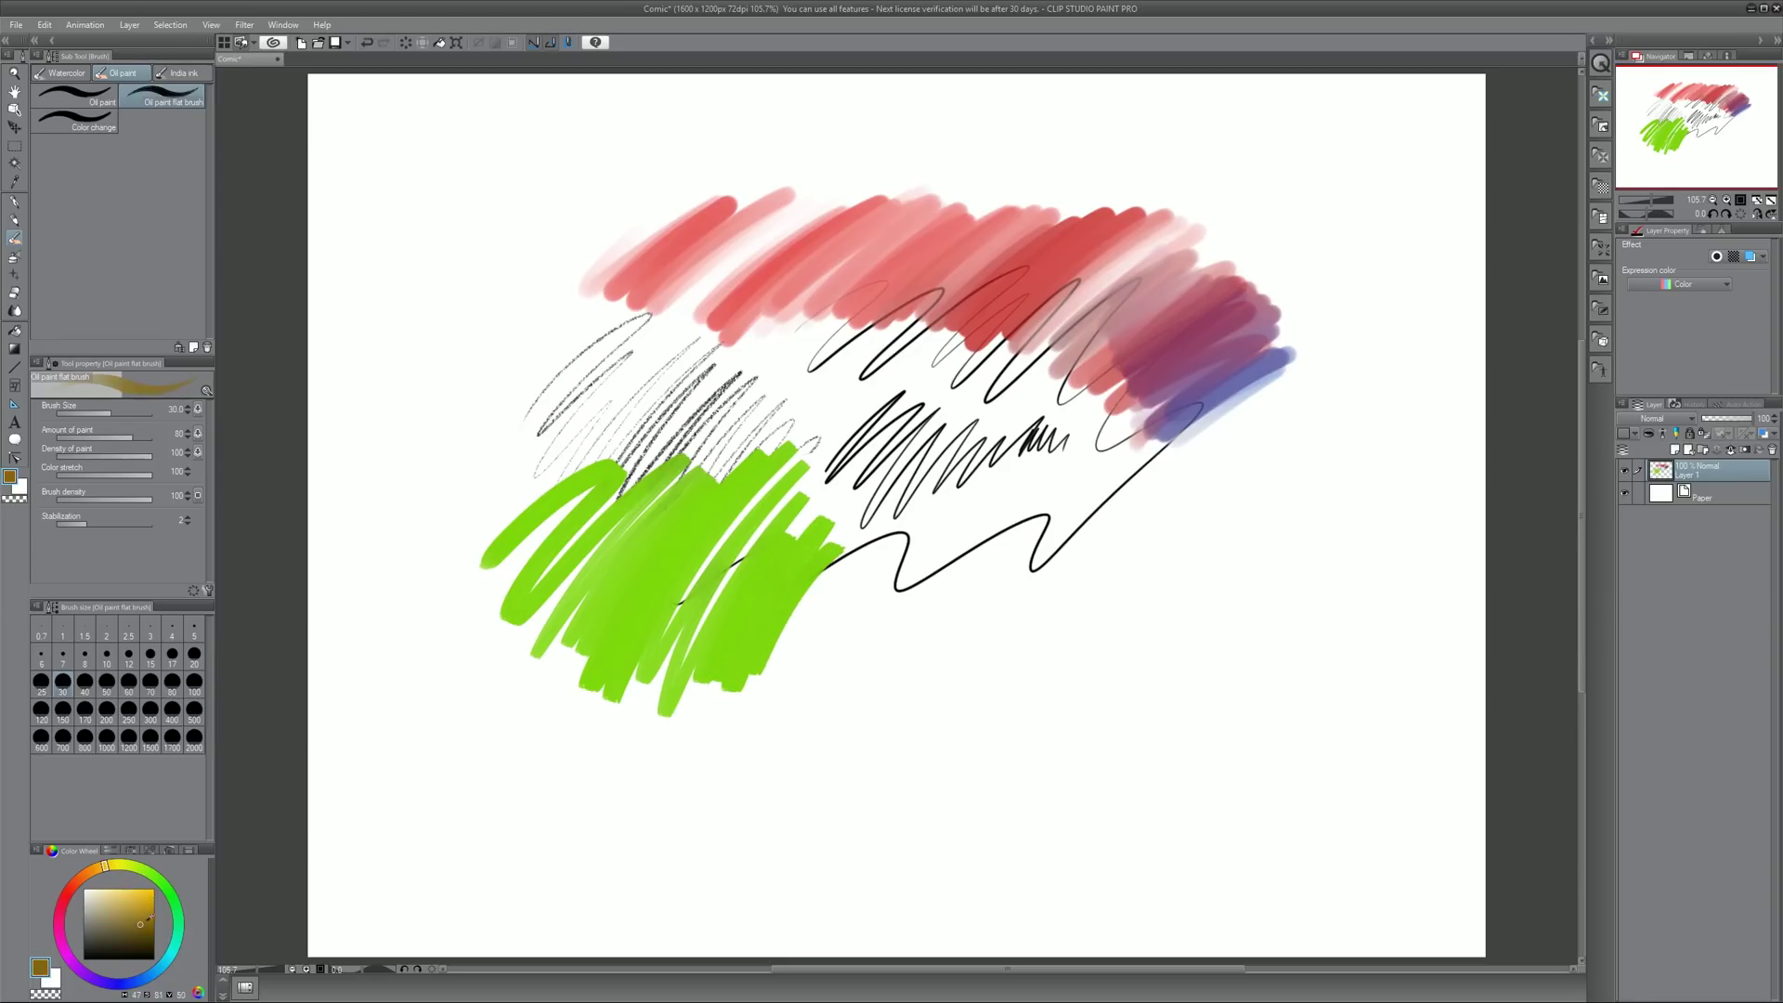
mouse_move(869, 556)
mouse_down()
mouse_move(771, 688)
mouse_move(840, 535)
mouse_move(733, 673)
mouse_move(798, 524)
mouse_move(678, 655)
mouse_move(766, 502)
mouse_move(641, 641)
mouse_move(631, 618)
mouse_up()
mouse_move(804, 550)
mouse_down()
mouse_move(724, 683)
mouse_move(734, 578)
mouse_up()
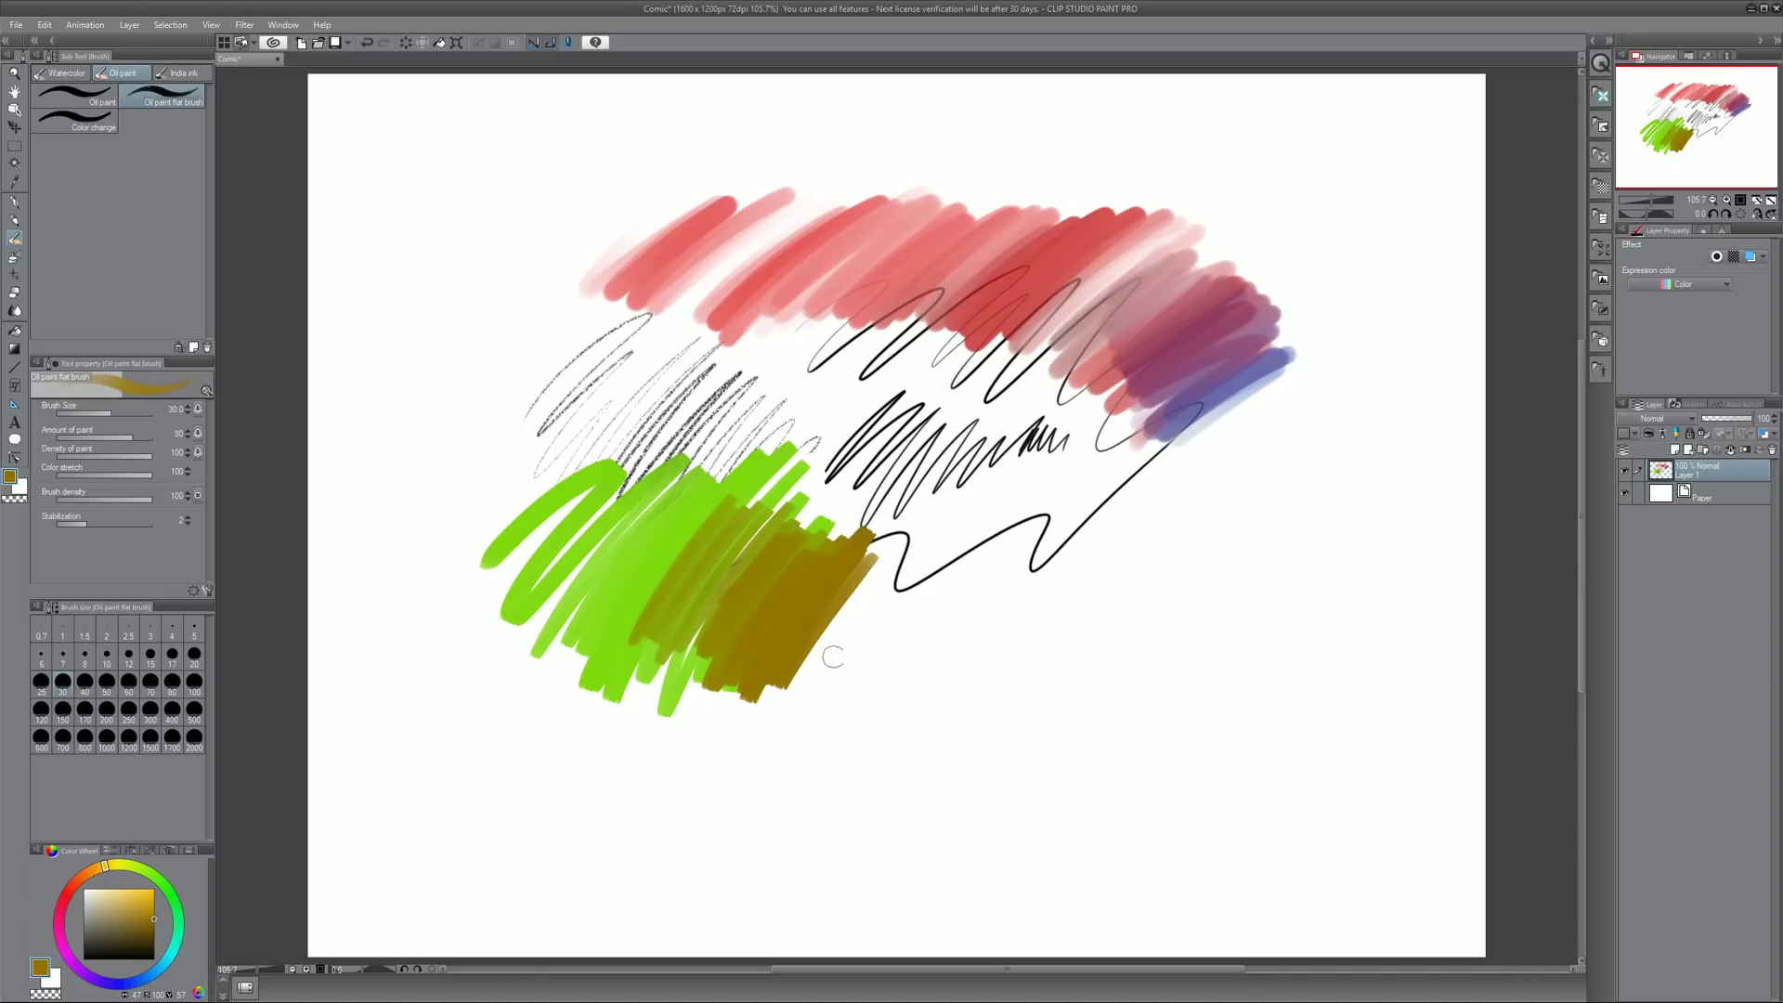
Airbrush olive-brown over the whole canvas, then scribble a bright yellow oil-paint patch at the centre.
key(b)
mouse_move(534, 372)
mouse_down()
mouse_move(576, 446)
mouse_move(641, 409)
mouse_move(756, 430)
mouse_move(696, 716)
mouse_move(566, 534)
mouse_move(657, 84)
mouse_move(1168, 713)
mouse_up()
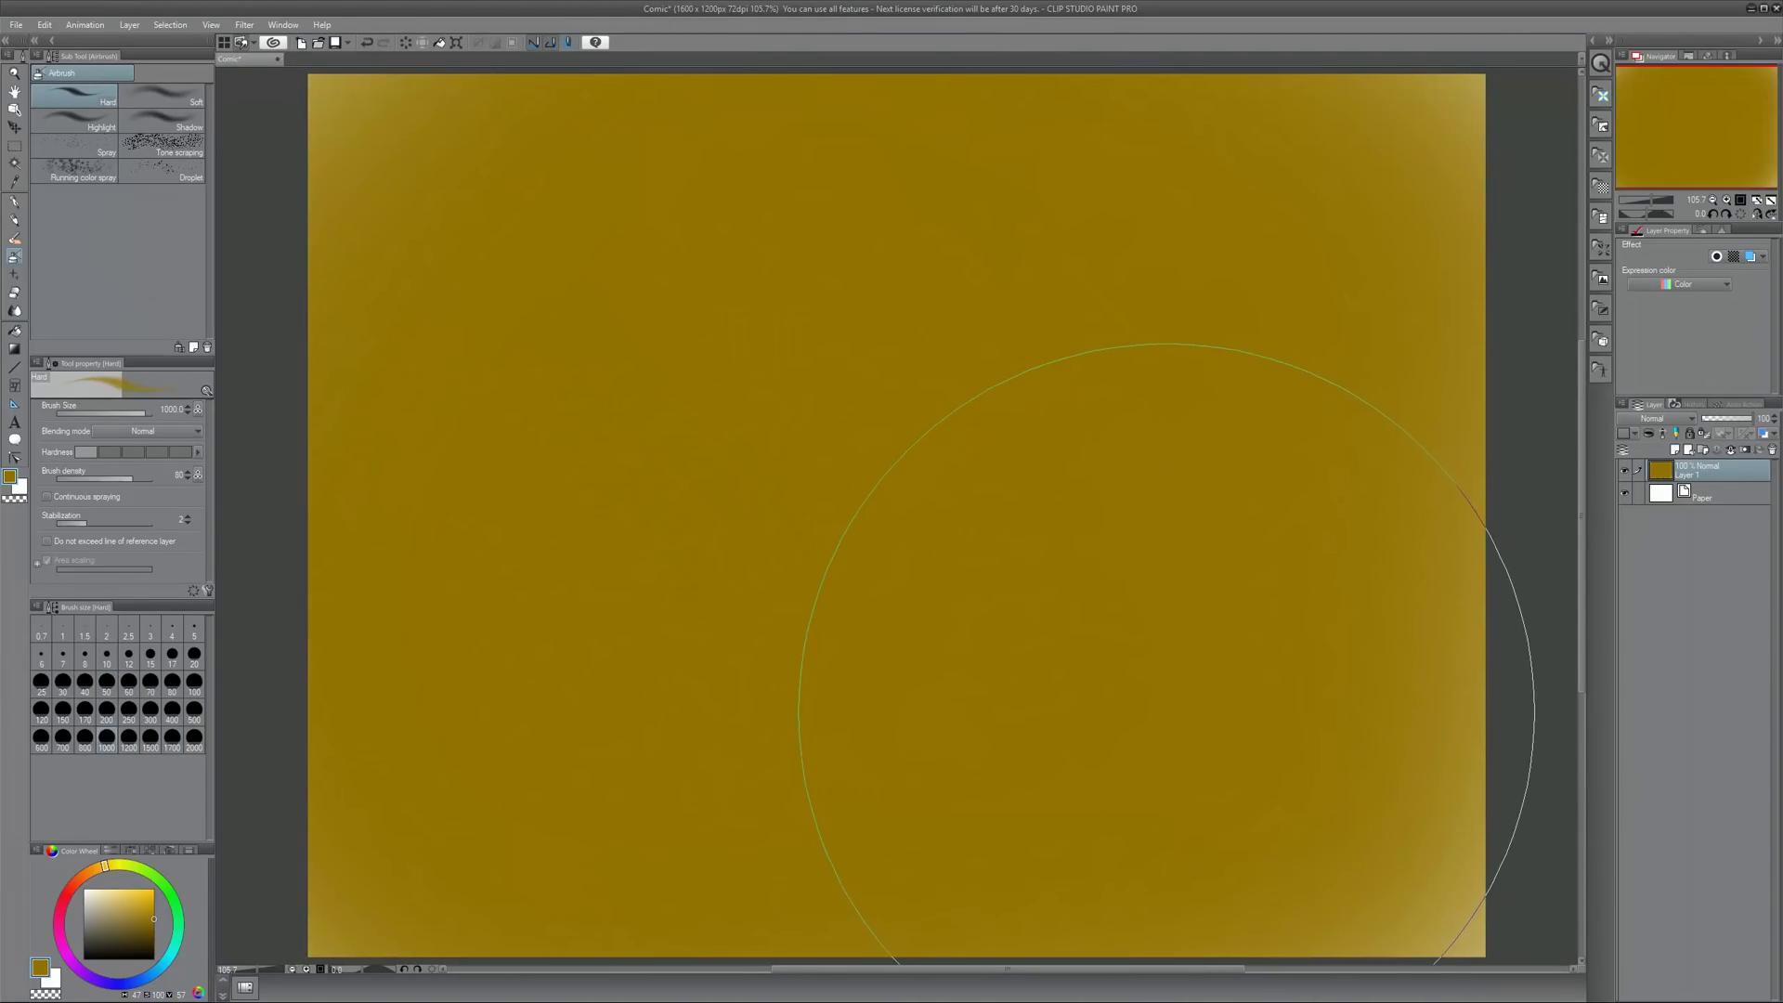
click(14, 238)
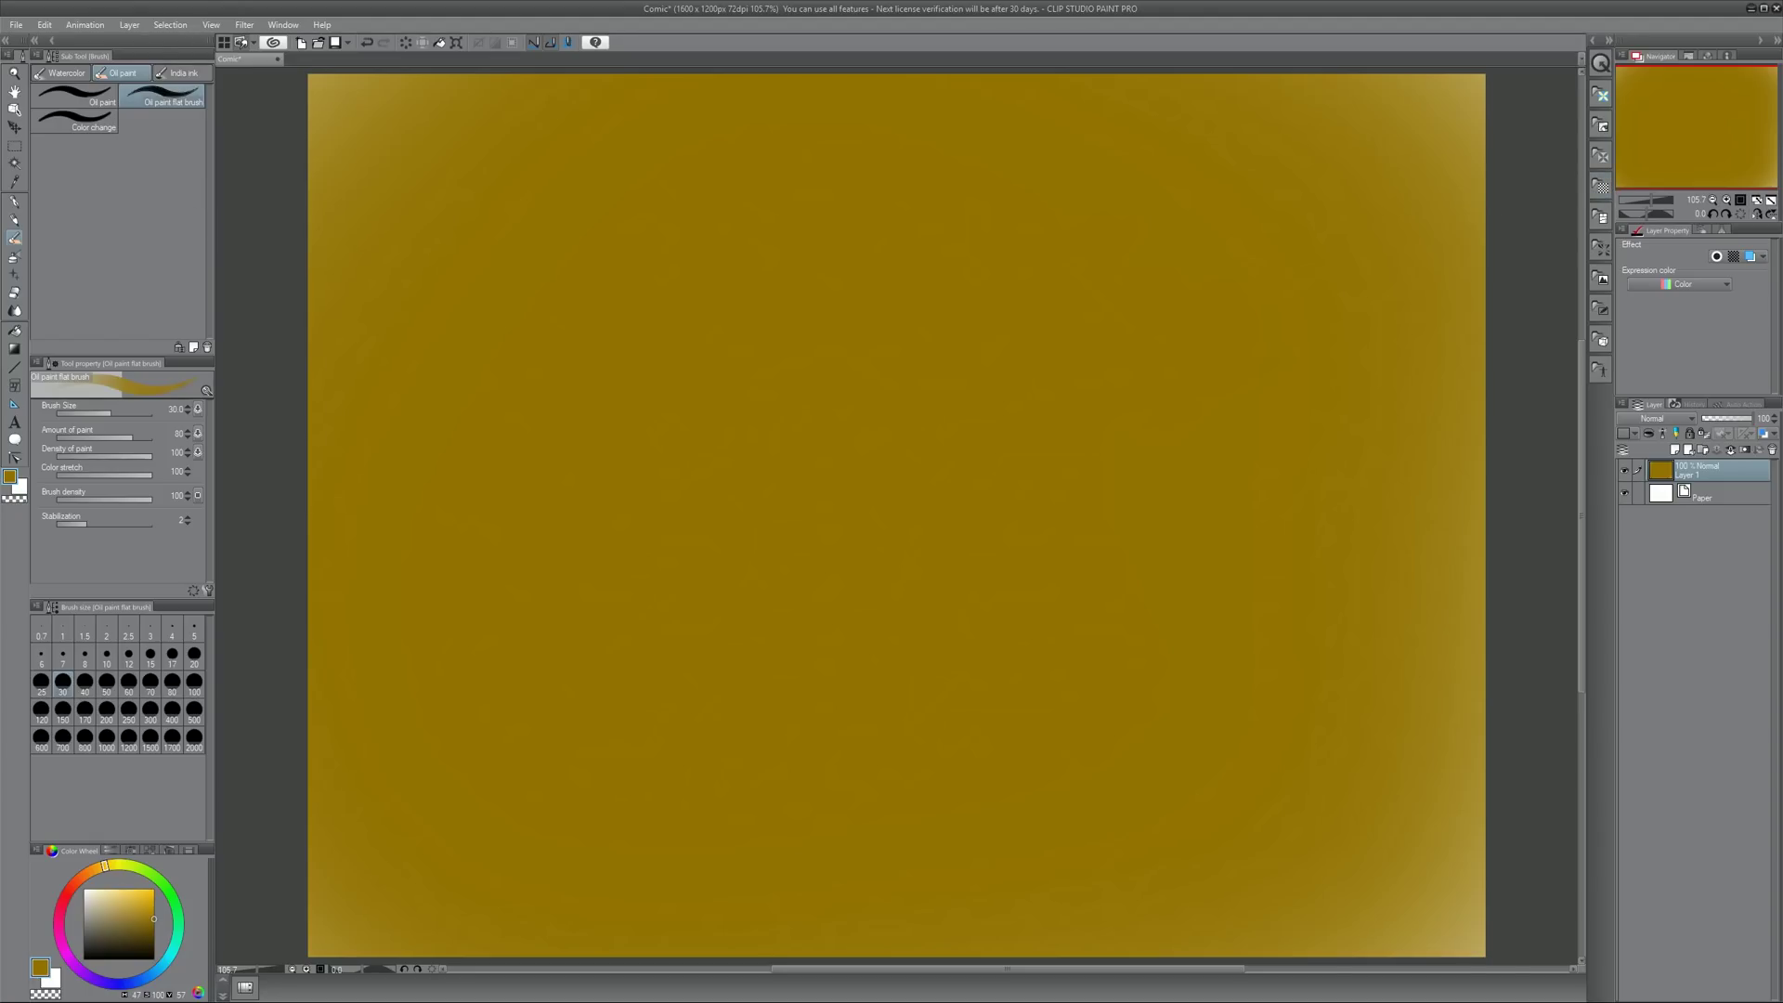
click(155, 890)
mouse_move(628, 513)
mouse_down()
mouse_move(737, 399)
mouse_move(799, 409)
mouse_move(855, 461)
mouse_move(761, 609)
mouse_move(887, 423)
mouse_move(790, 385)
mouse_up()
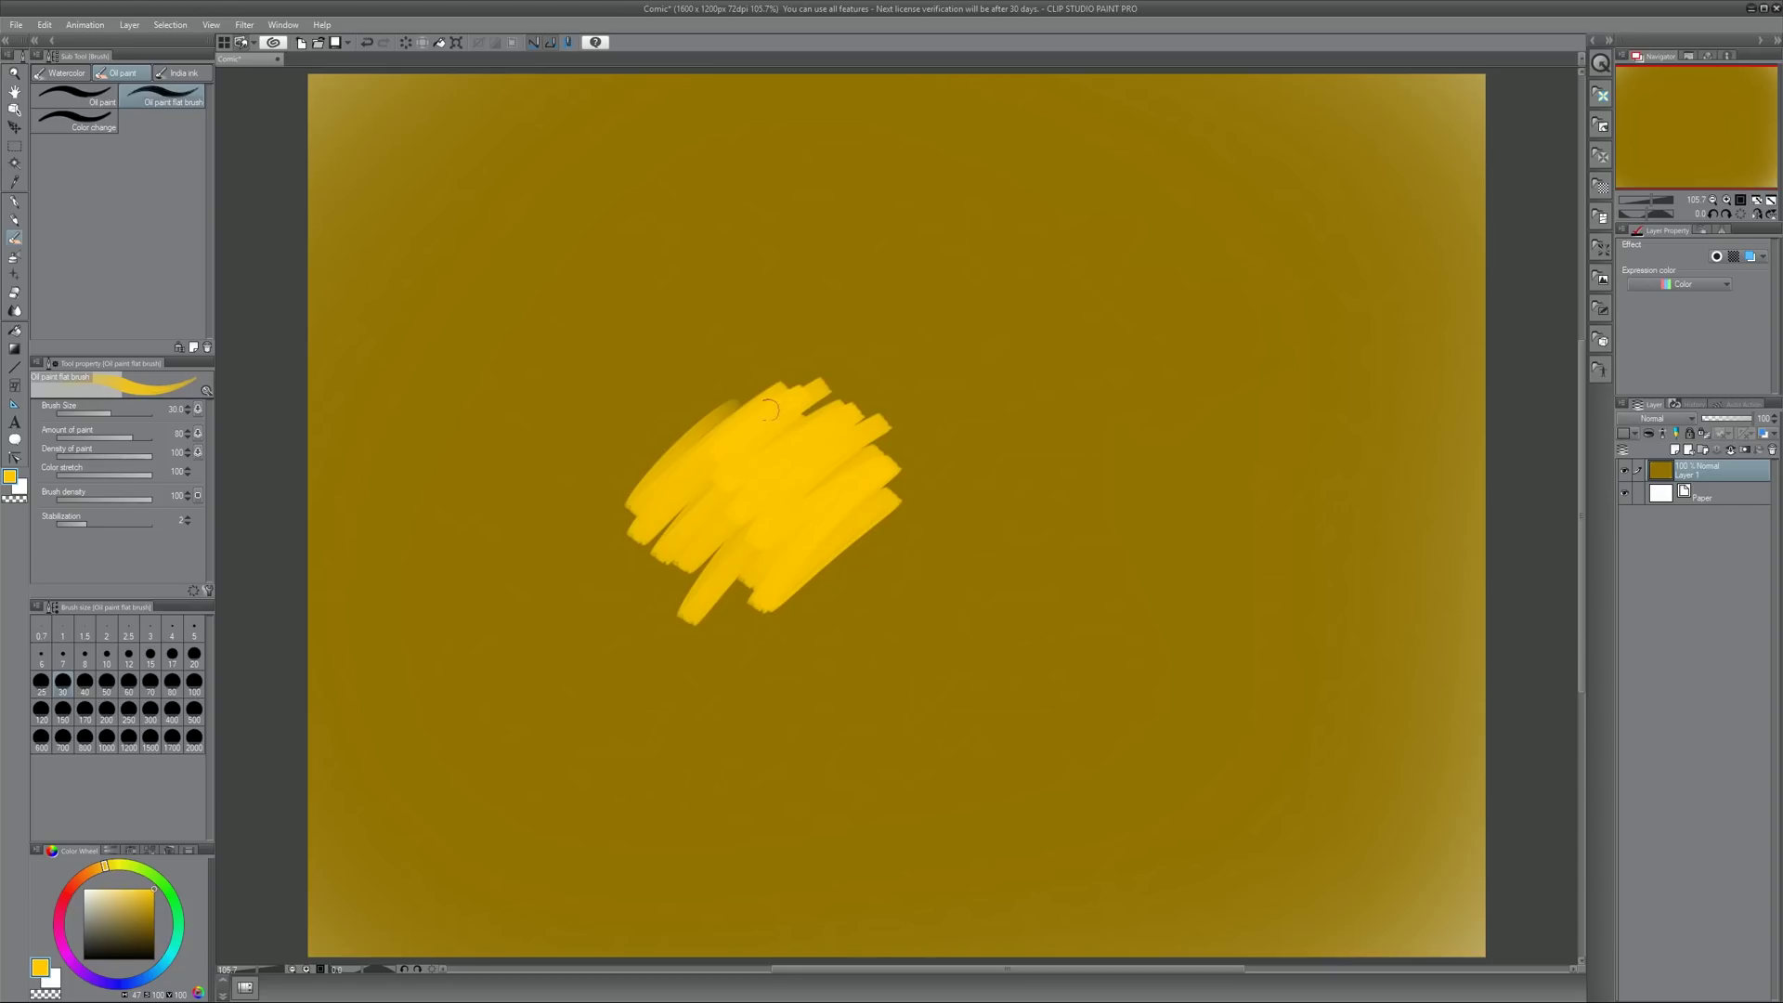
Blend the yellow patch's right and lower edges, smudge its top into flame-like streaks, and extend it up-left.
click(15, 313)
mouse_move(854, 507)
mouse_down()
mouse_move(831, 566)
mouse_move(901, 530)
mouse_move(804, 562)
mouse_move(906, 469)
mouse_up()
drag(822, 566, 939, 524)
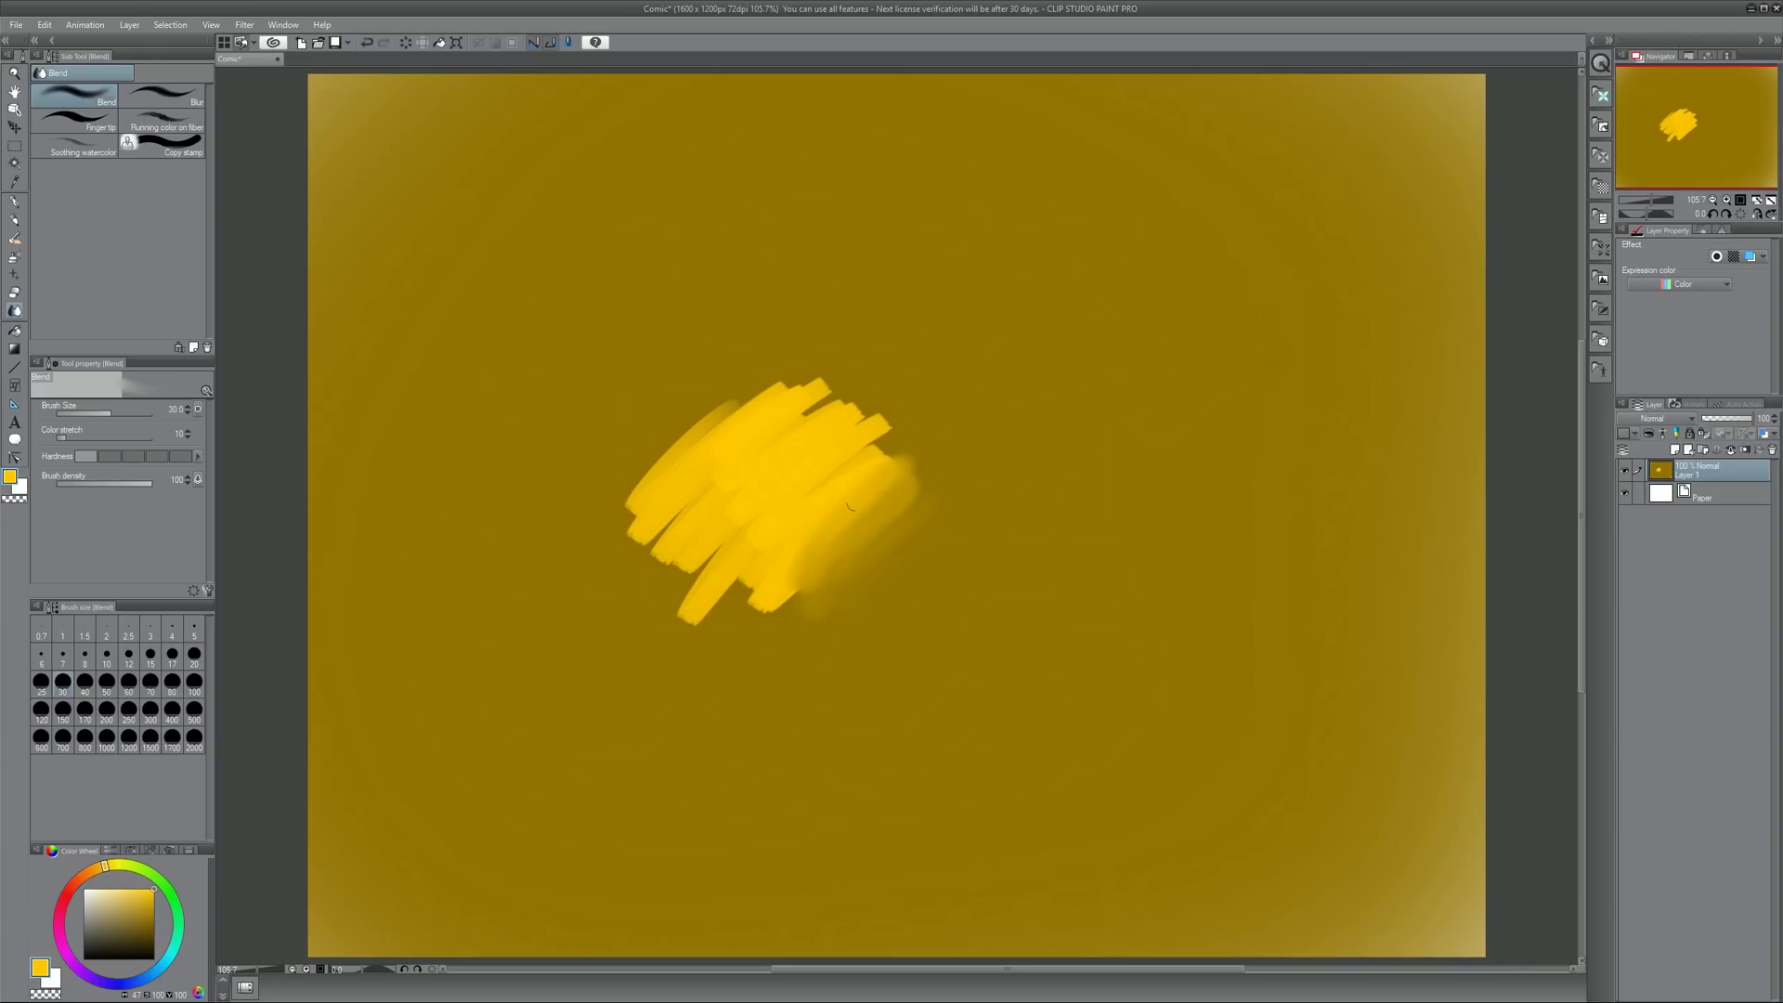
click(110, 120)
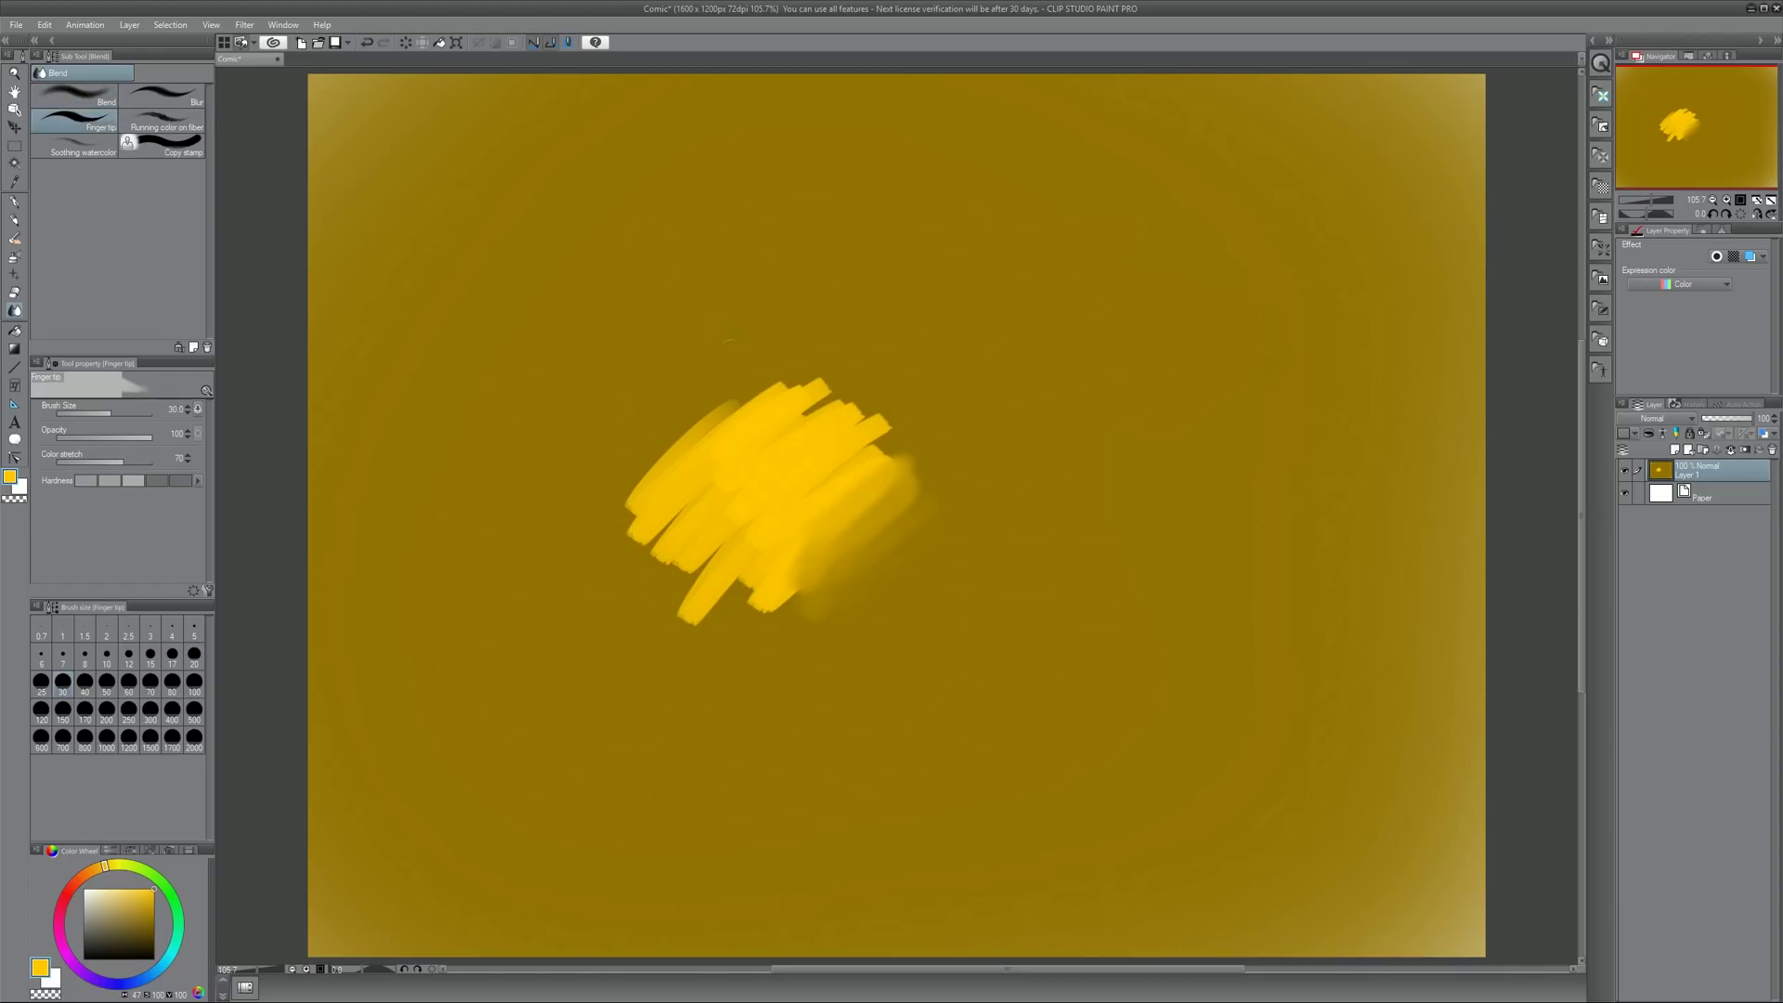
mouse_move(775, 391)
mouse_down()
mouse_move(827, 409)
mouse_move(907, 396)
mouse_move(899, 427)
mouse_up()
click(179, 126)
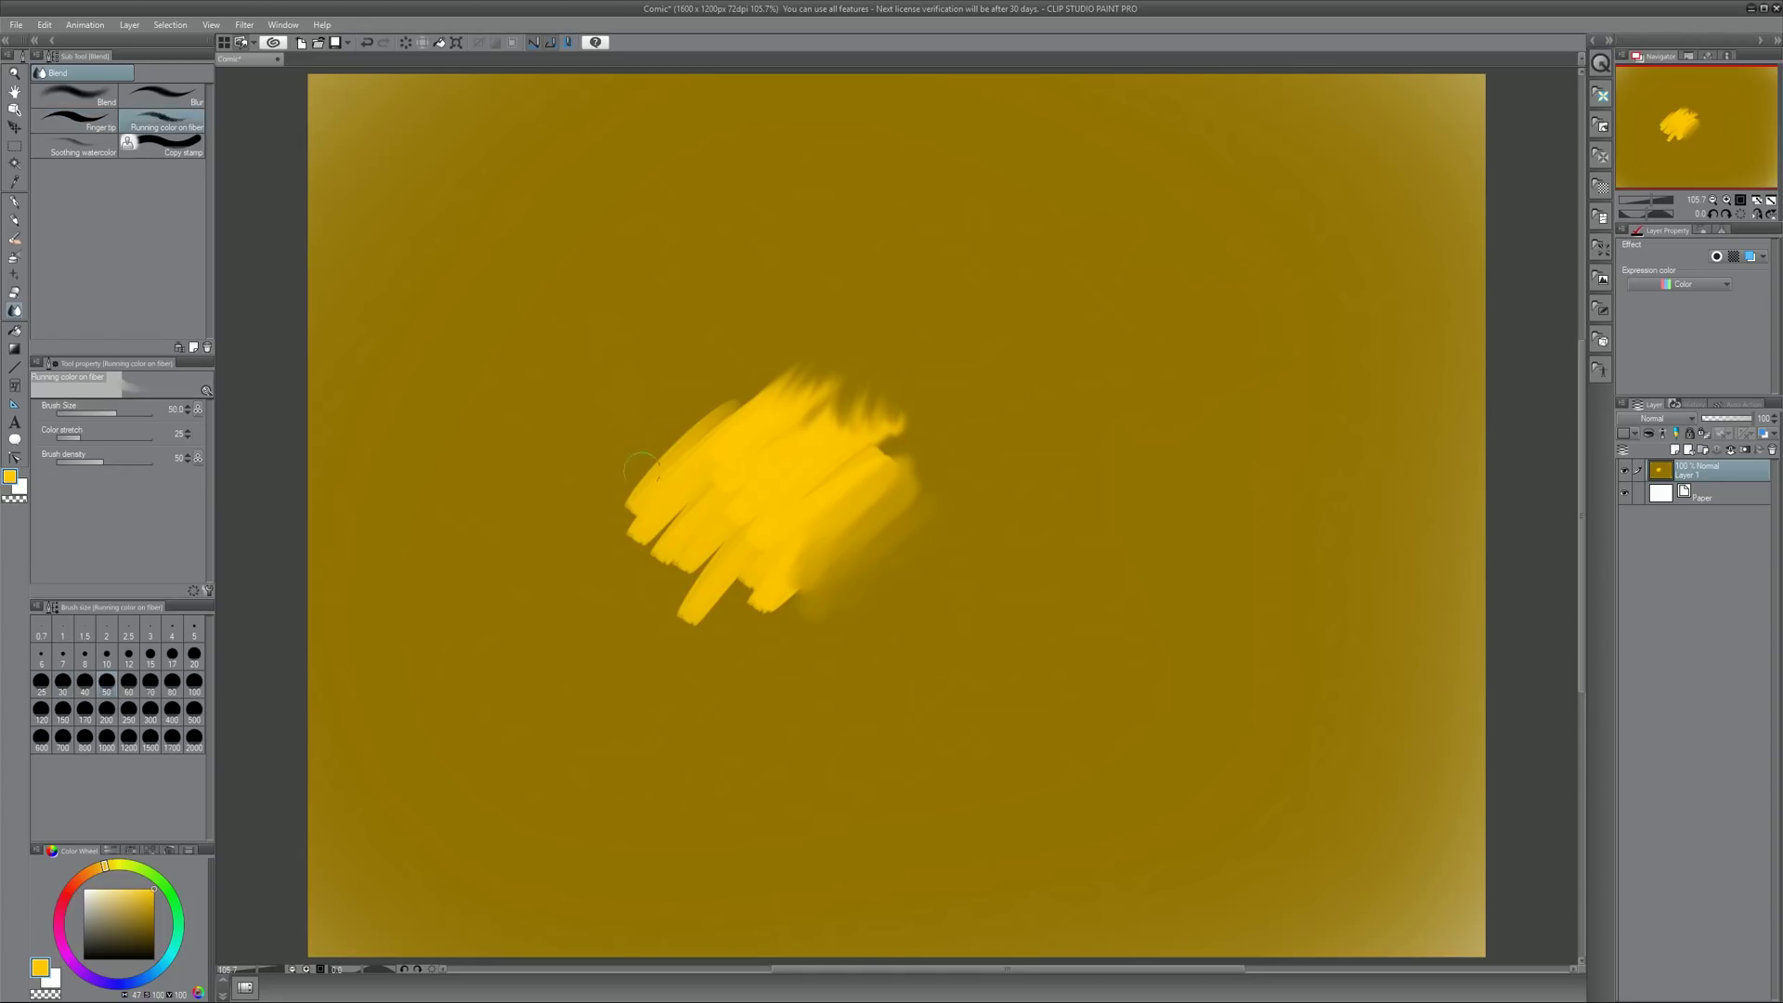
mouse_move(641, 469)
mouse_down()
mouse_move(650, 520)
mouse_move(734, 399)
mouse_move(629, 471)
mouse_move(725, 385)
mouse_move(669, 455)
mouse_move(651, 431)
mouse_move(656, 446)
mouse_up()
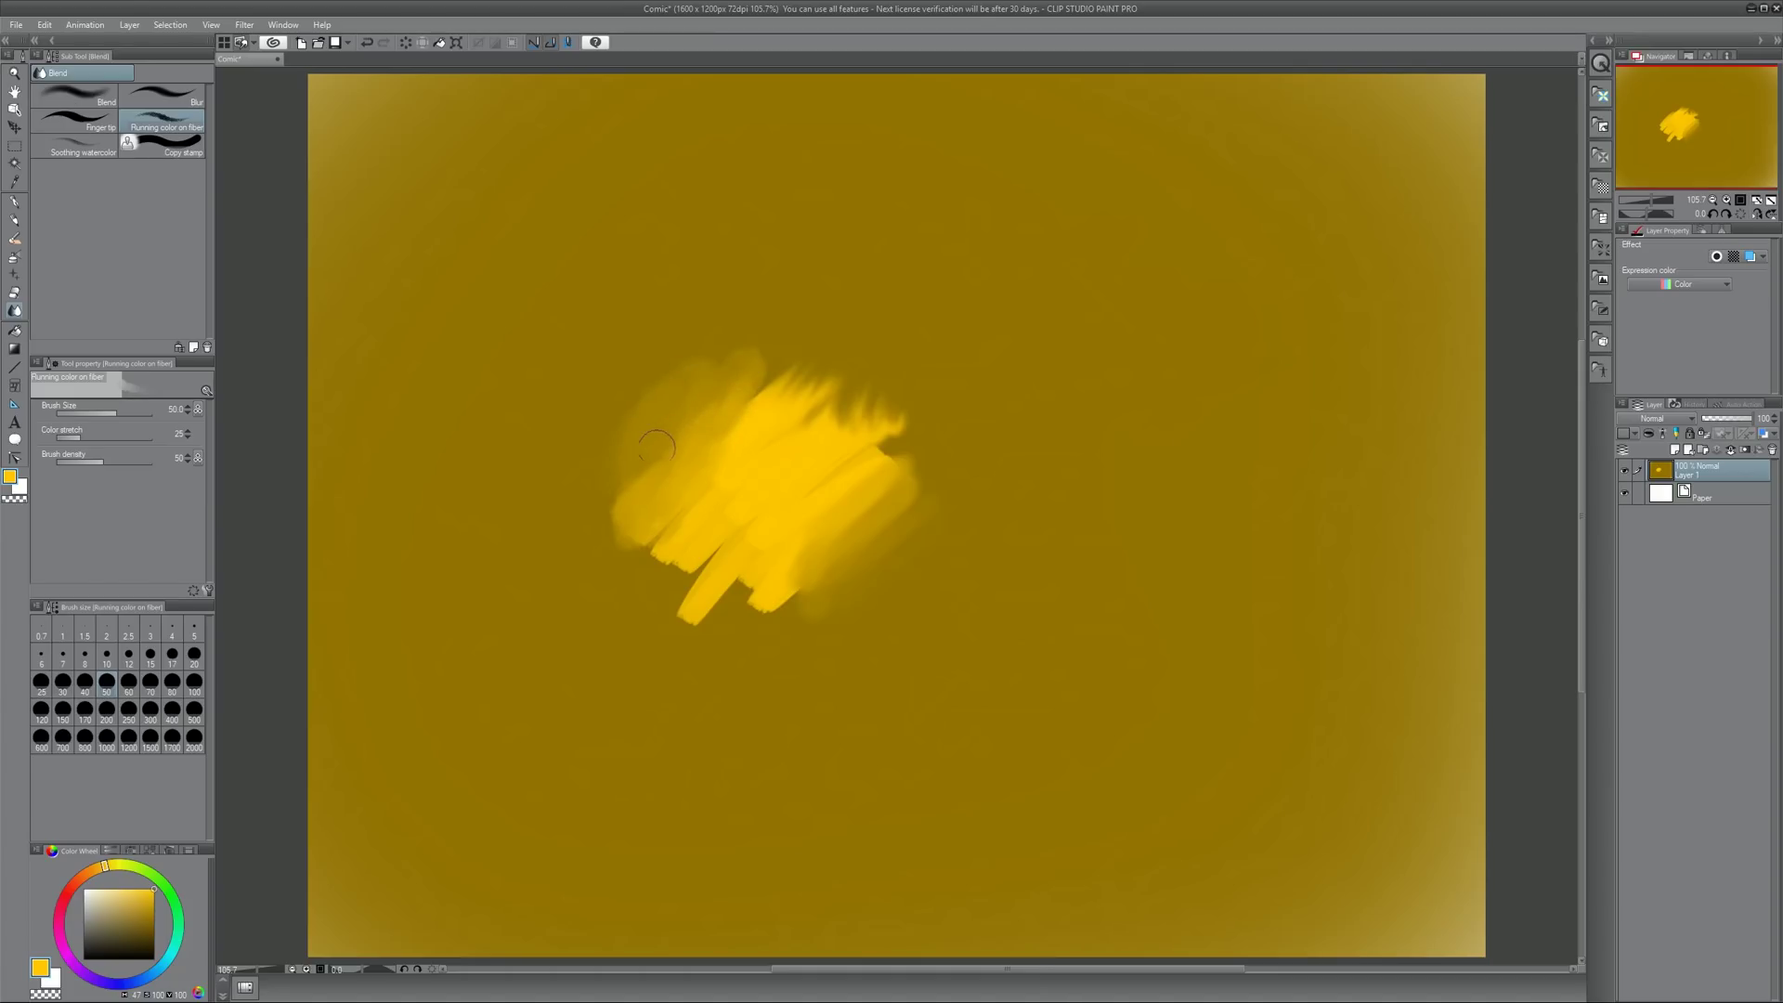
Blend the yellow strokes' lower and right edges with Soothing watercolor at brush size 100.
click(74, 149)
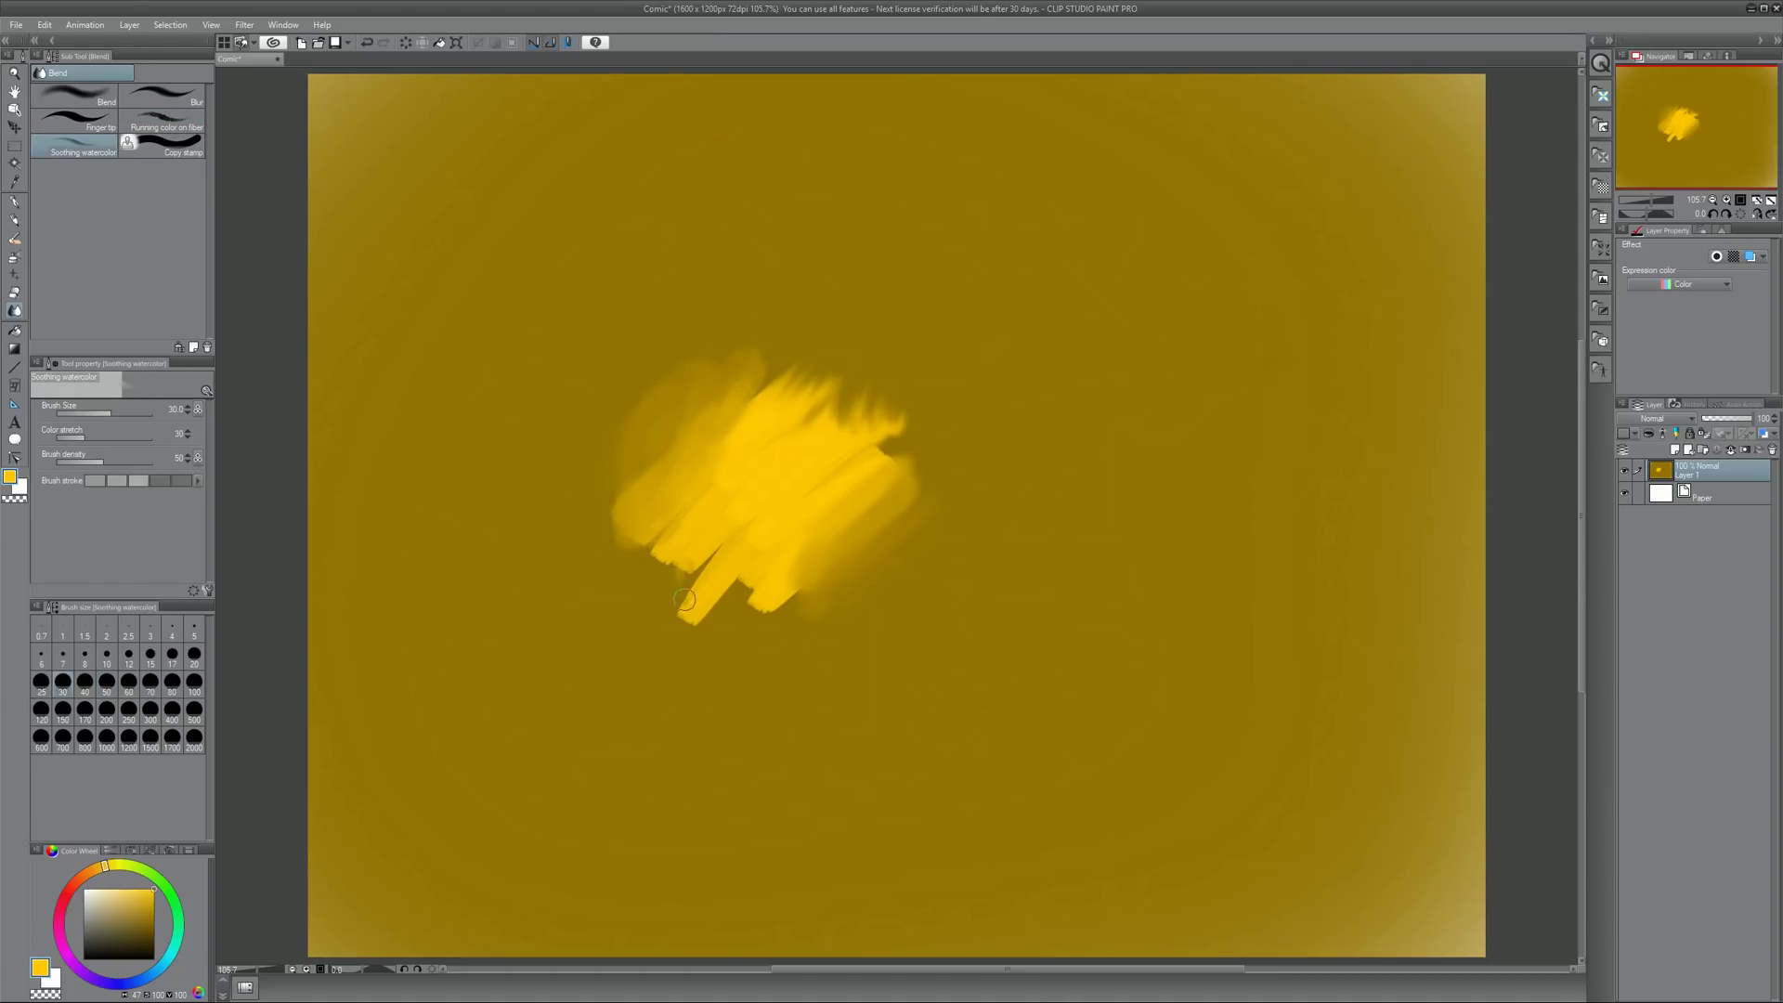
drag(684, 600, 760, 593)
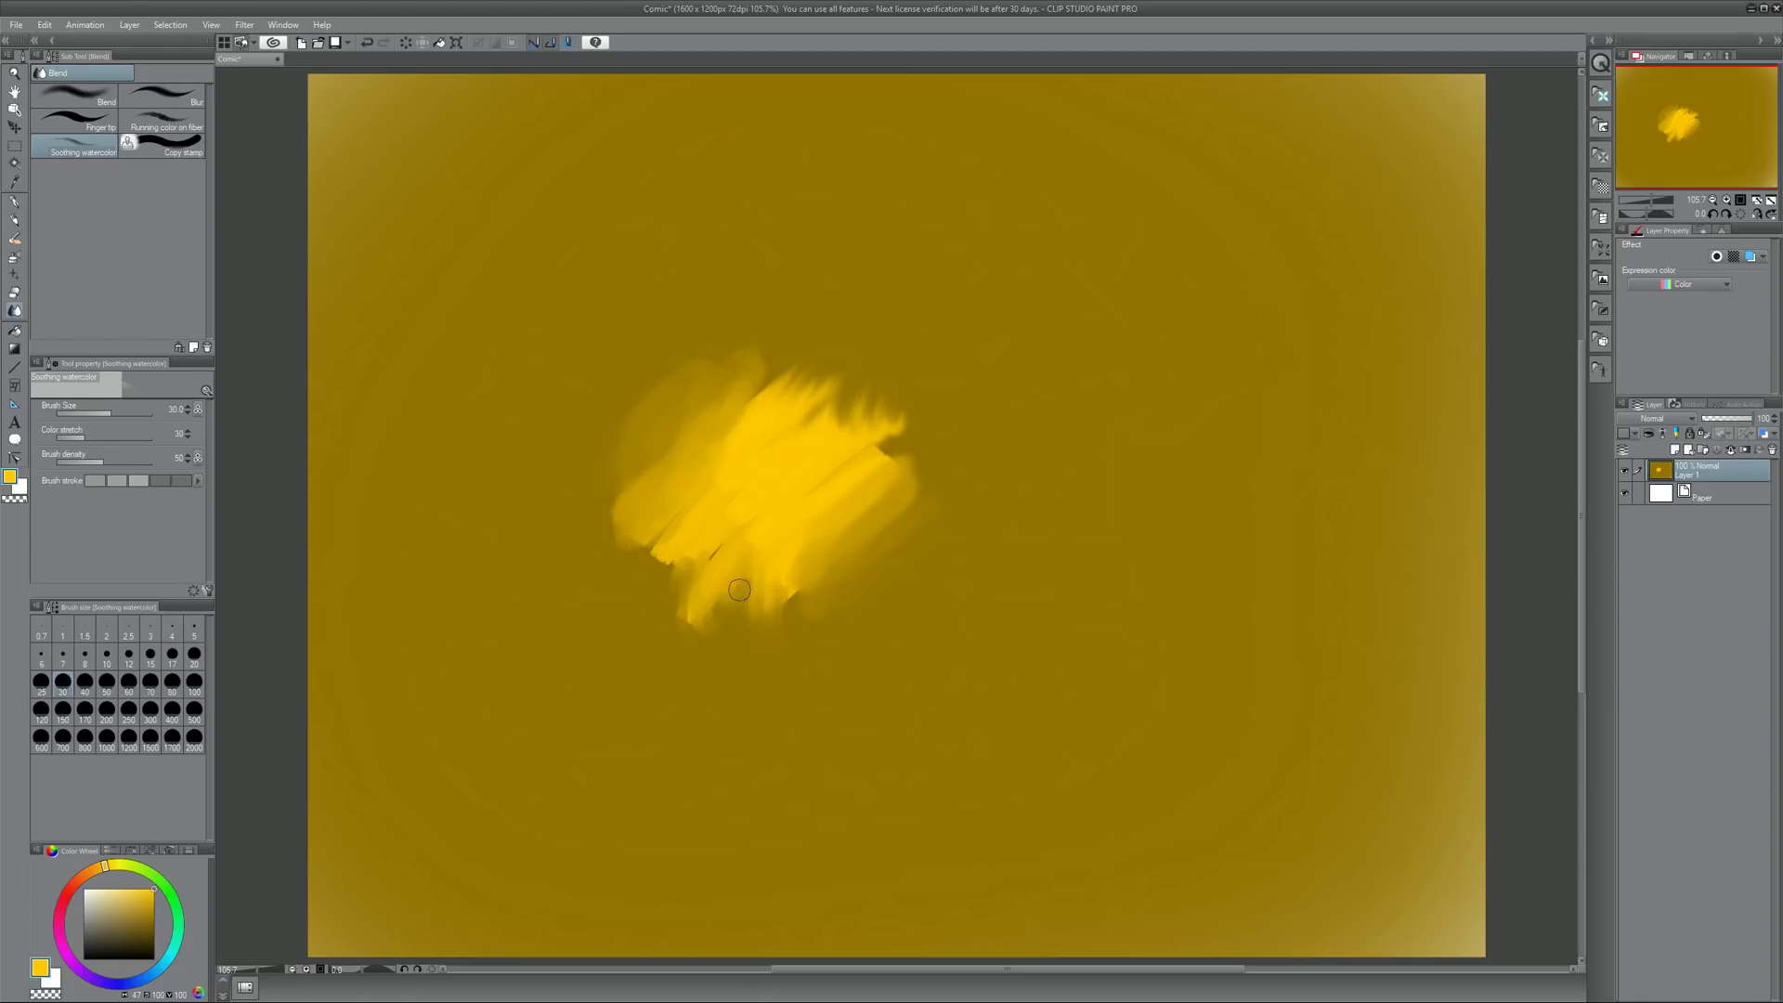
key(bracketright)
key(bracketright)
key(bracketright)
key(bracketright)
key(bracketright)
key(bracketright)
mouse_move(734, 581)
mouse_down()
mouse_move(688, 594)
mouse_move(716, 482)
mouse_up()
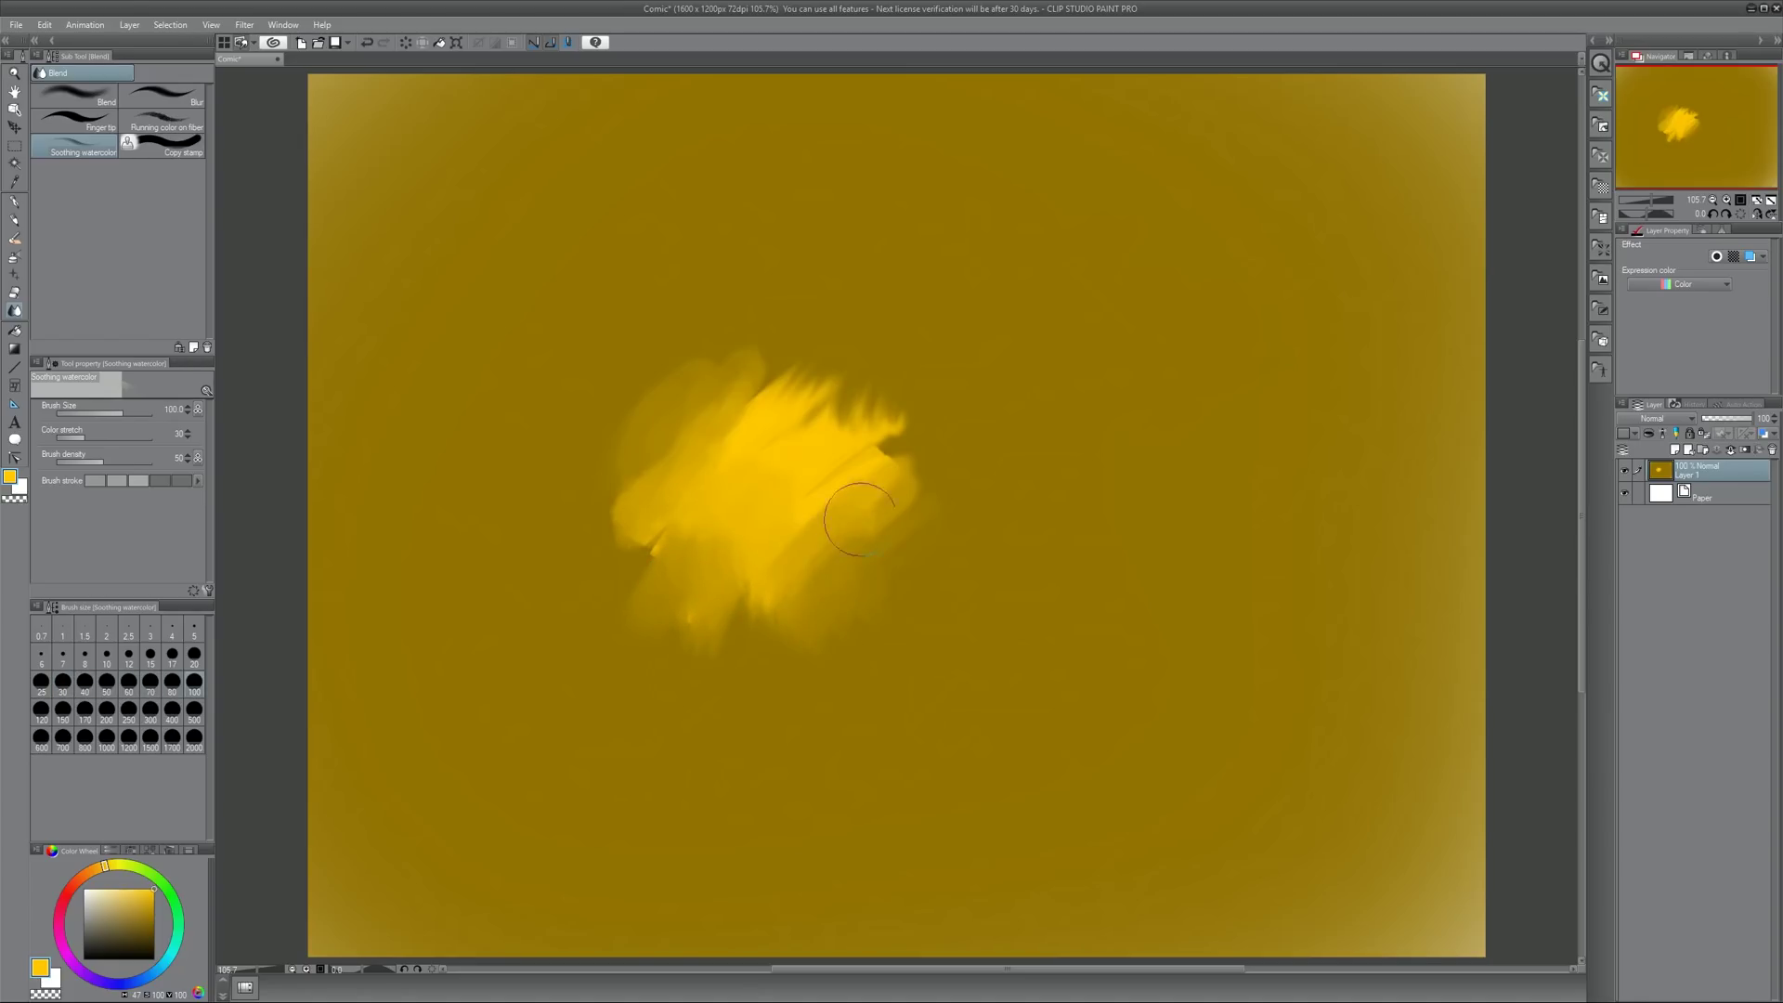
drag(859, 518, 906, 455)
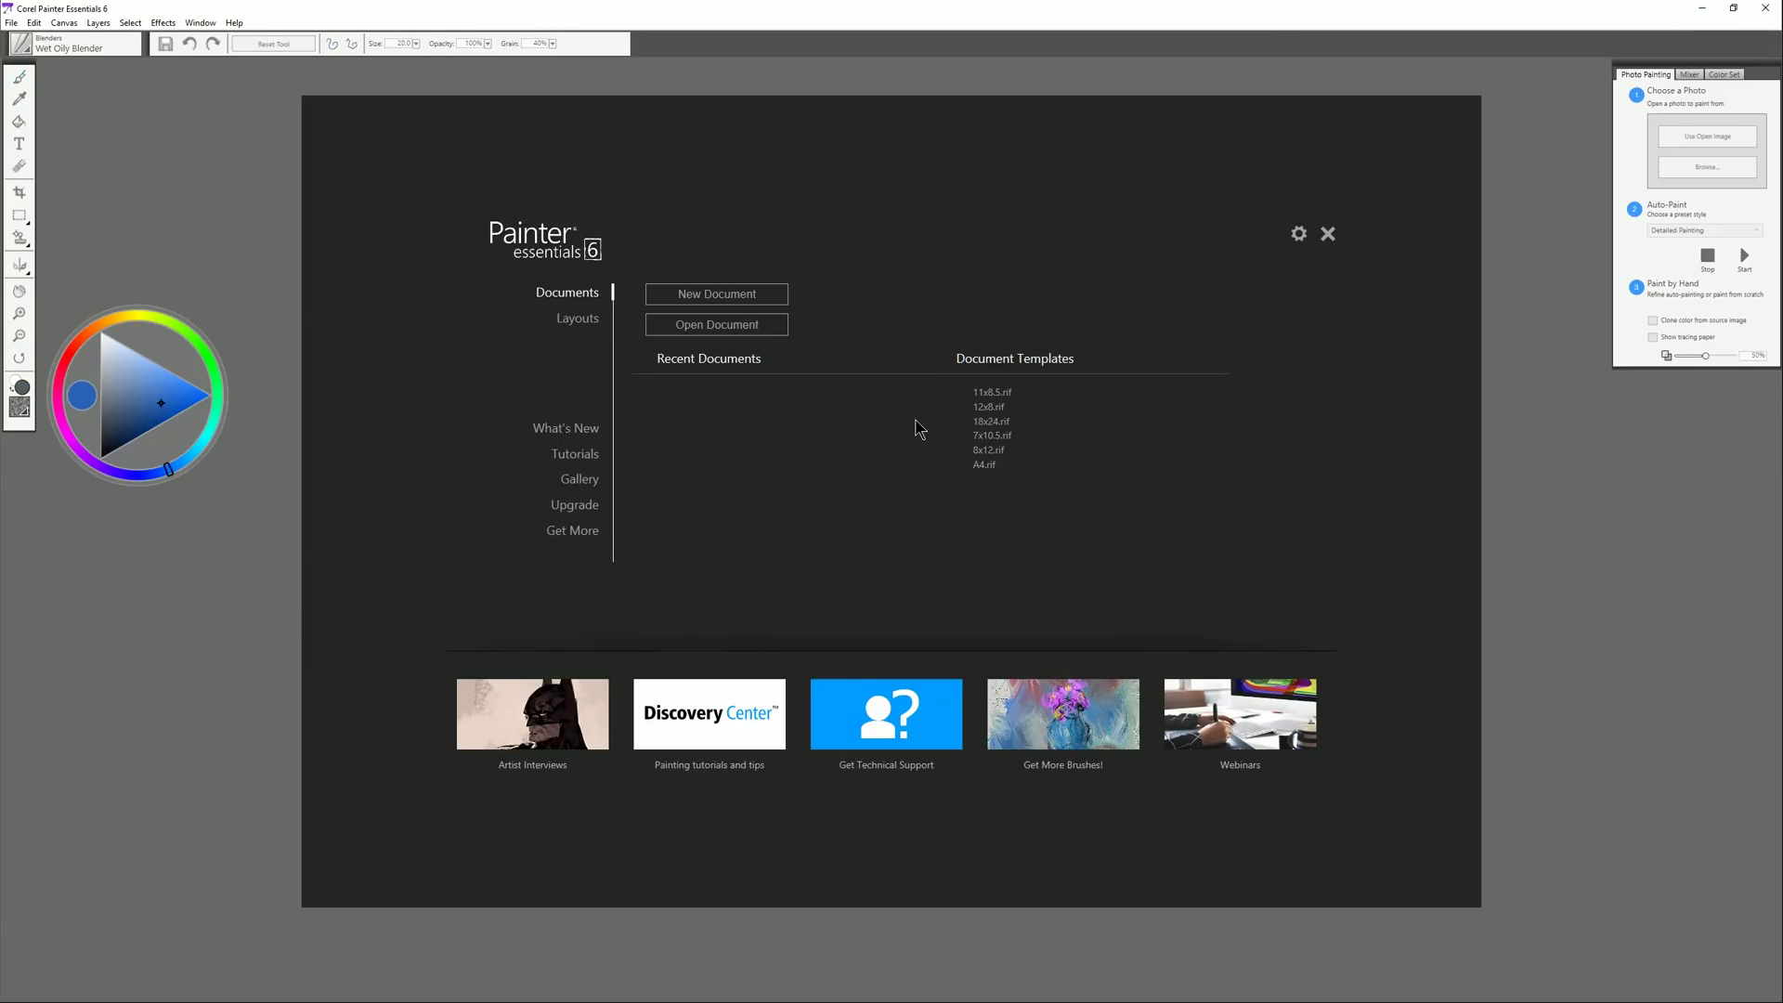
Create a blank 1600 × 900 Untitled-1 canvas and browse the Acrylics & Oils brushes.
click(735, 299)
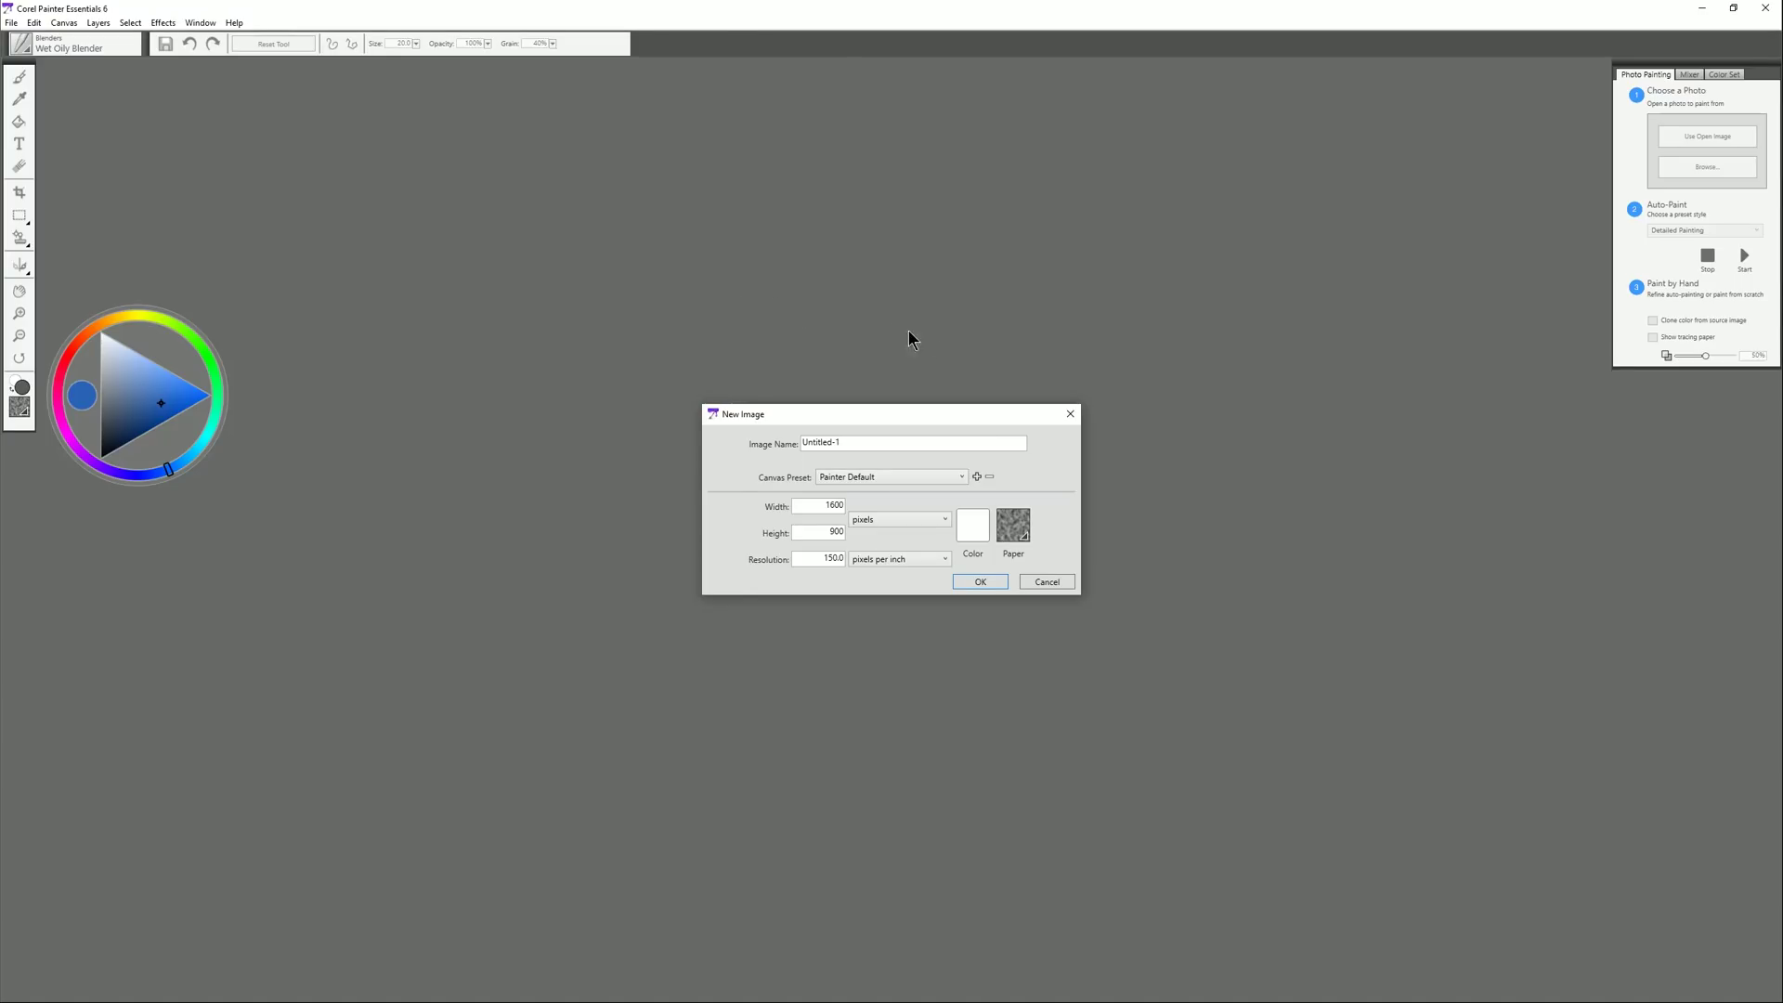
click(975, 583)
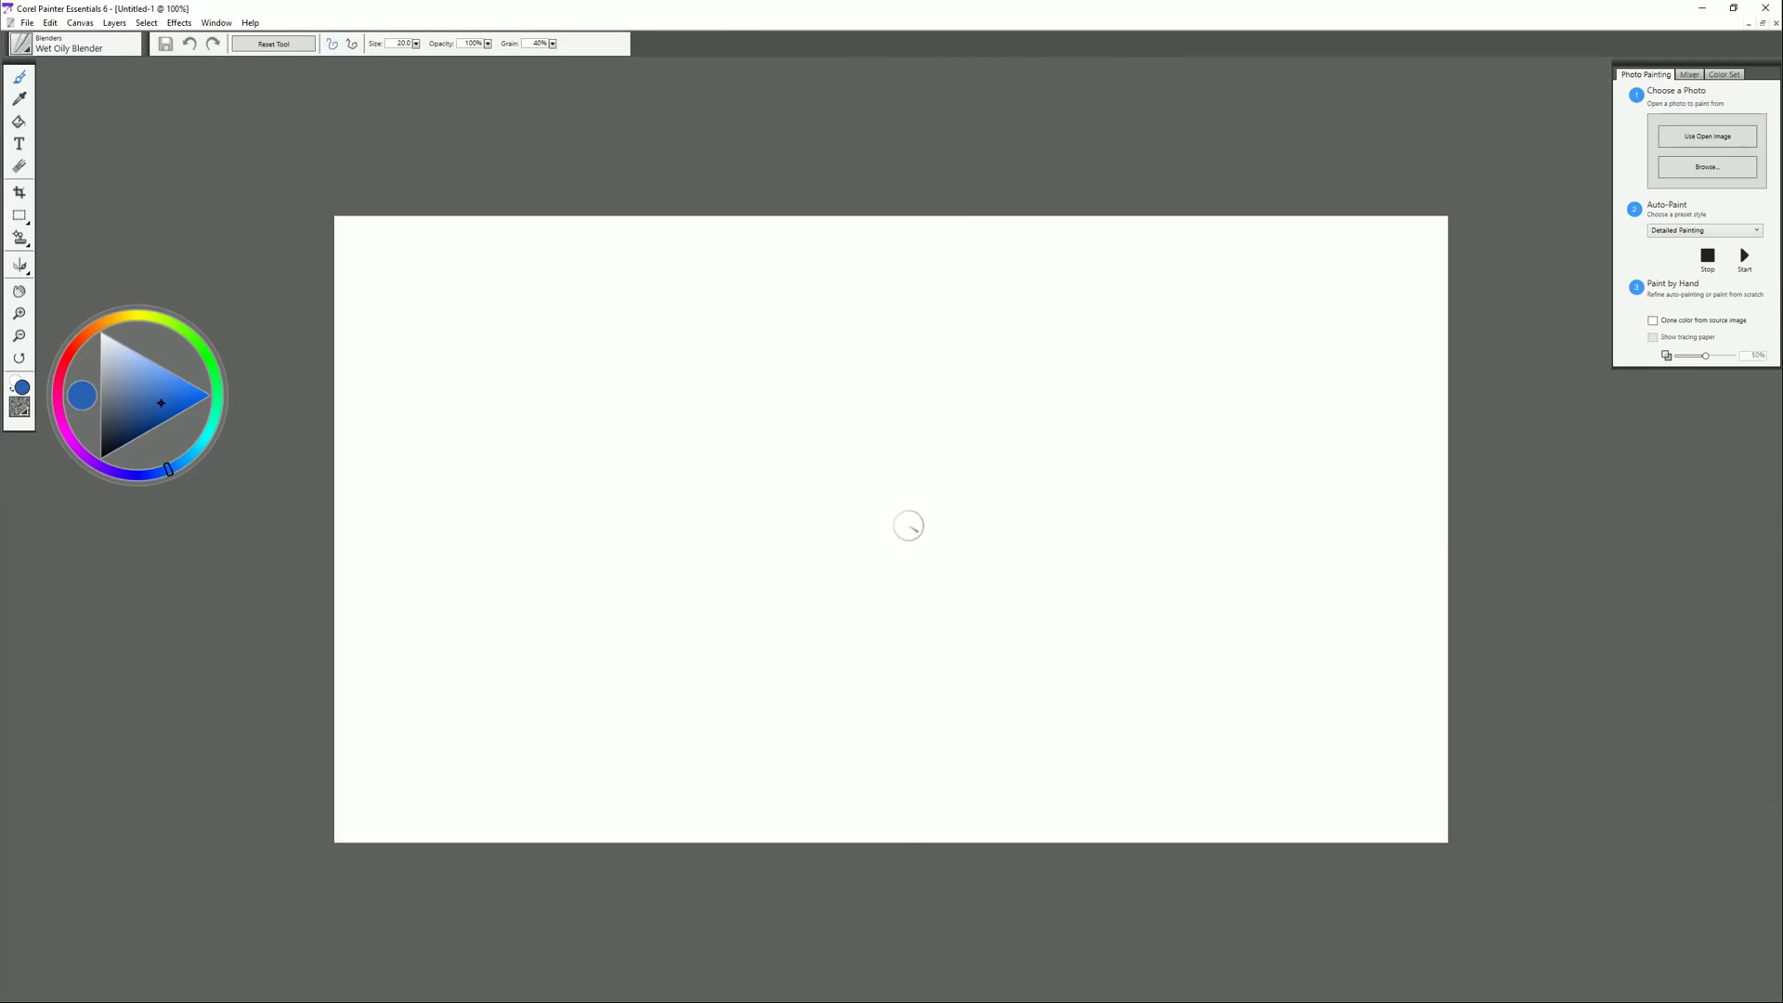
click(30, 47)
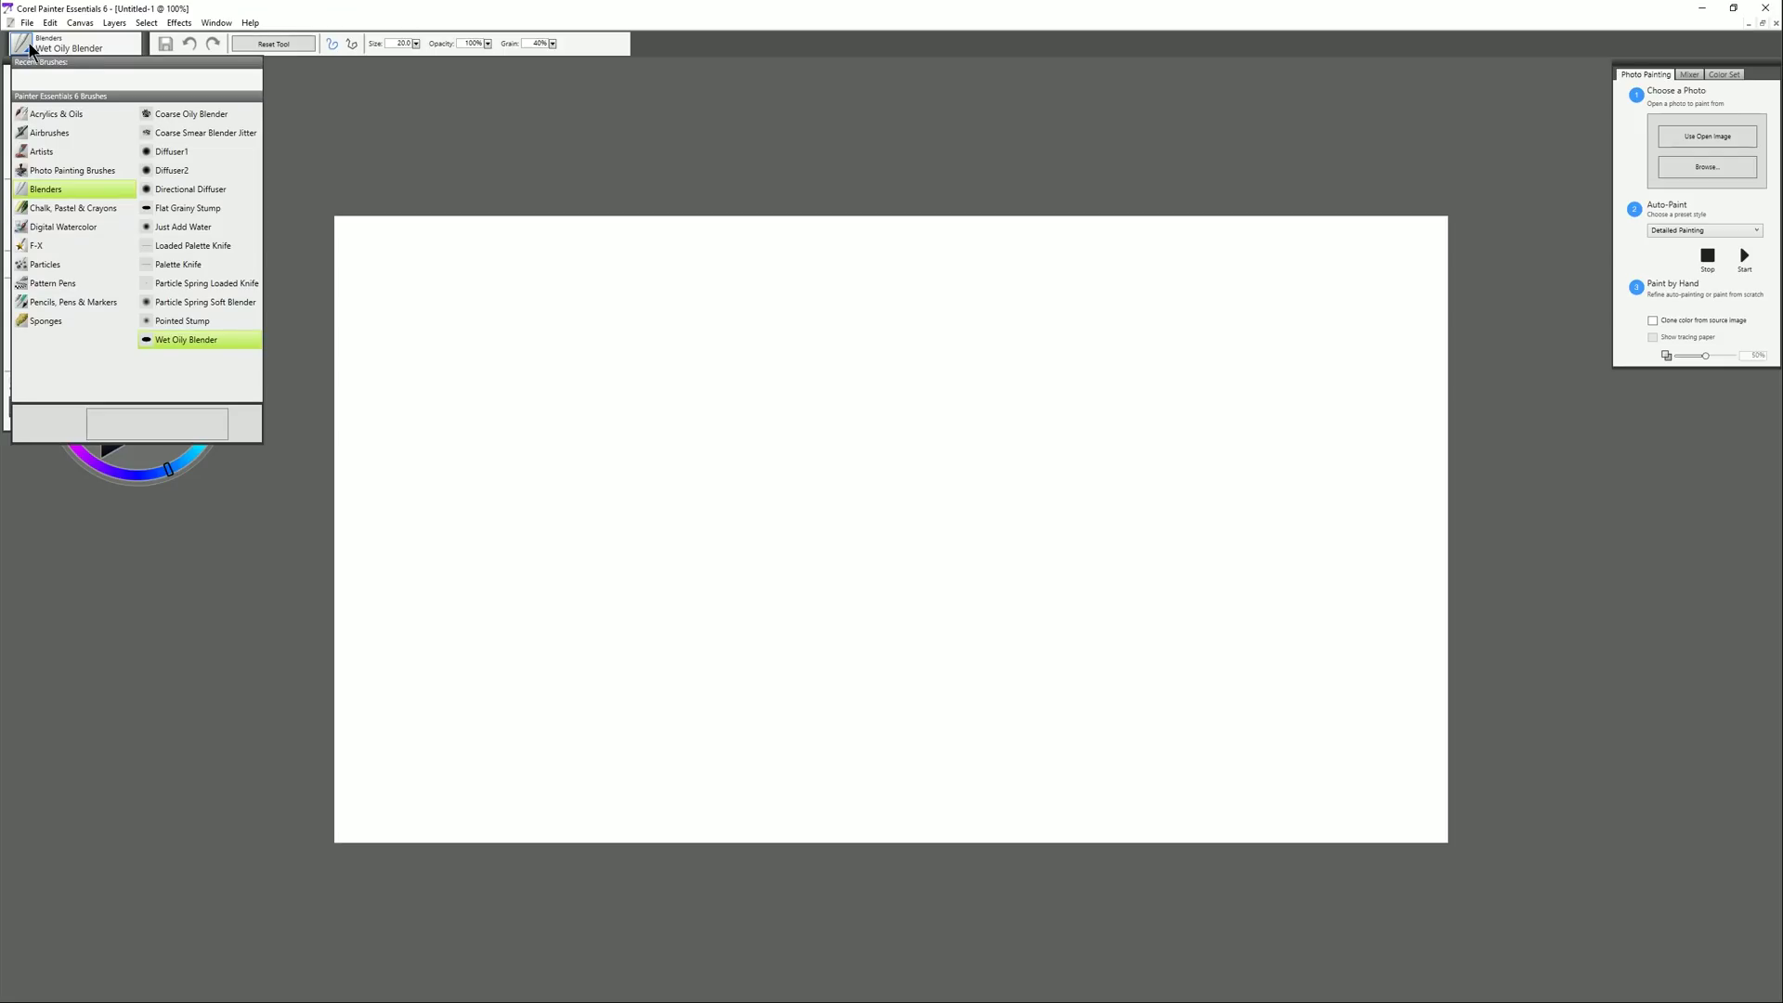
click(56, 114)
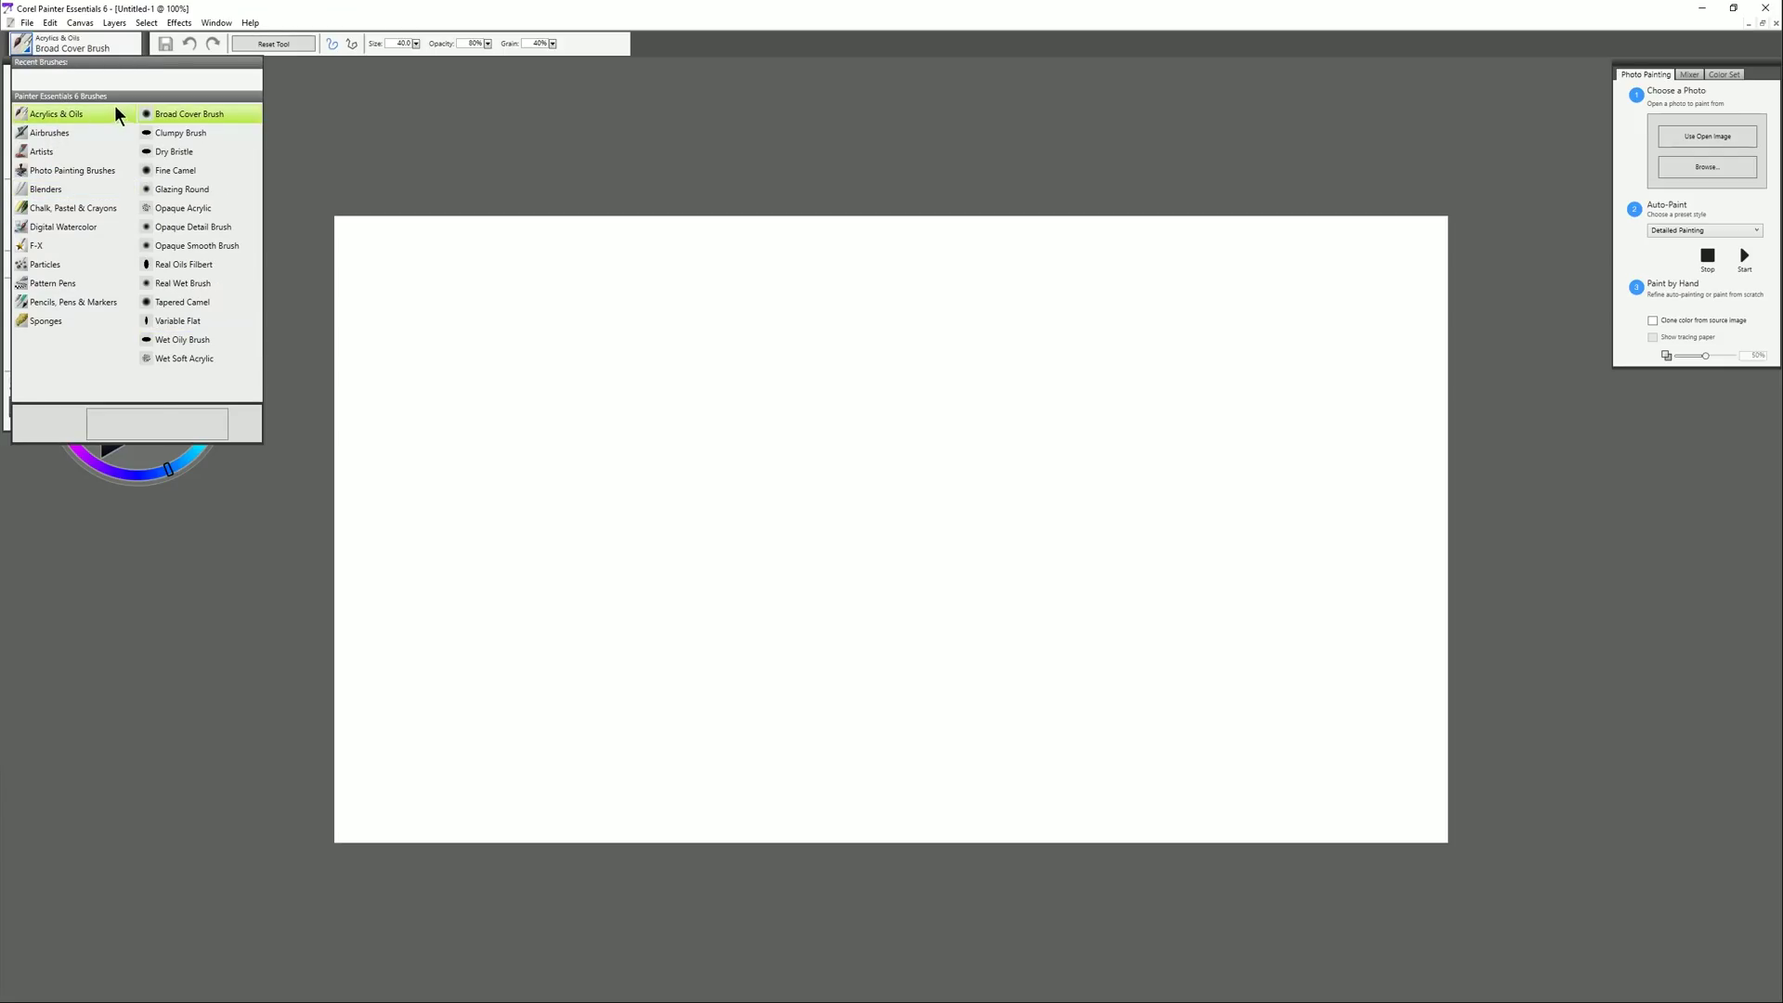
Paint broad blue strokes with the Broad Cover Brush, then switch to a black Scratchboard Tool.
click(208, 116)
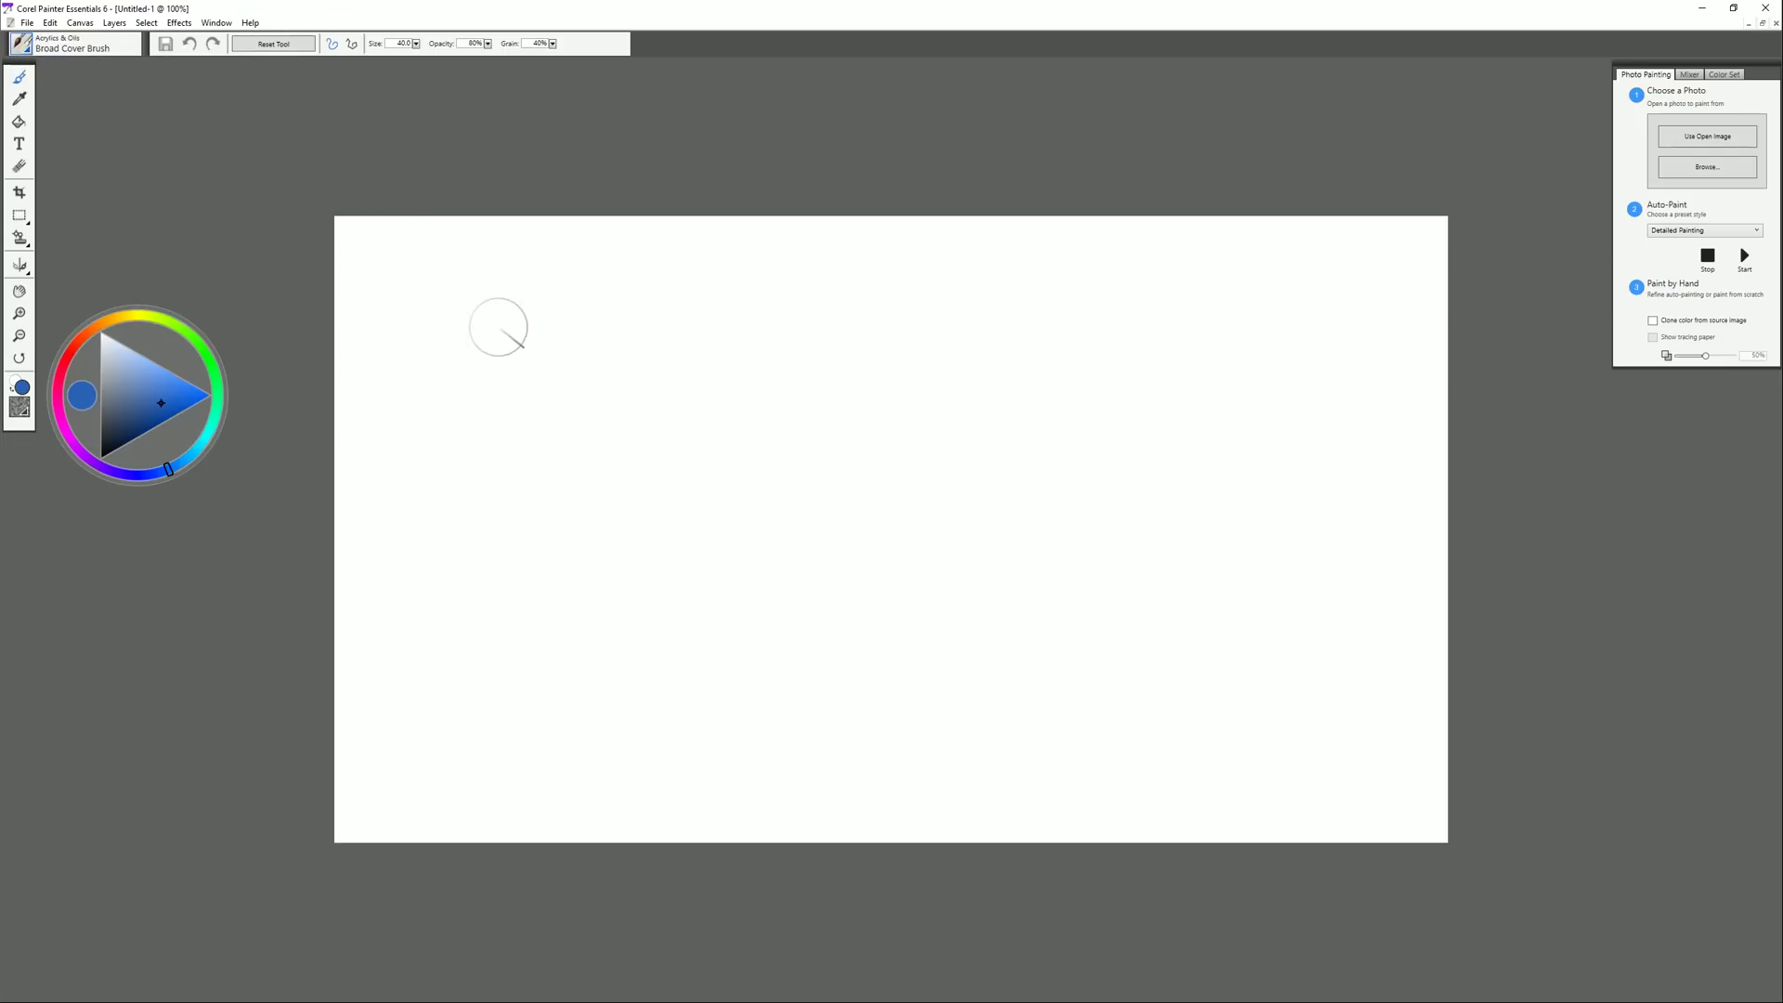
mouse_move(562, 415)
mouse_down()
mouse_move(553, 542)
mouse_move(687, 481)
mouse_move(748, 497)
mouse_move(733, 561)
mouse_move(764, 605)
mouse_move(906, 460)
mouse_move(971, 465)
mouse_move(983, 637)
mouse_move(1106, 660)
mouse_move(1243, 622)
mouse_up()
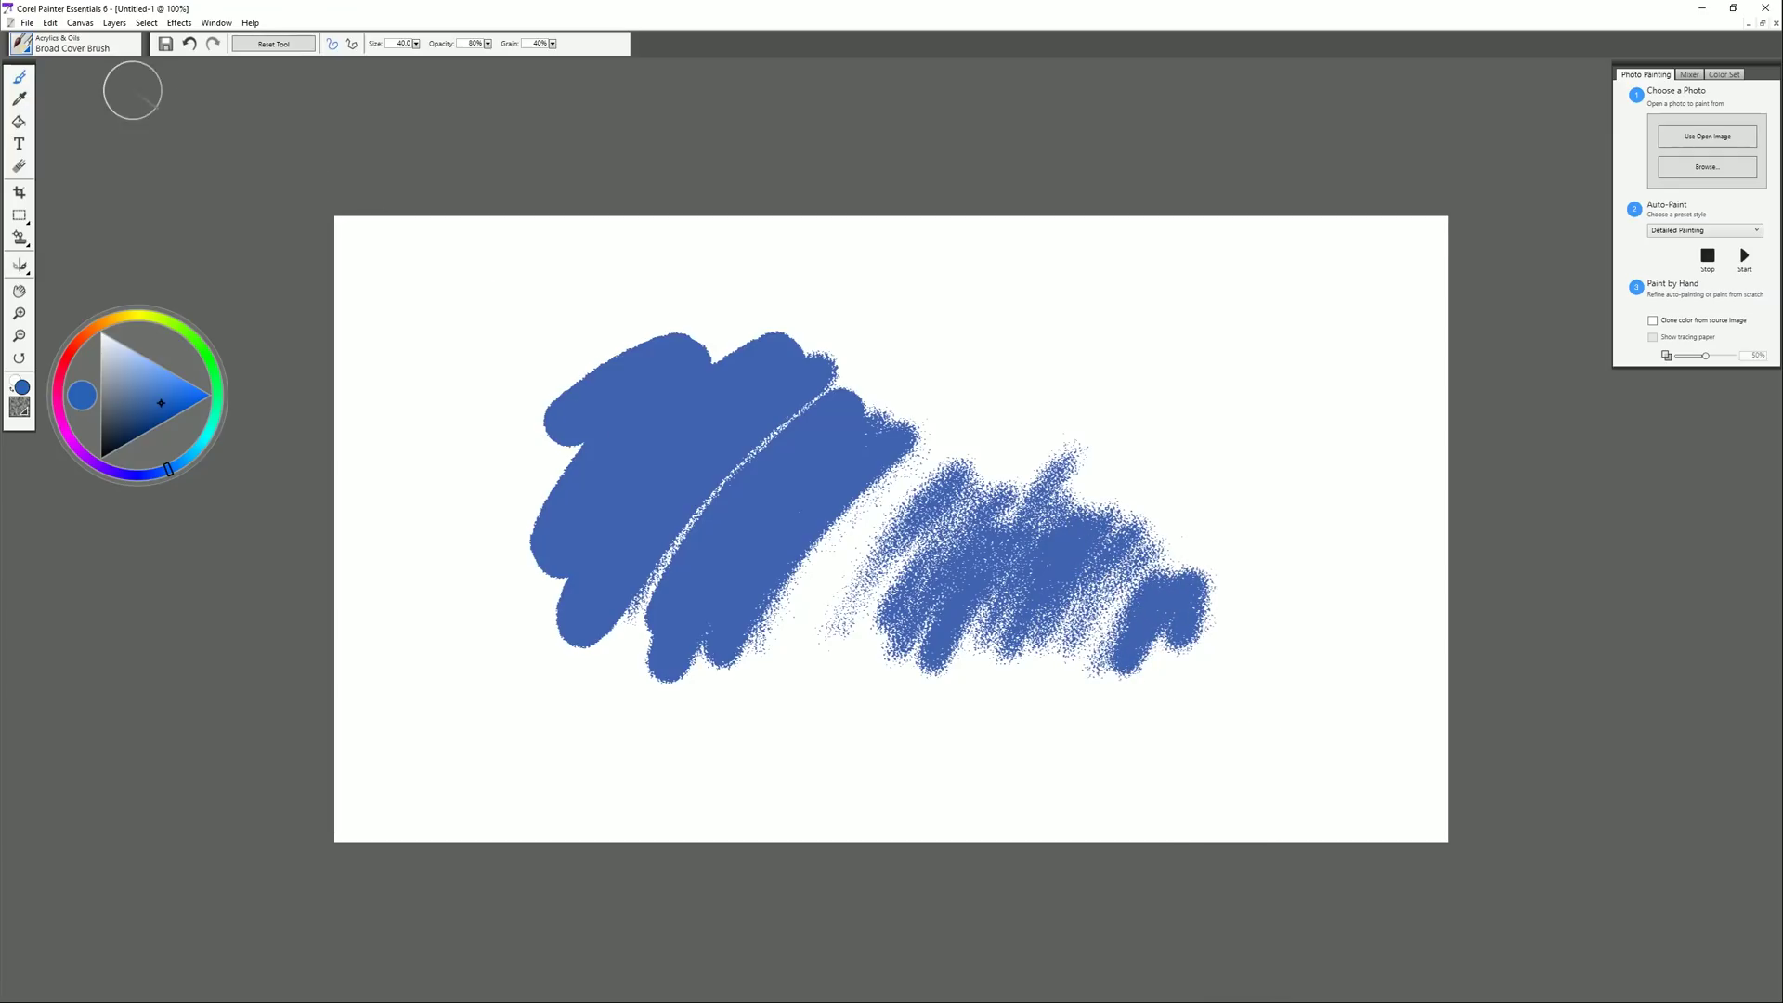
click(21, 48)
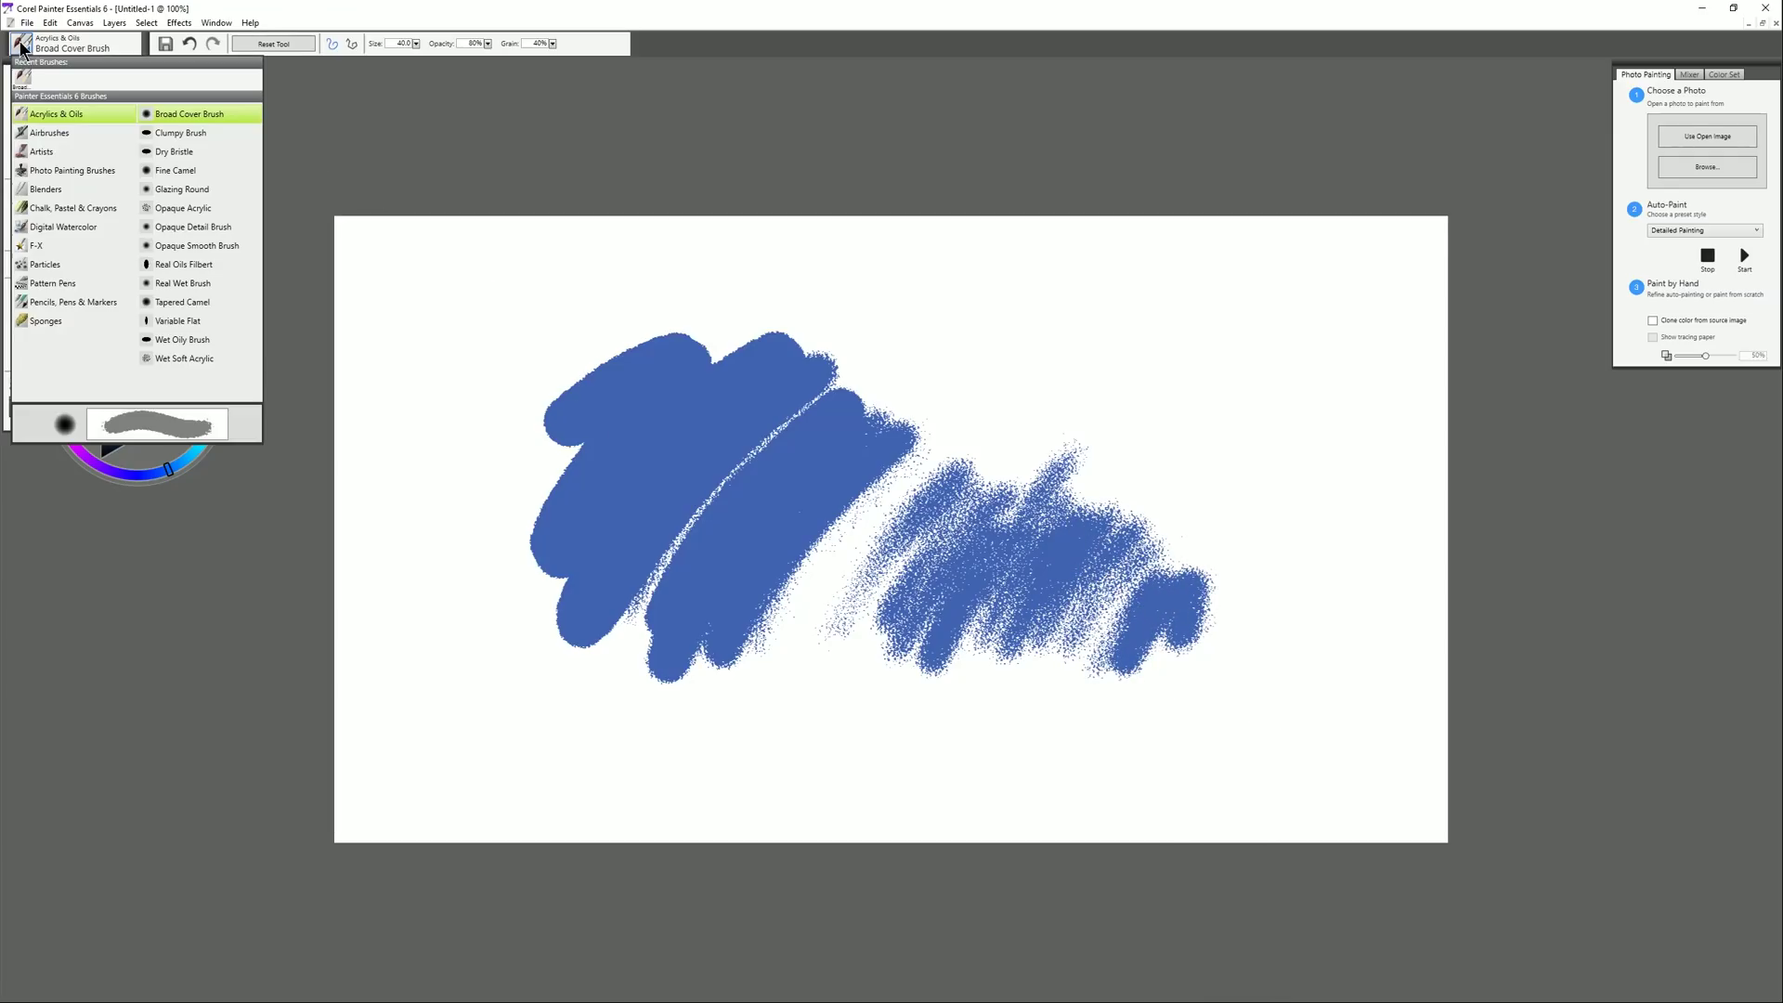
click(58, 154)
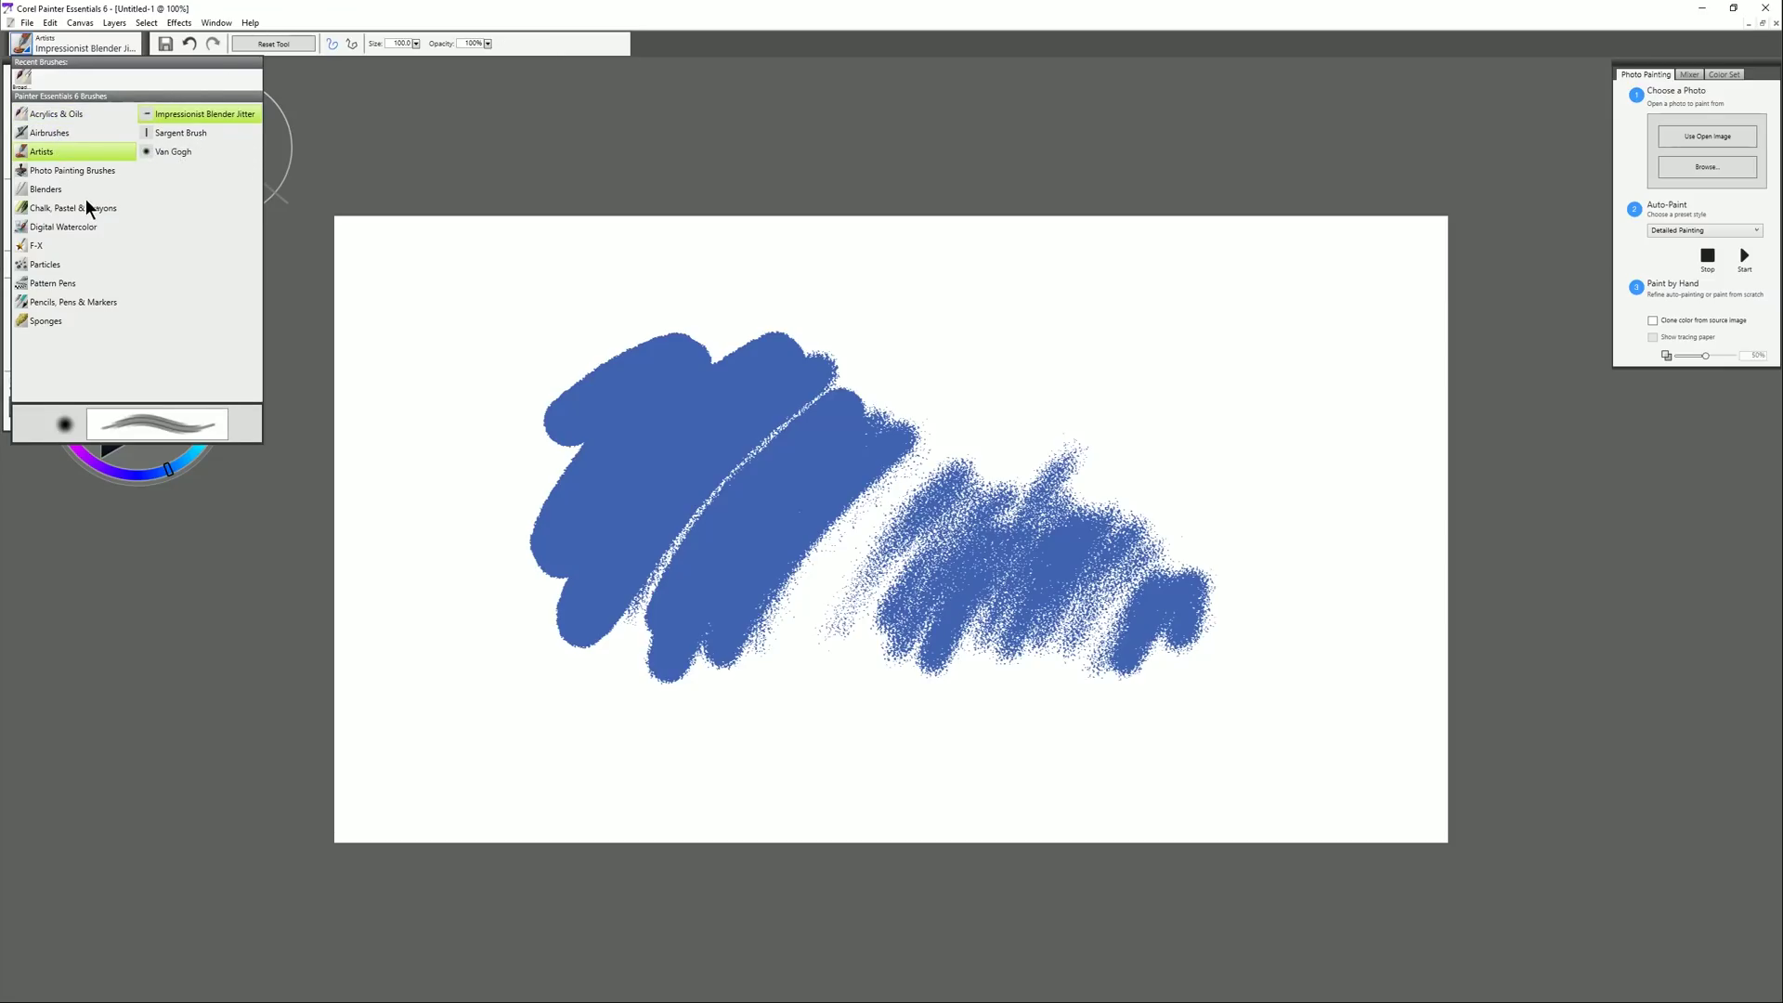
click(81, 303)
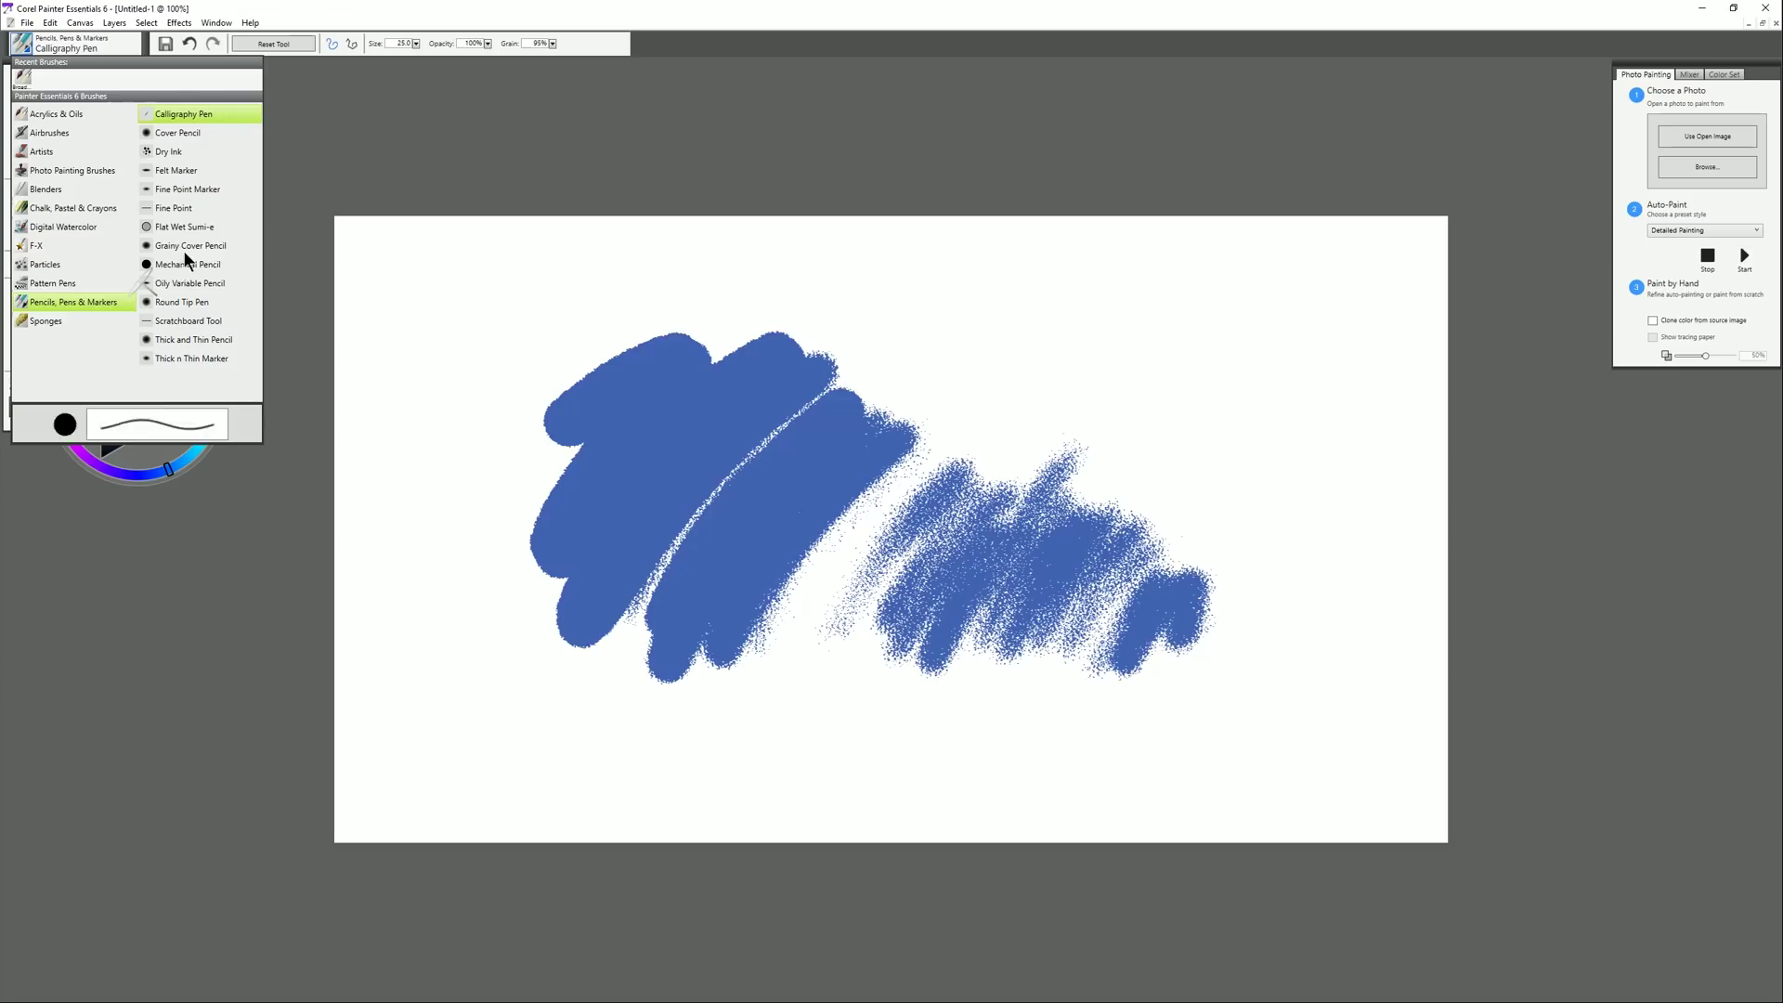
click(191, 320)
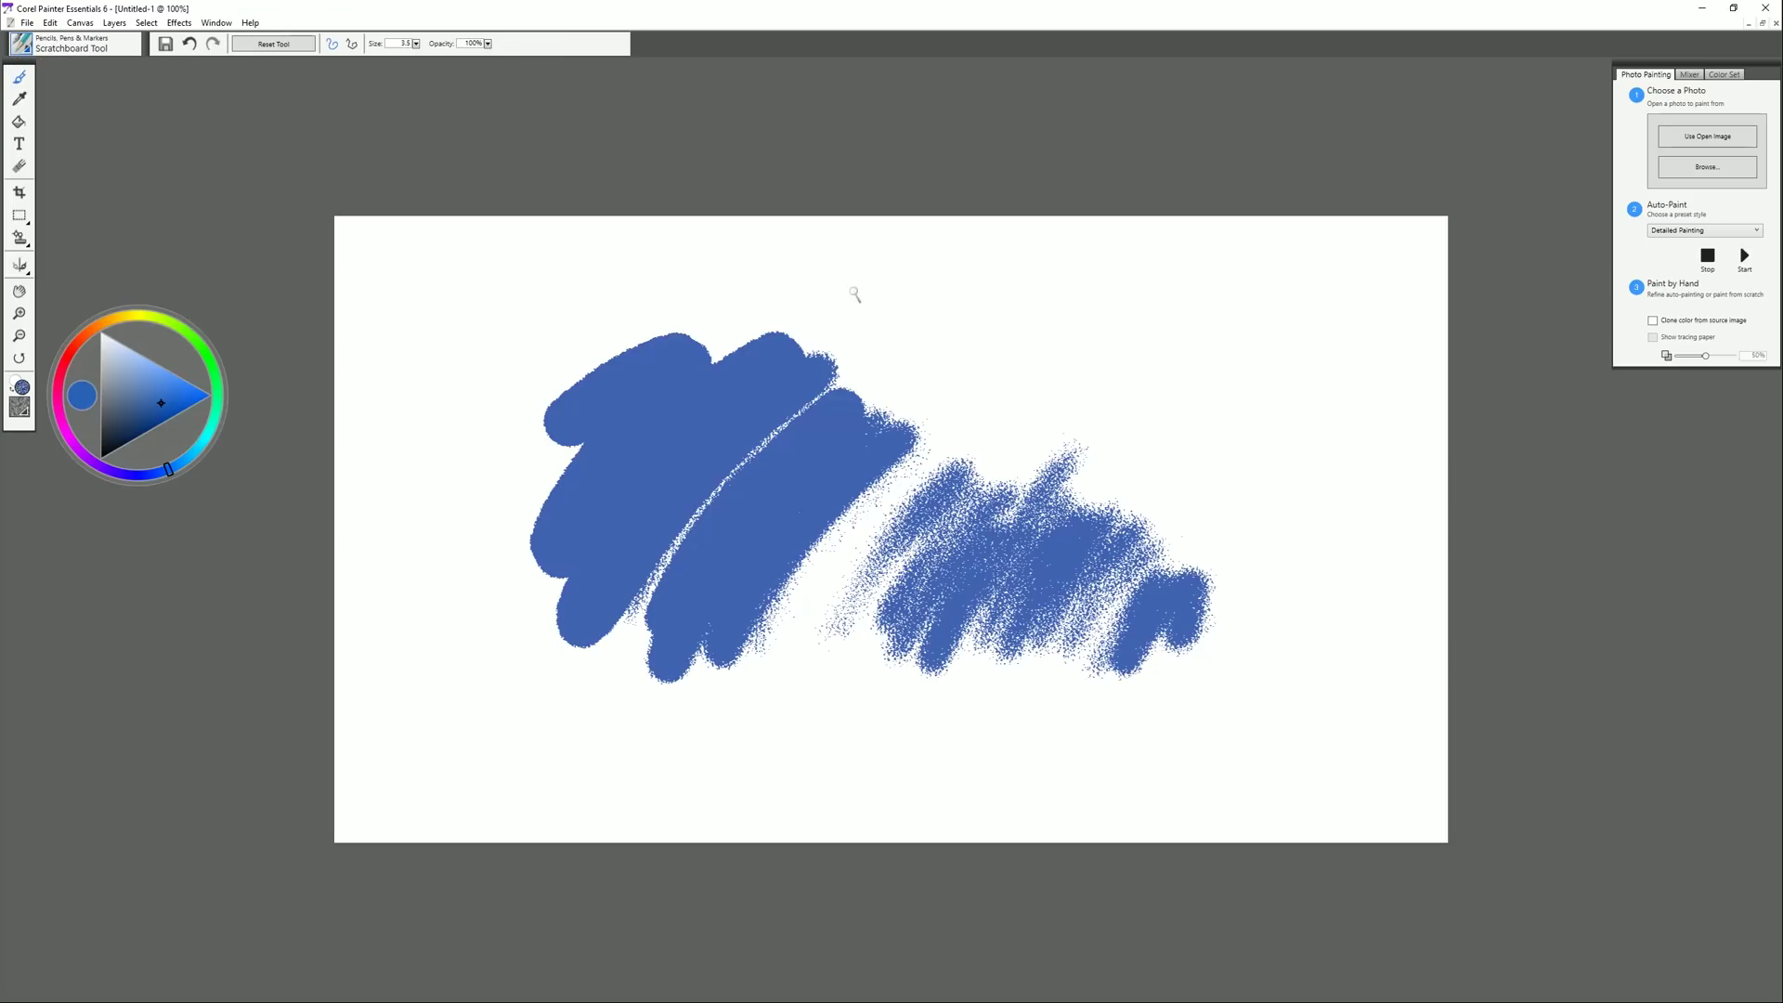
click(100, 456)
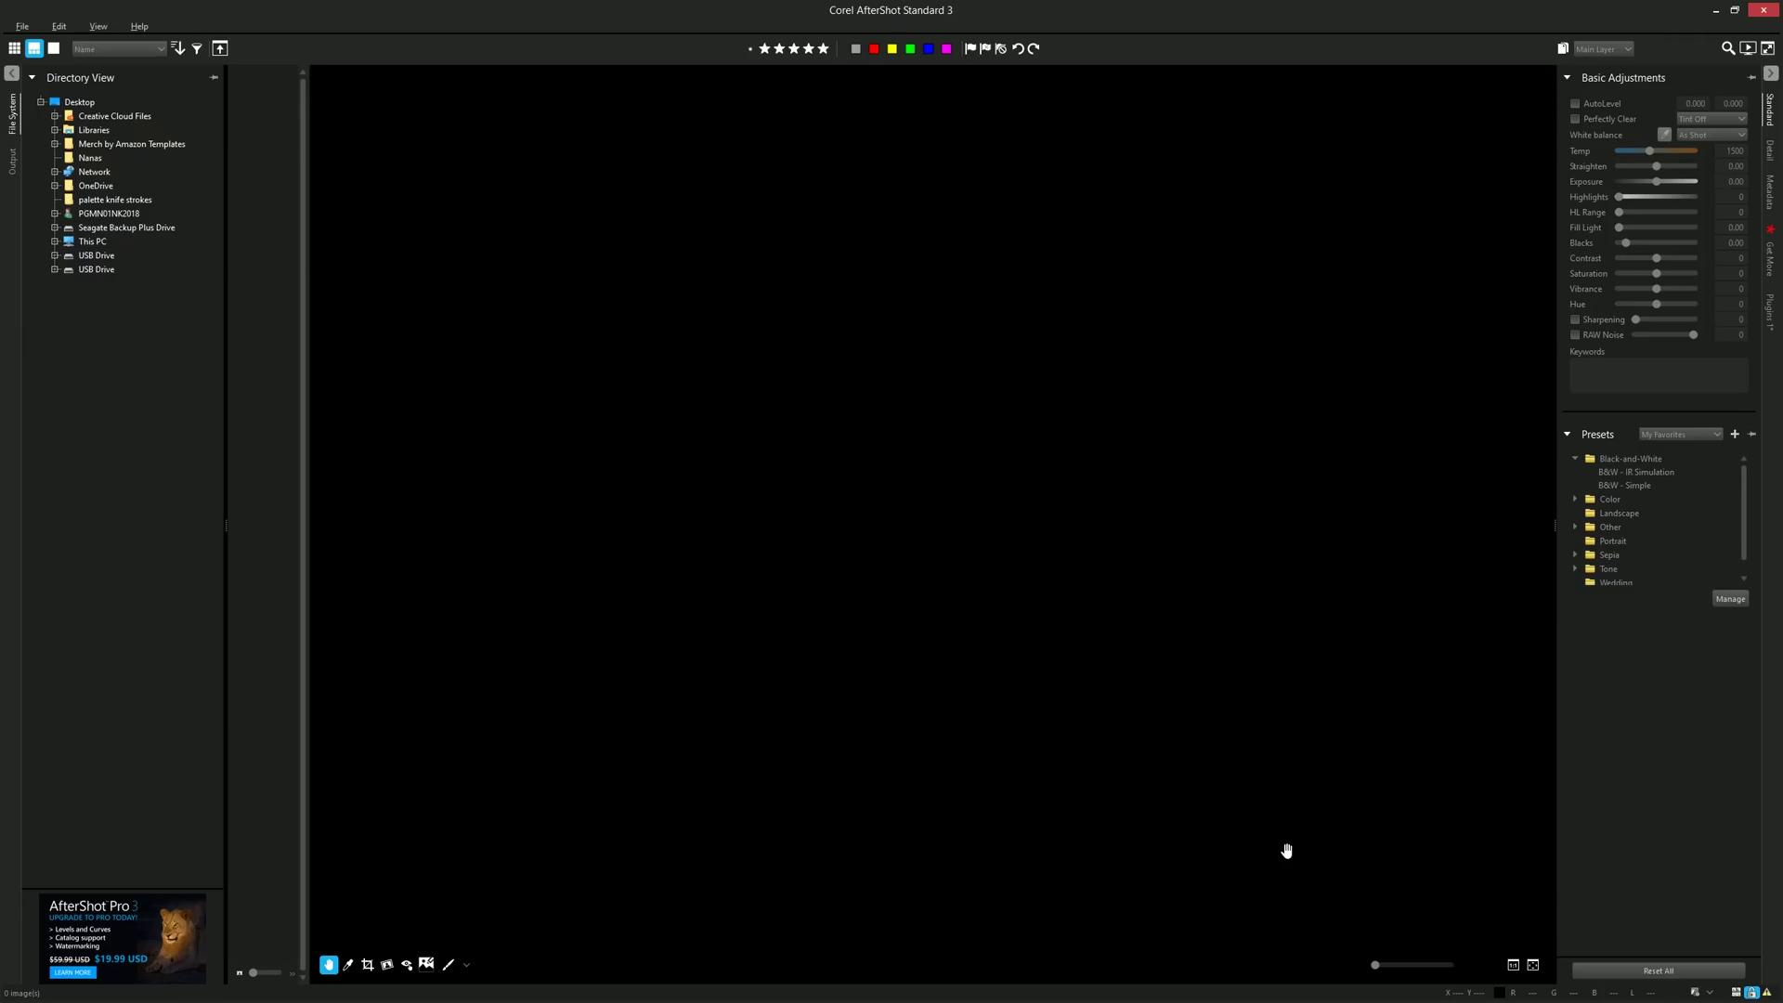
Open photo _1020852 from the mushrooms folder and show it large in the viewer.
click(21, 27)
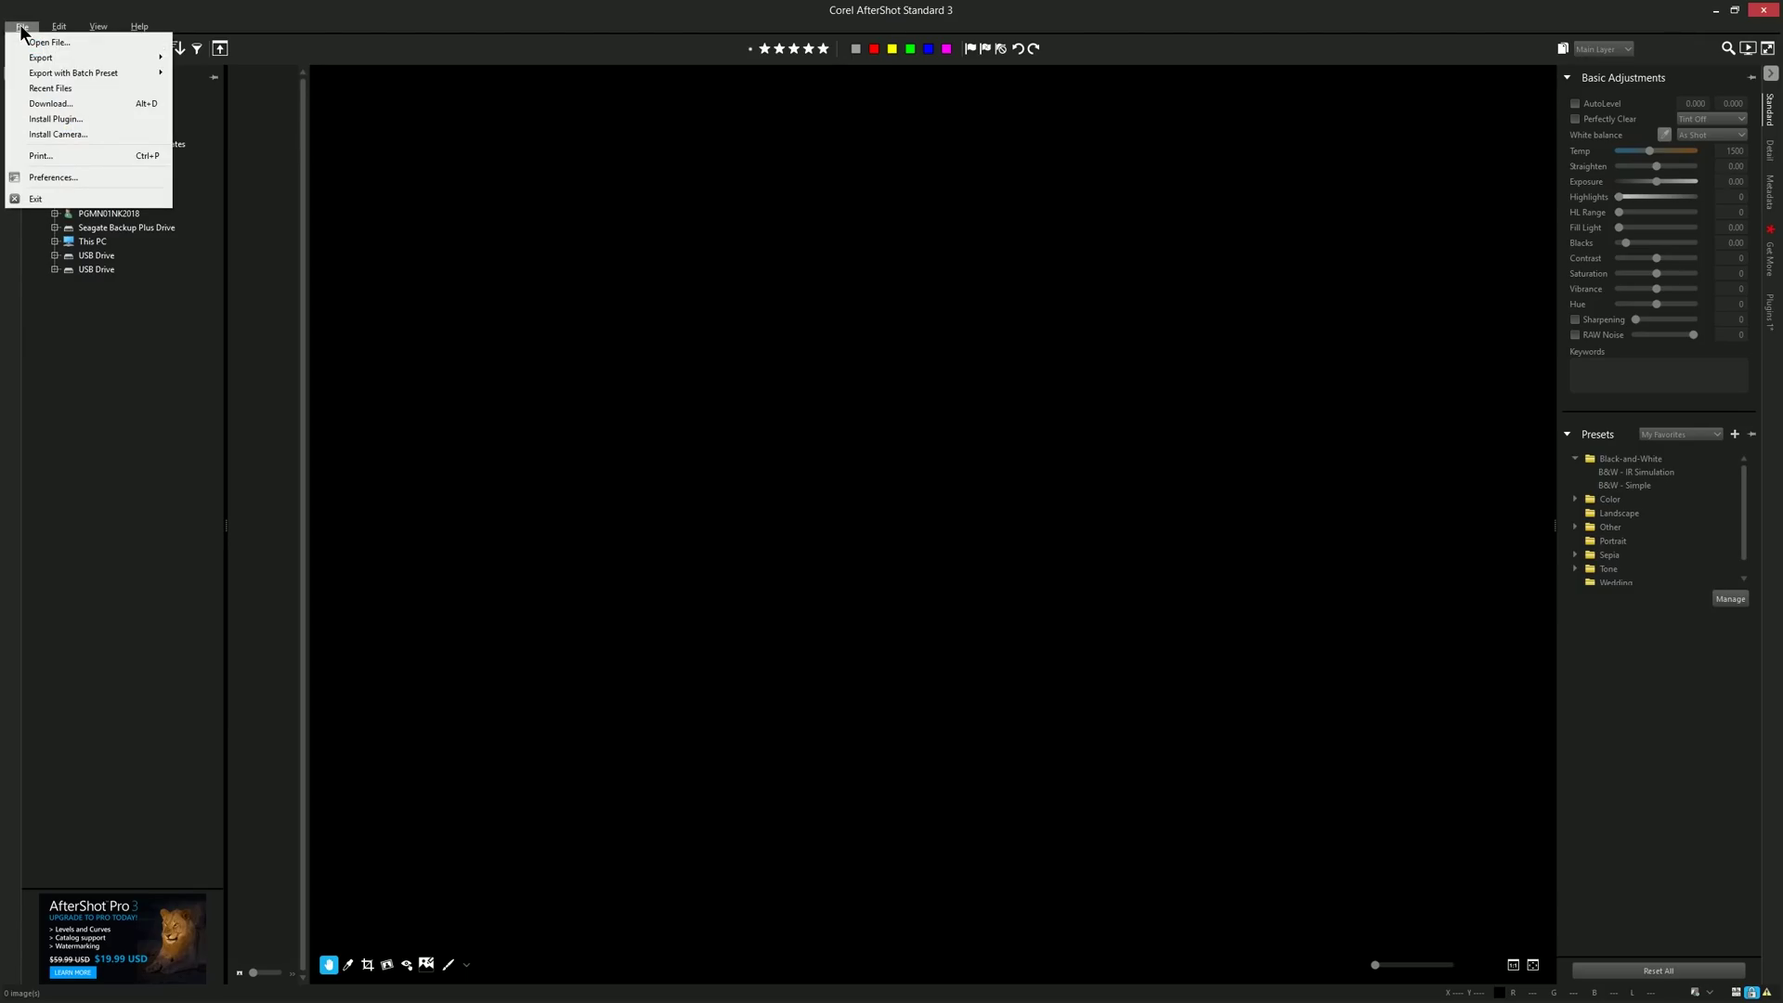
click(42, 42)
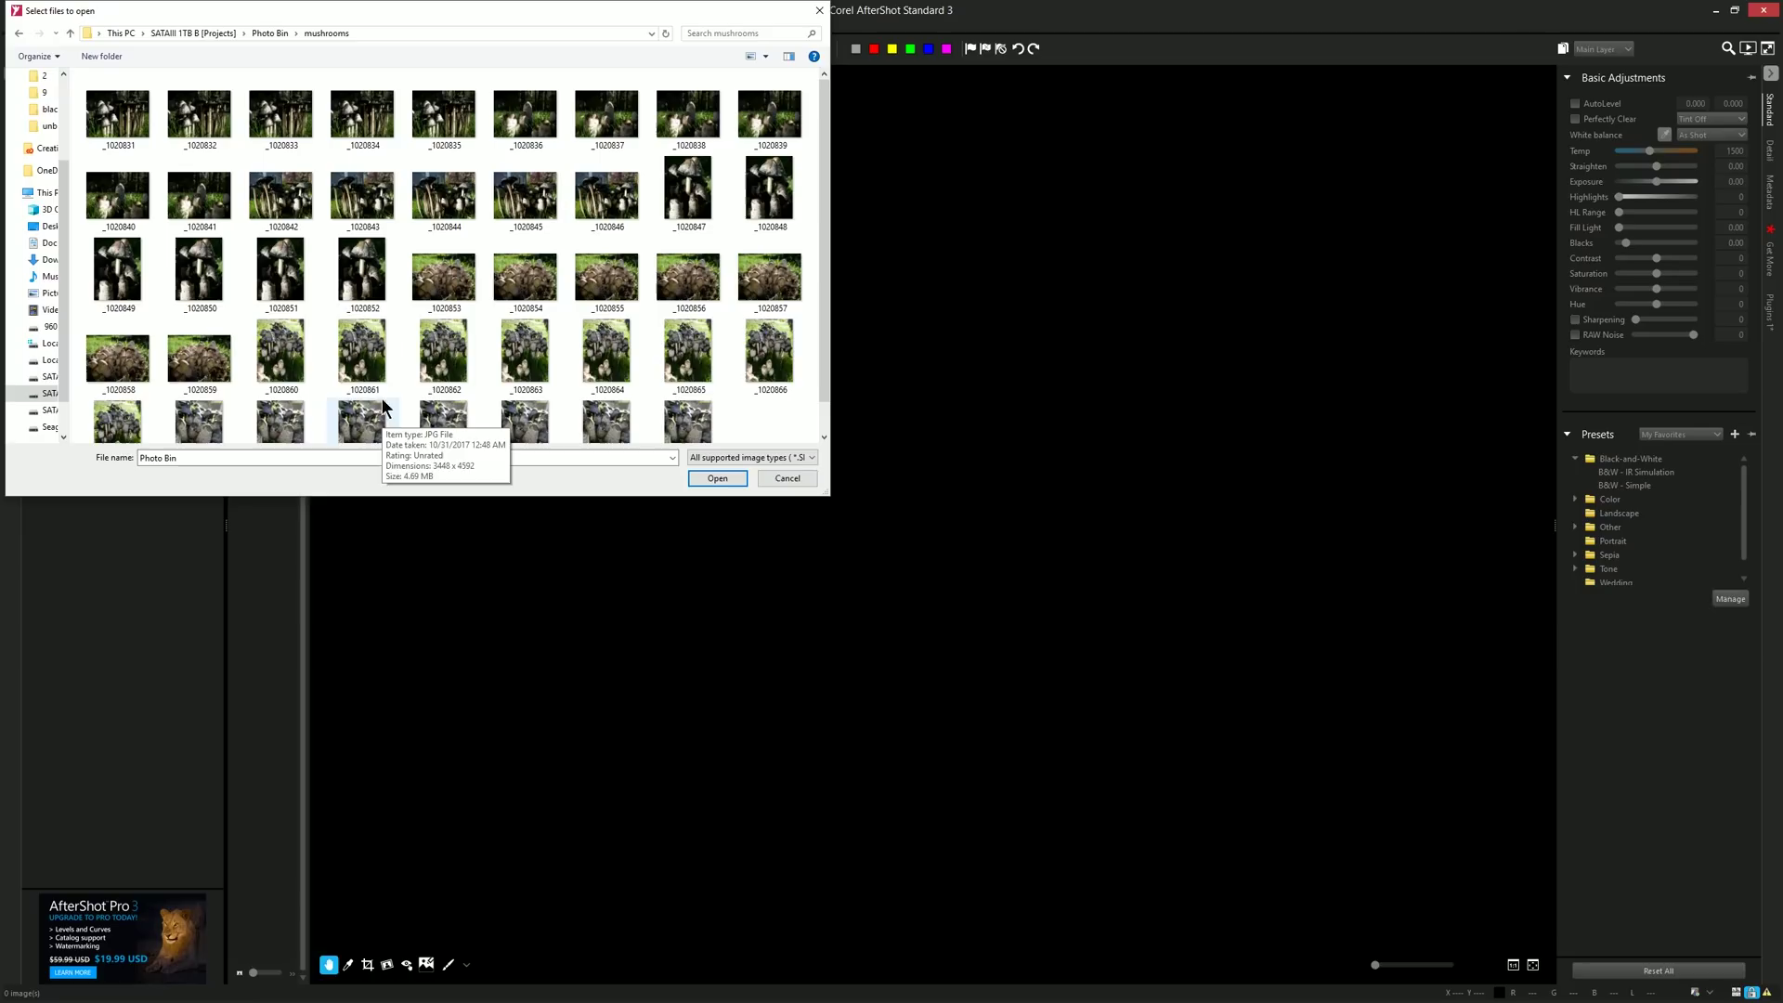
click(369, 283)
click(717, 479)
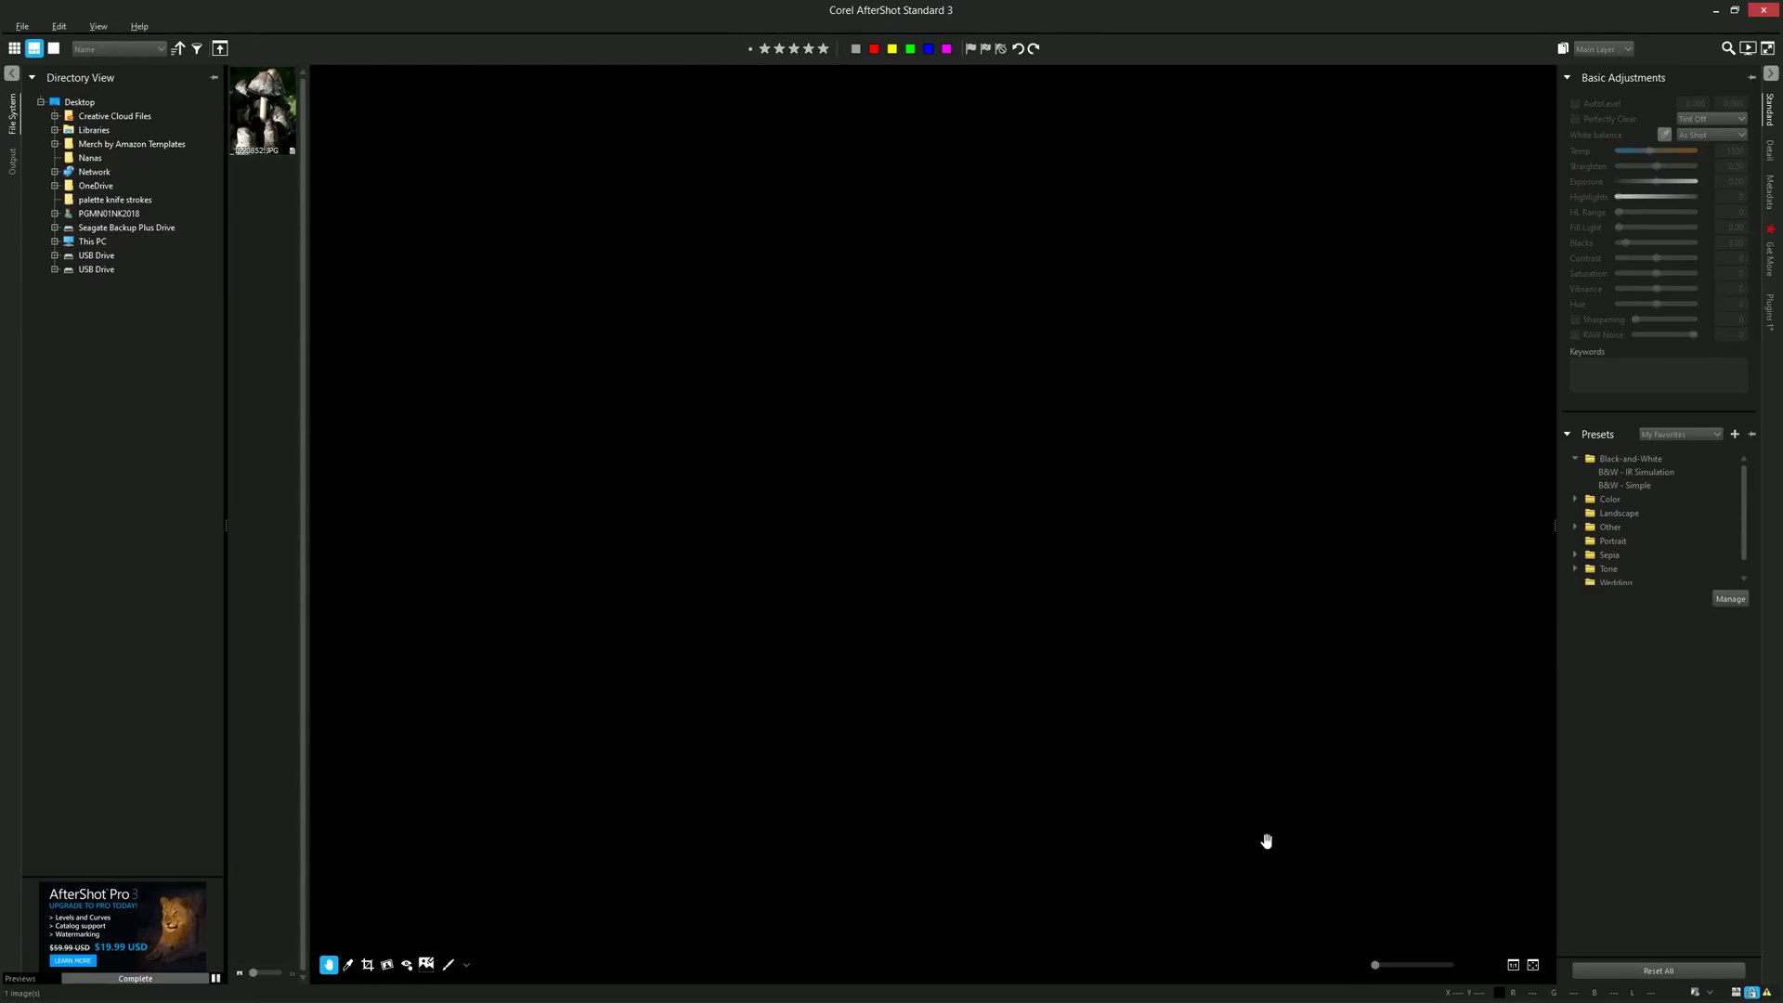
double_click(266, 133)
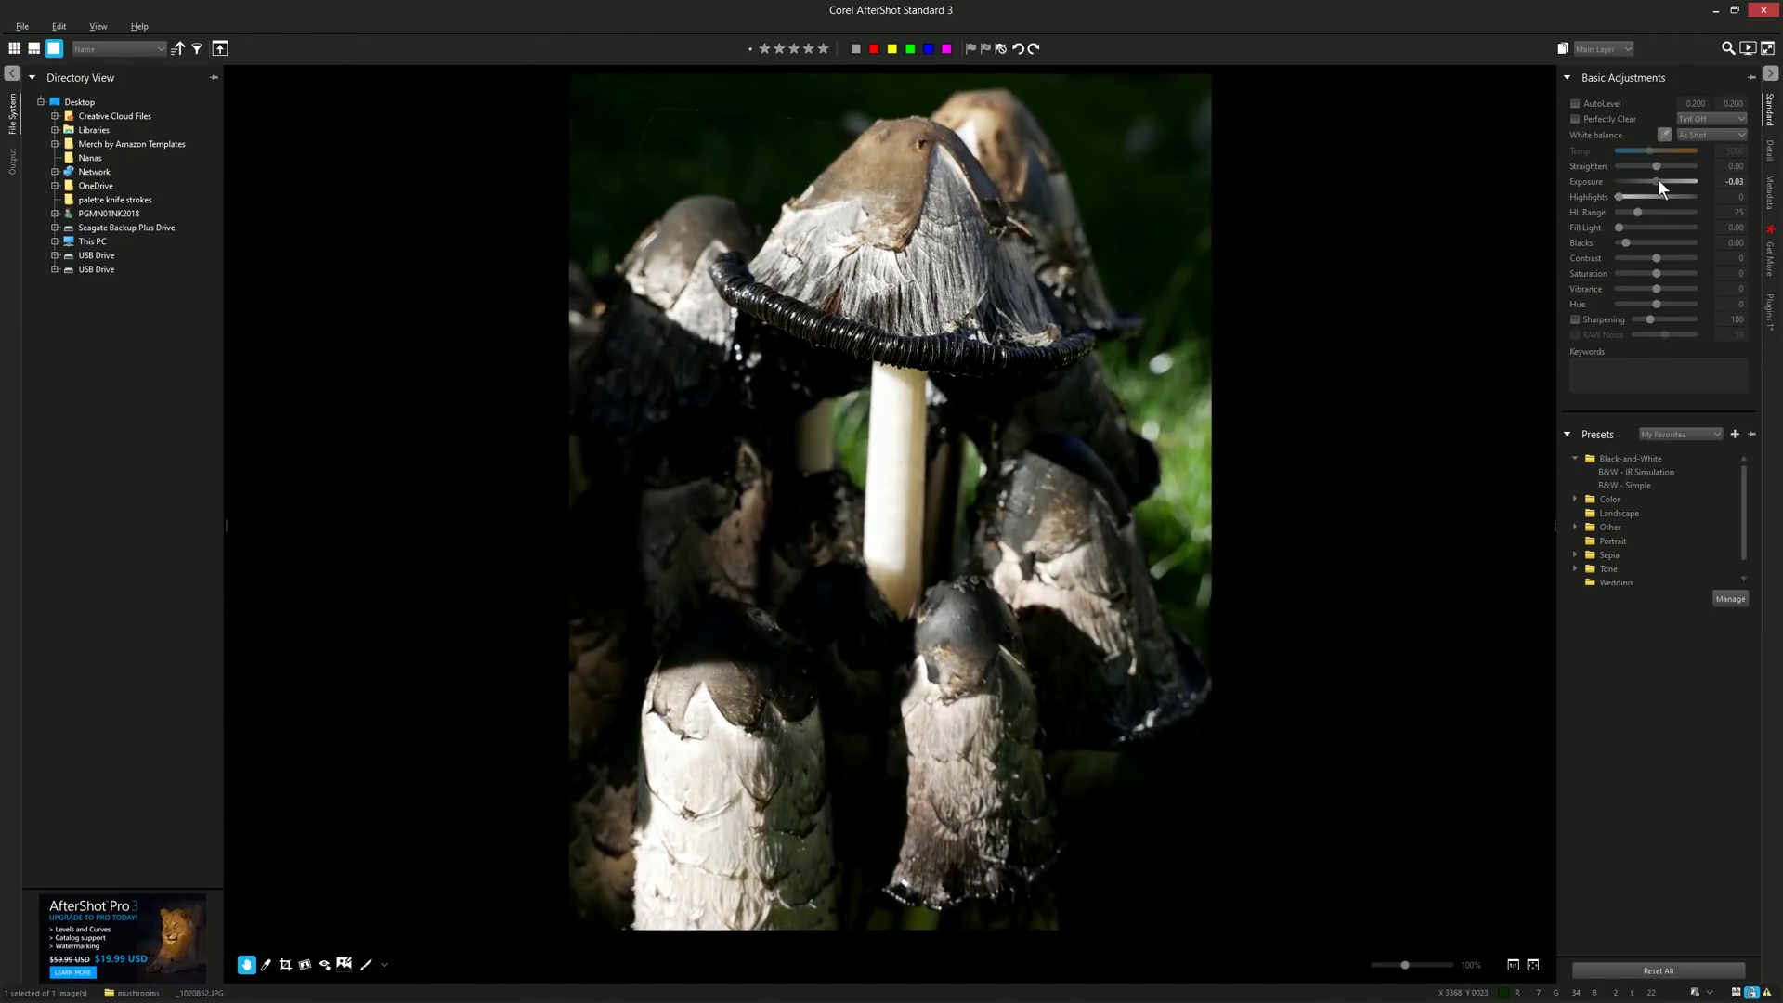
Raise Exposure to 0.48 and Highlights to 75, and enable Sharpening at 87.
drag(1659, 181, 1666, 181)
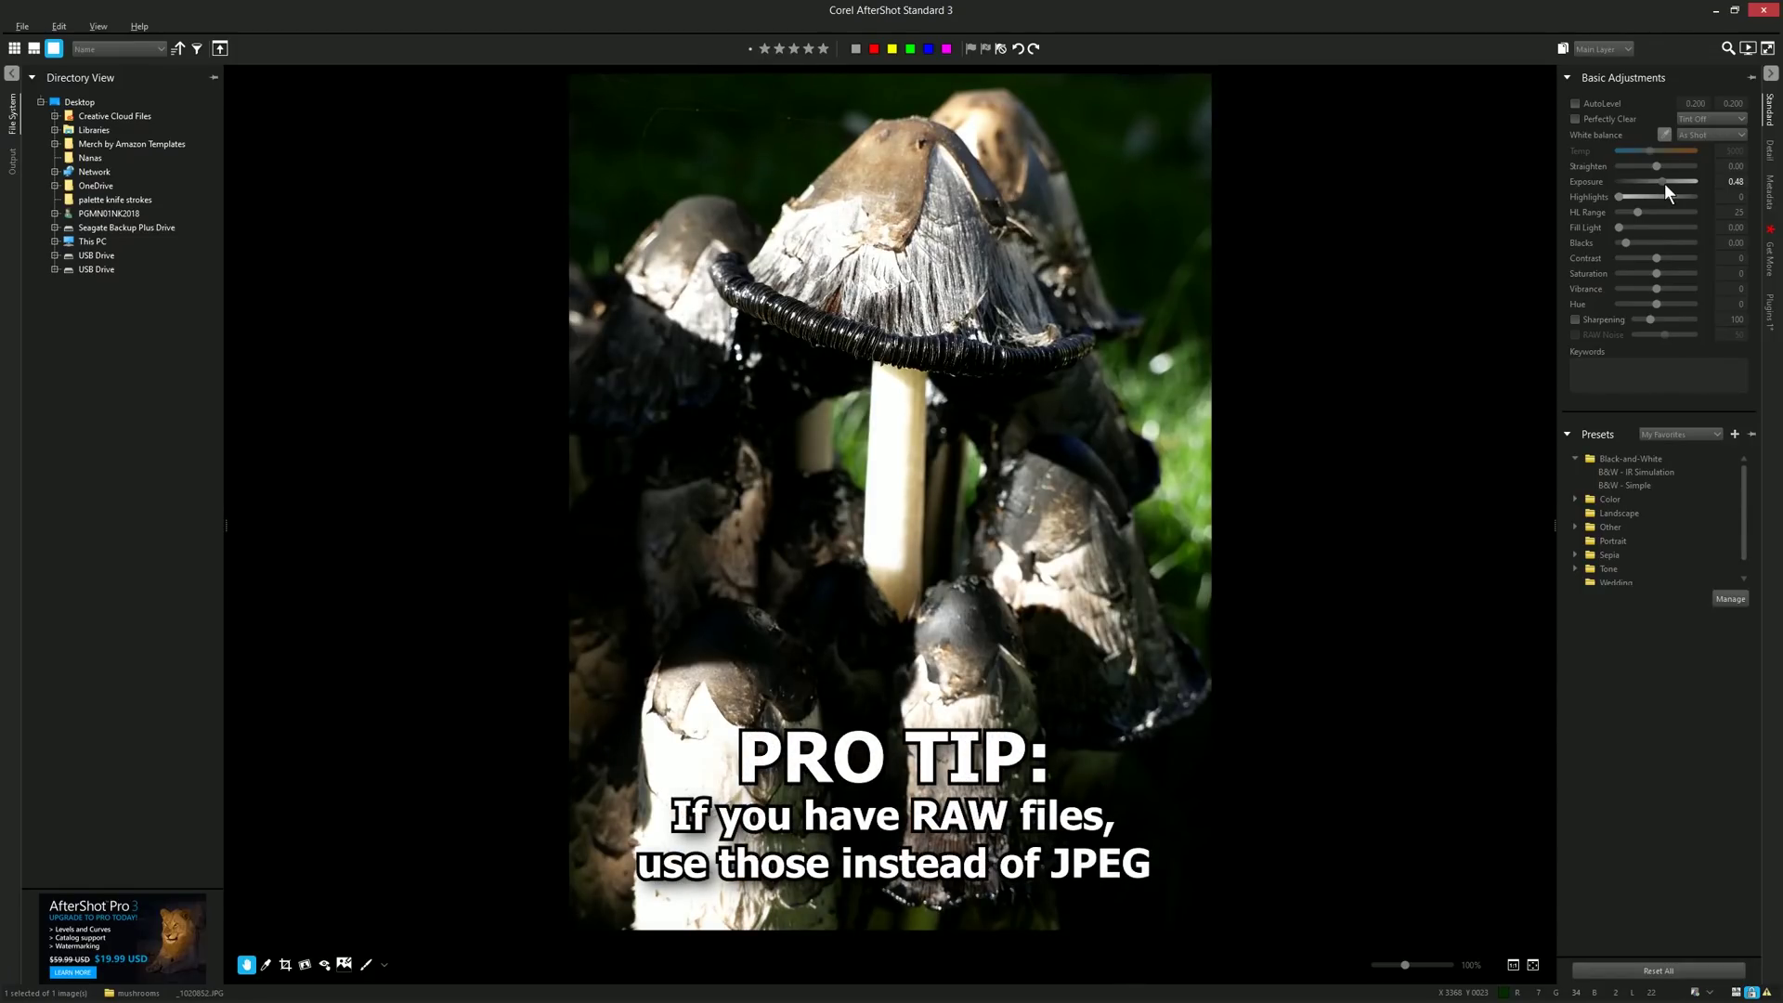
drag(1635, 198, 1669, 273)
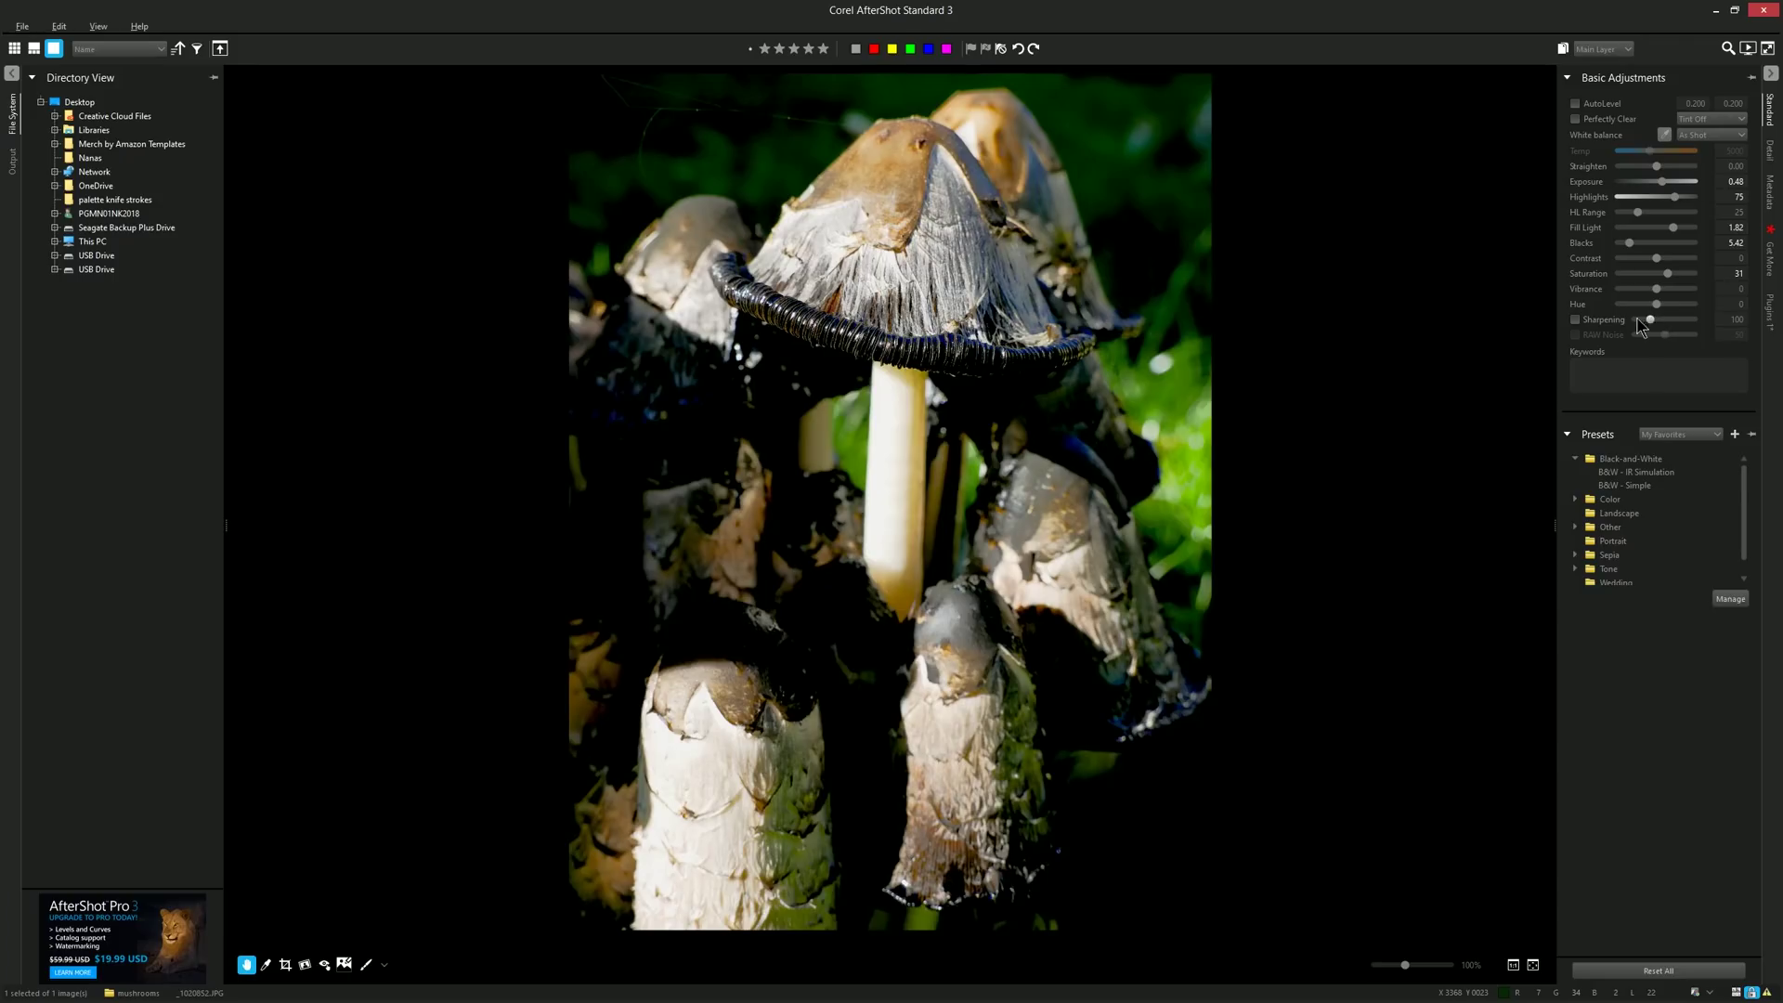
click(1575, 319)
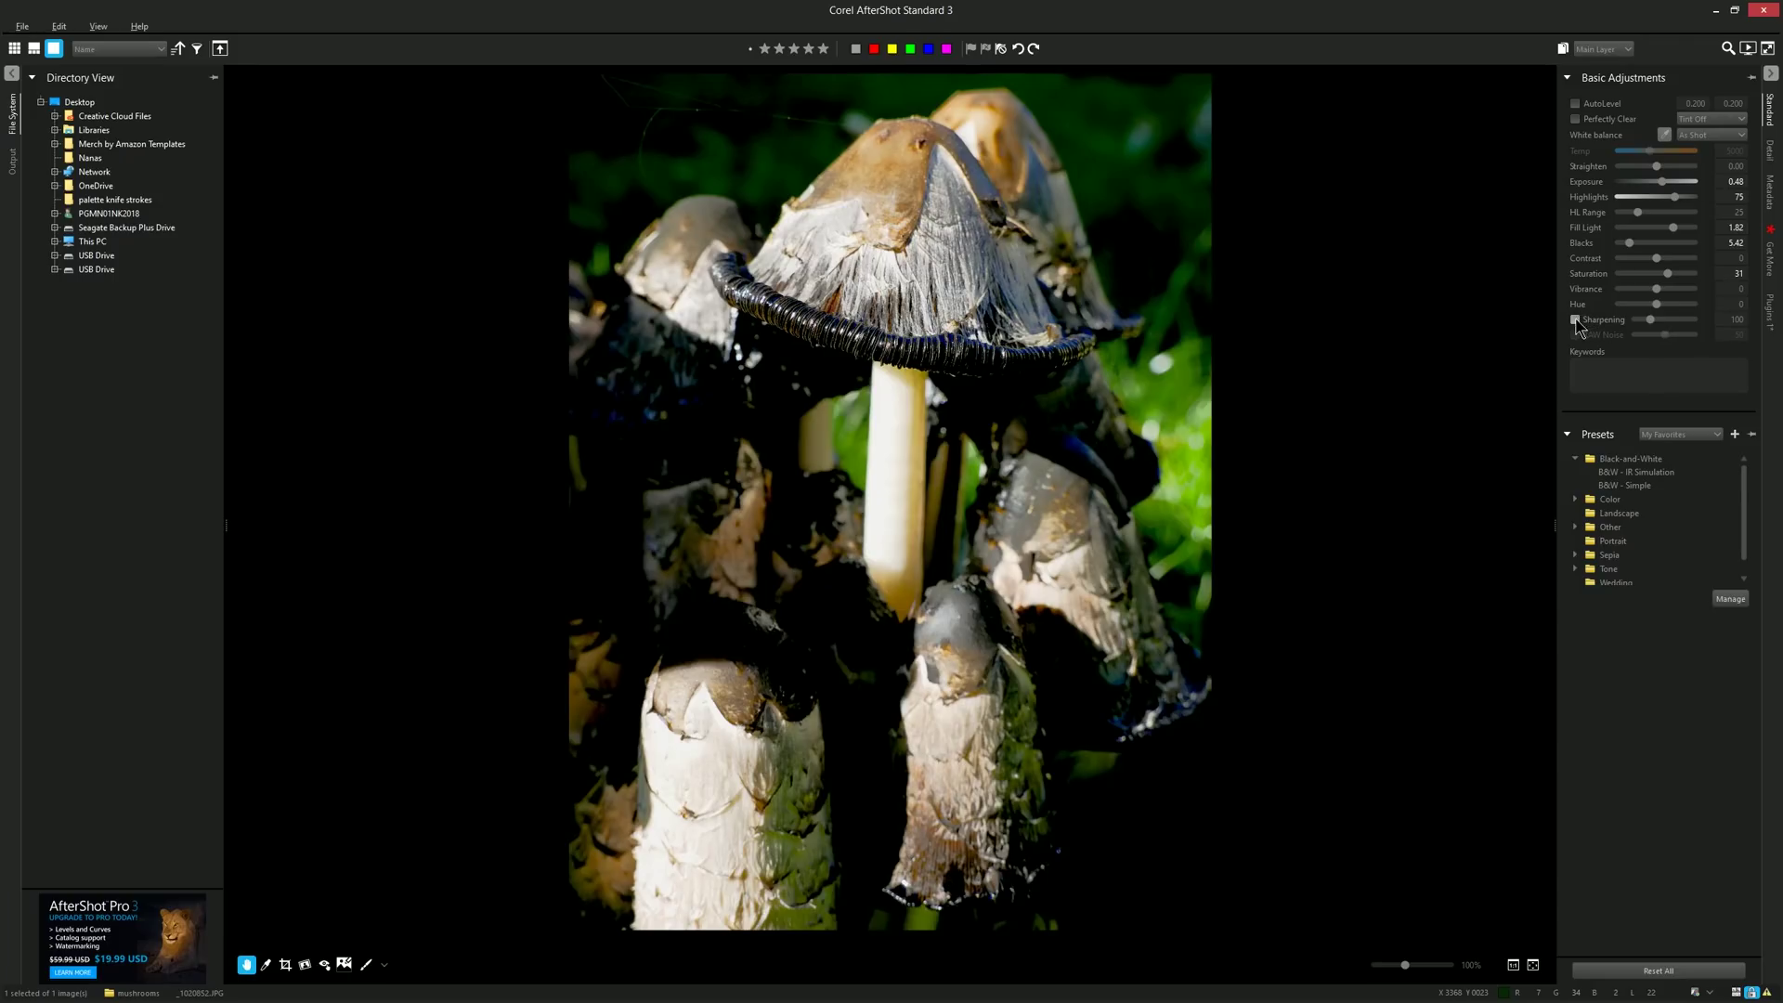
click(1650, 320)
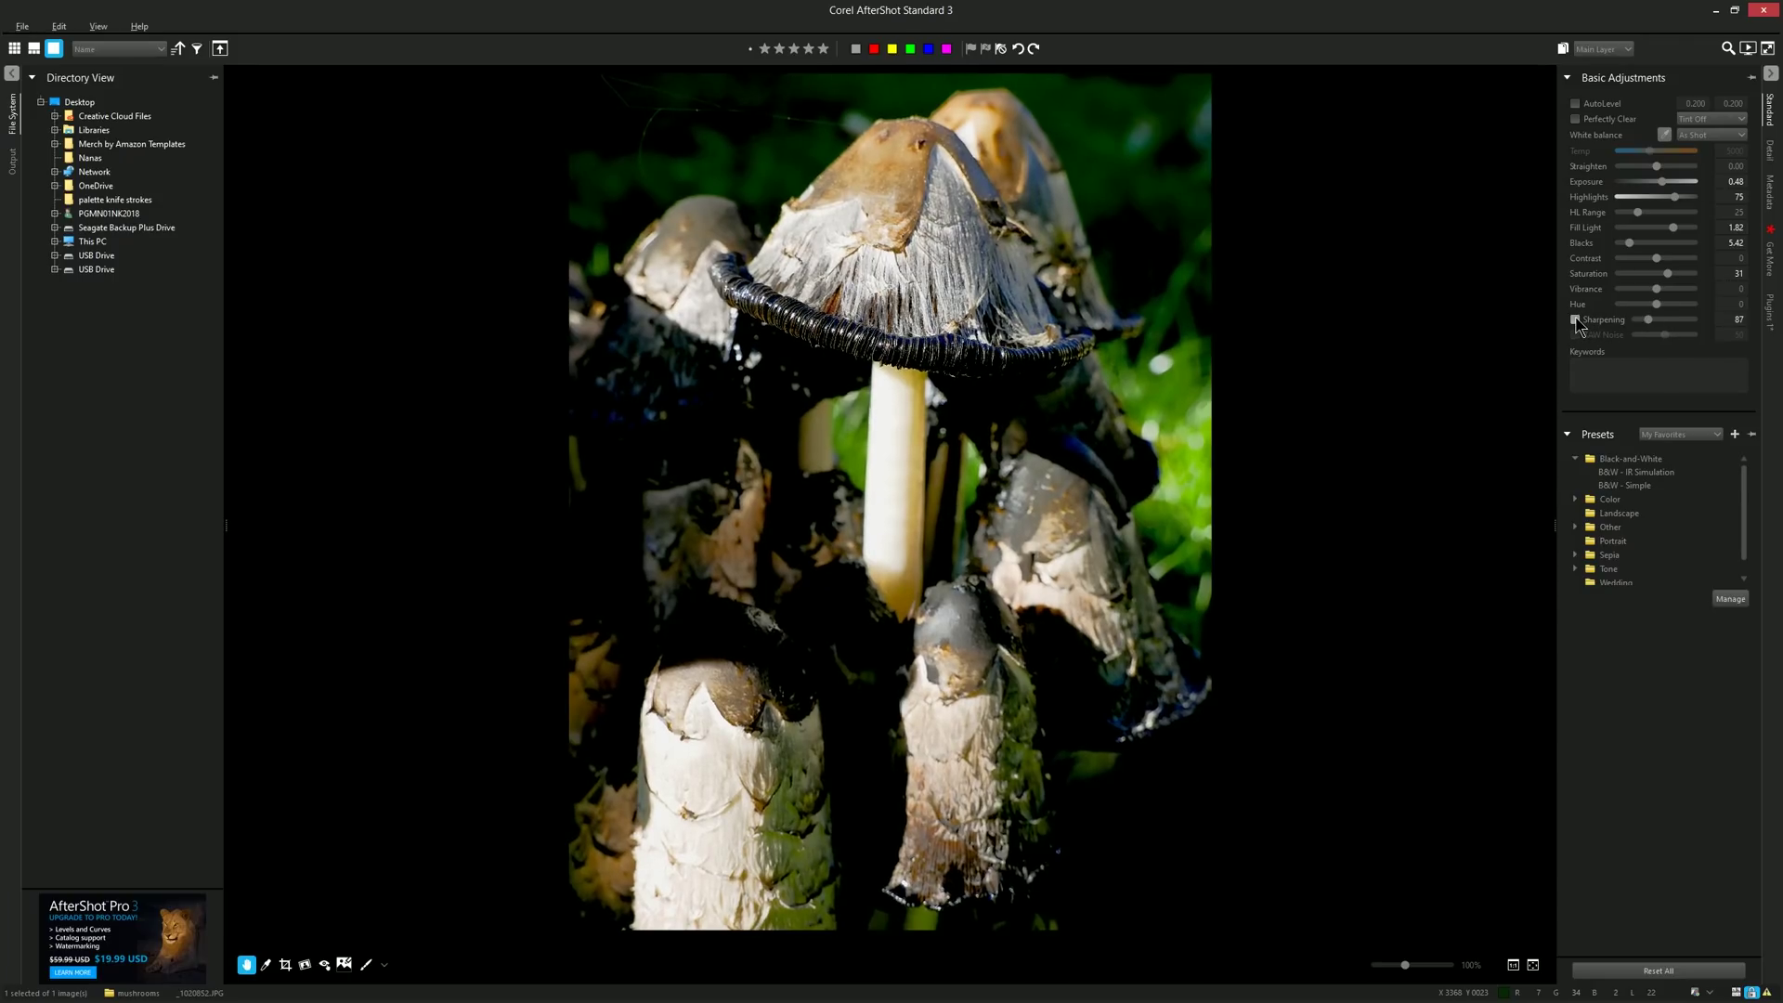
click(1576, 320)
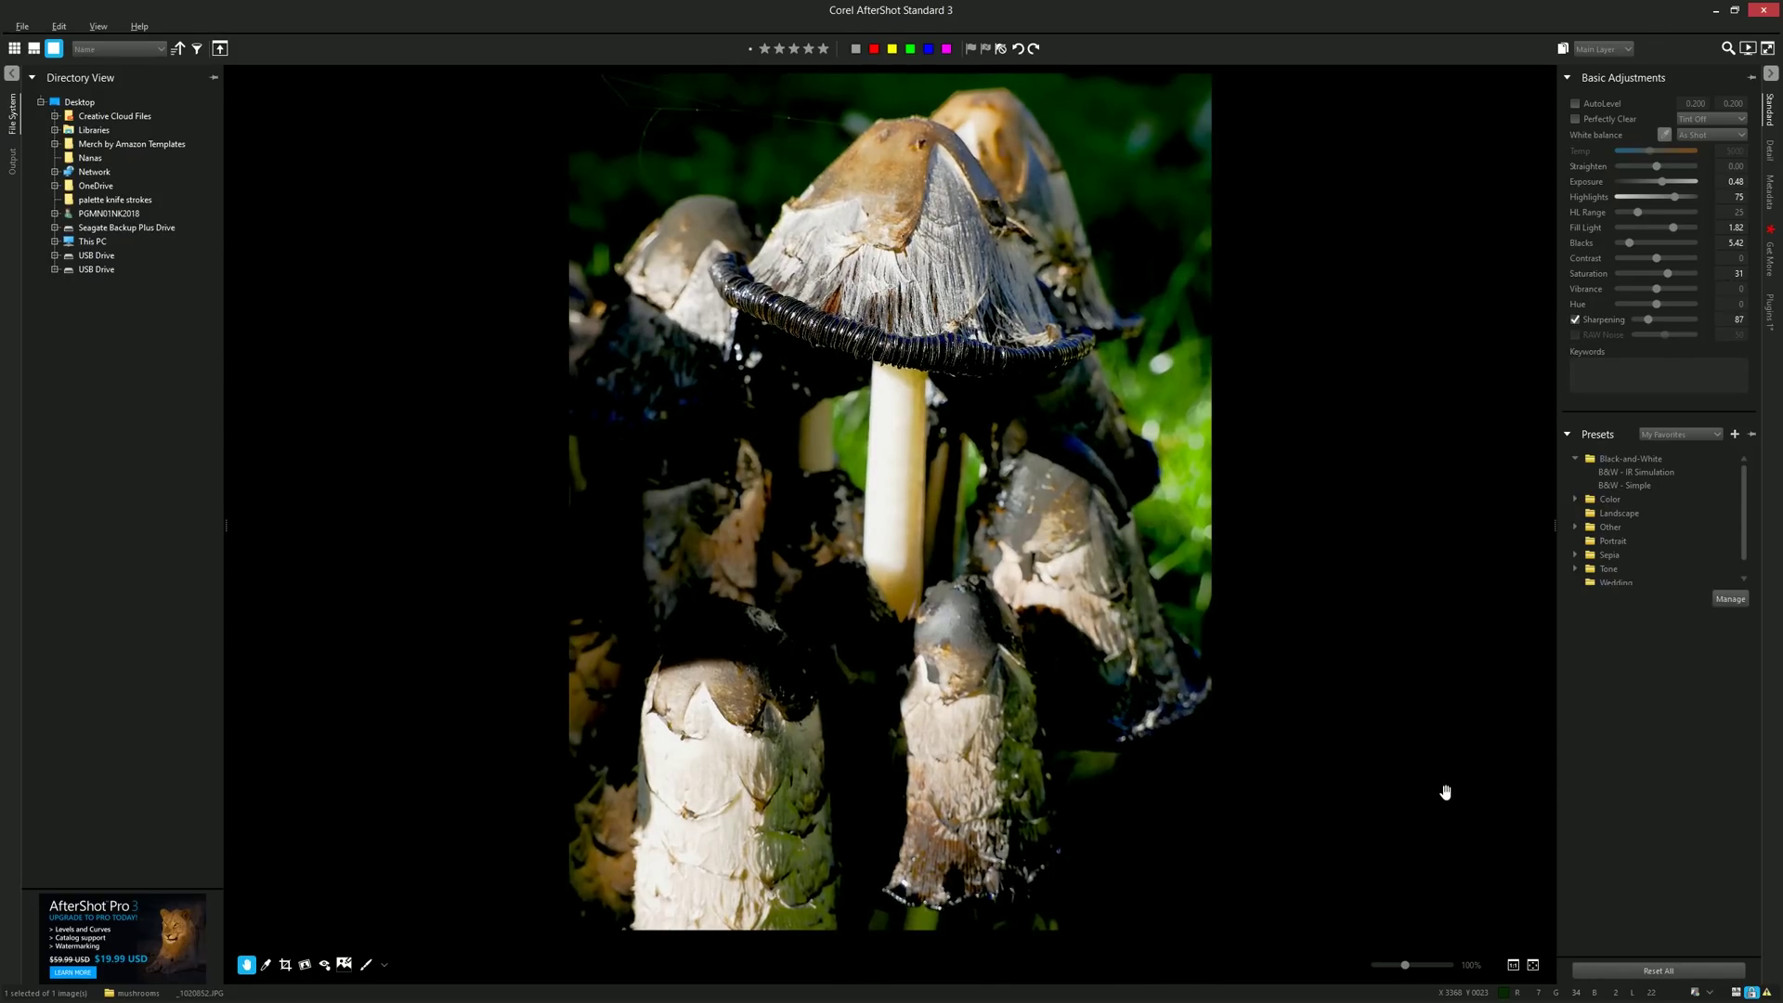
Try AutoLevel and switch it back off, then compare and keep Perfectly Clear enabled.
click(1576, 104)
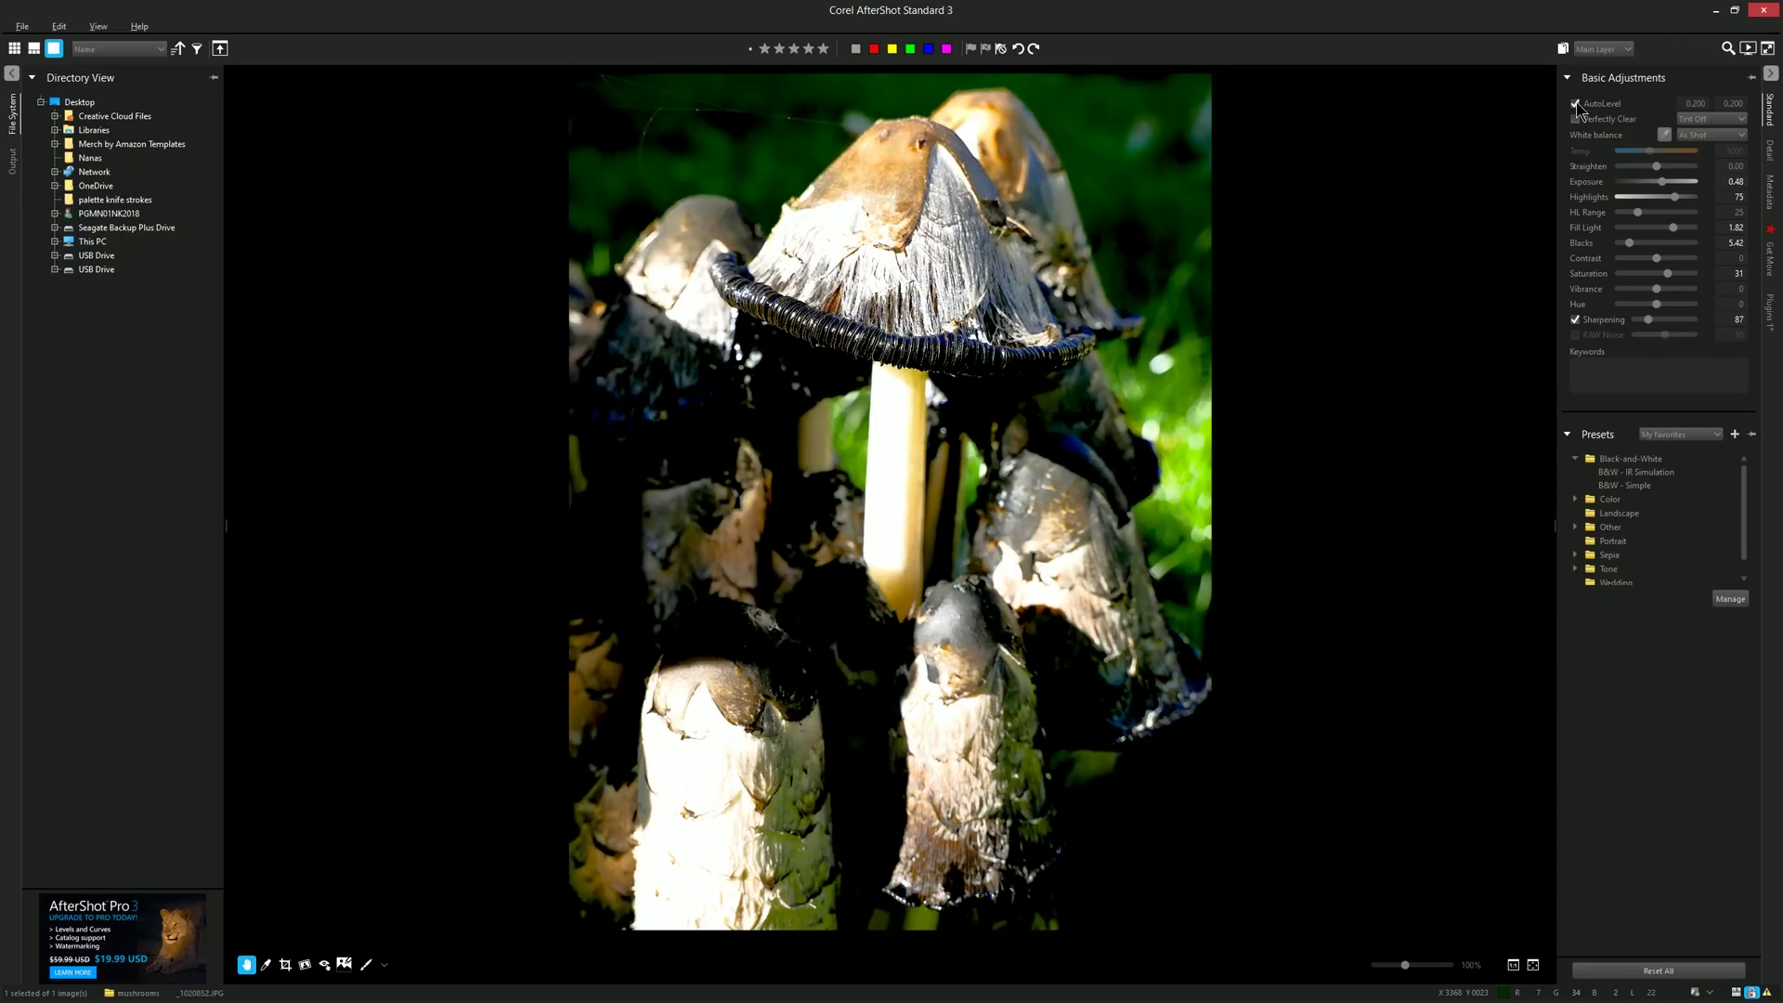
click(1577, 104)
click(1577, 119)
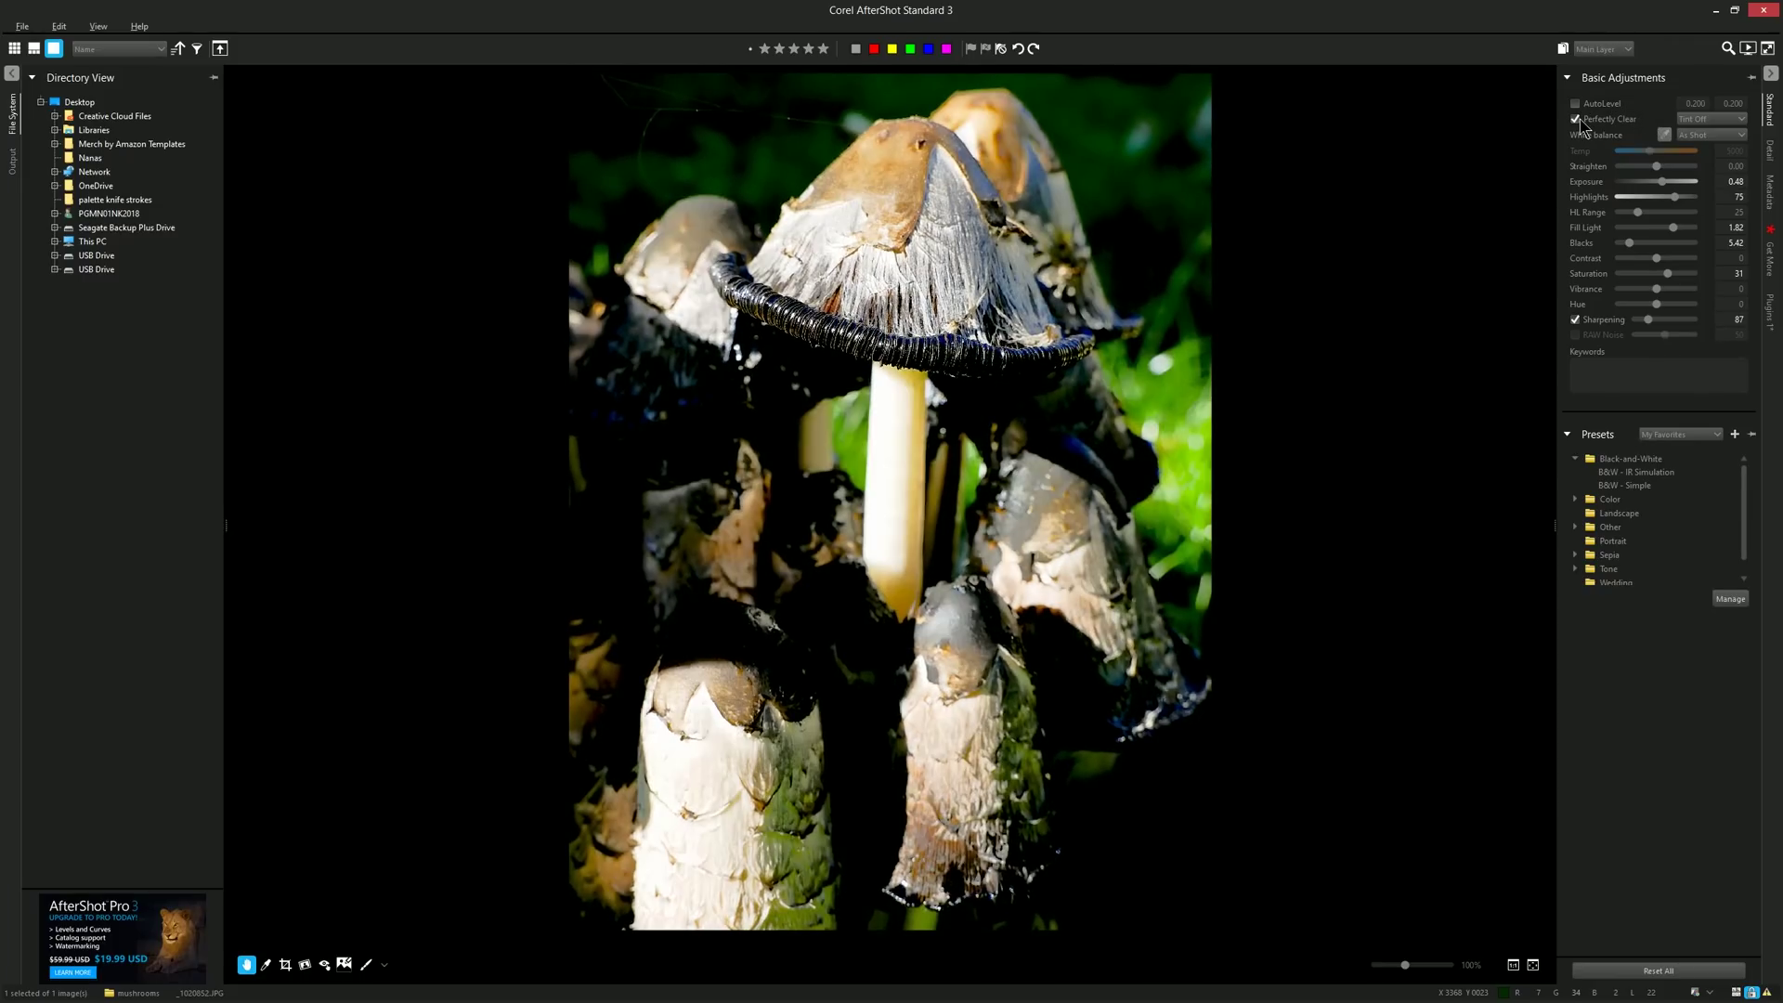
click(1576, 118)
click(1576, 119)
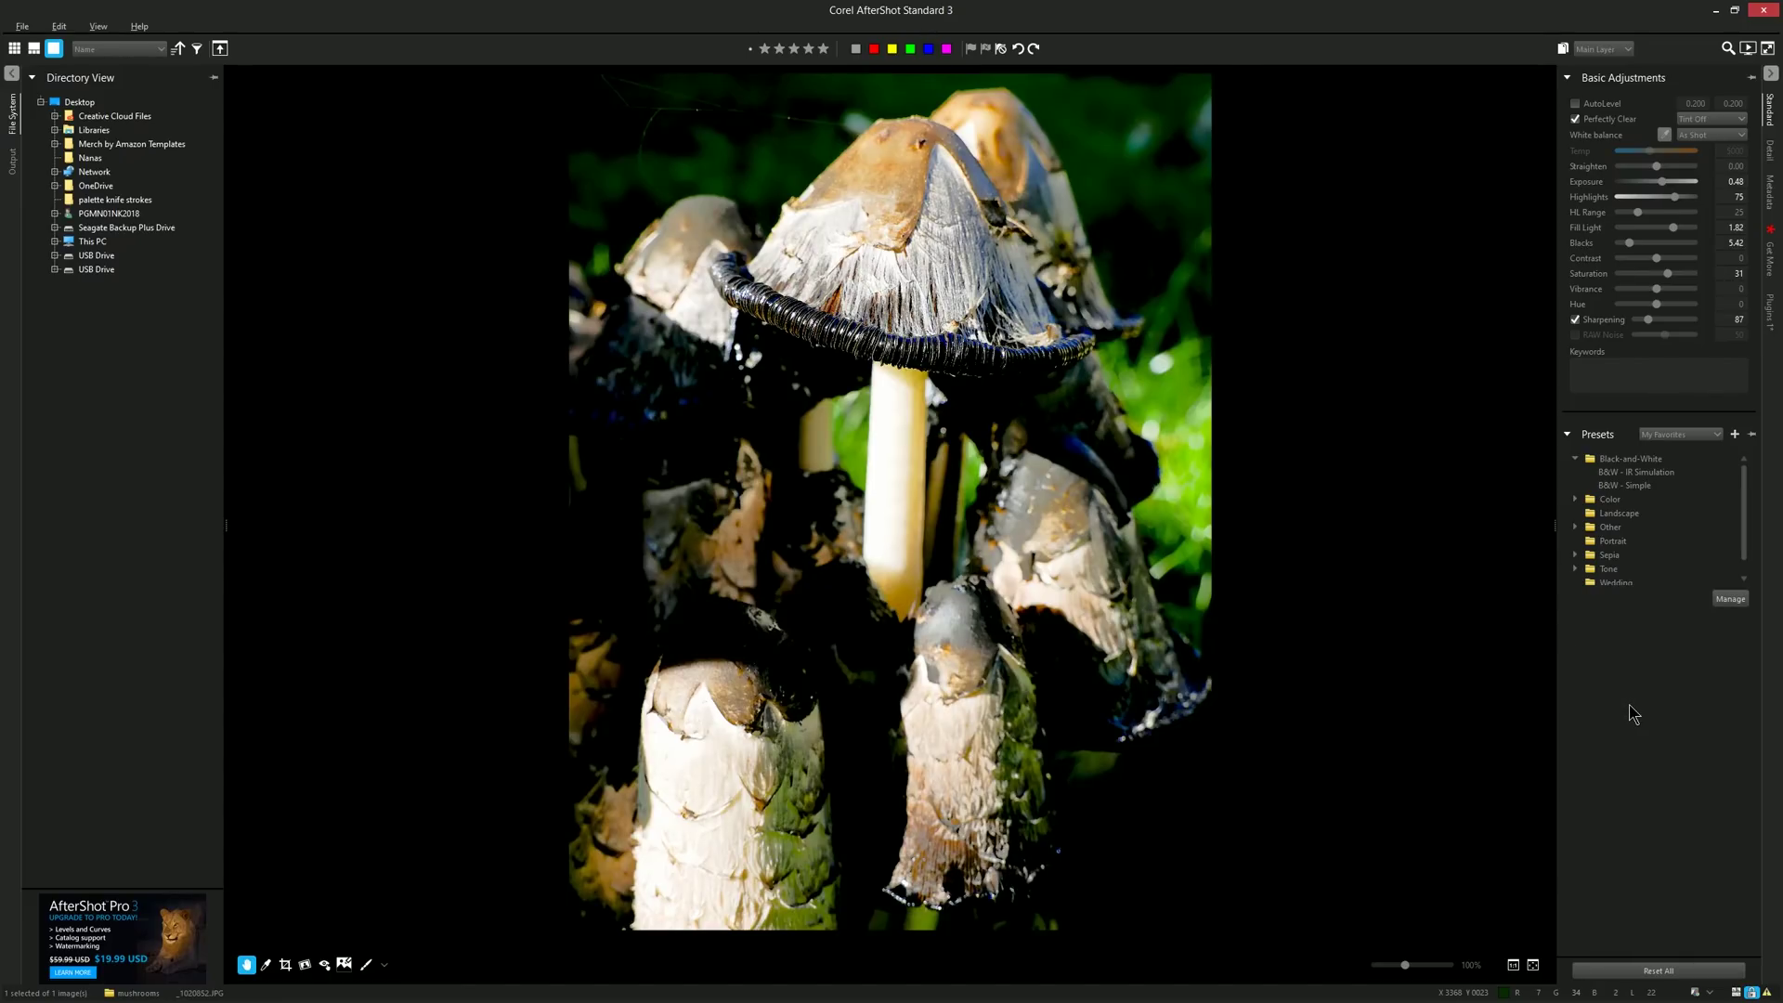
Enable Lens Correction vignette correction with strength -1.50.
click(1771, 151)
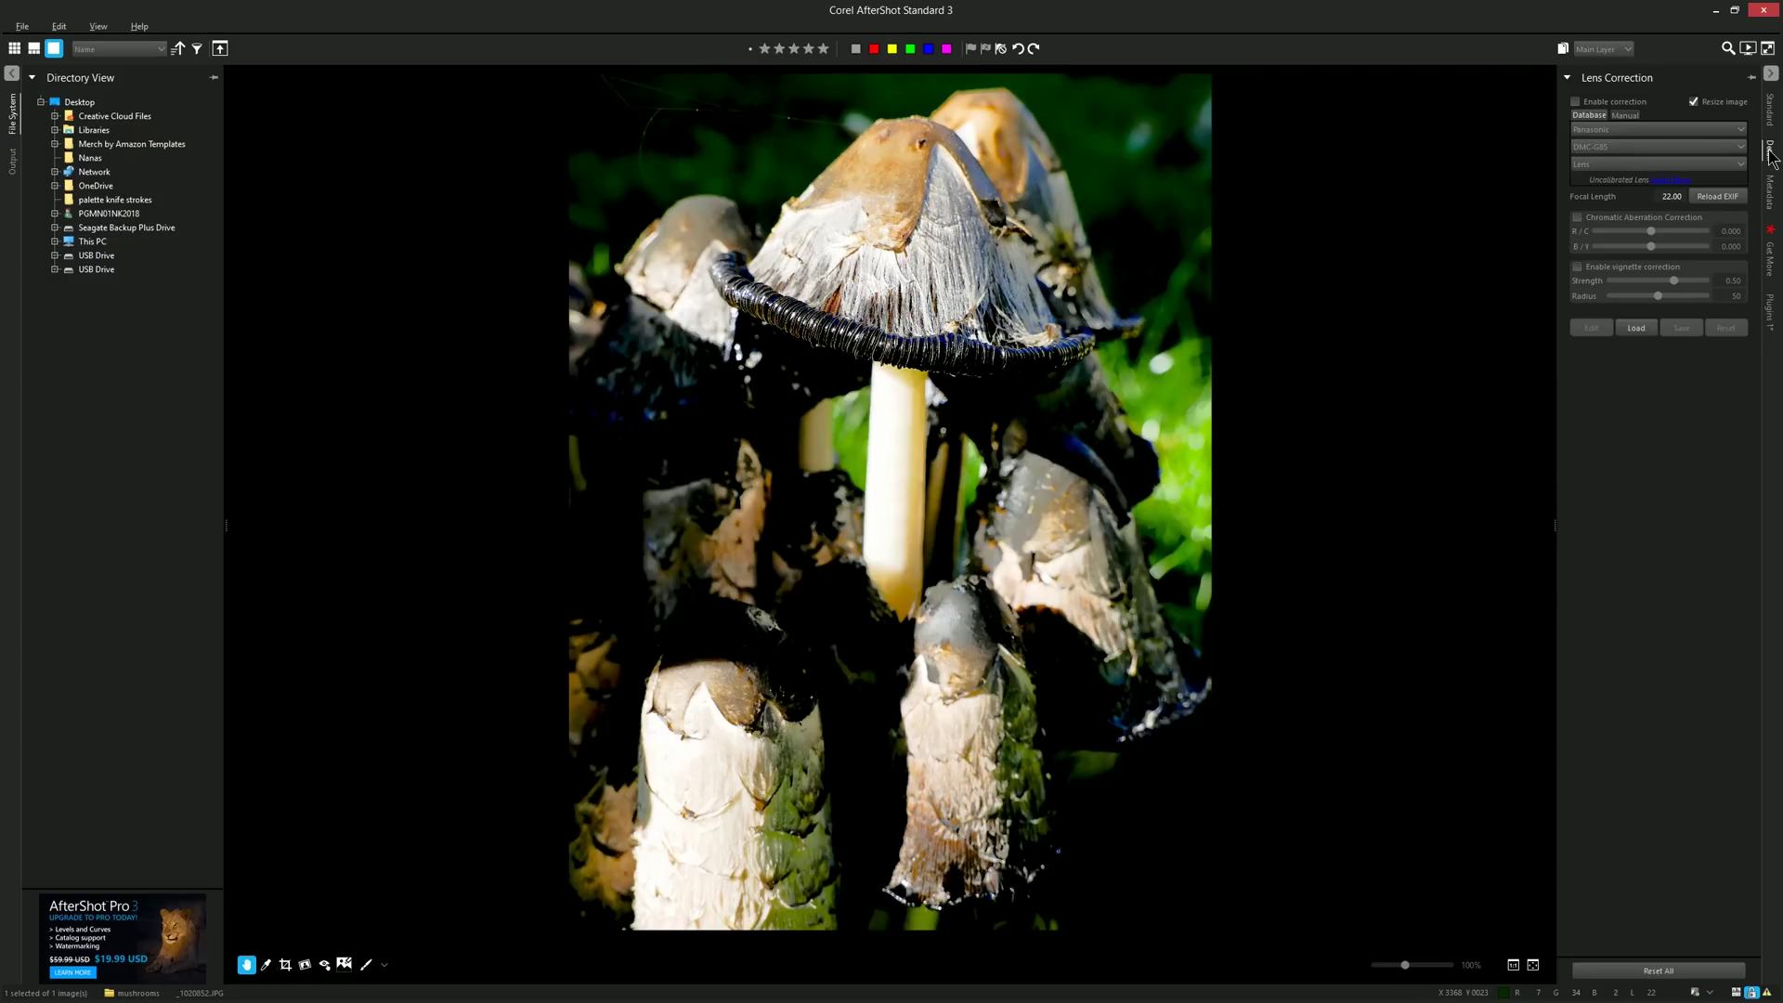
click(1577, 266)
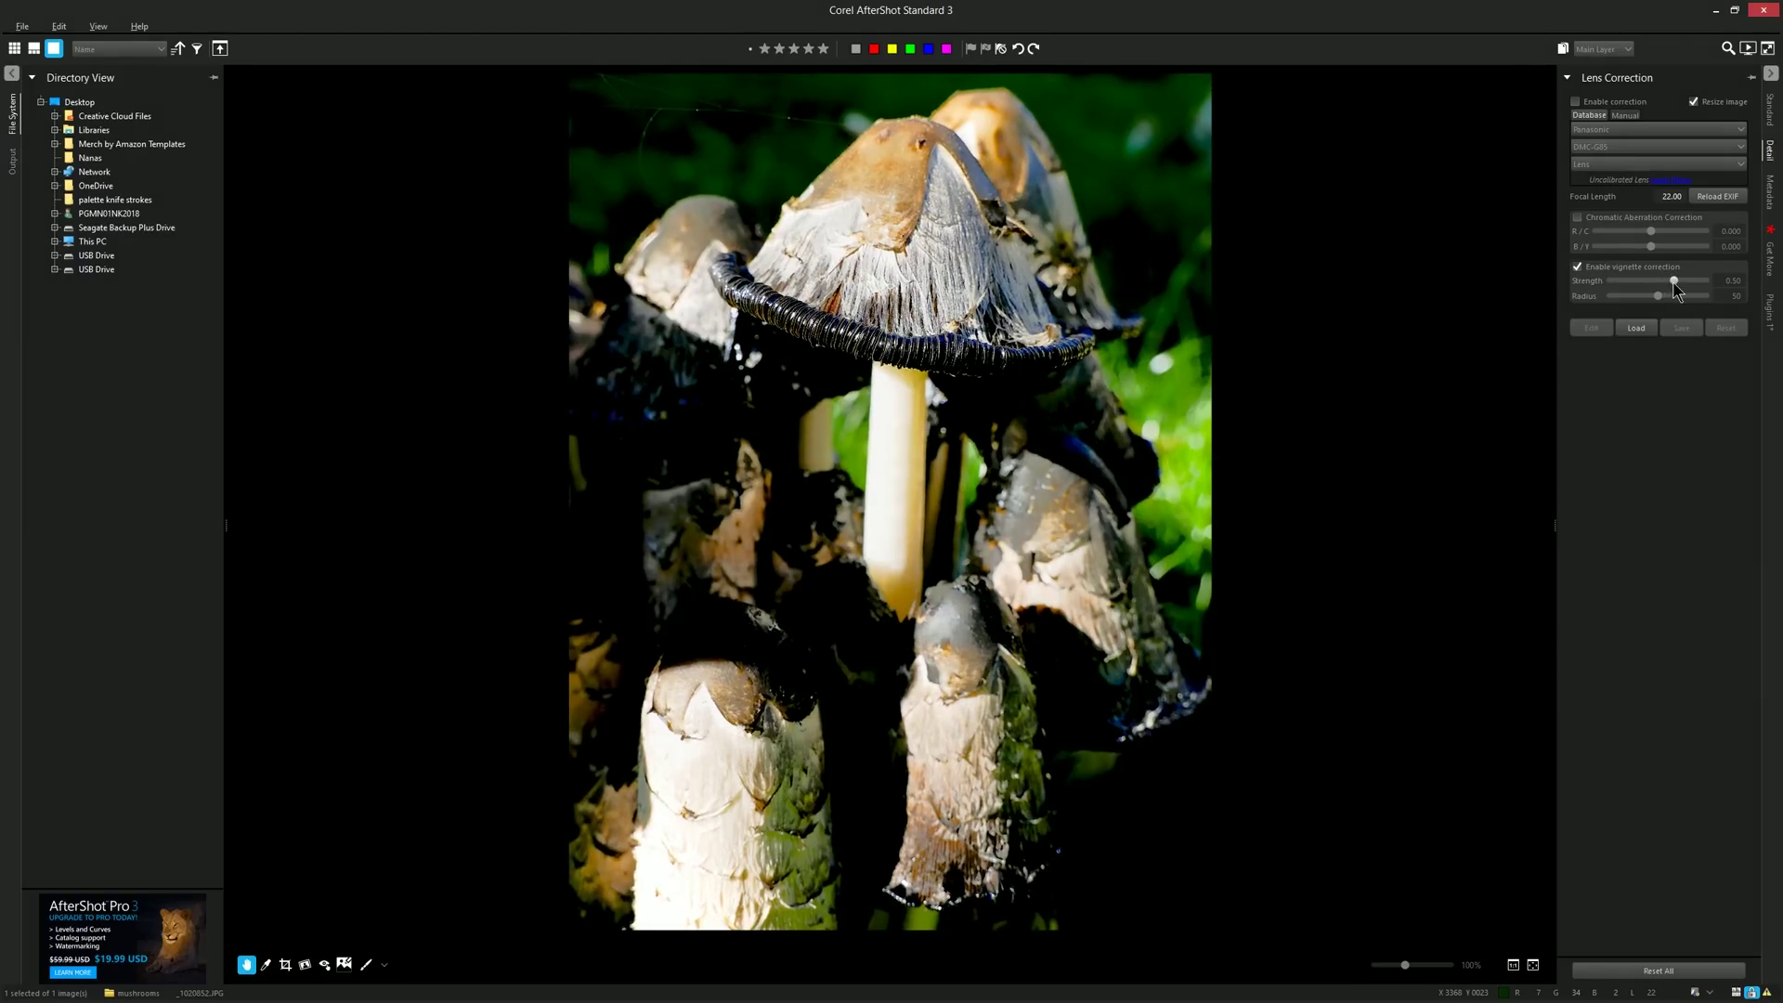
drag(1675, 284, 1608, 288)
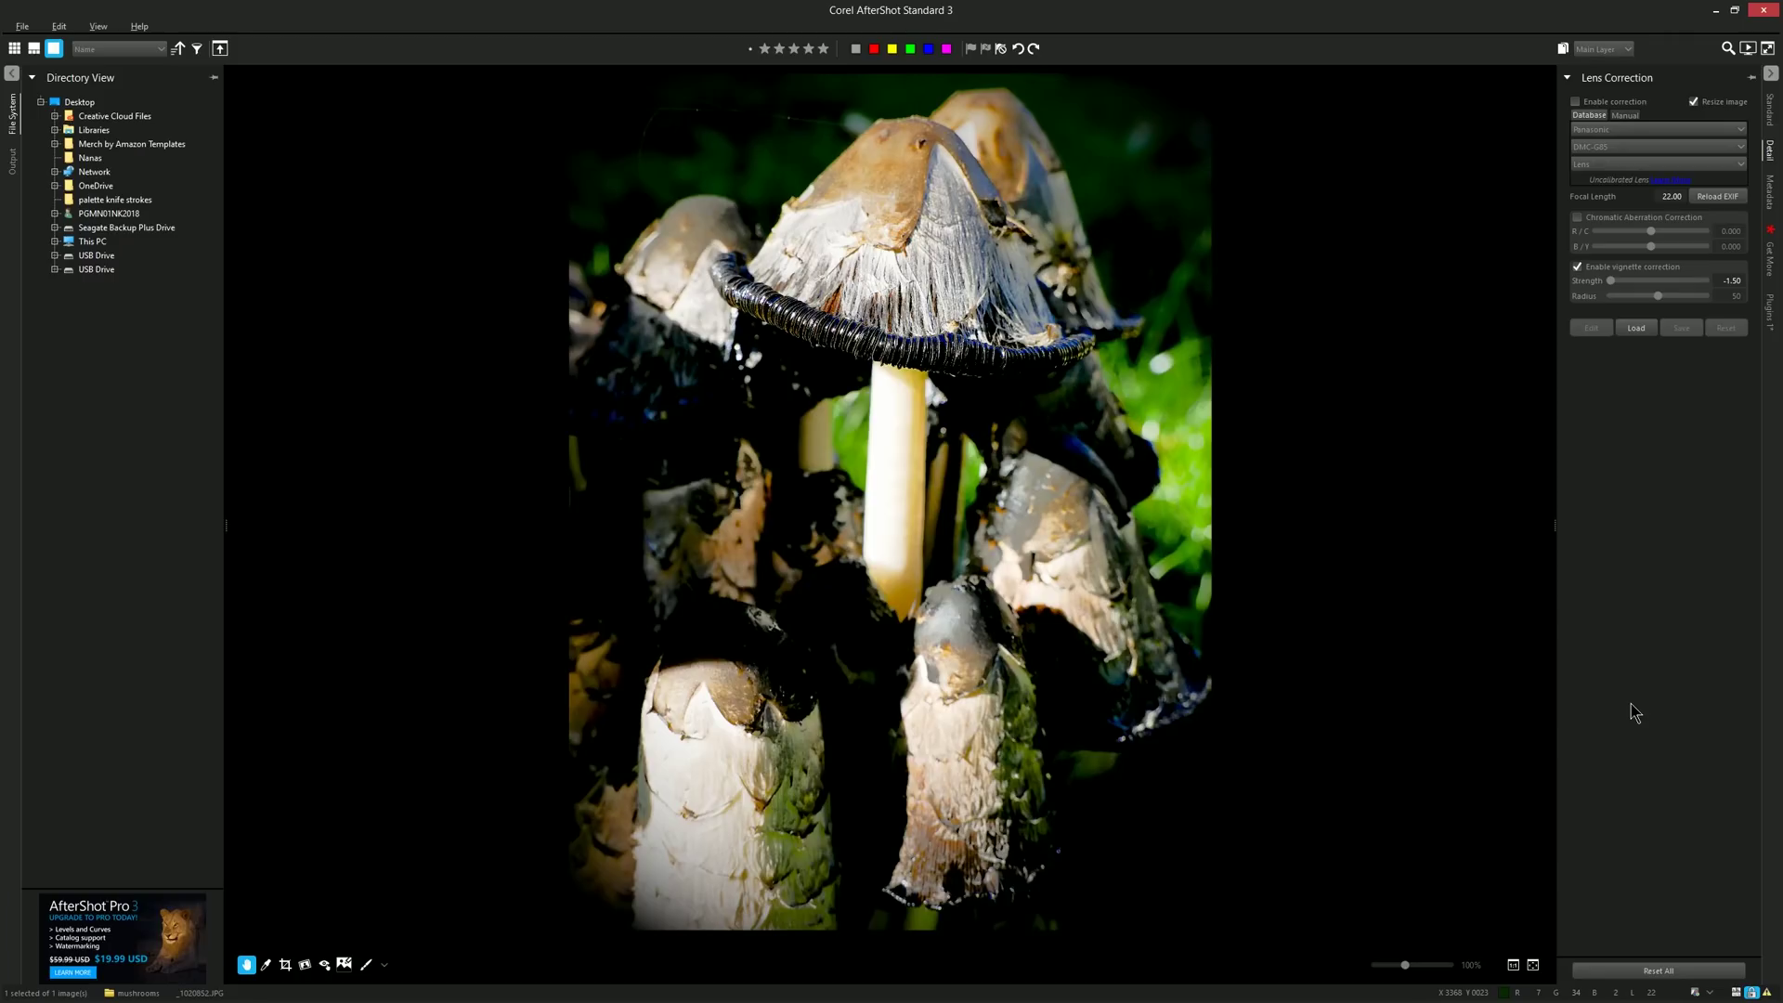
Enable the Color Equalizer plugin and adjust luminance, boosting green to 89.
click(1773, 314)
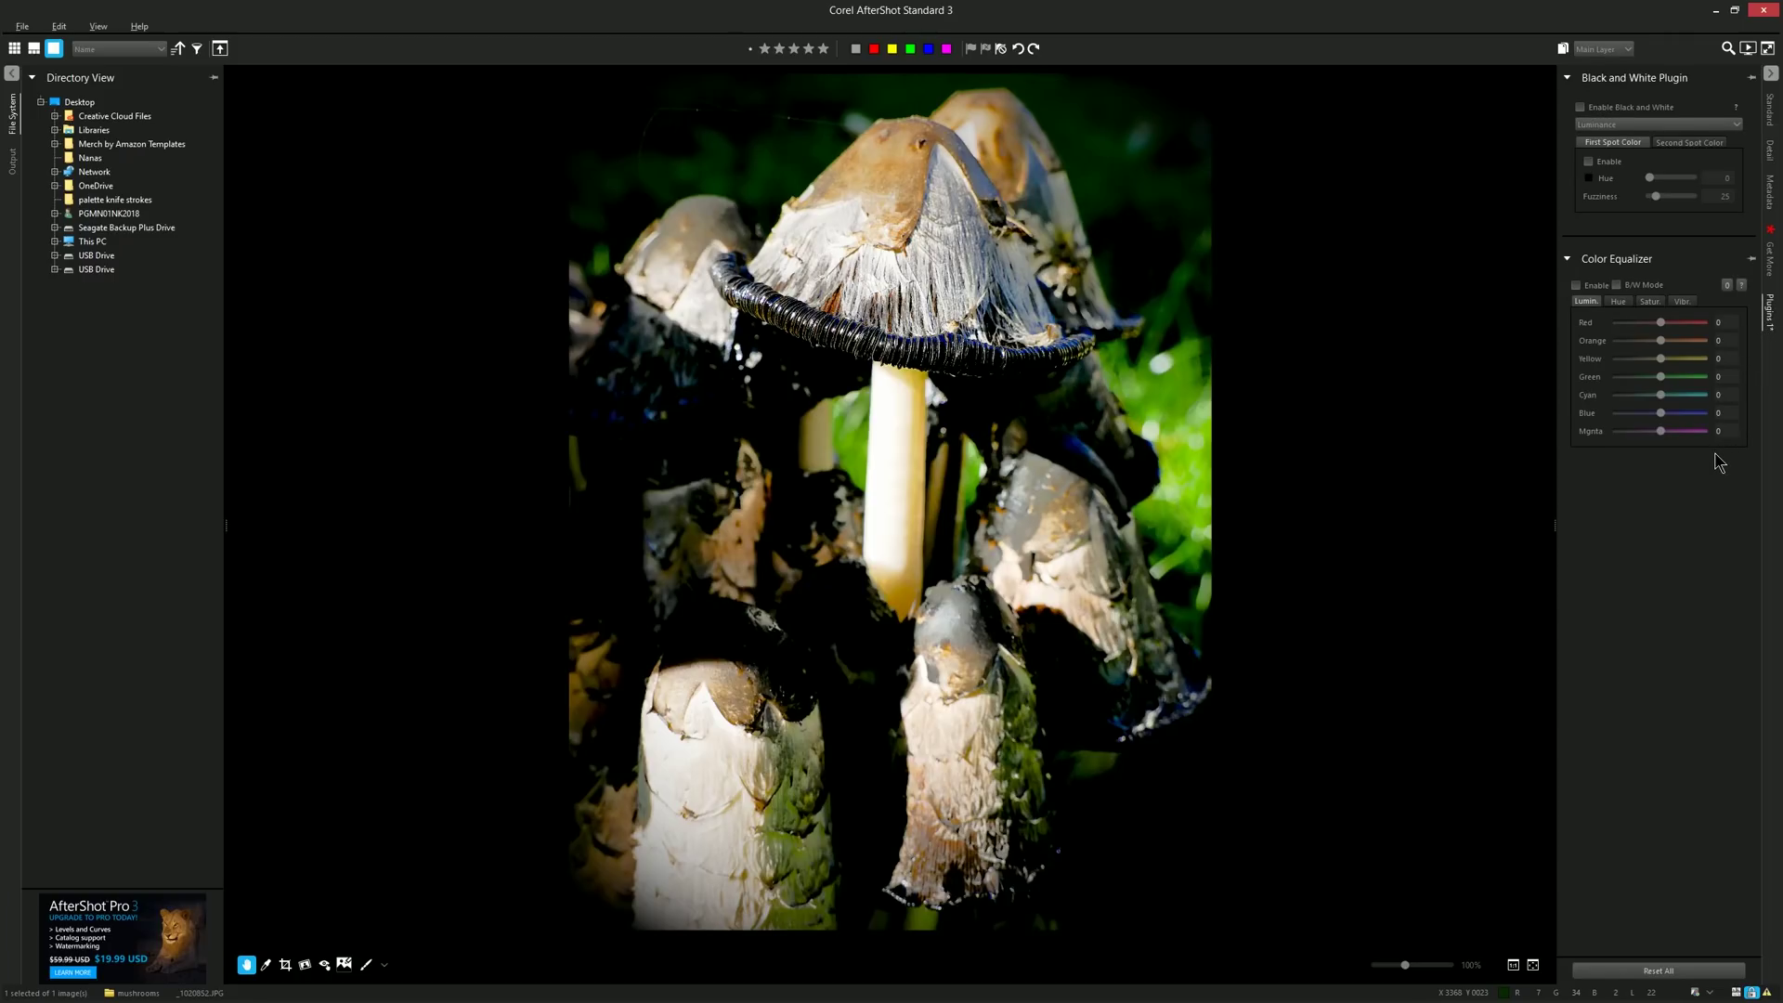
click(1576, 285)
drag(1661, 322, 1671, 431)
Set I/O Threads to 2 in the Performance preferences and confirm with OK.
click(59, 26)
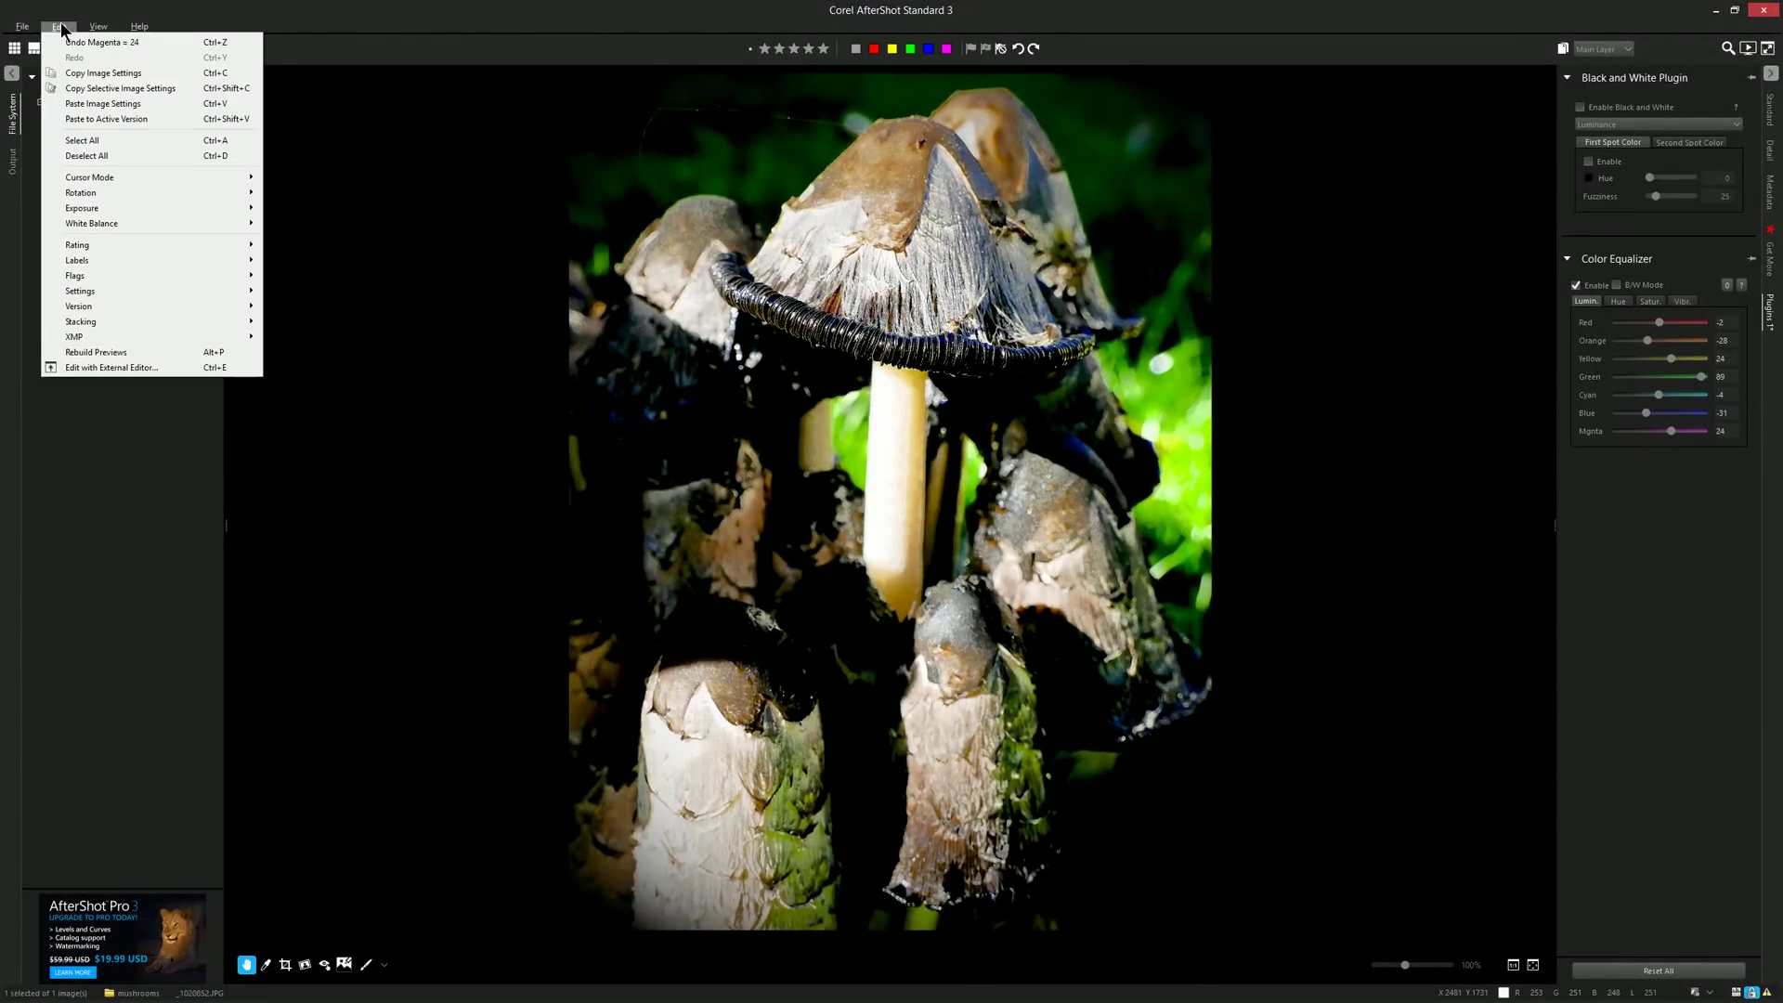
mouse_move(26, 26)
click(54, 177)
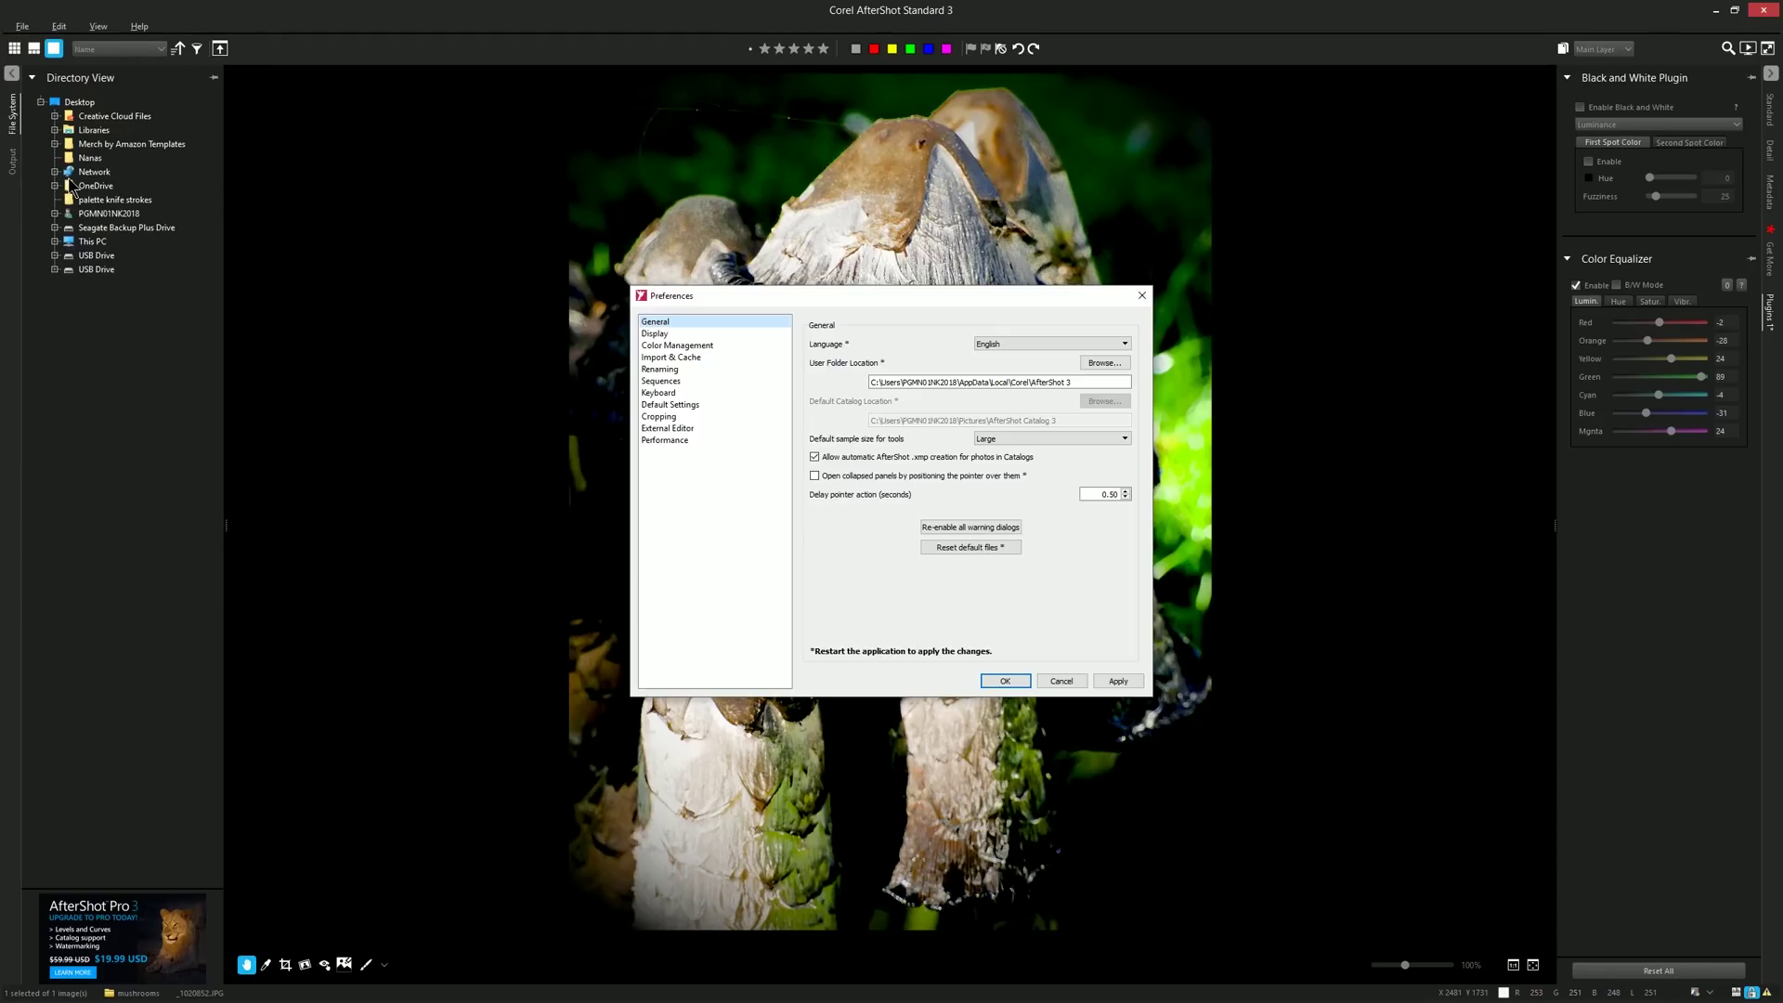
click(701, 441)
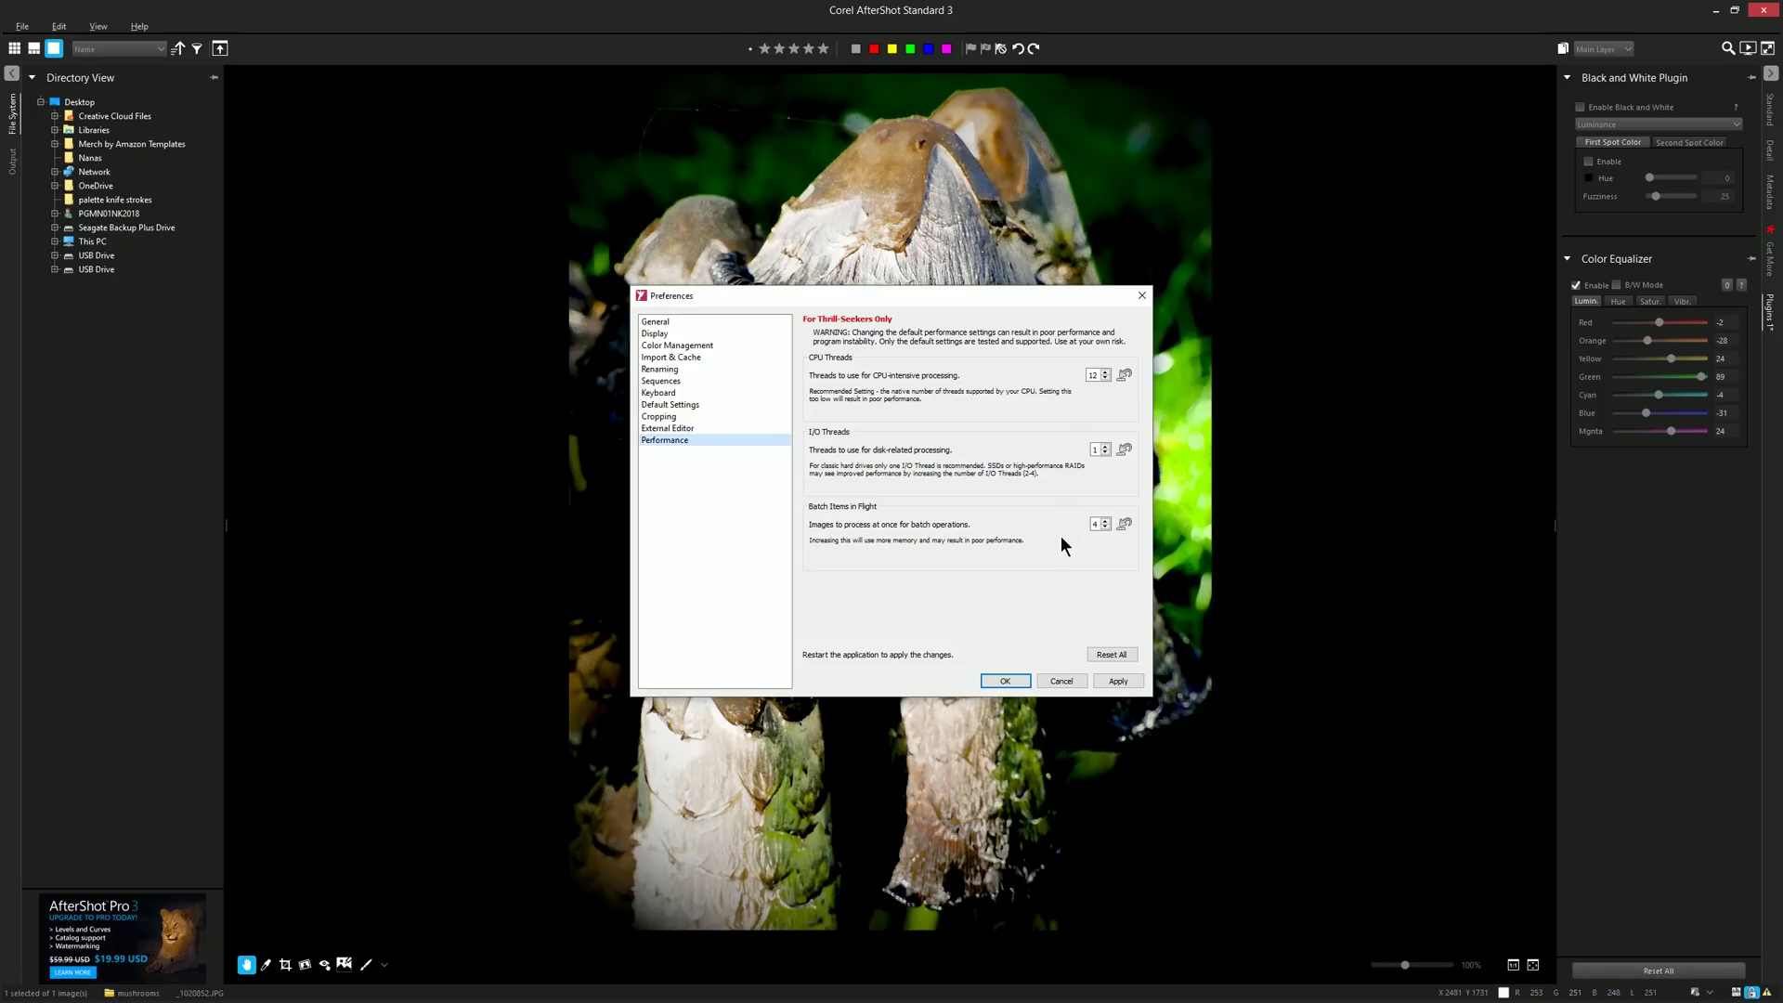
double_click(1102, 449)
text(2)
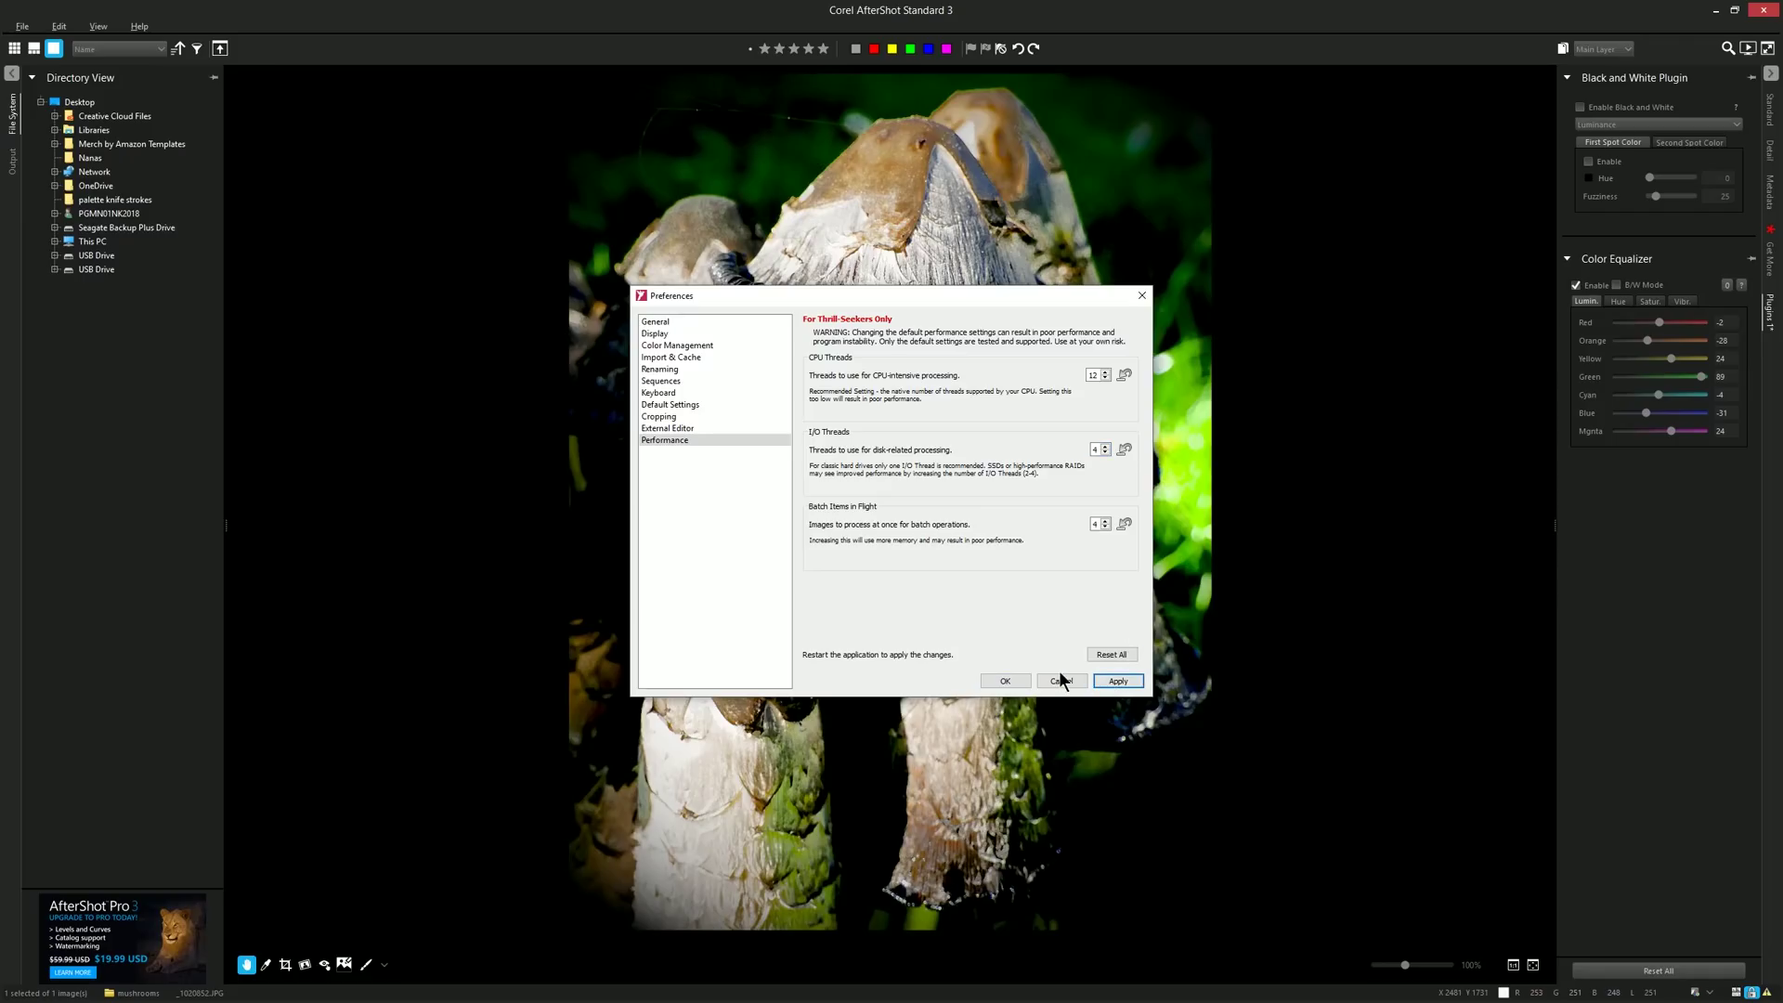
click(1016, 683)
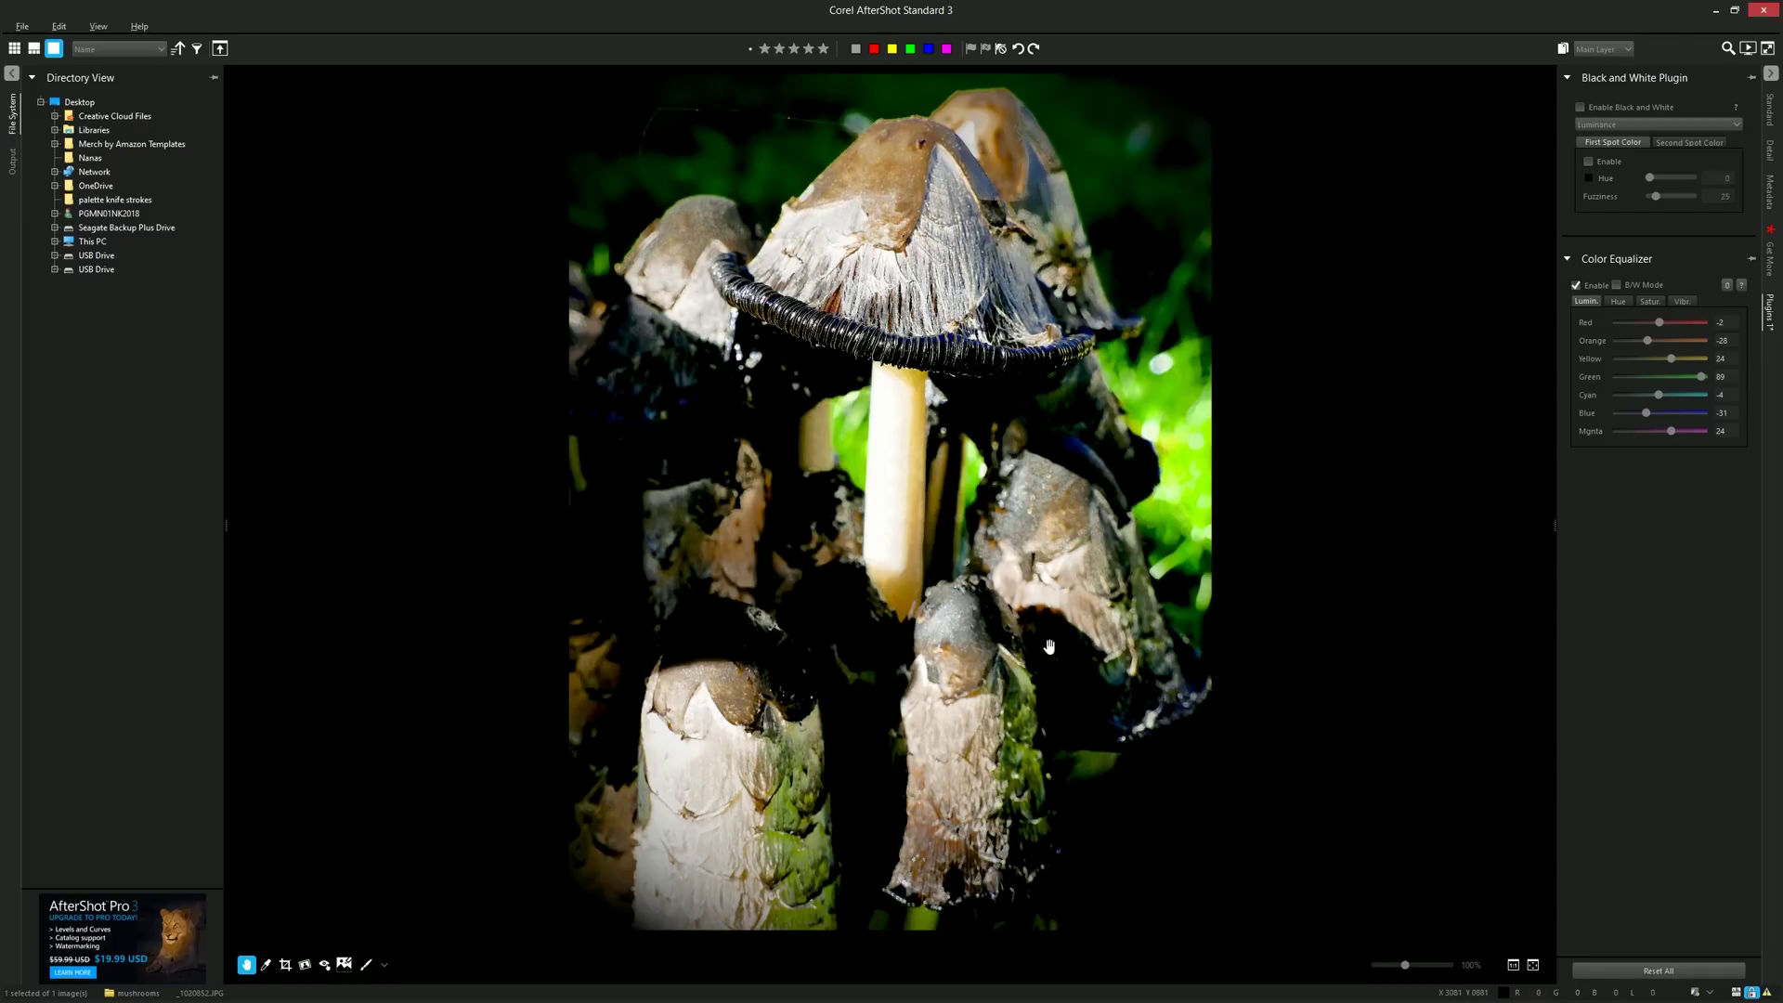
Nudge red luminance to -1, then set the export to TIFF (16 bit) at Normal size.
drag(1661, 322, 1658, 321)
click(21, 28)
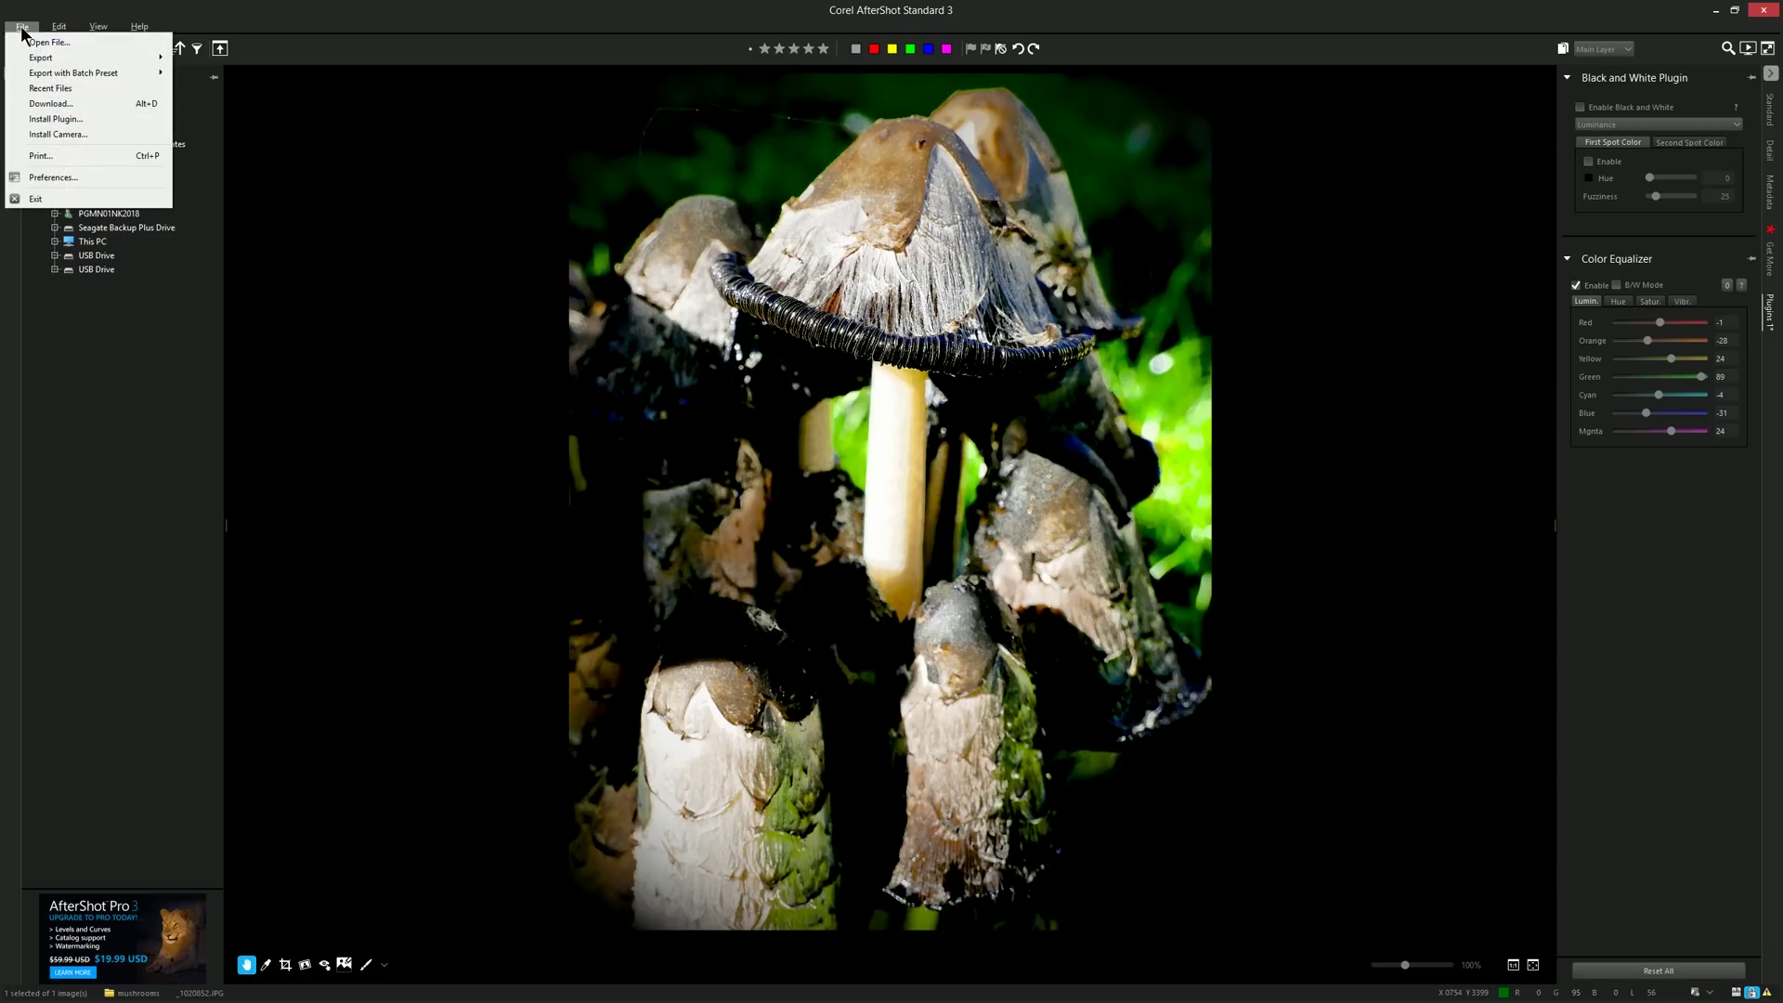
mouse_move(73, 60)
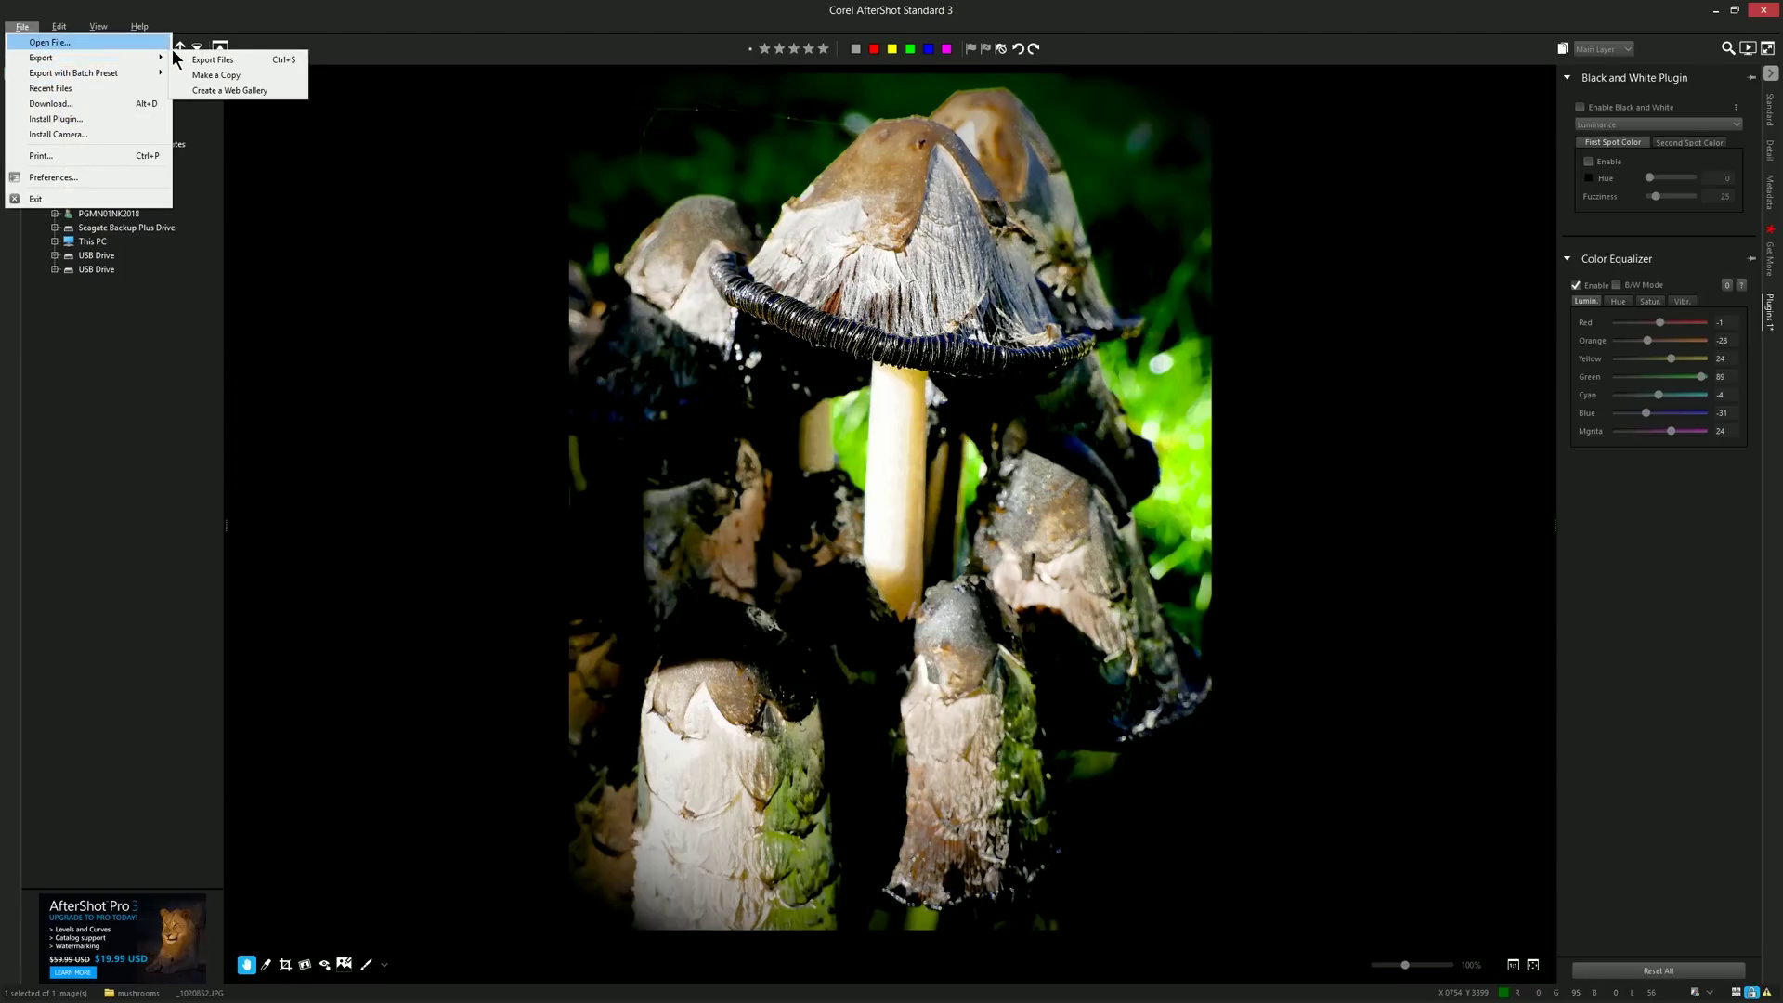
click(223, 61)
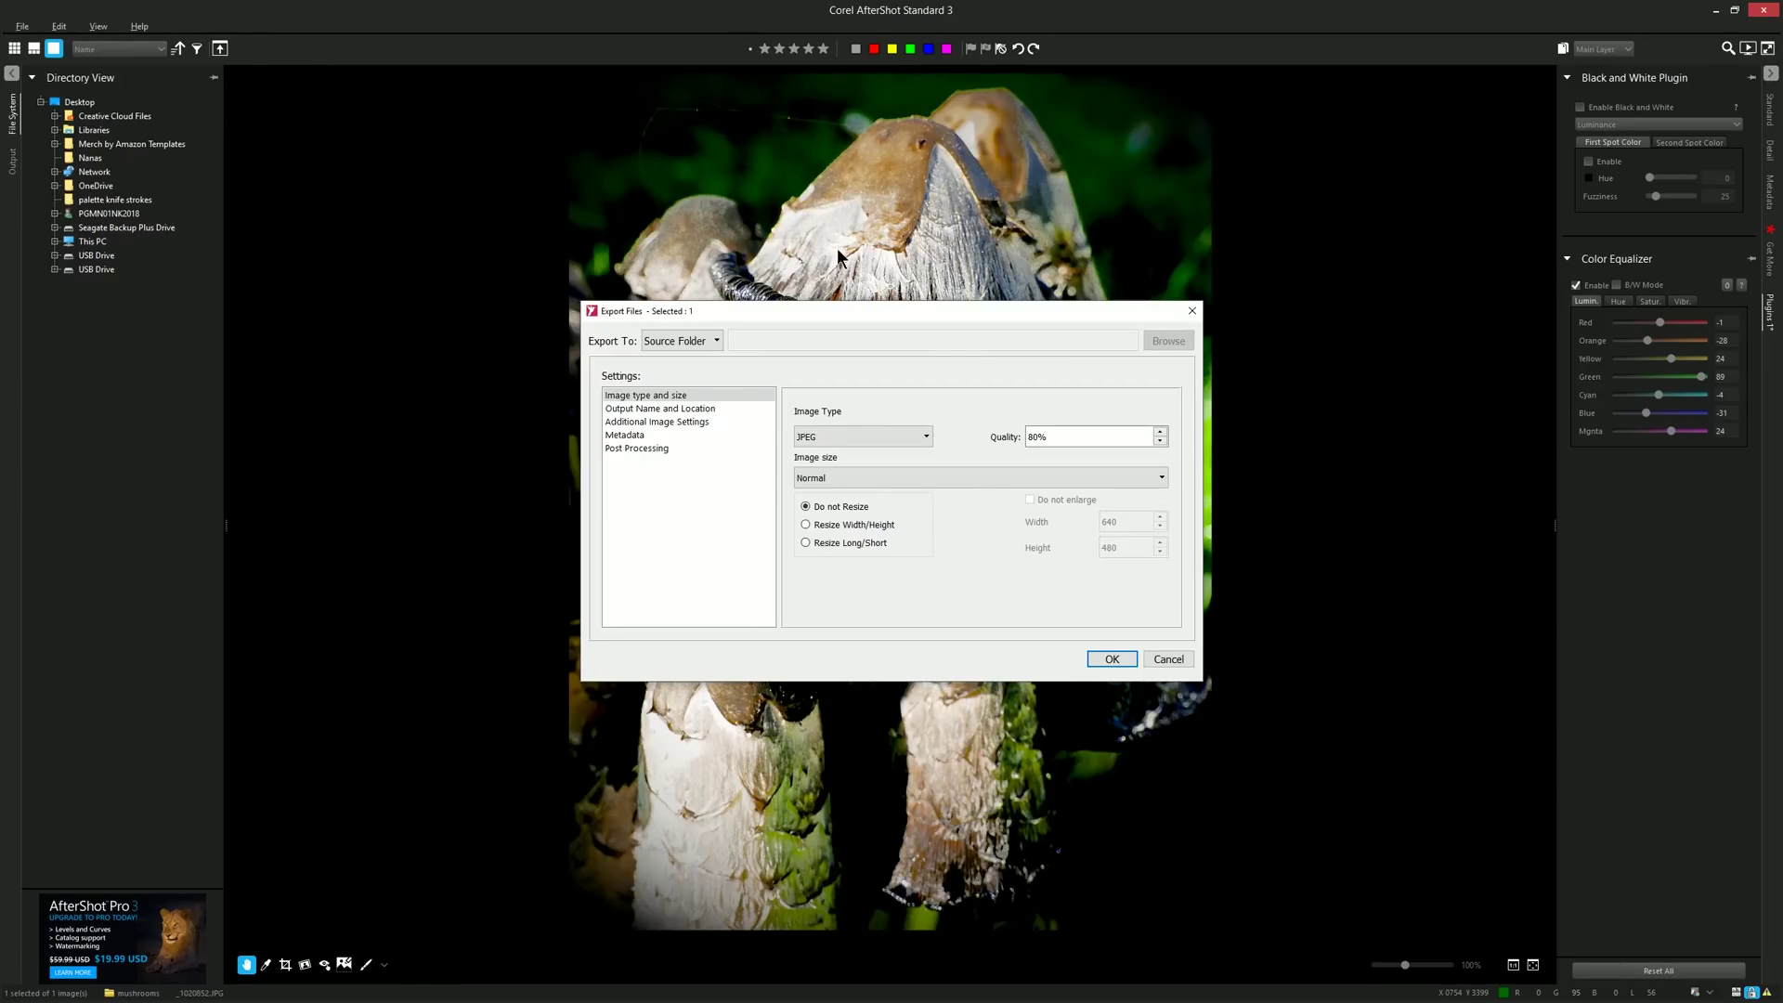
click(885, 437)
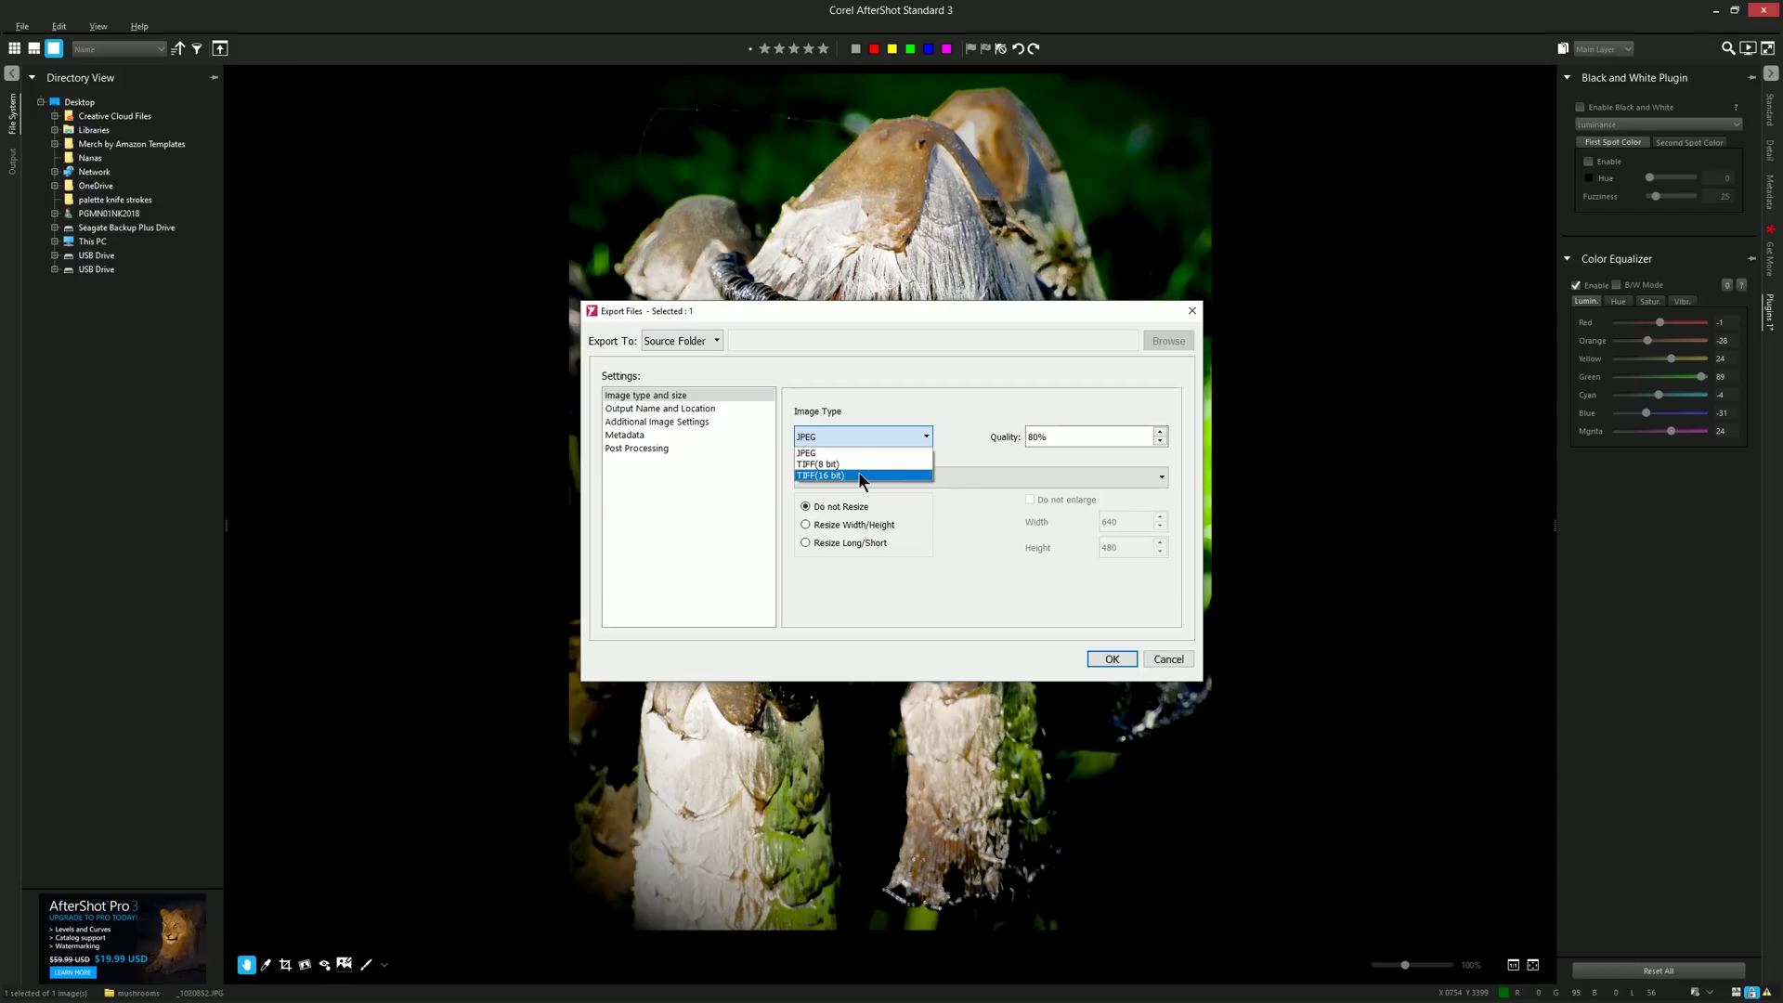
click(858, 473)
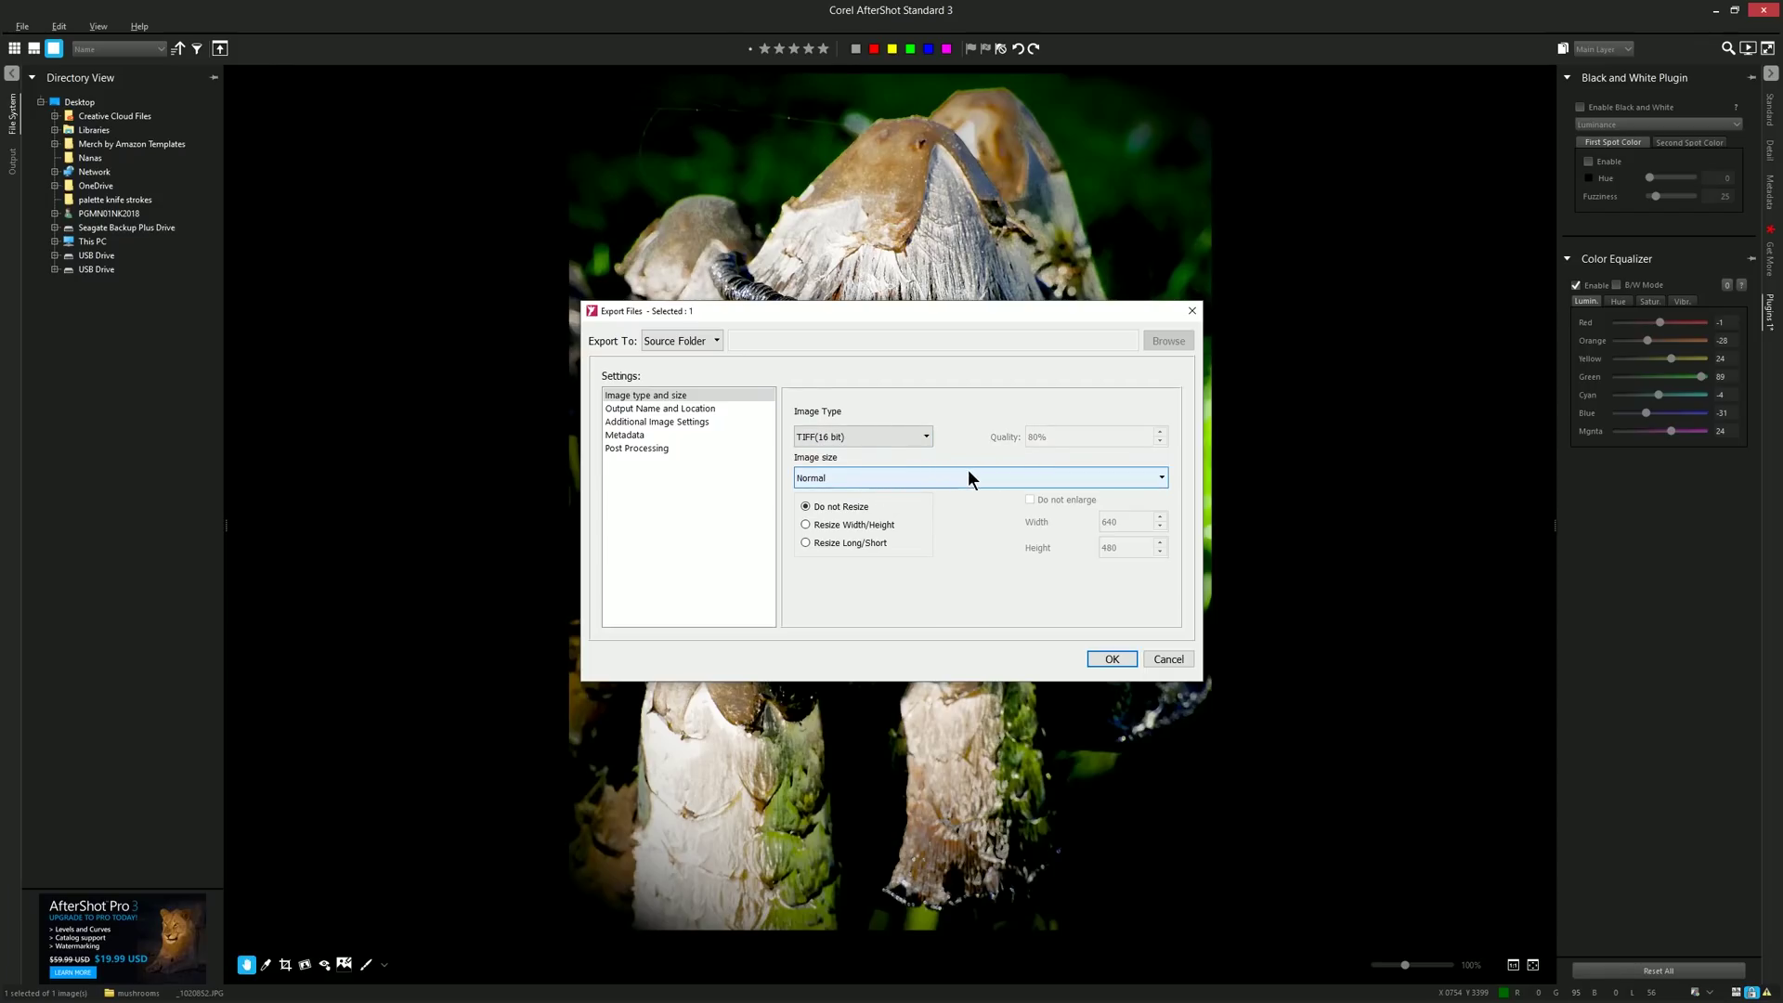
click(1042, 481)
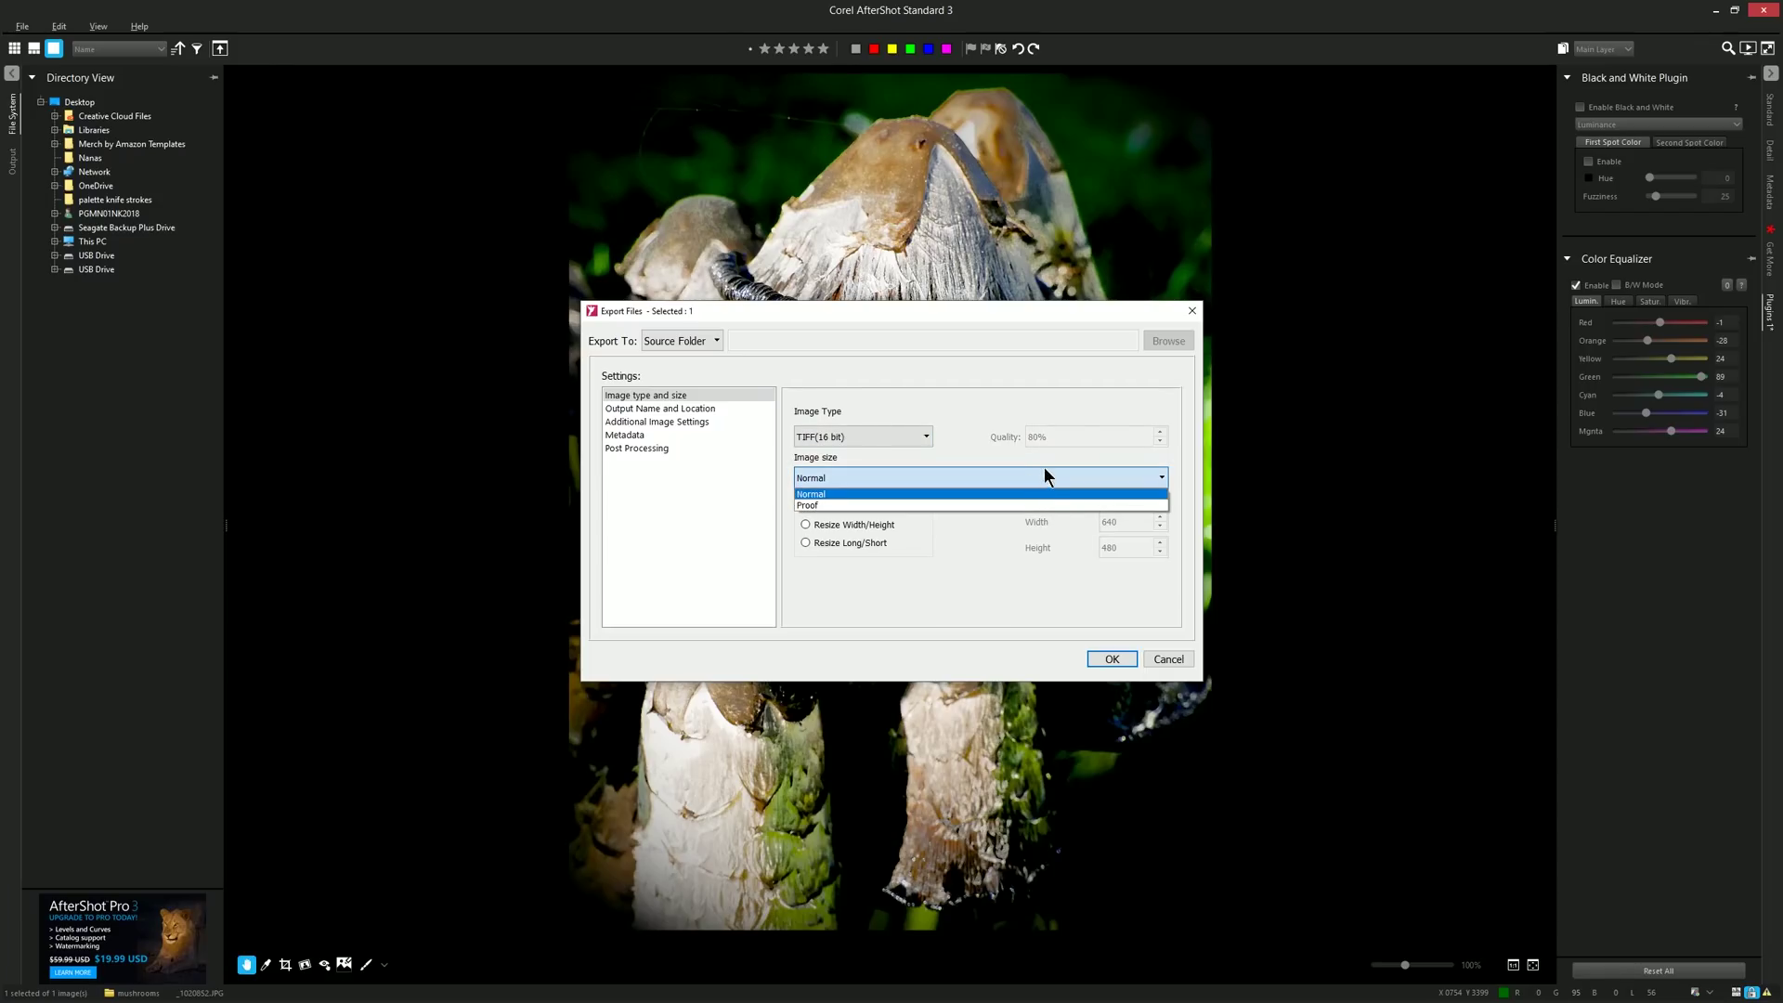
click(1042, 479)
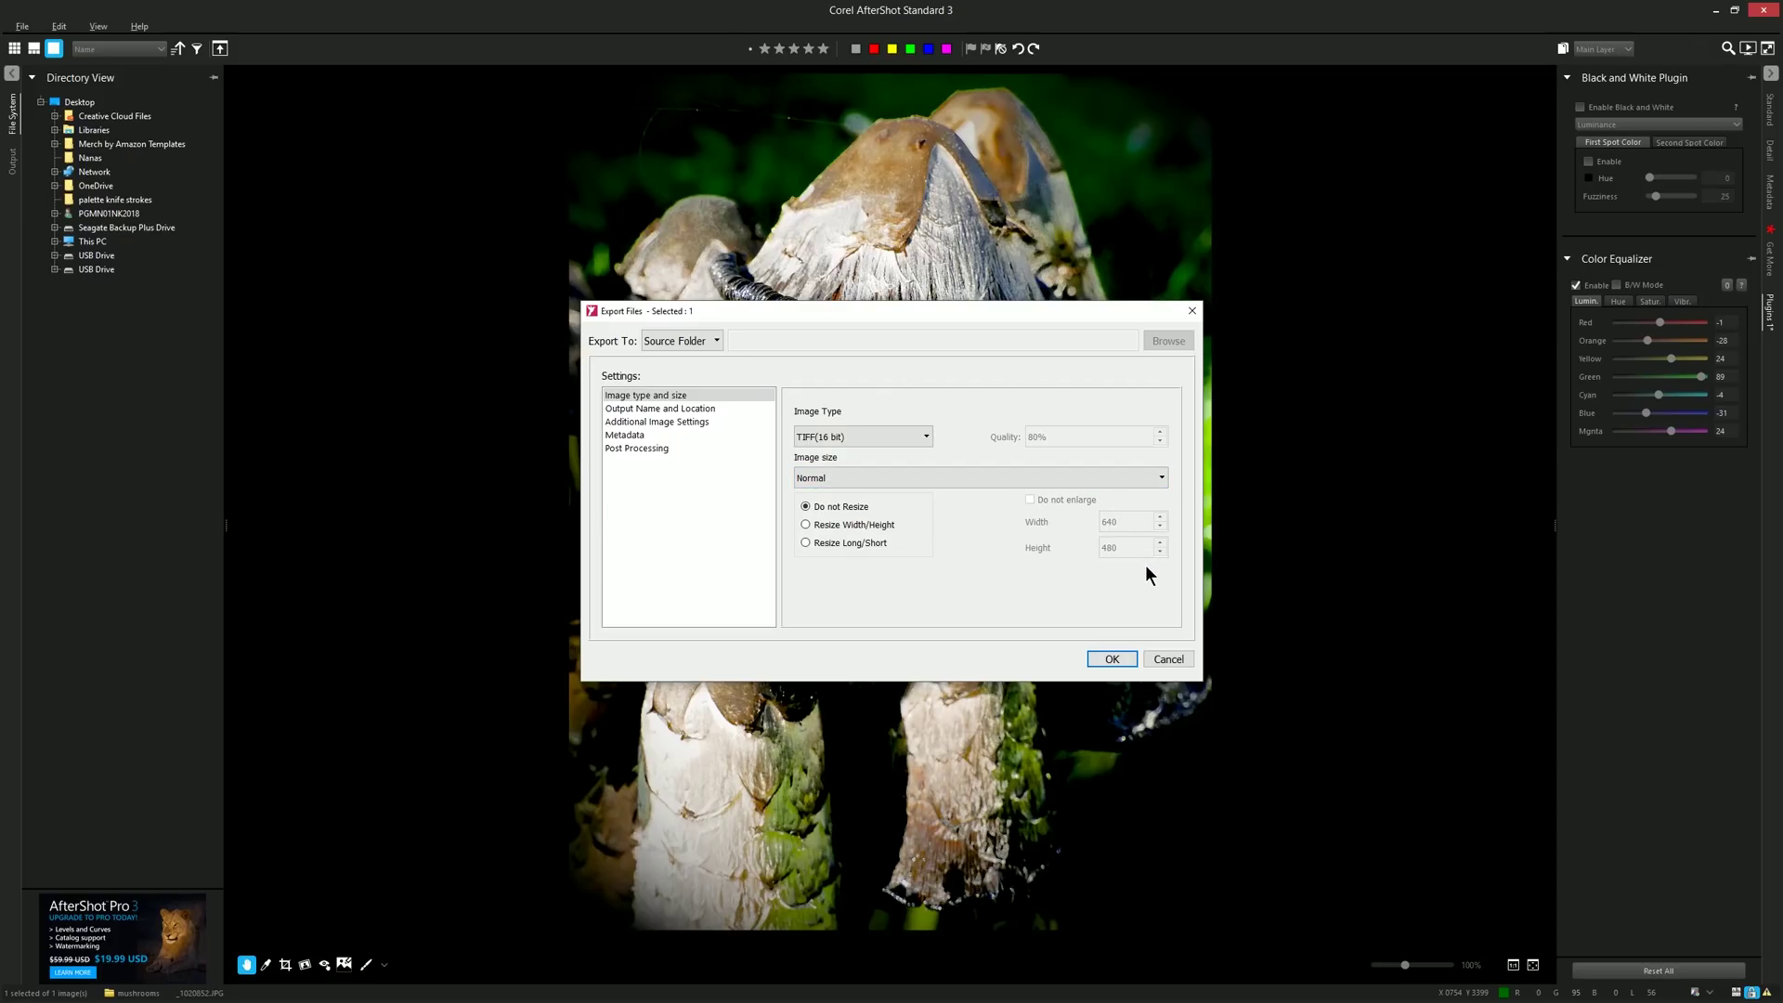
Review the export option sections, set Export To to Choose Folder, and browse for a destination.
click(717, 409)
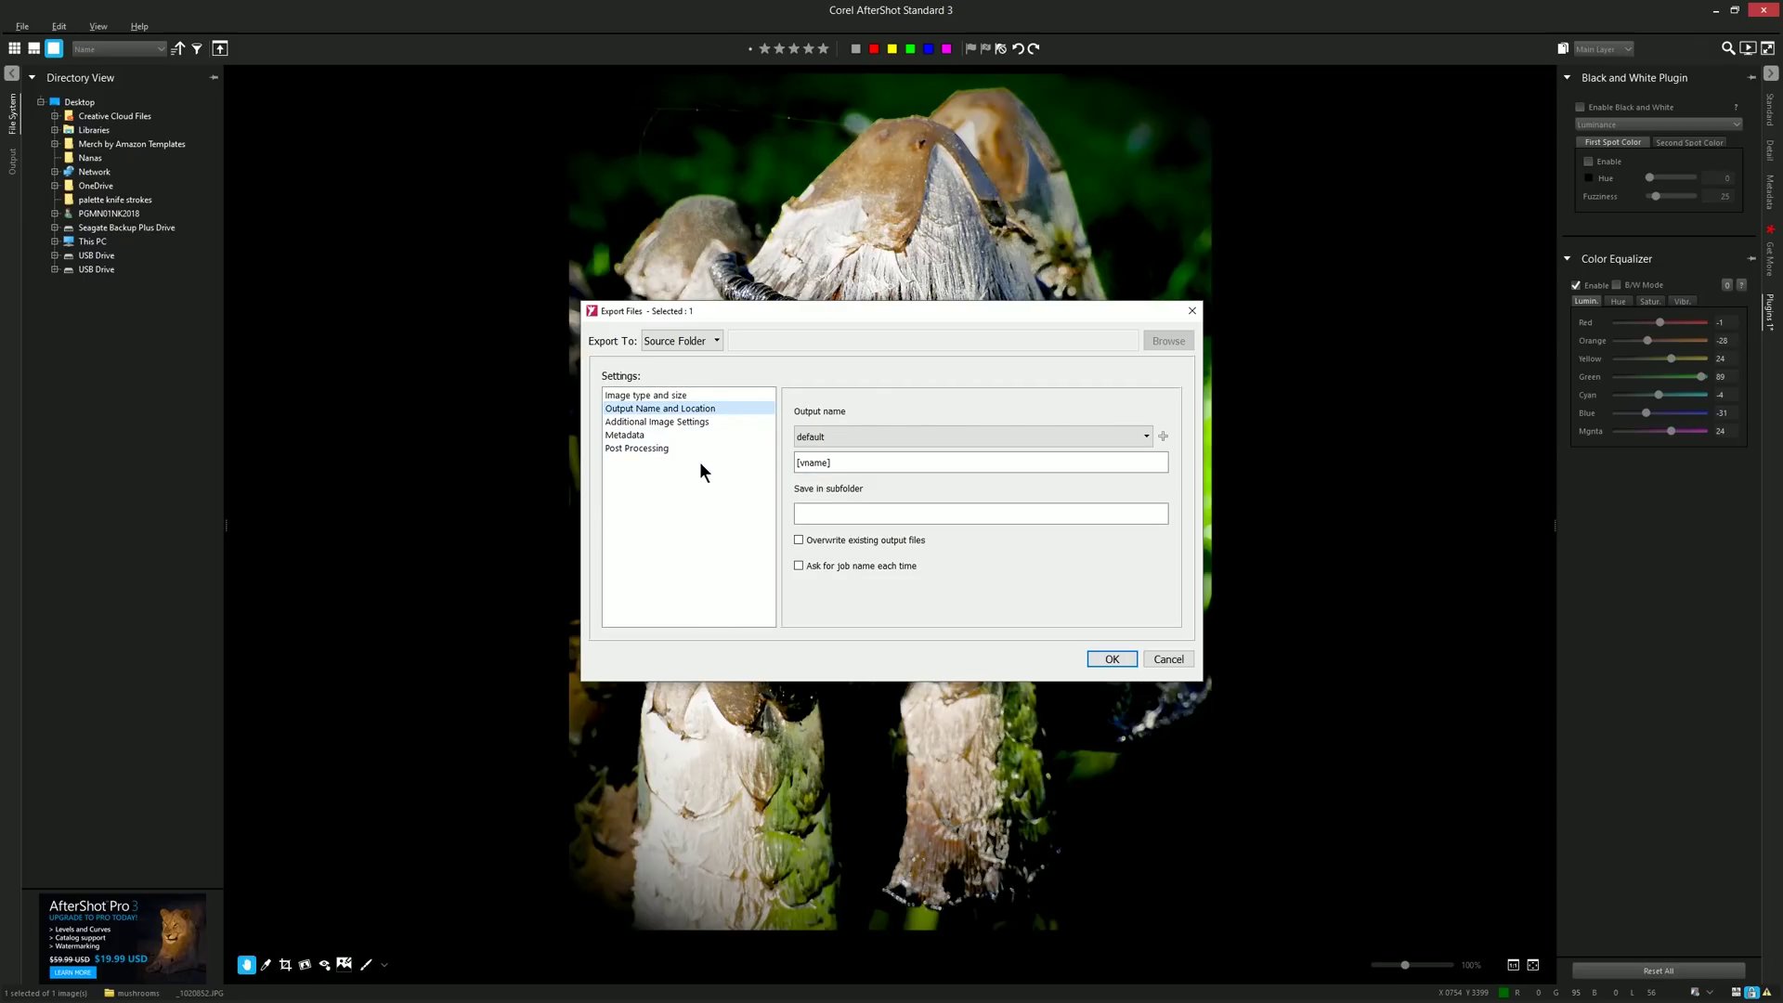
click(671, 423)
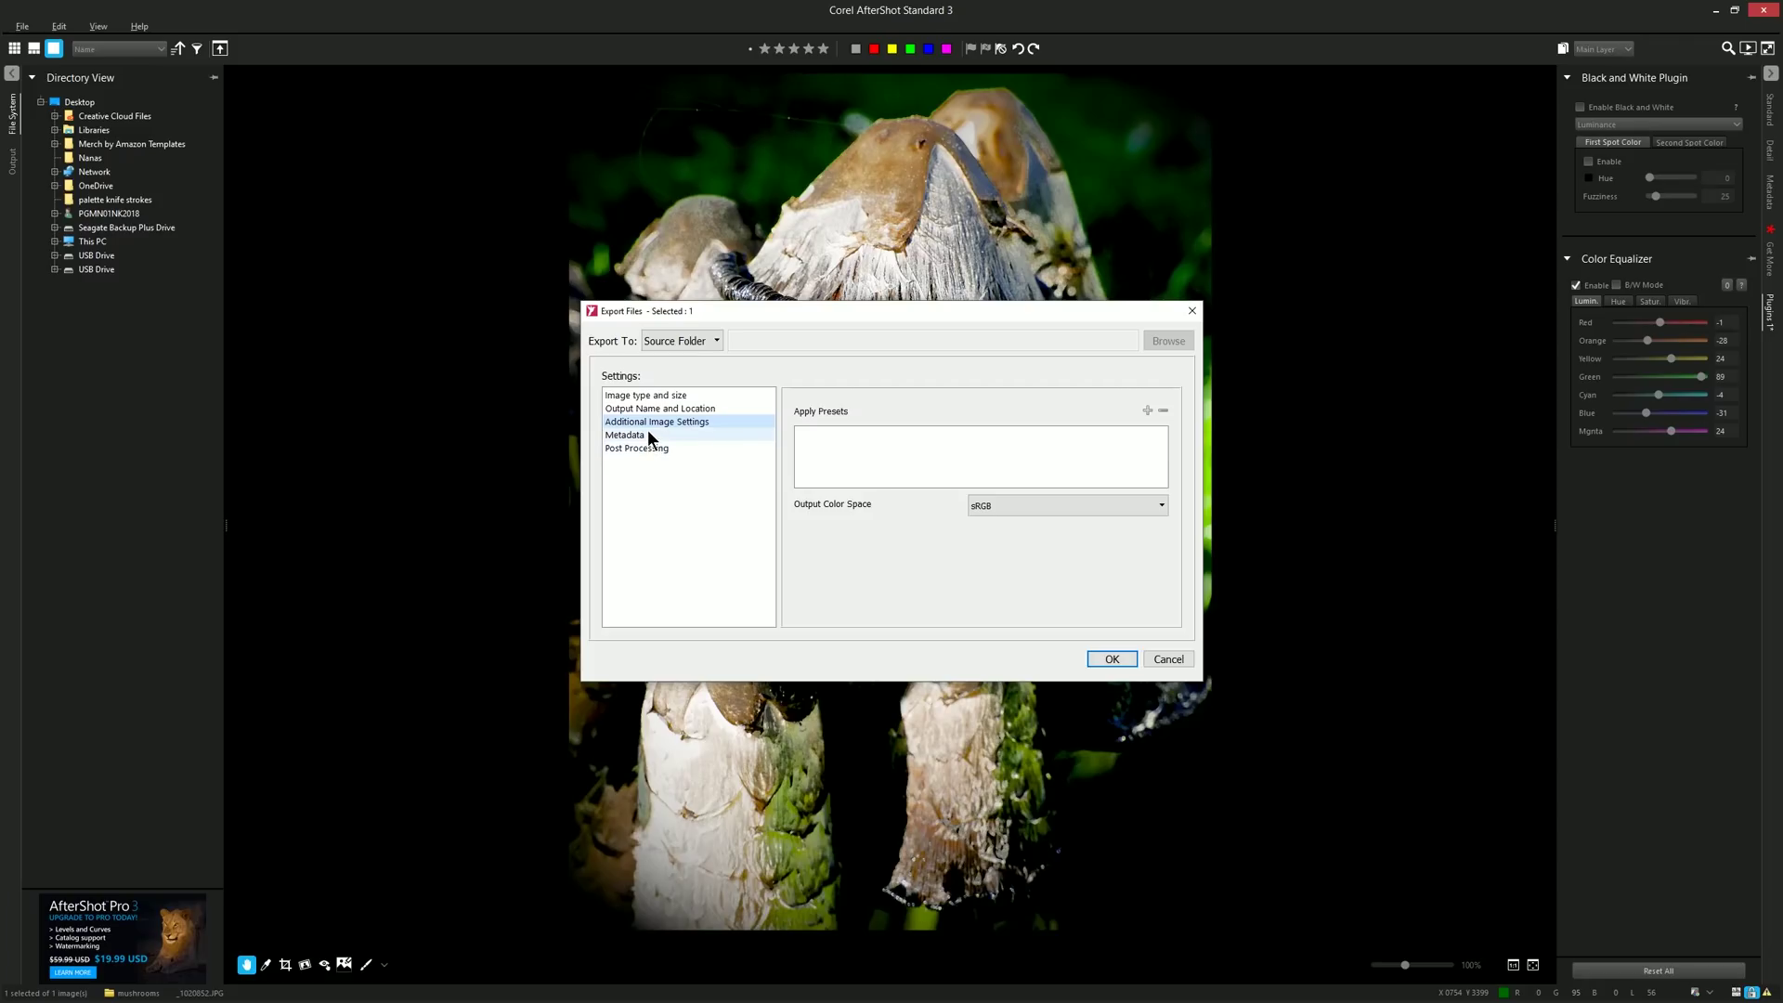
click(648, 434)
click(644, 447)
click(655, 396)
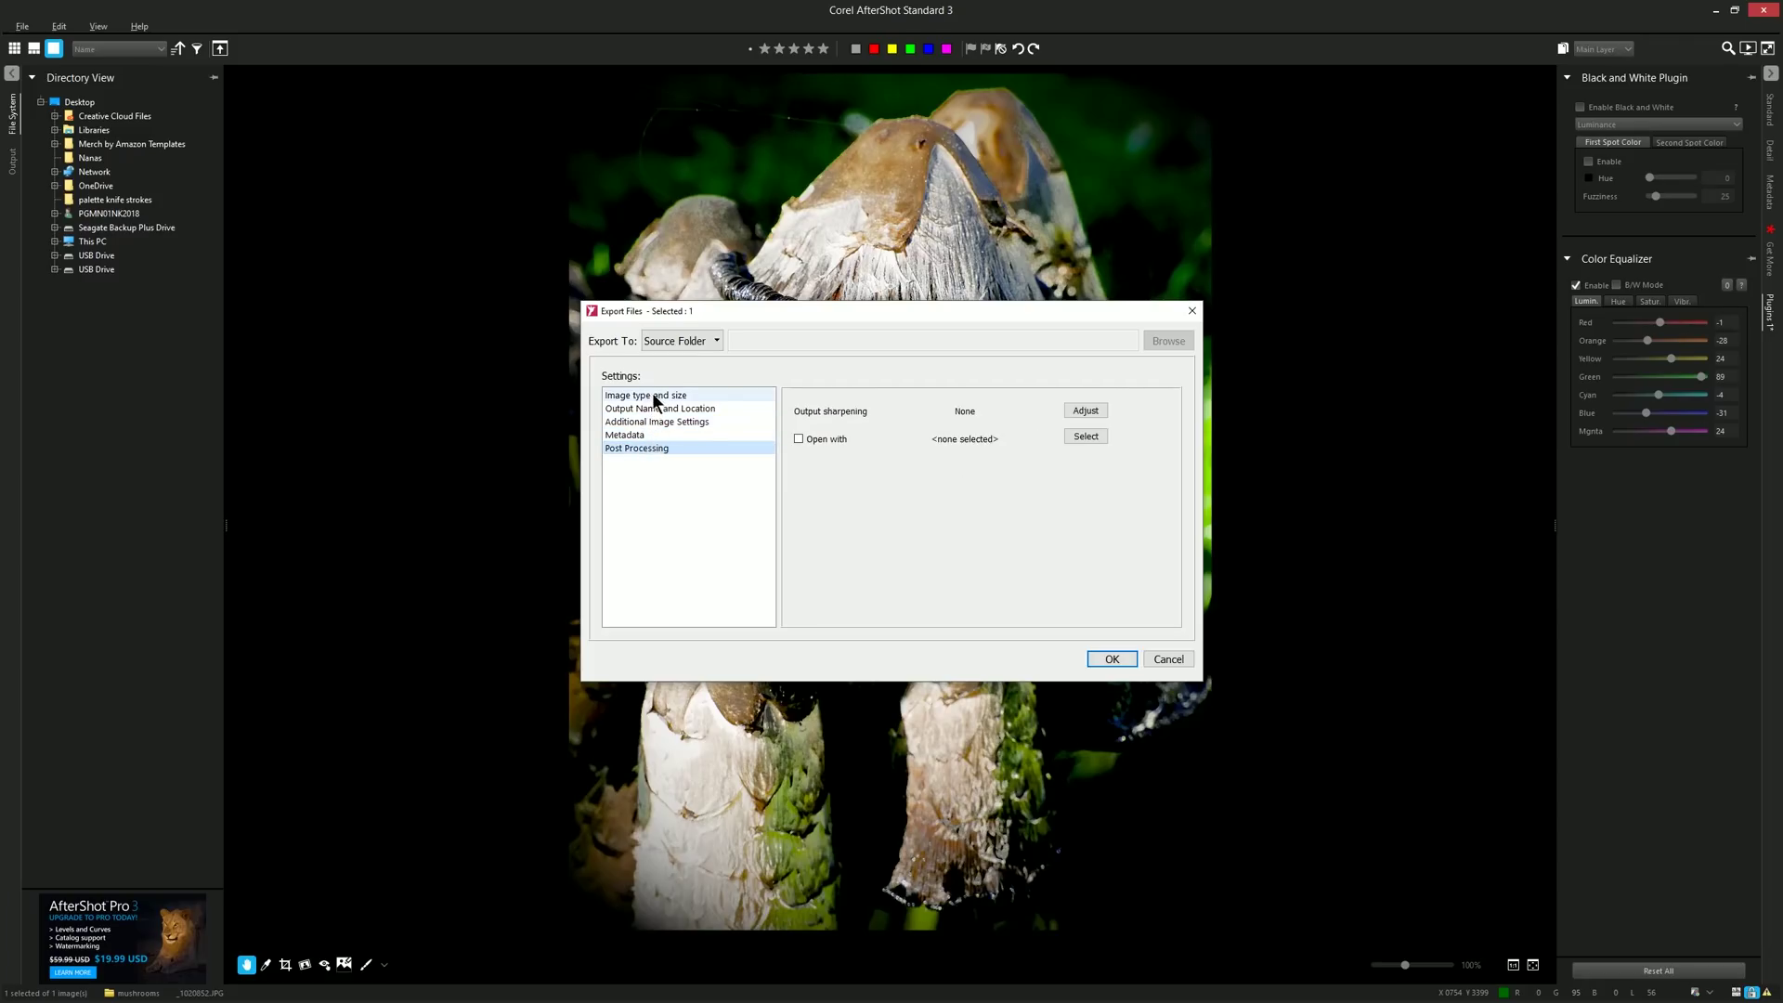
click(700, 340)
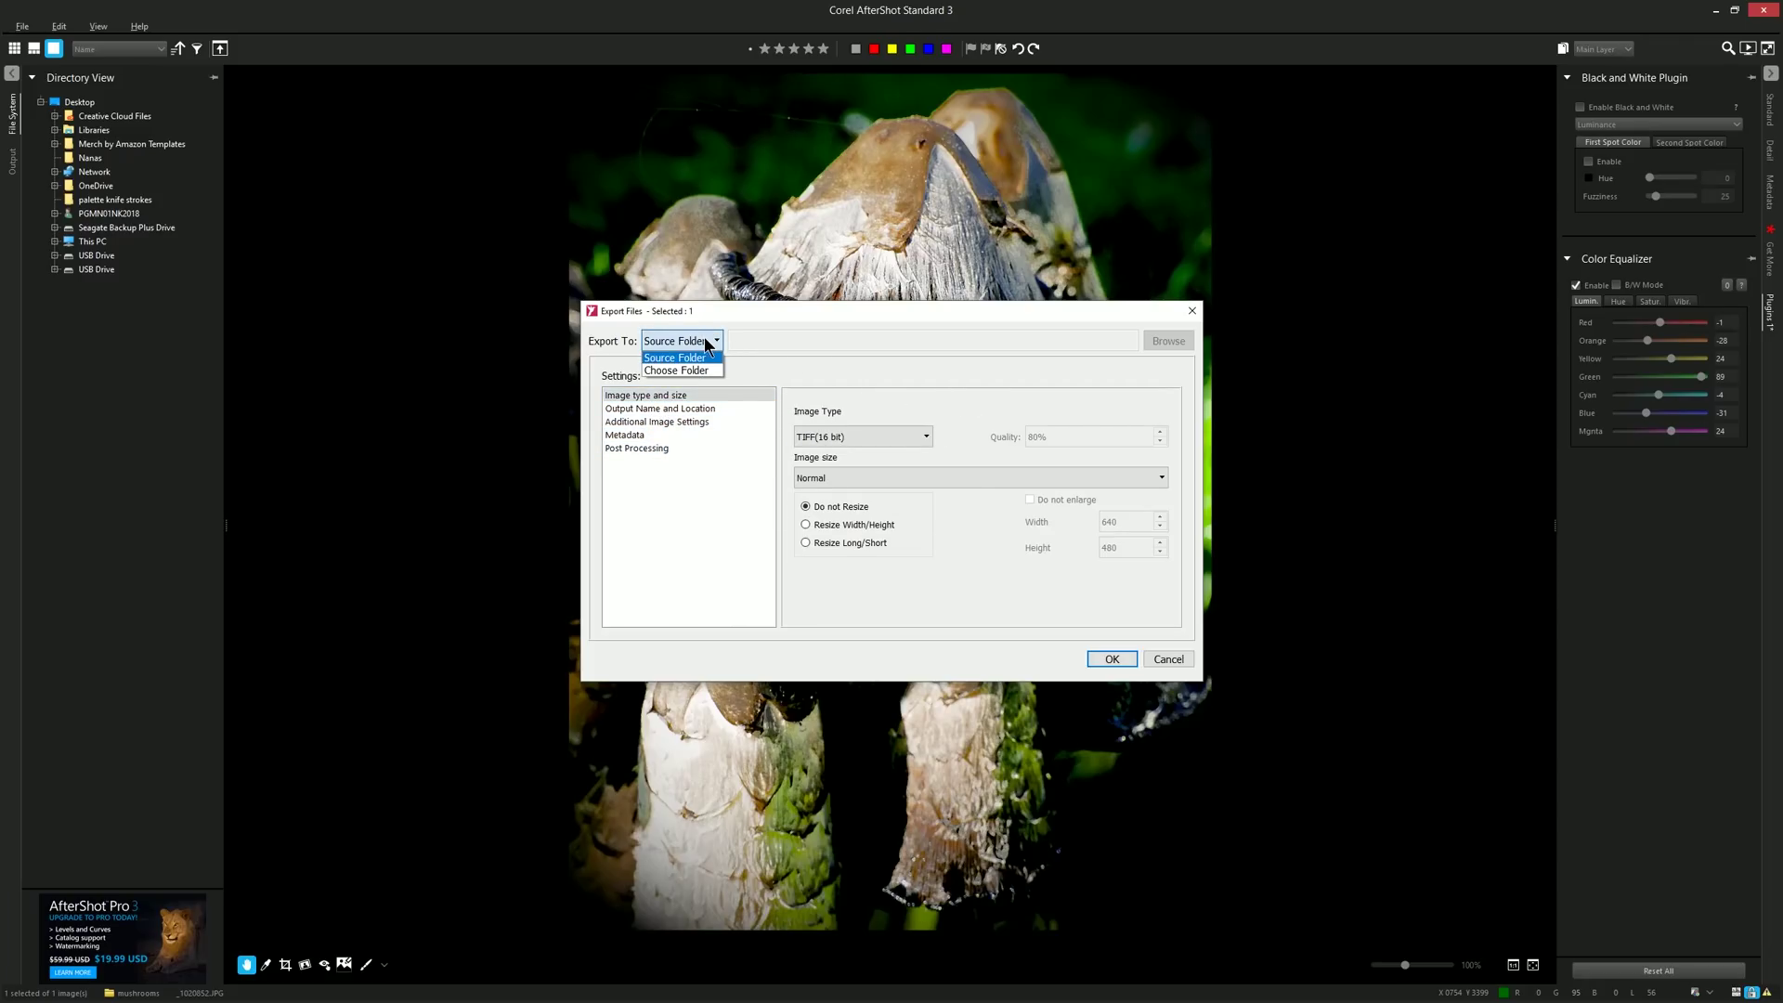
click(704, 340)
click(702, 341)
click(709, 383)
click(1163, 344)
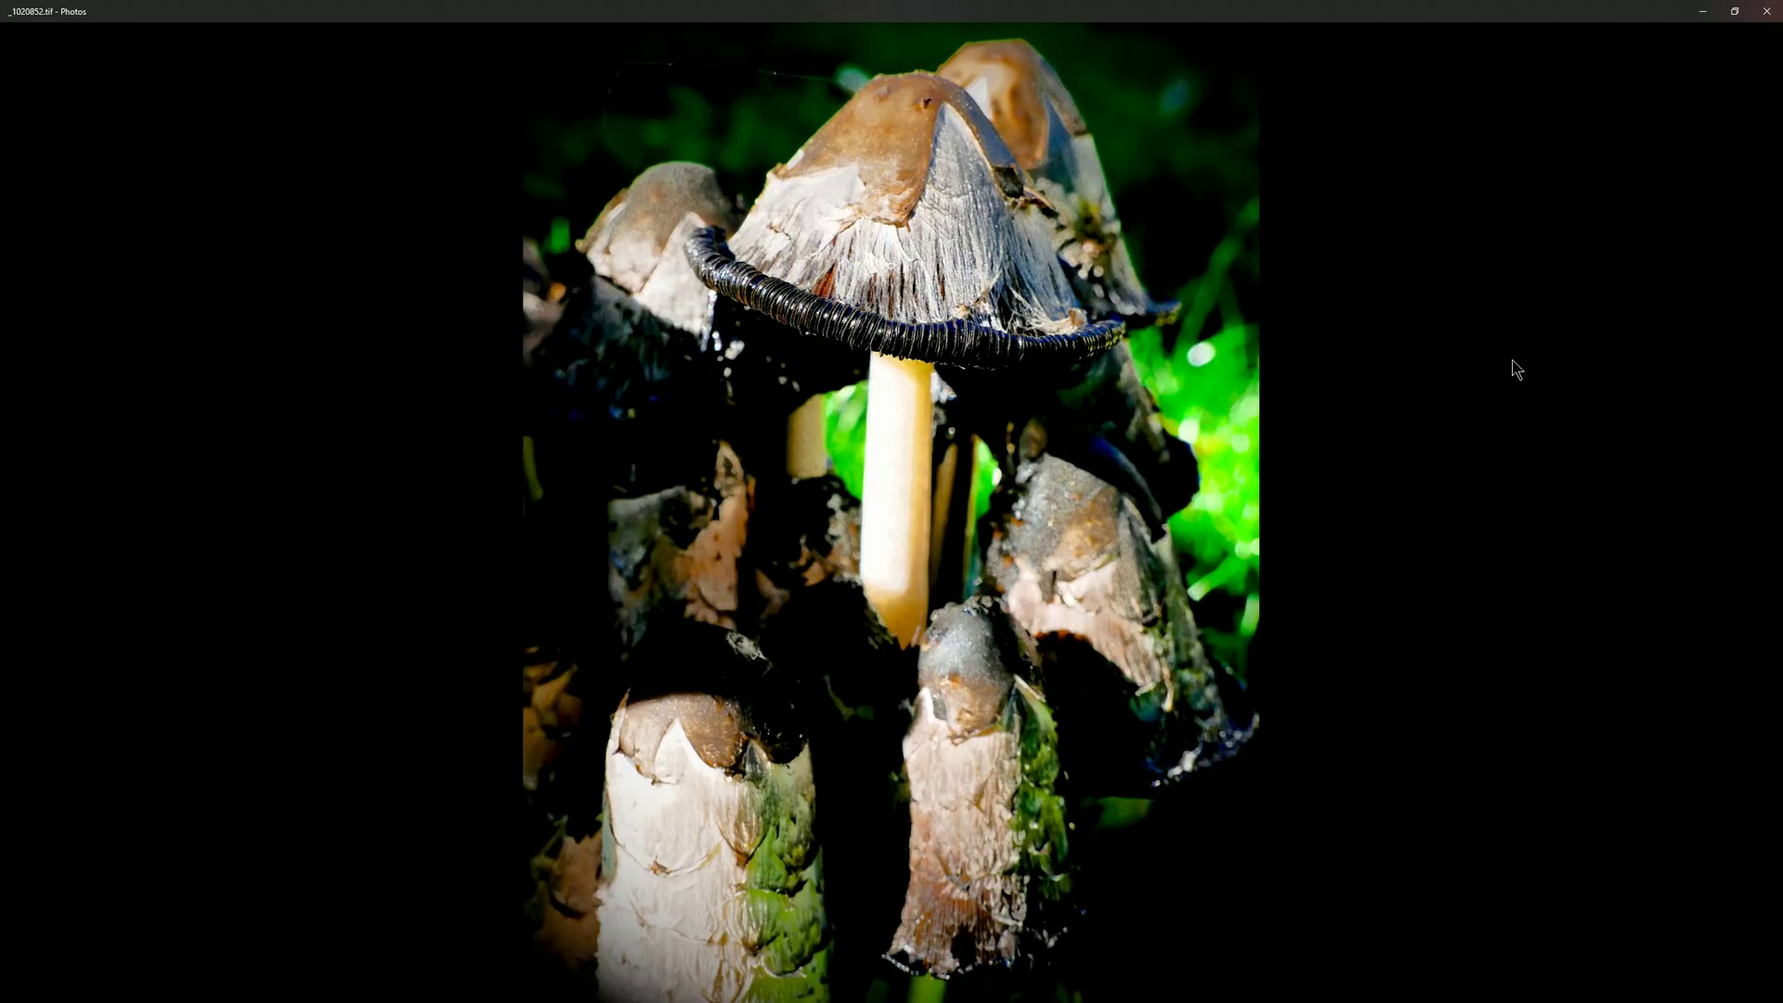
Show the Draw toolbar over the exported mushroom TIFF with Ctrl+D.
key(ctrl+d)
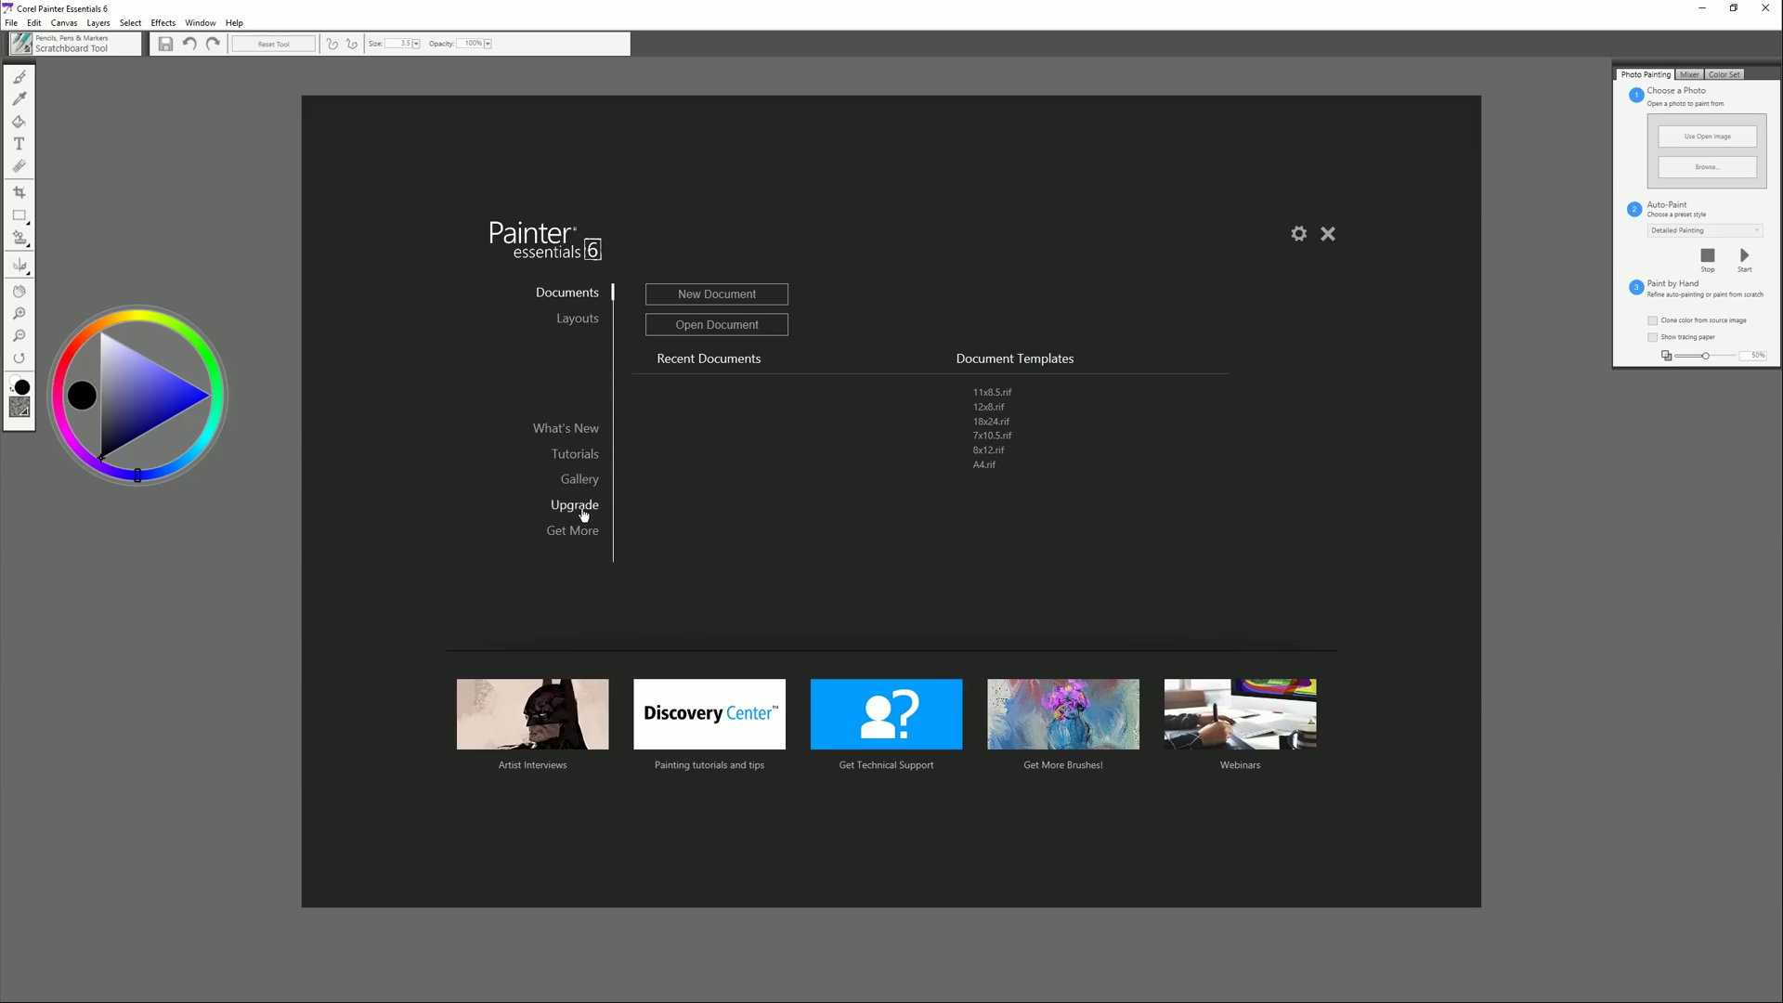
View the Painter 2018 upgrade offer from the welcome screen.
click(582, 513)
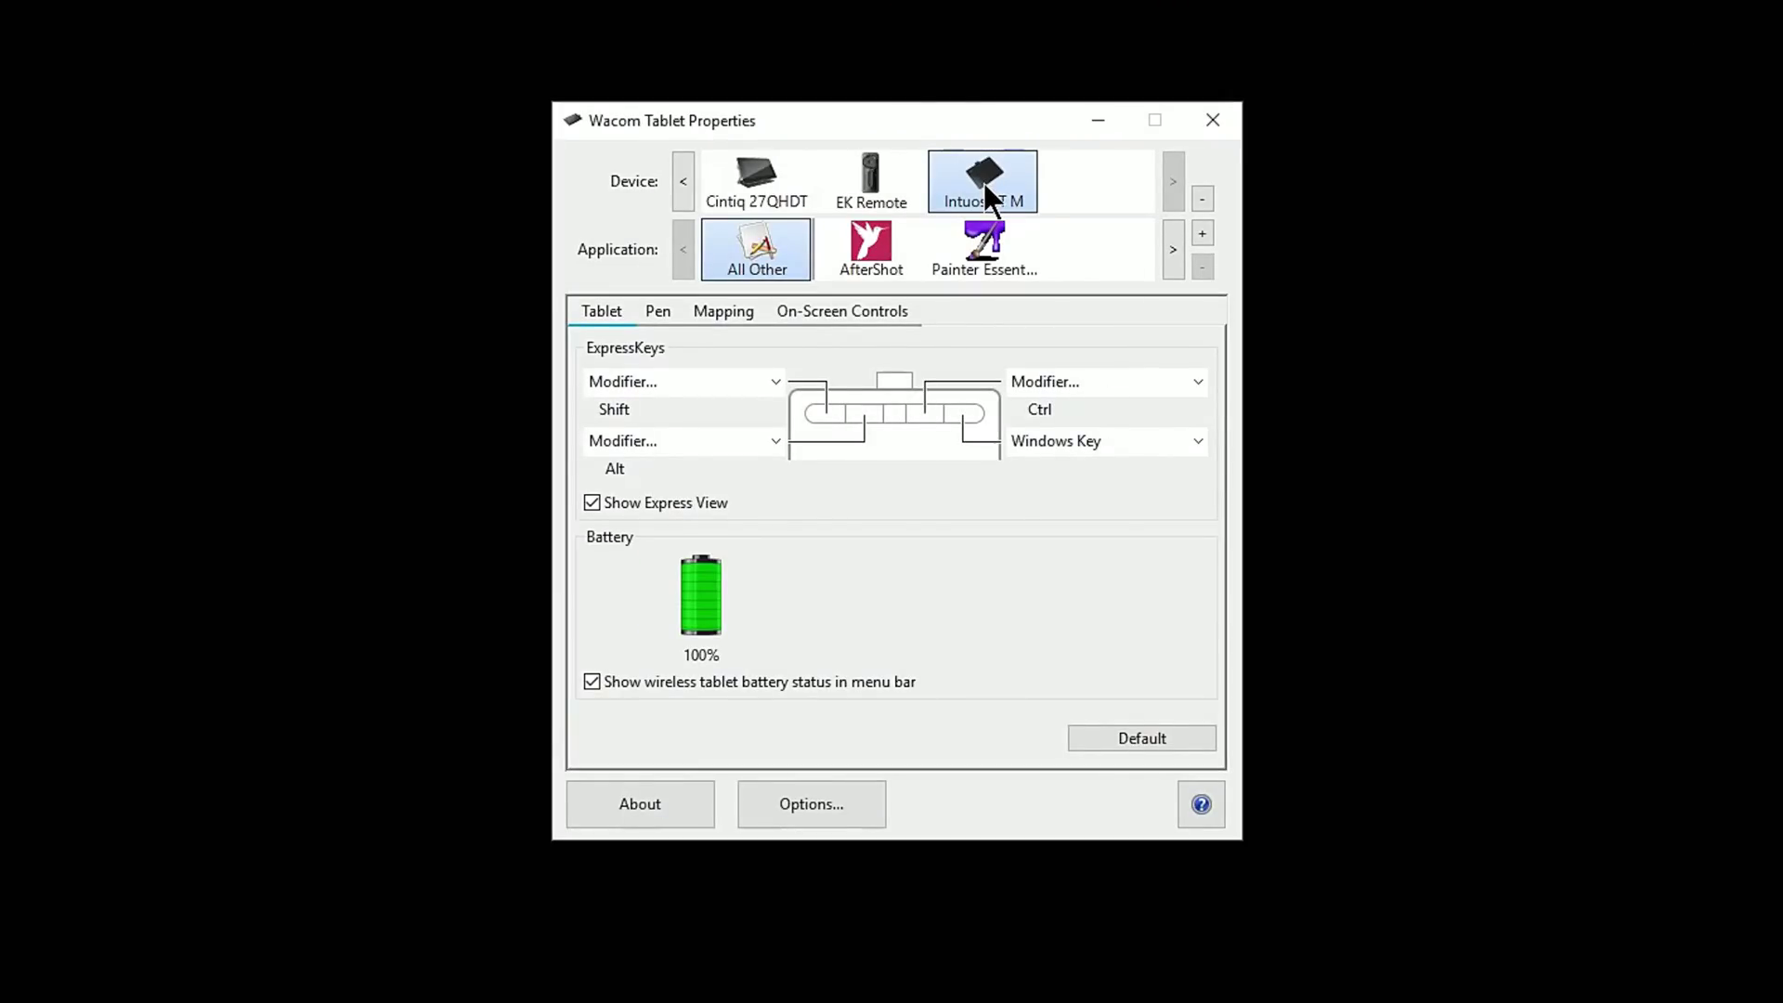
Make the pen's Tip Feel one step firmer and test the pressure response.
click(659, 312)
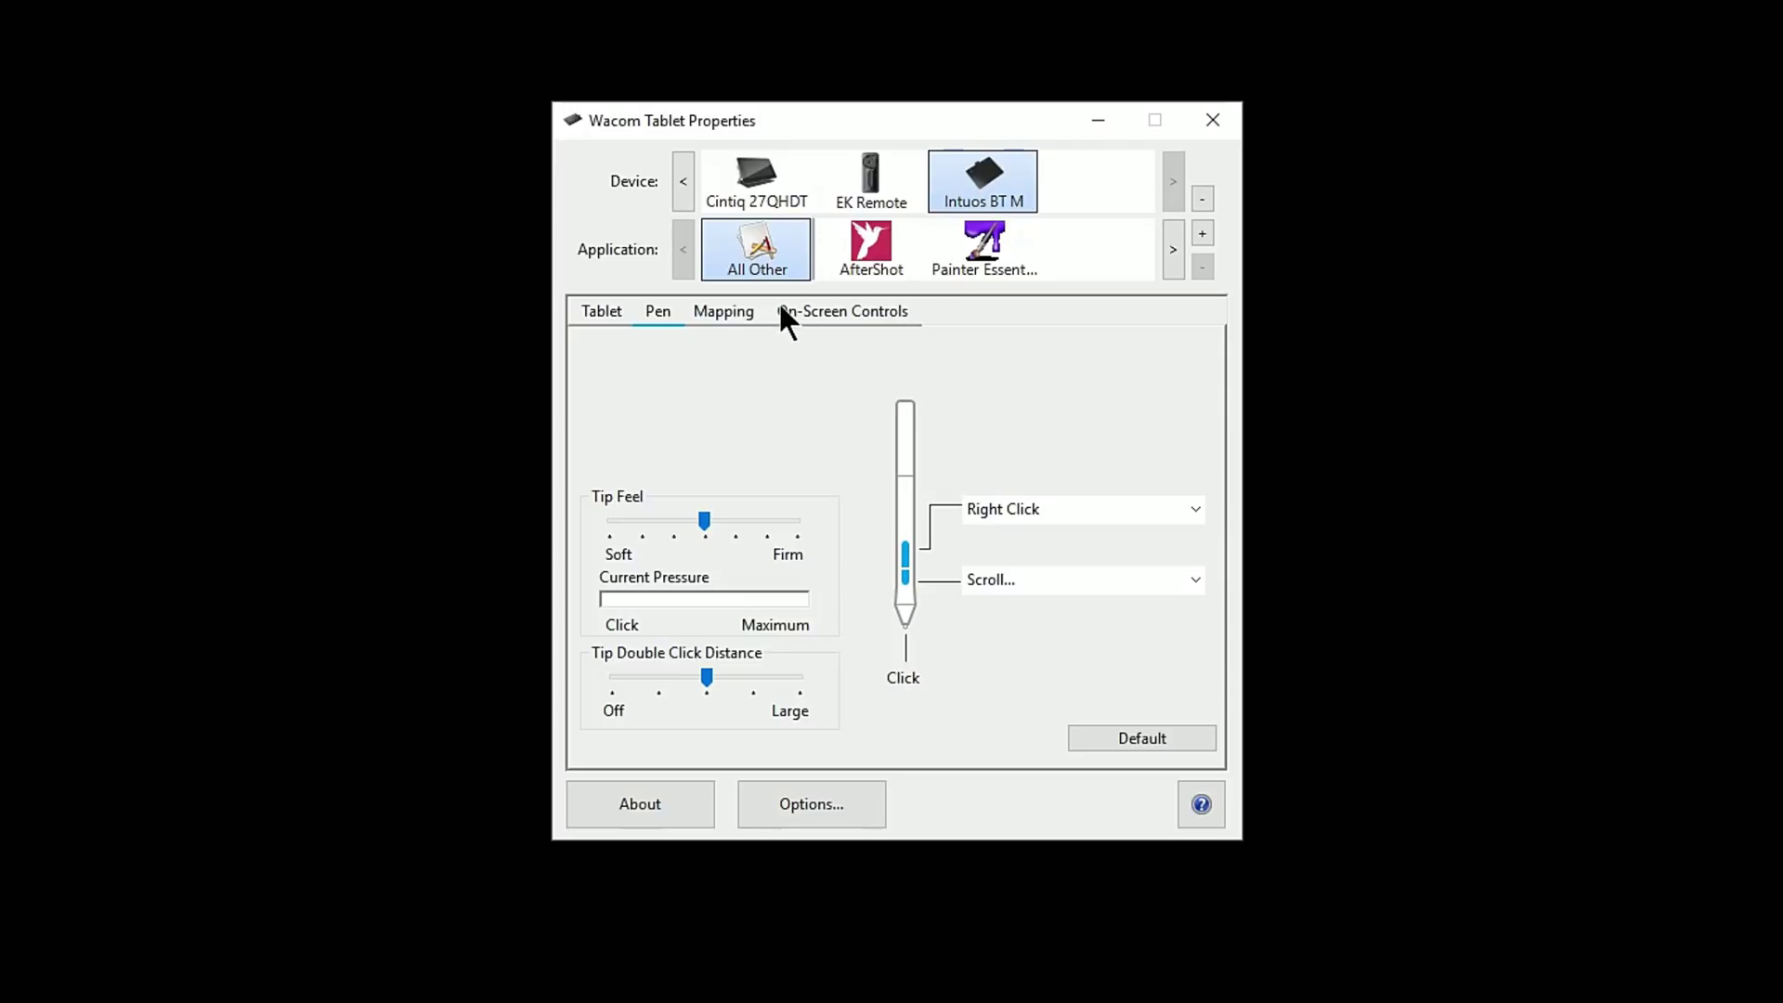
click(659, 312)
drag(720, 439, 766, 440)
click(737, 516)
drag(772, 444, 771, 436)
click(736, 387)
Review the upper and lower pen button actions, leaving them Right Click and Scroll.
click(1018, 514)
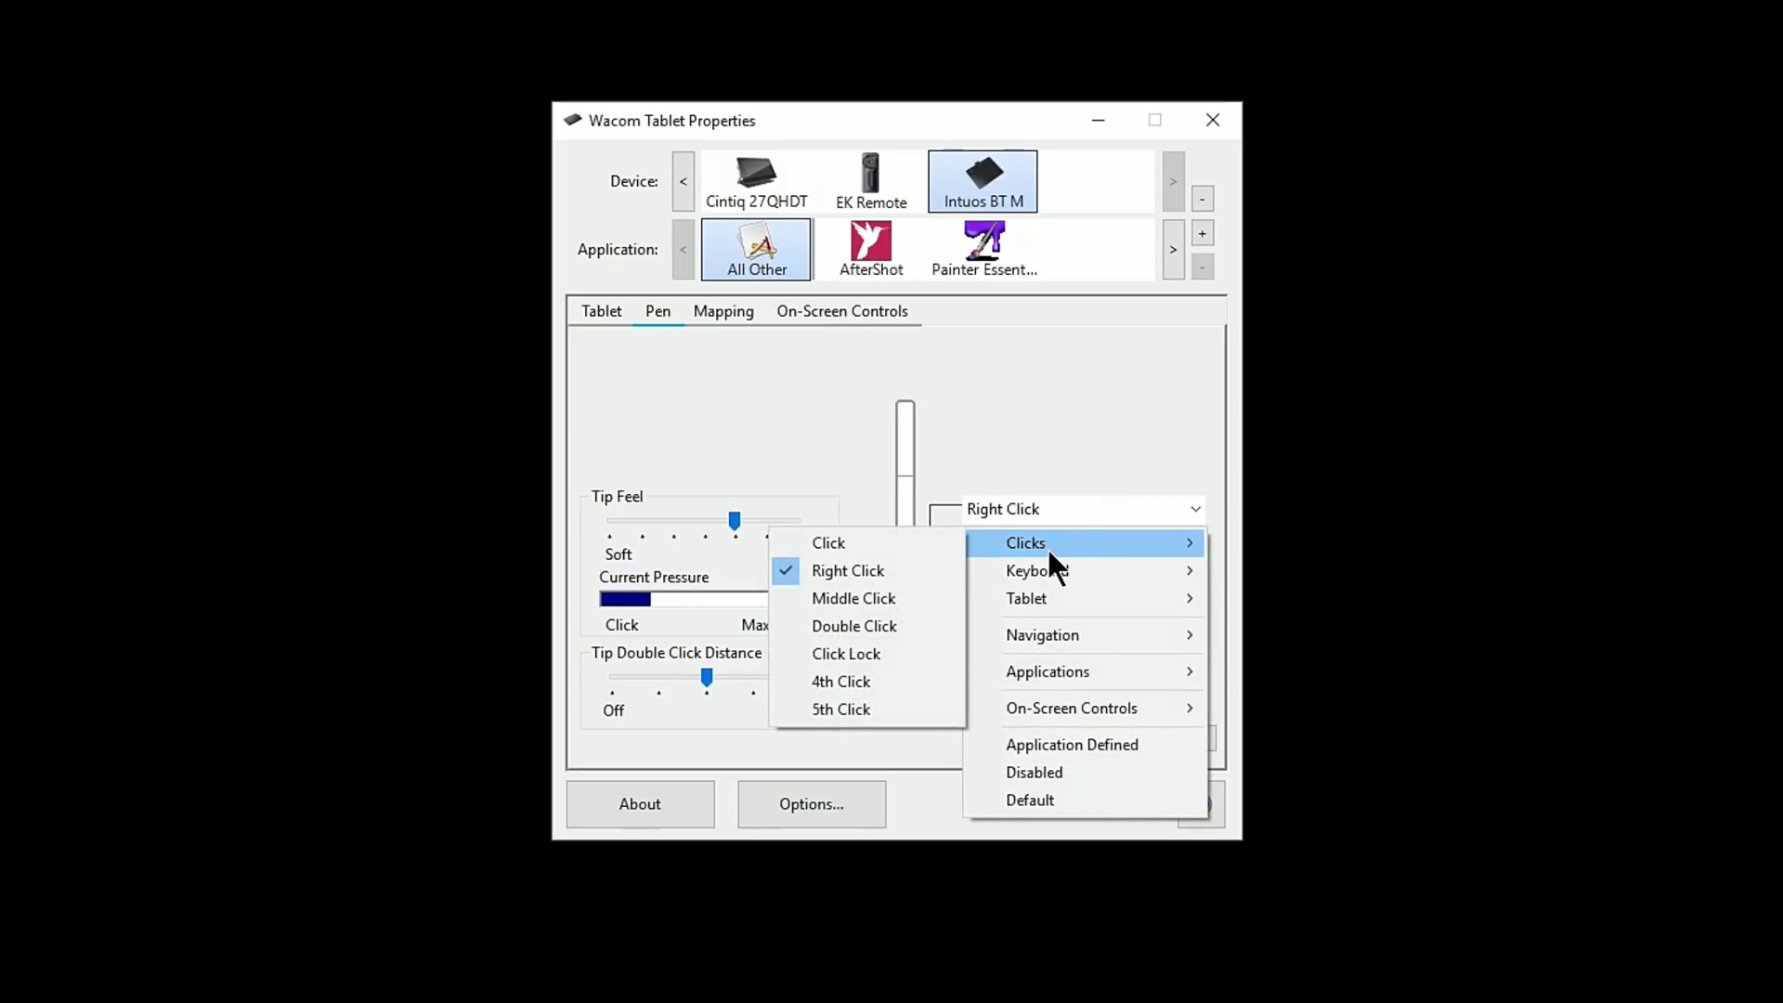
mouse_move(1054, 576)
click(1030, 470)
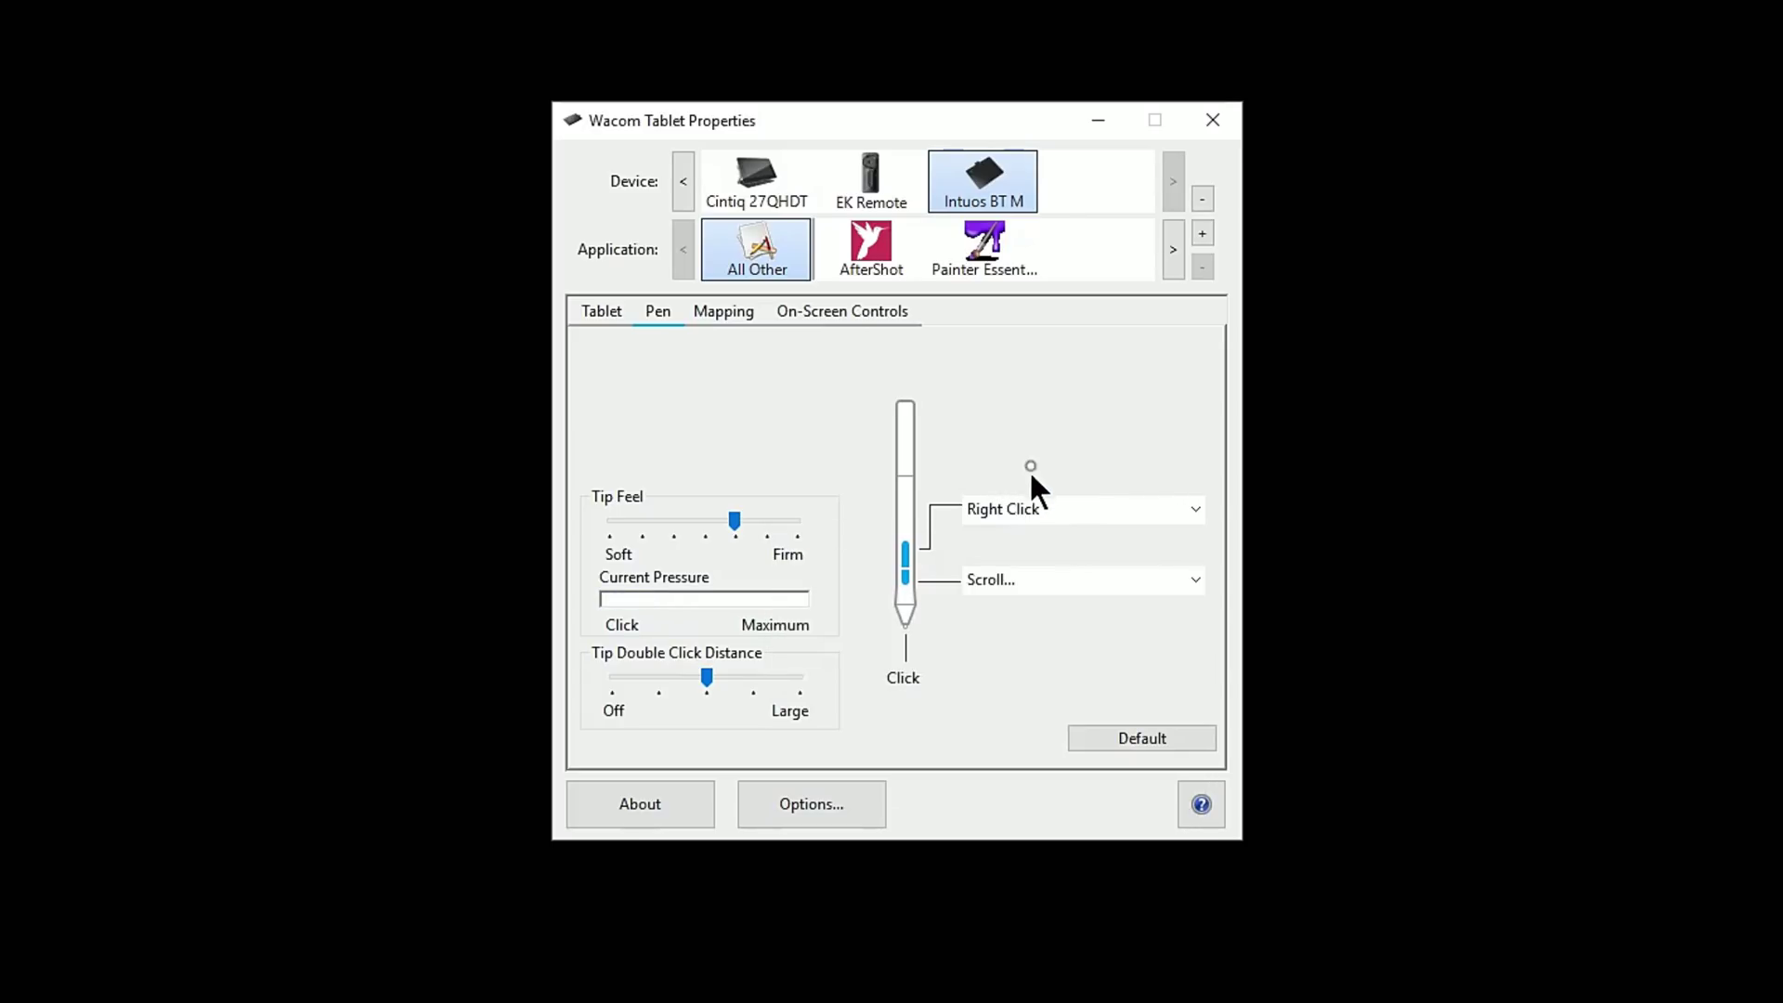
click(1025, 585)
click(1028, 583)
Set the Mapping tab's Screen Area to Monitor 1.
click(730, 311)
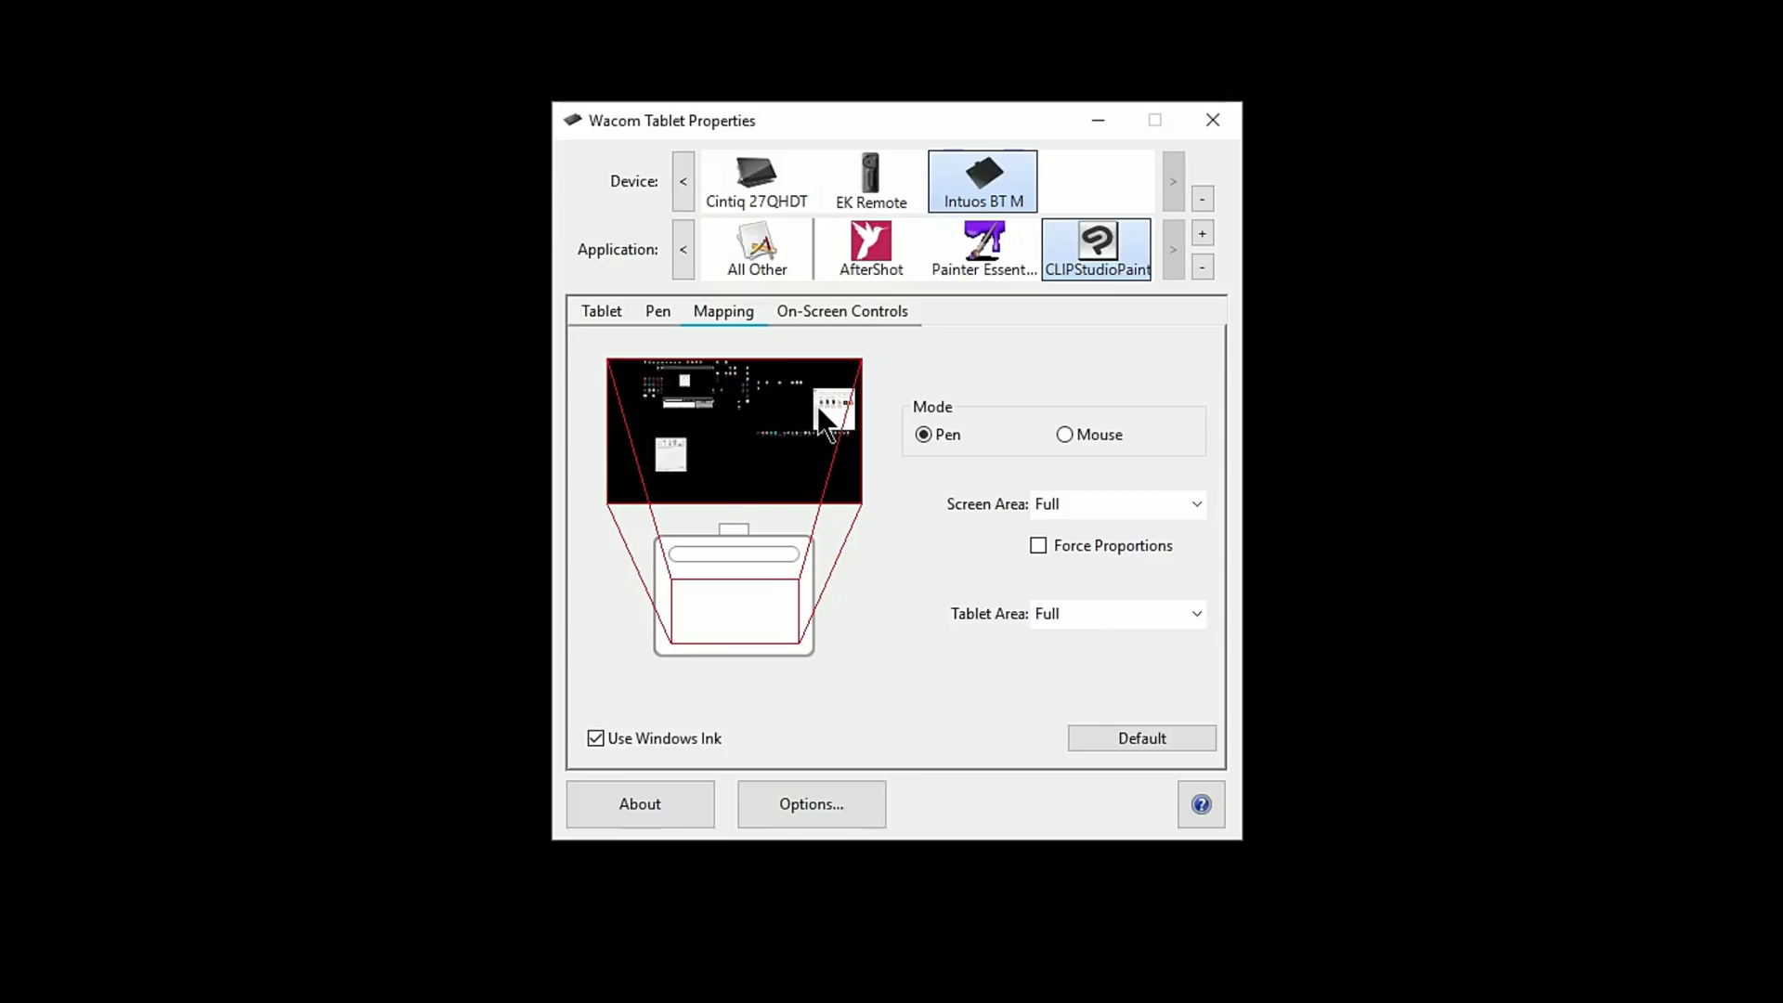
click(1064, 504)
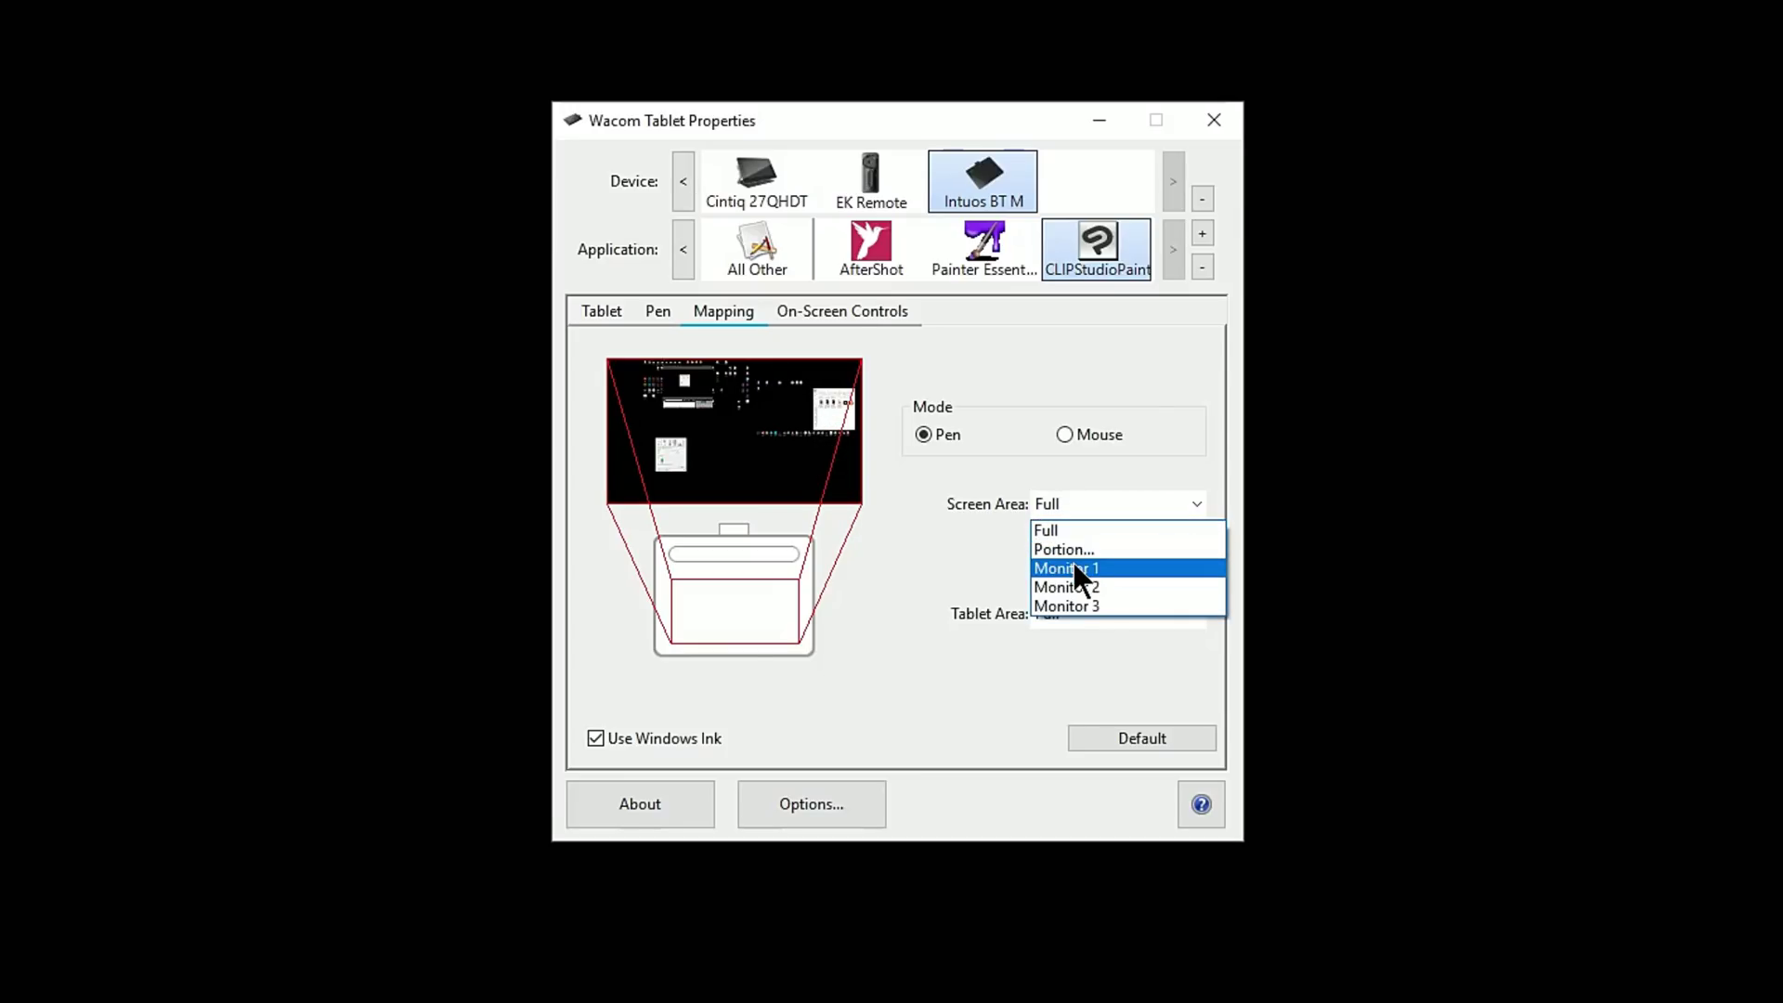
click(1074, 562)
click(1074, 503)
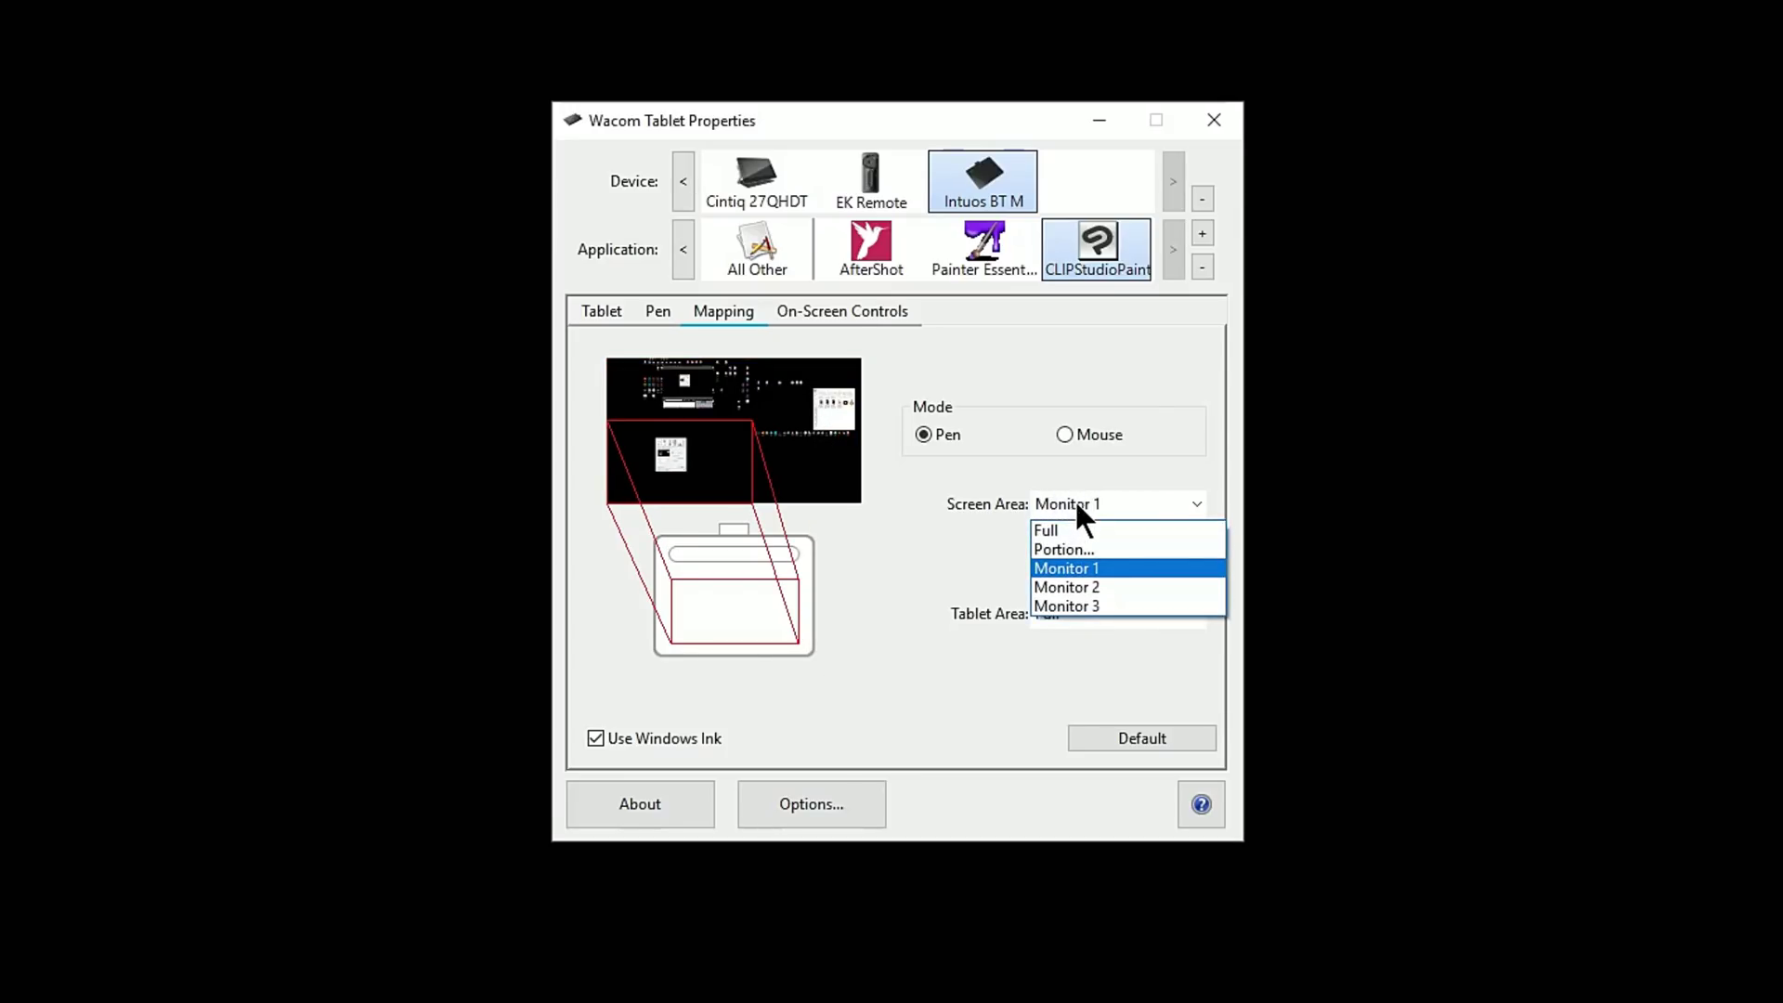
click(1083, 561)
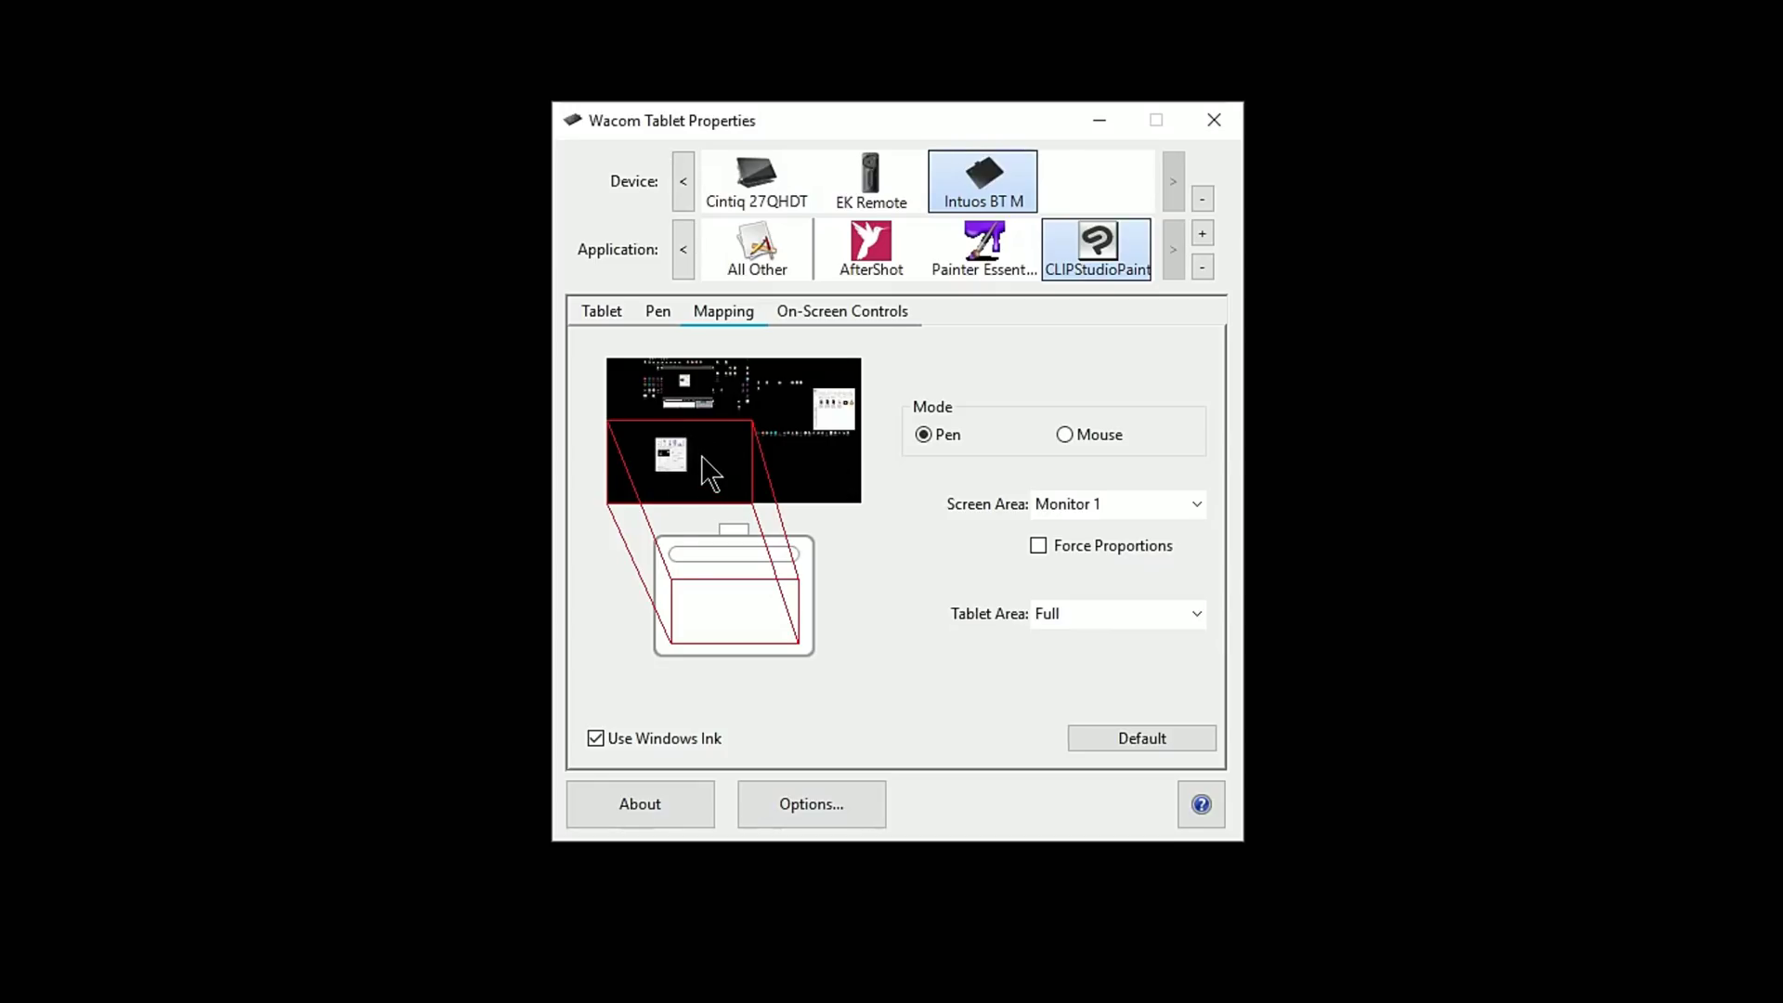
For All Other, try custom Portion settings for tablet and screen areas, cancelling both.
click(757, 249)
click(1080, 613)
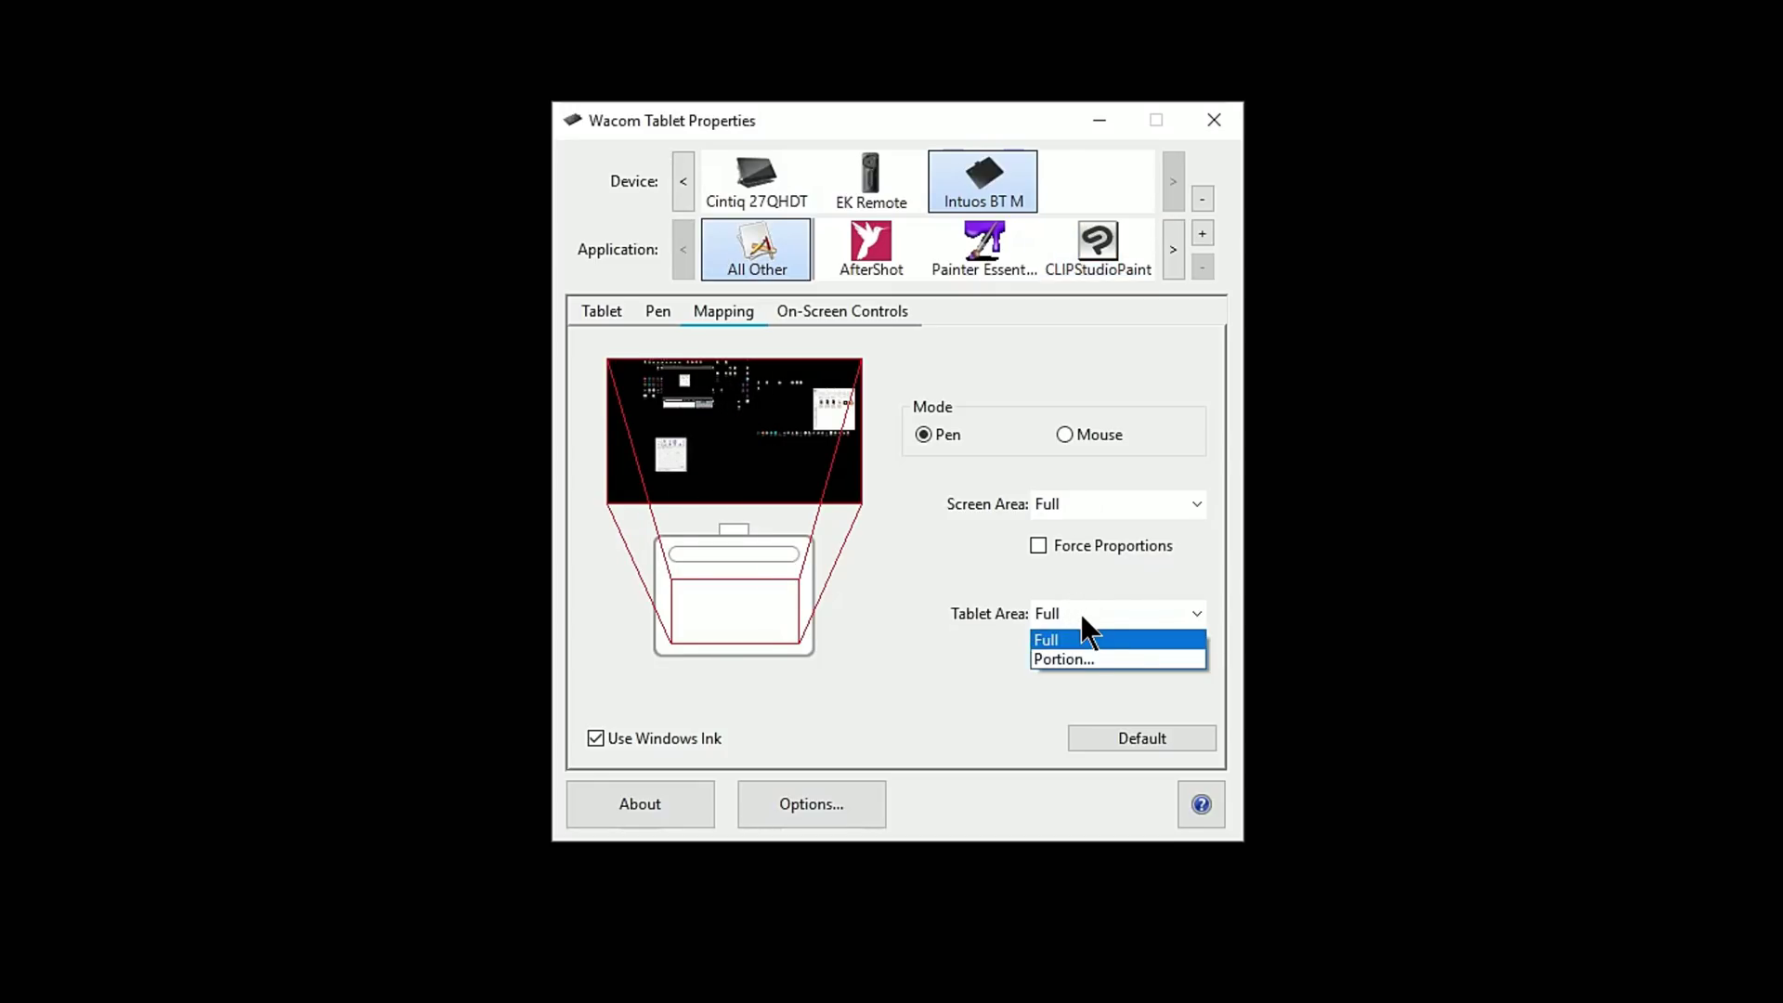
click(1077, 657)
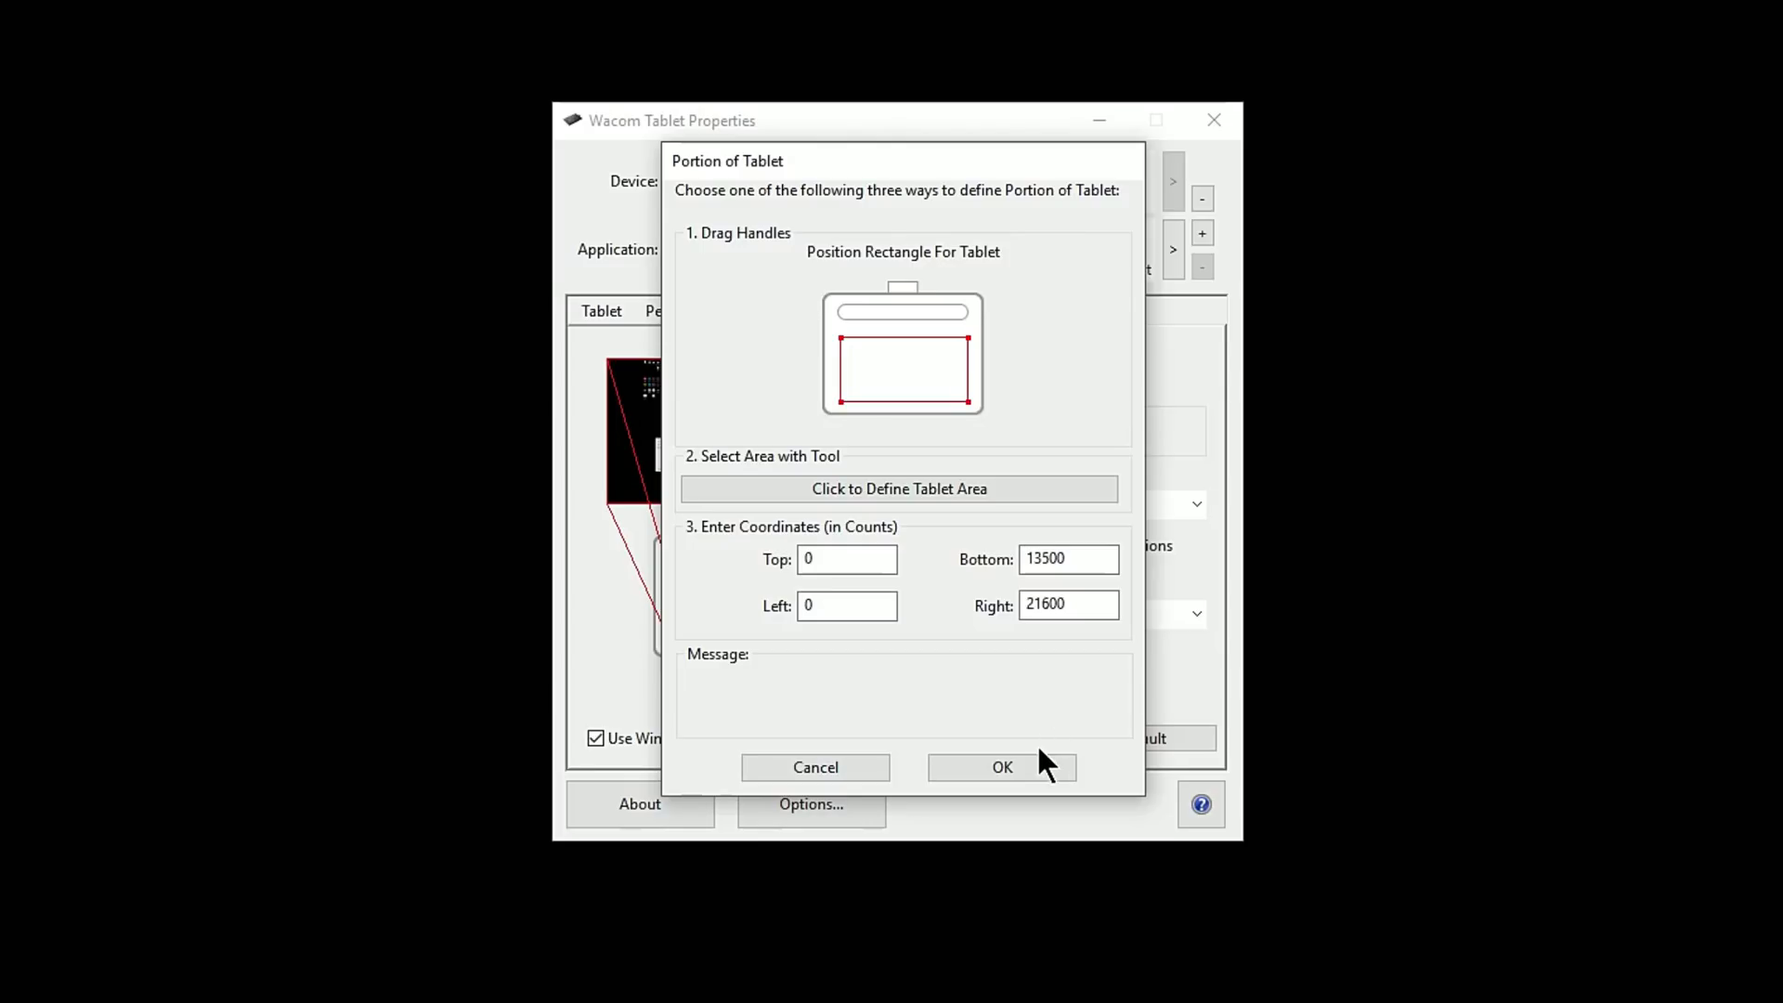
click(843, 767)
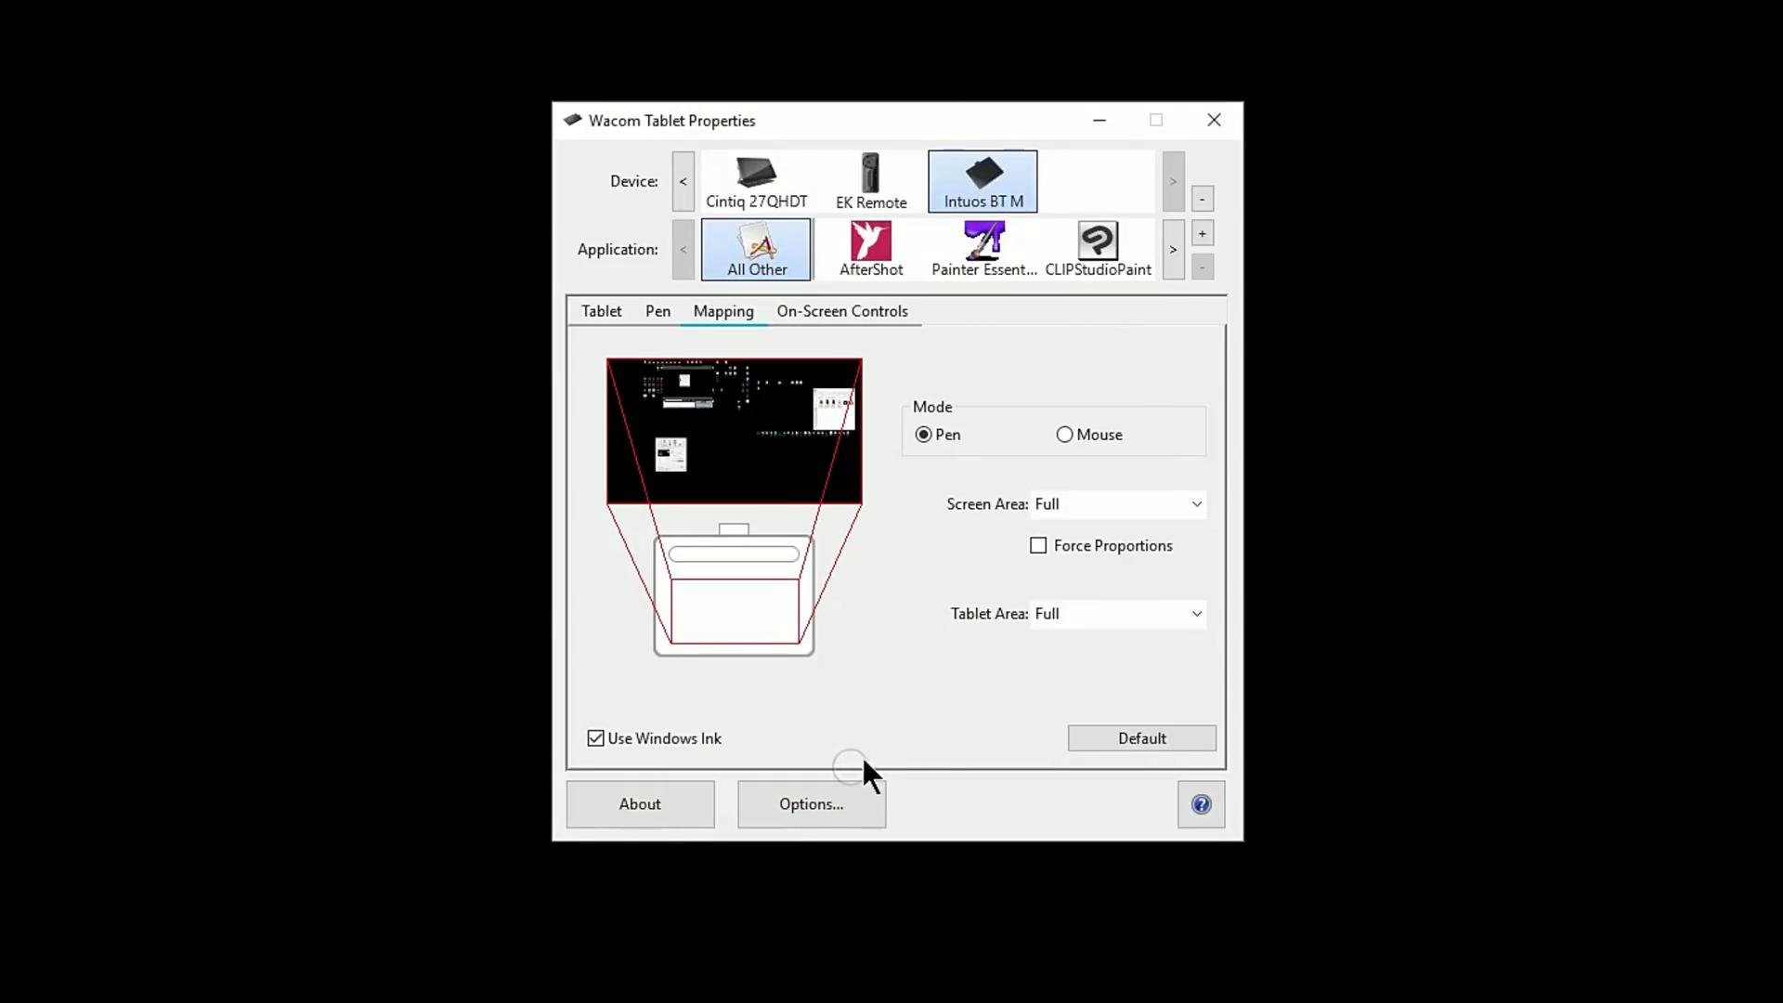
click(1082, 501)
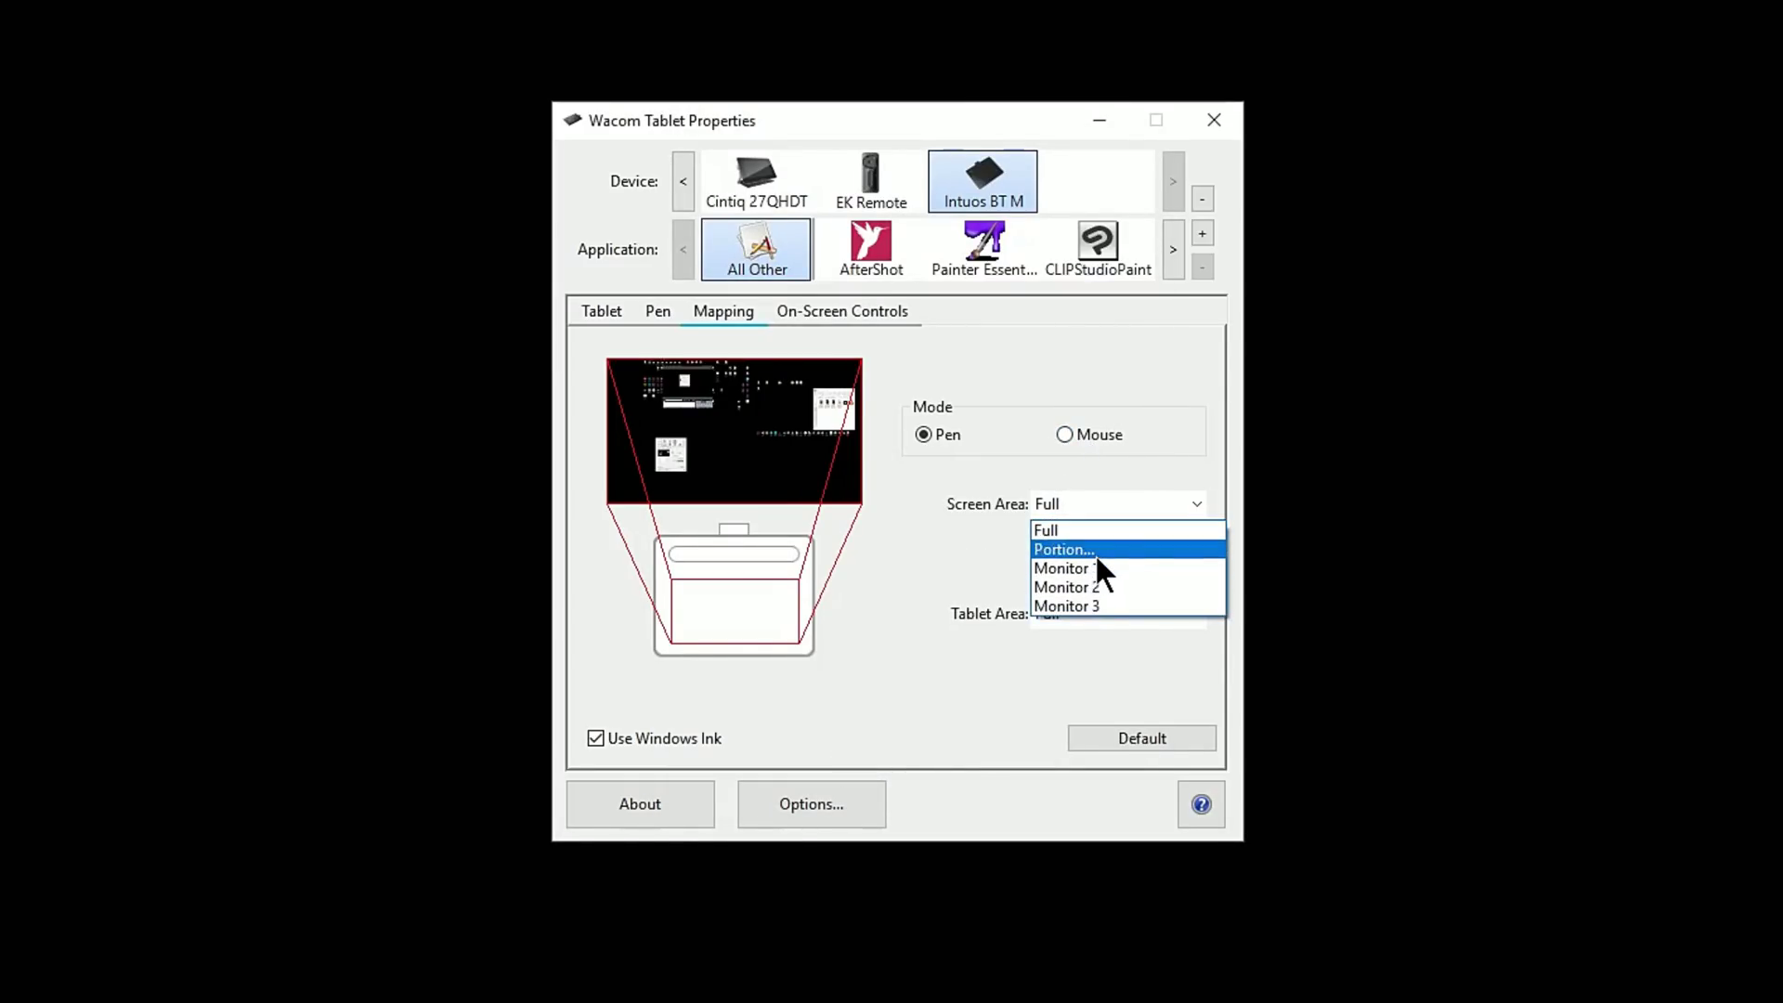
click(1093, 551)
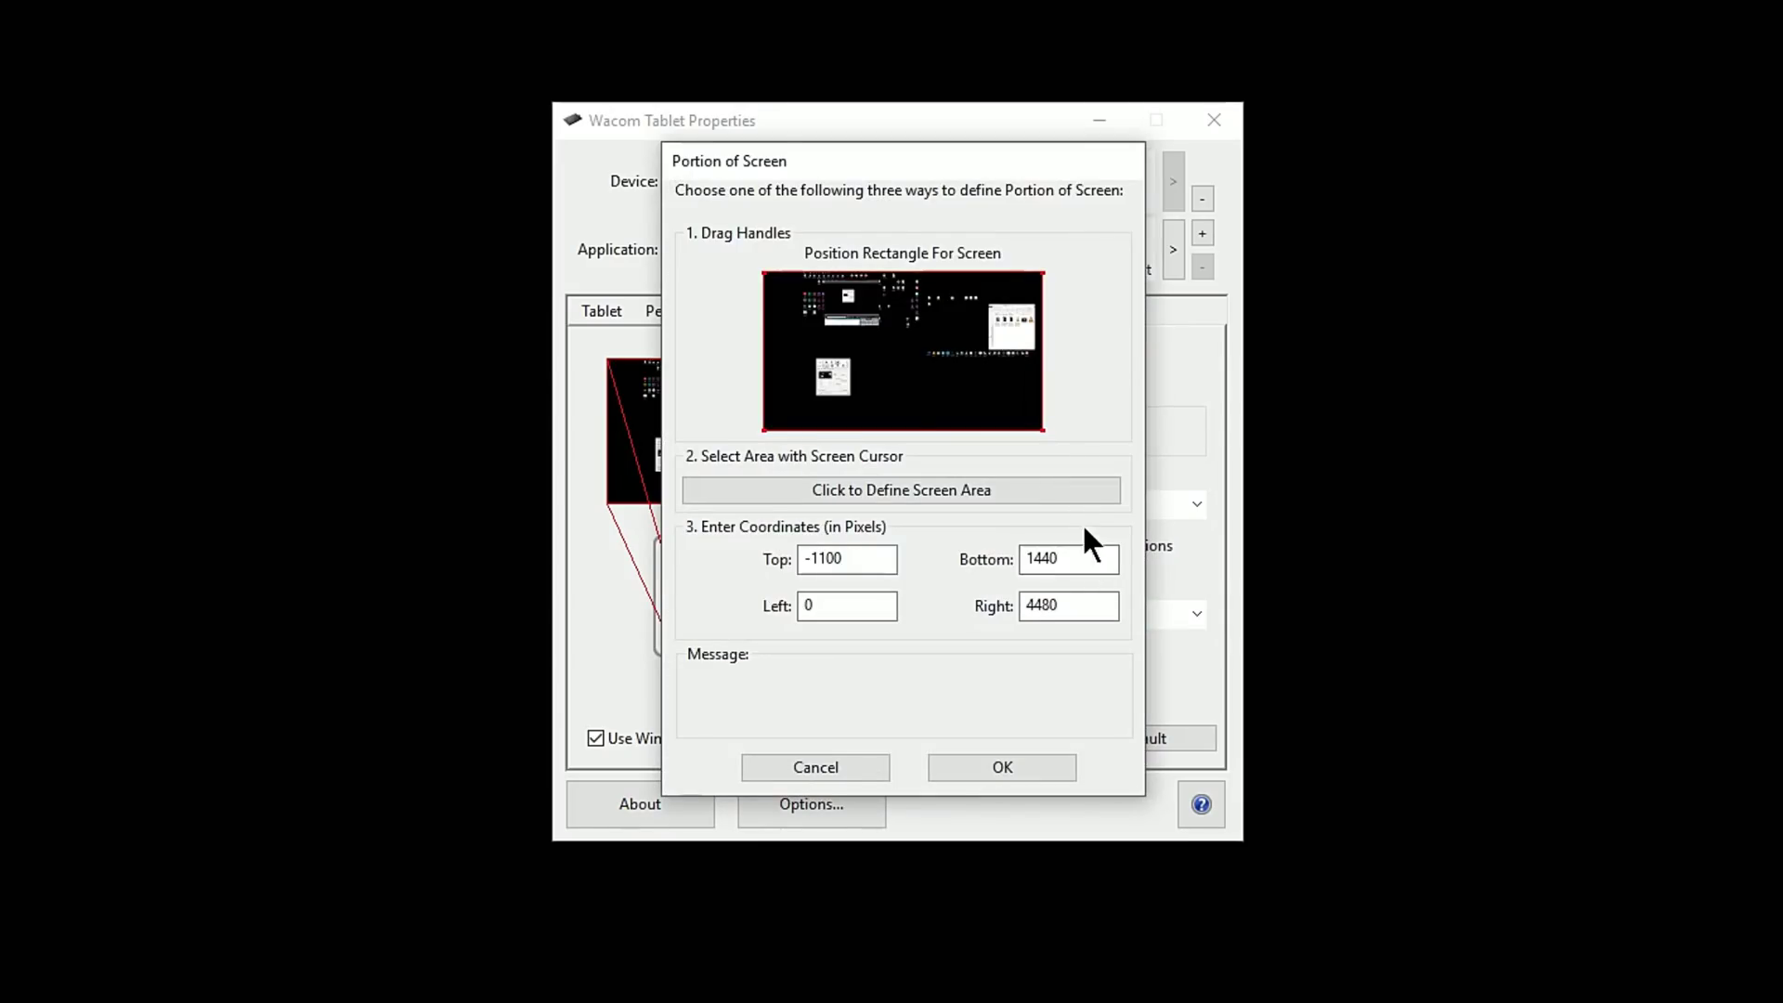
click(839, 769)
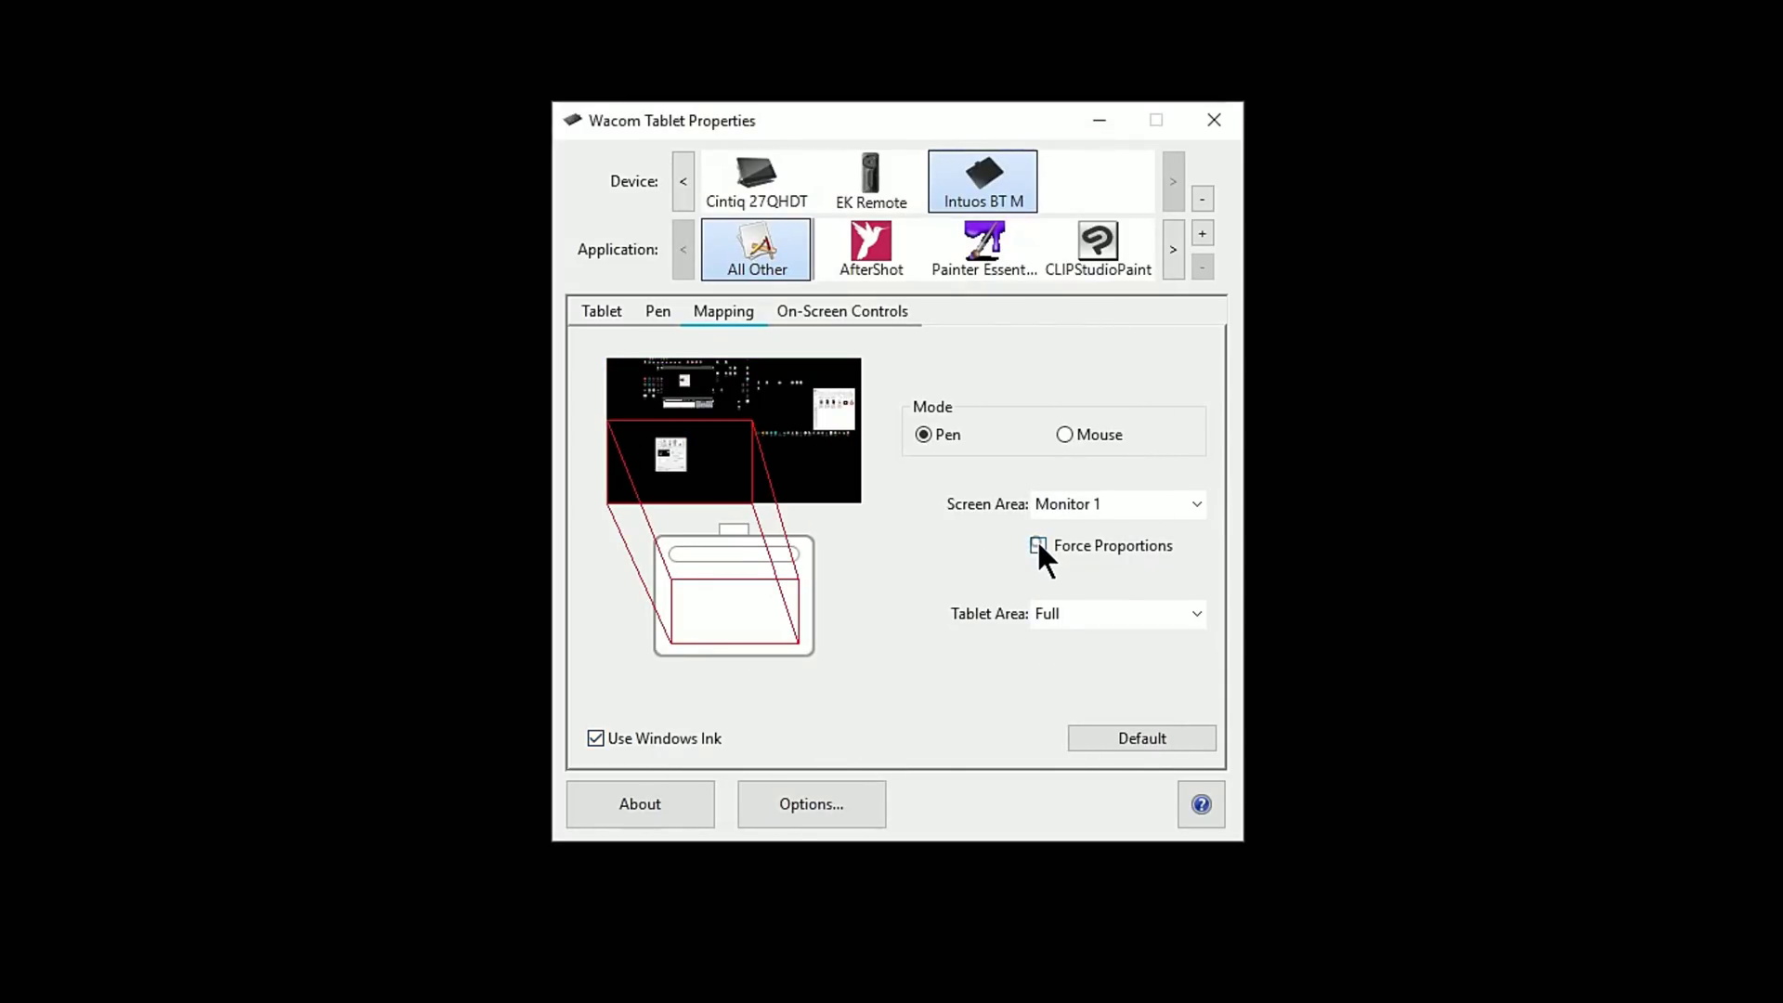
Toggle Force Proportions on and off twice, leaving it off.
click(1037, 544)
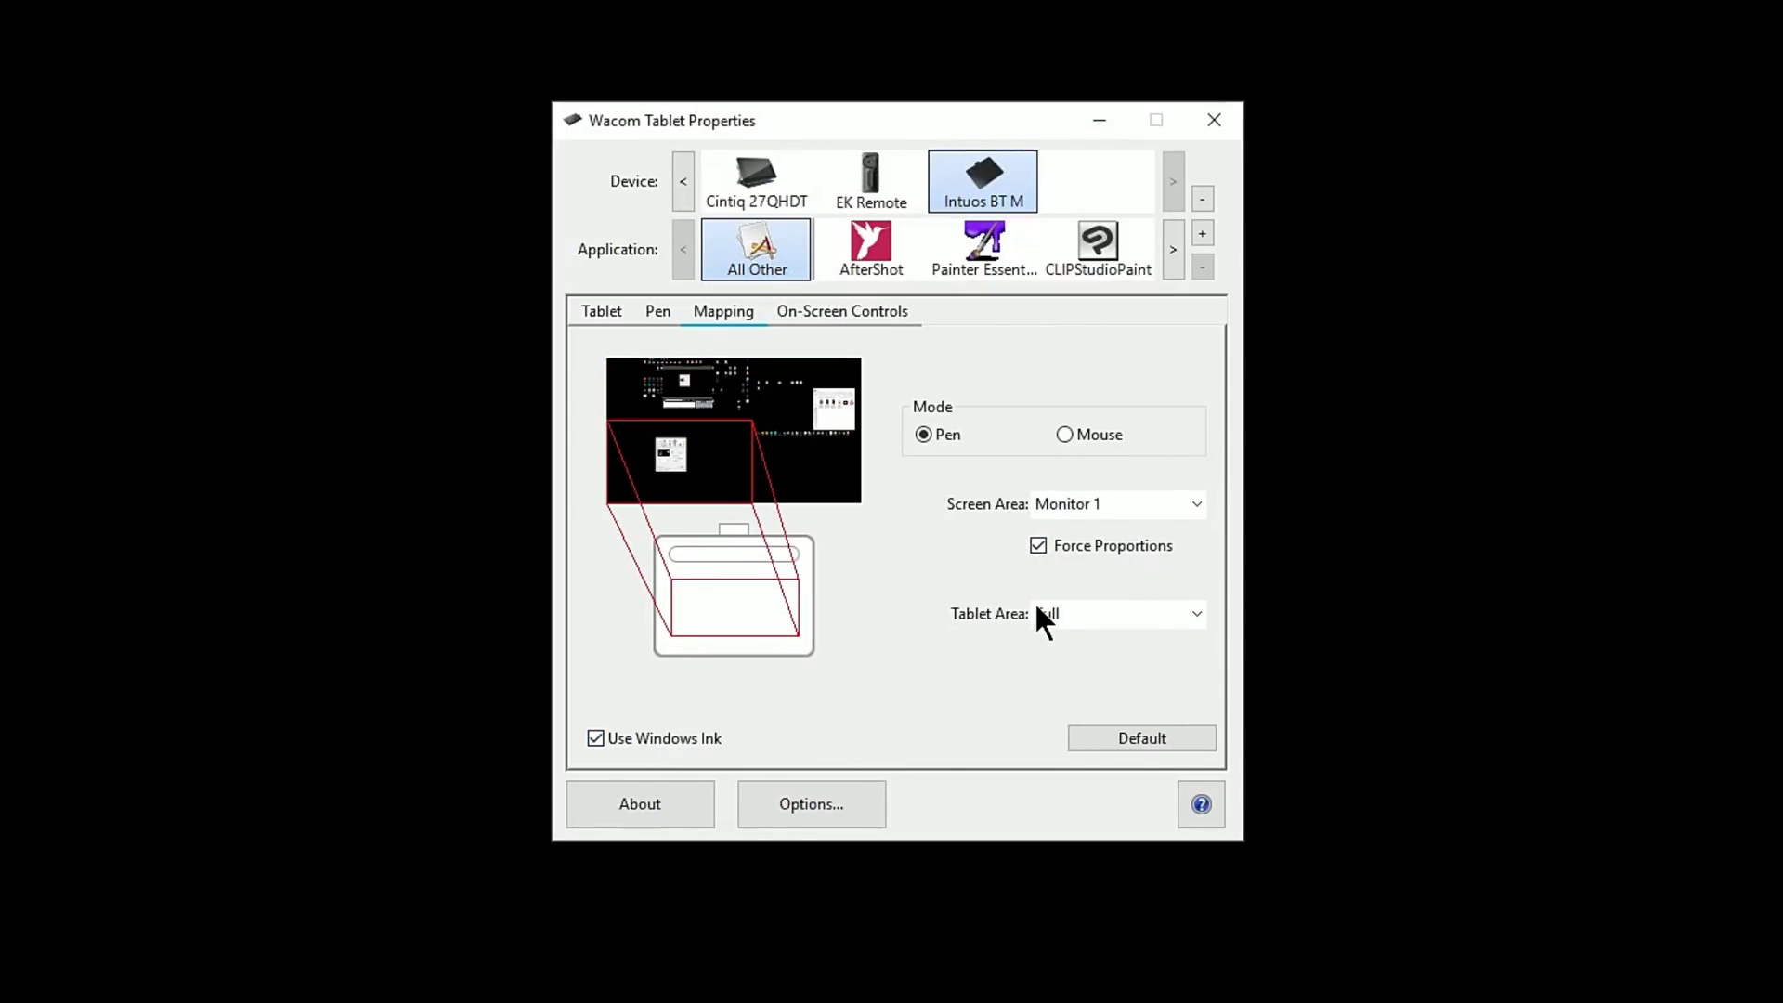
click(1039, 545)
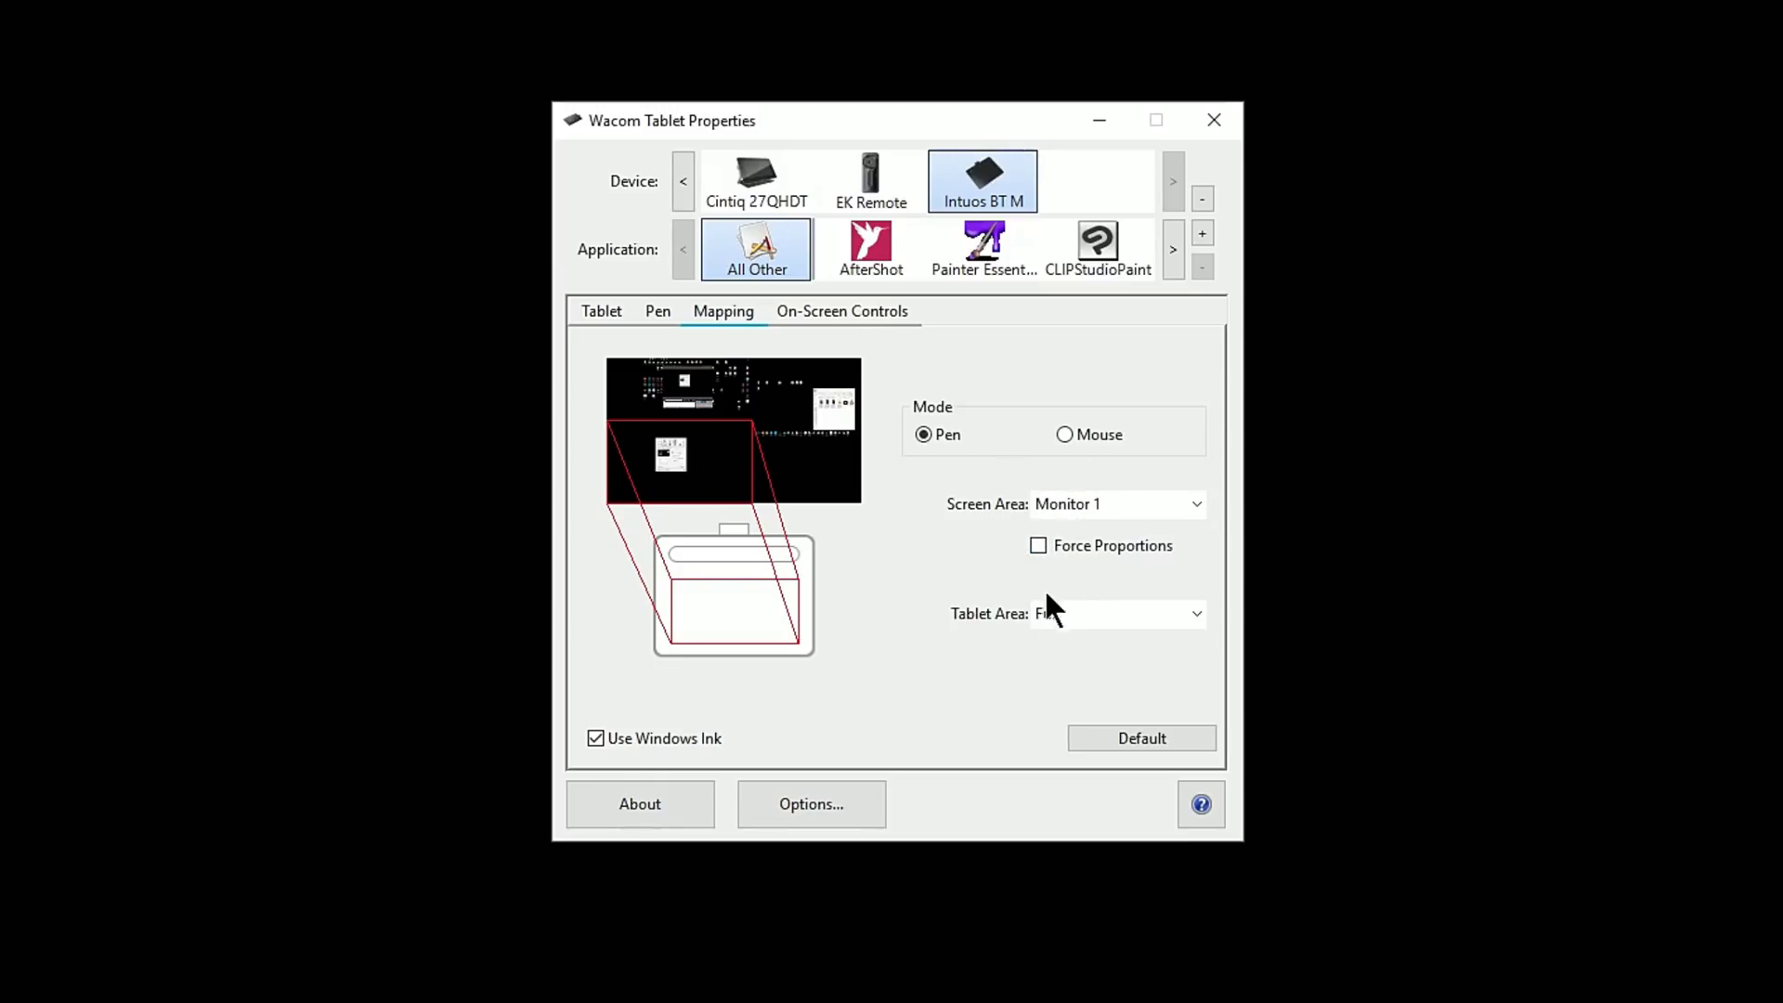
click(1036, 547)
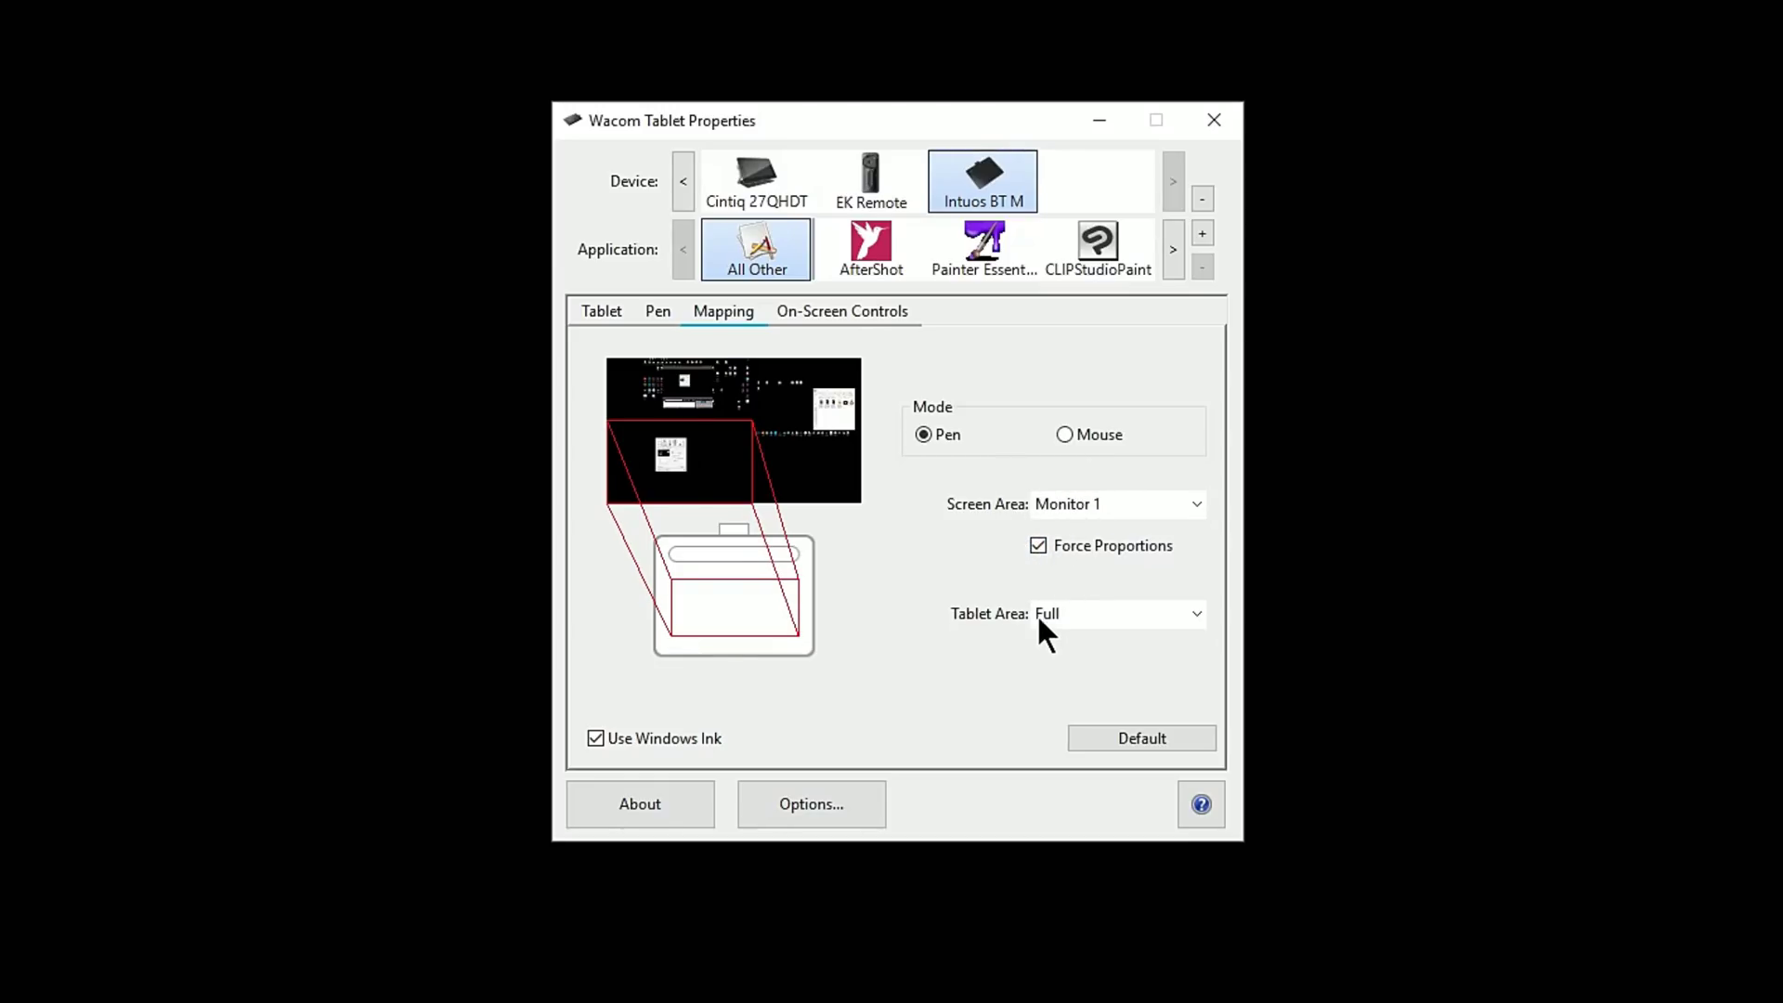
click(1036, 547)
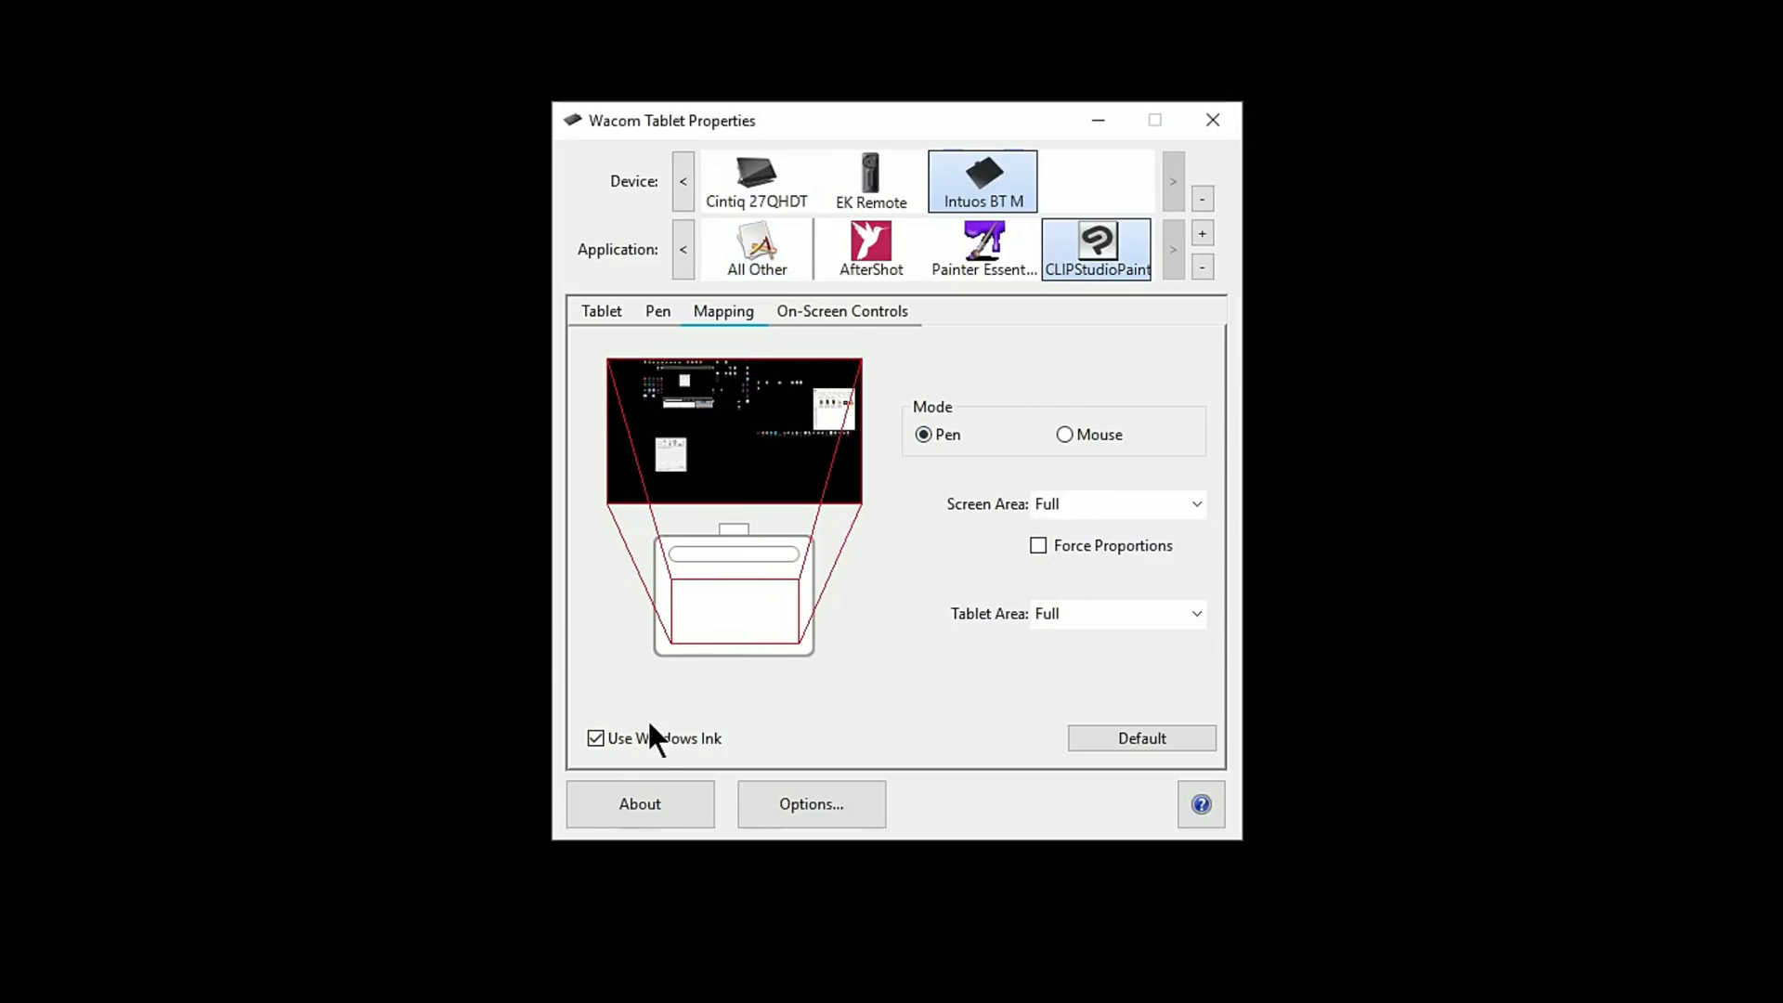
Enable Use Windows Ink and bring up the global tablet Options dialog.
click(595, 738)
click(817, 794)
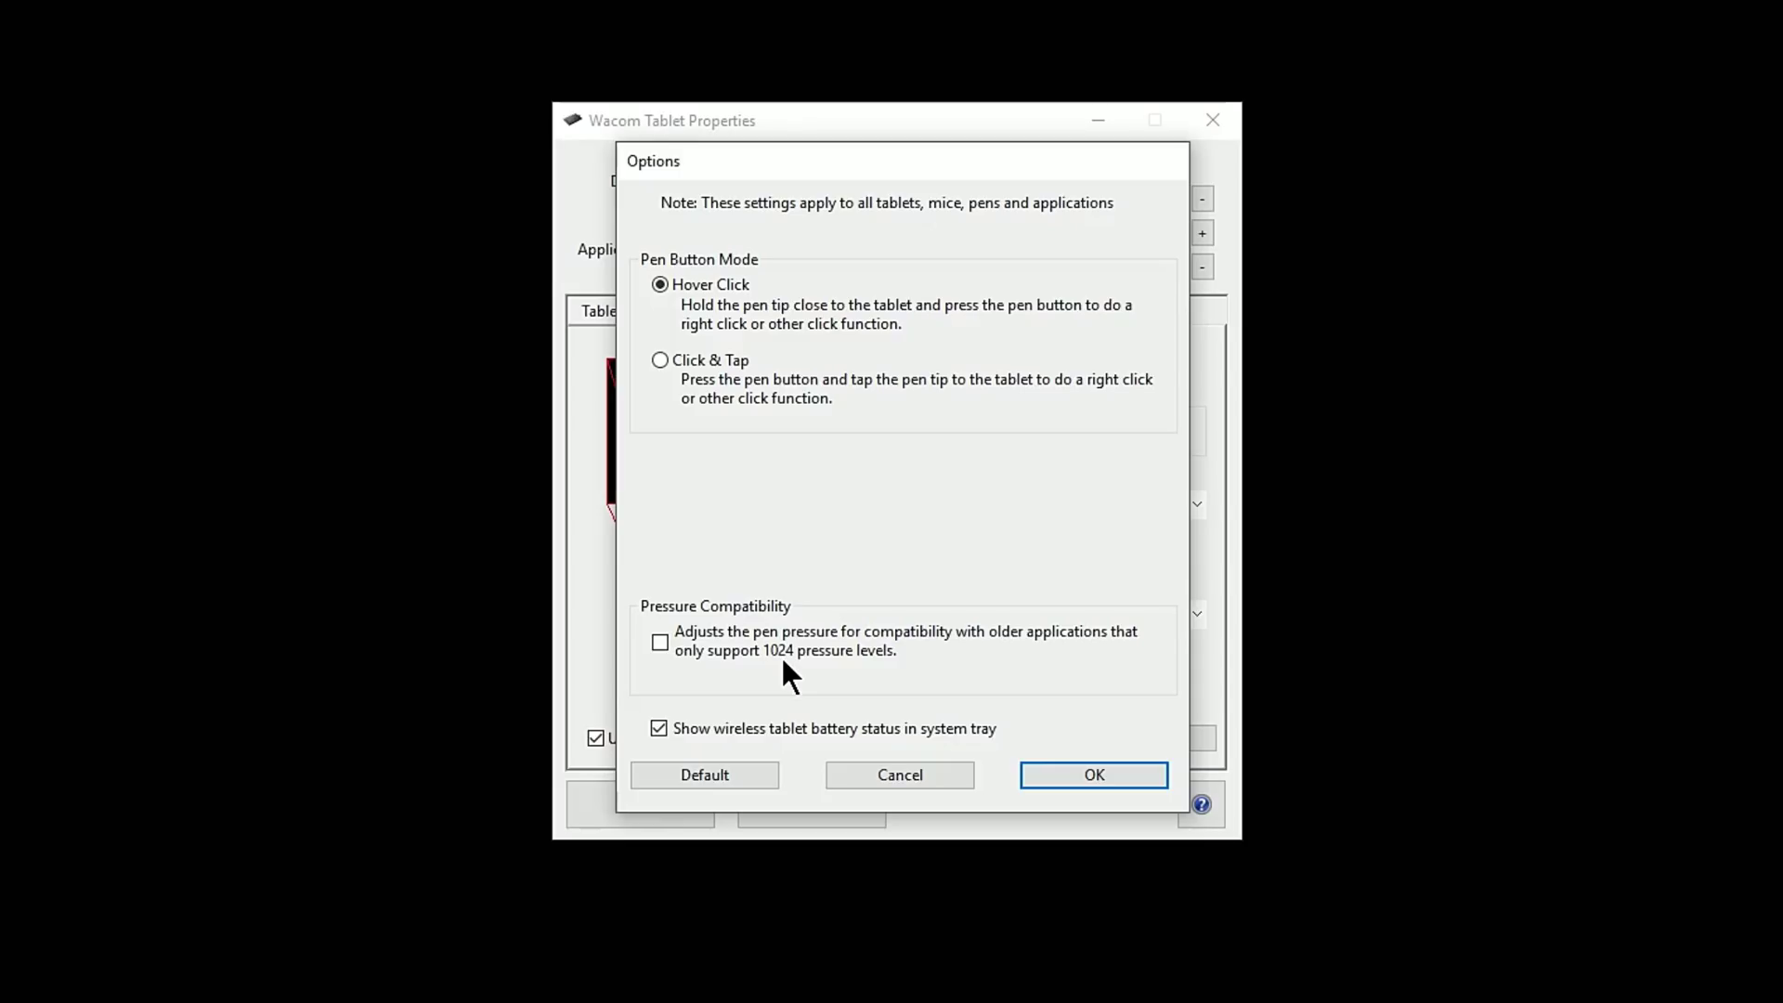
Close Options unchanged, inspect the top-left ExpressKey choices, then view AfterShot's and Painter Essentials' settings.
click(1046, 769)
click(620, 310)
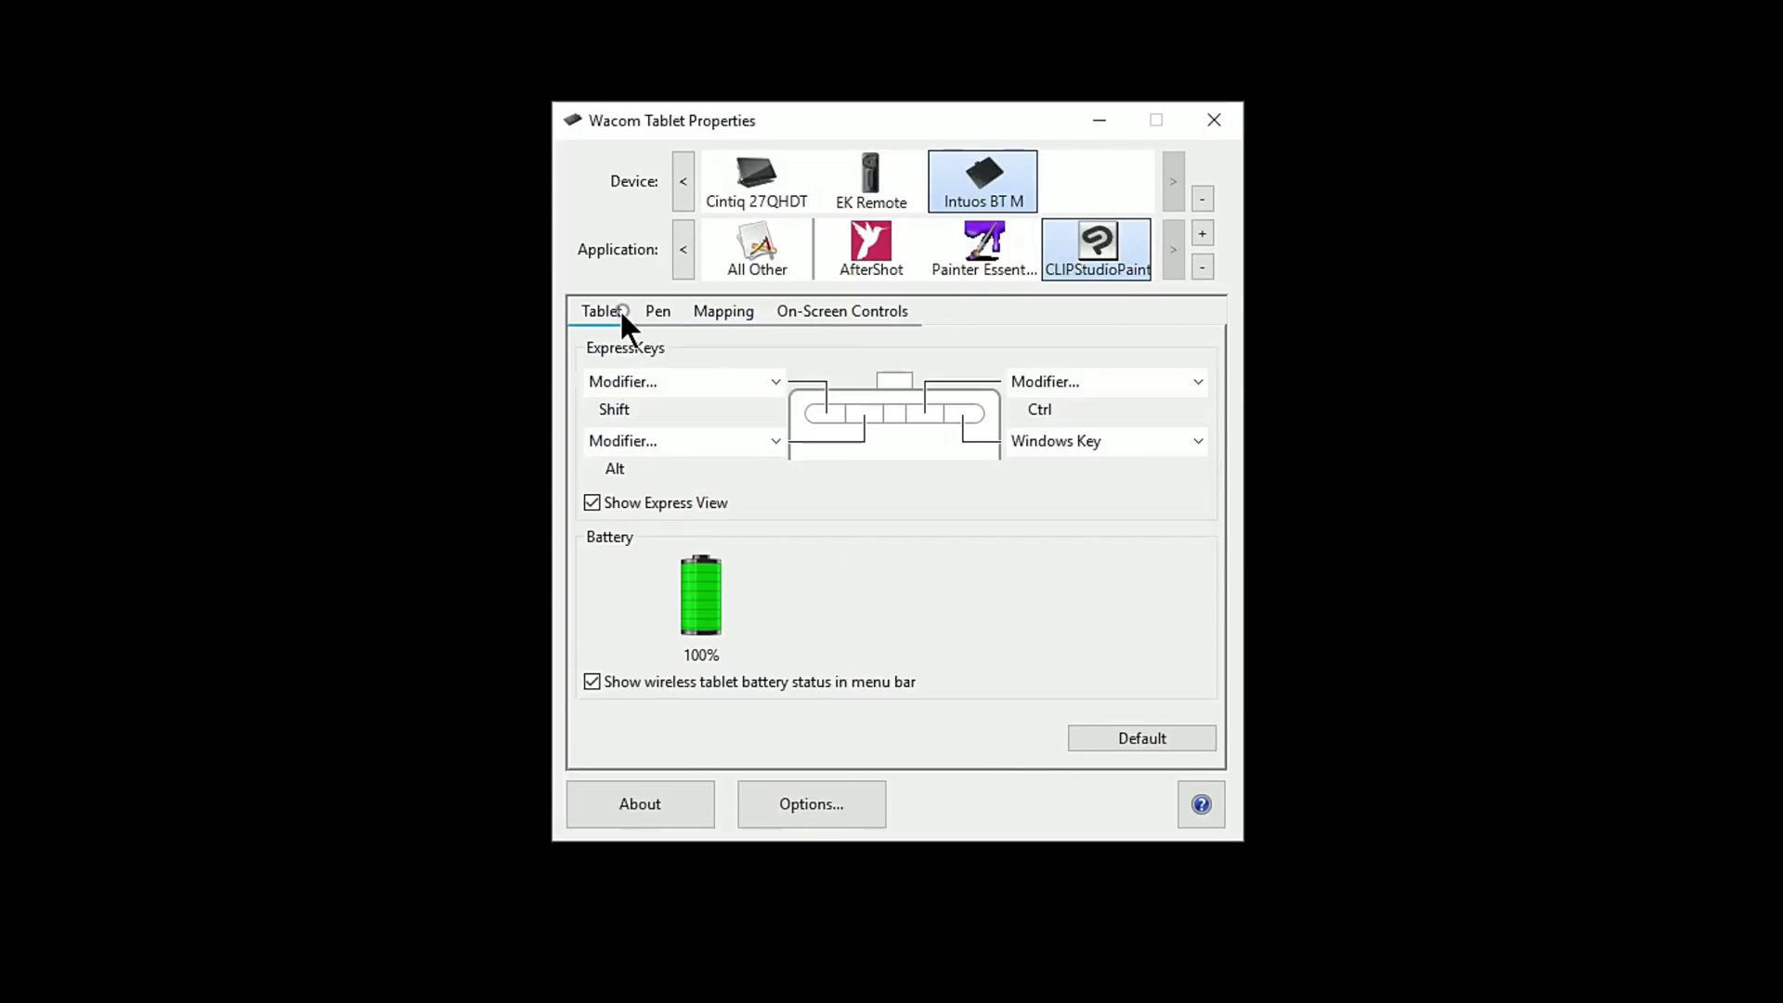
click(697, 380)
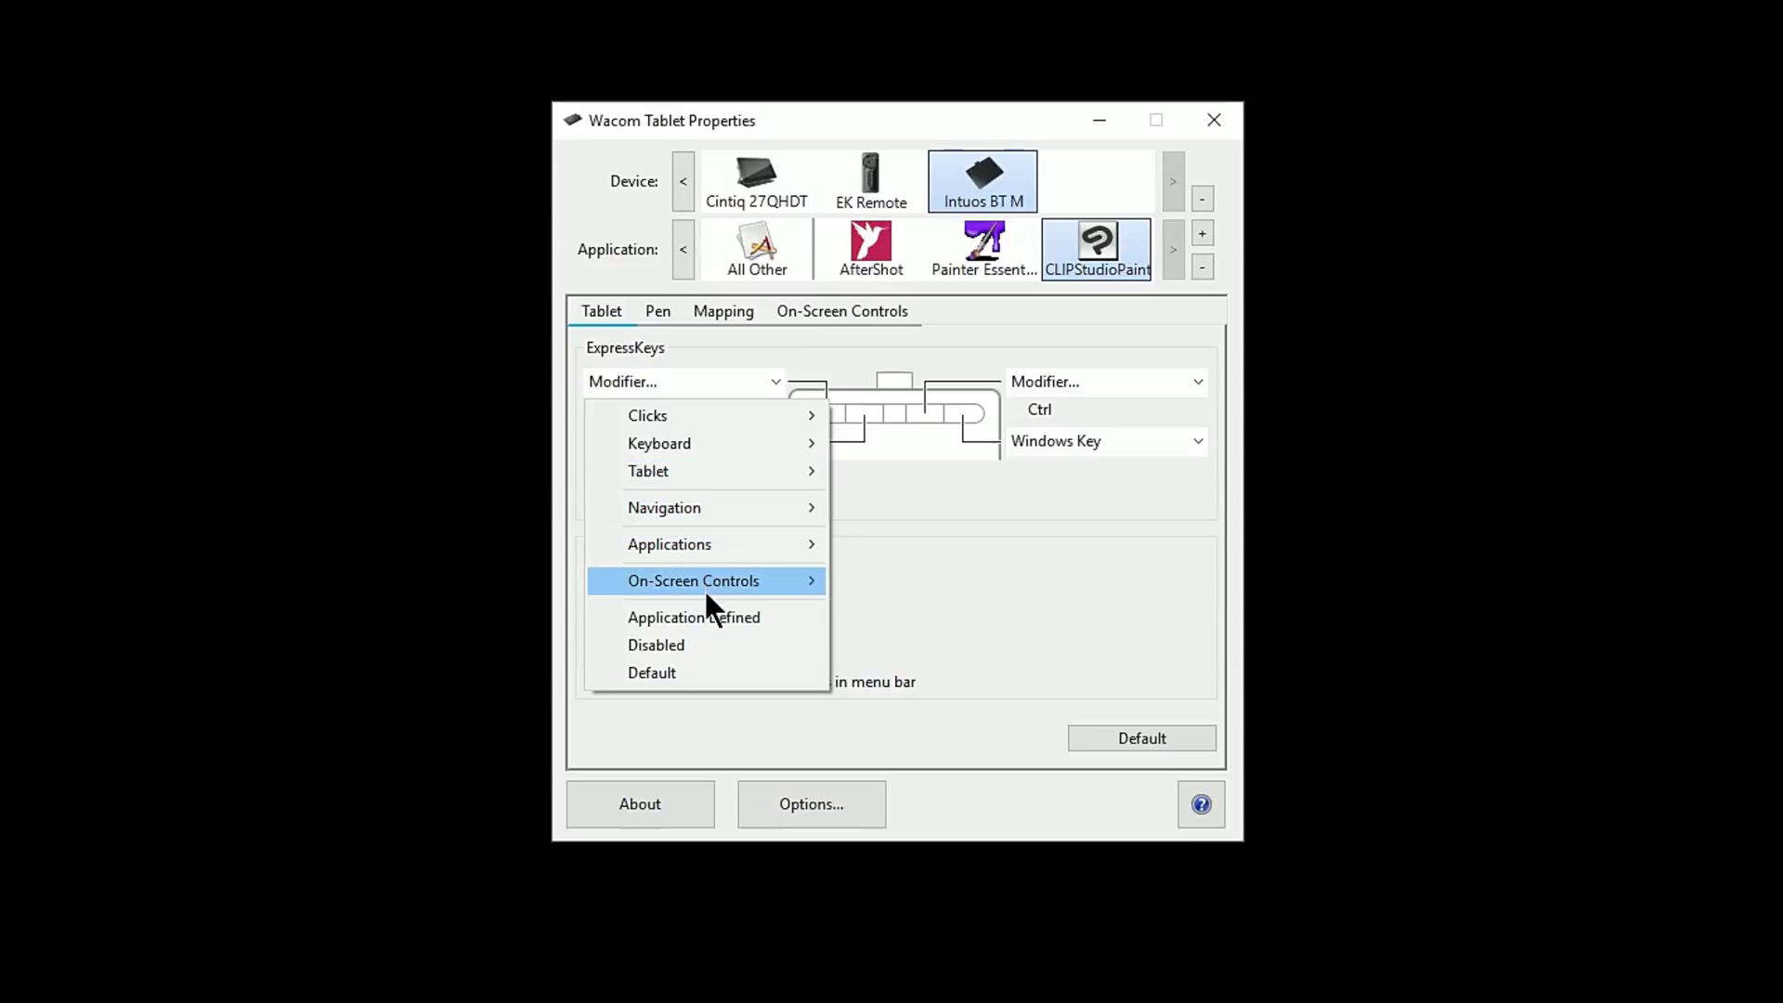
click(767, 367)
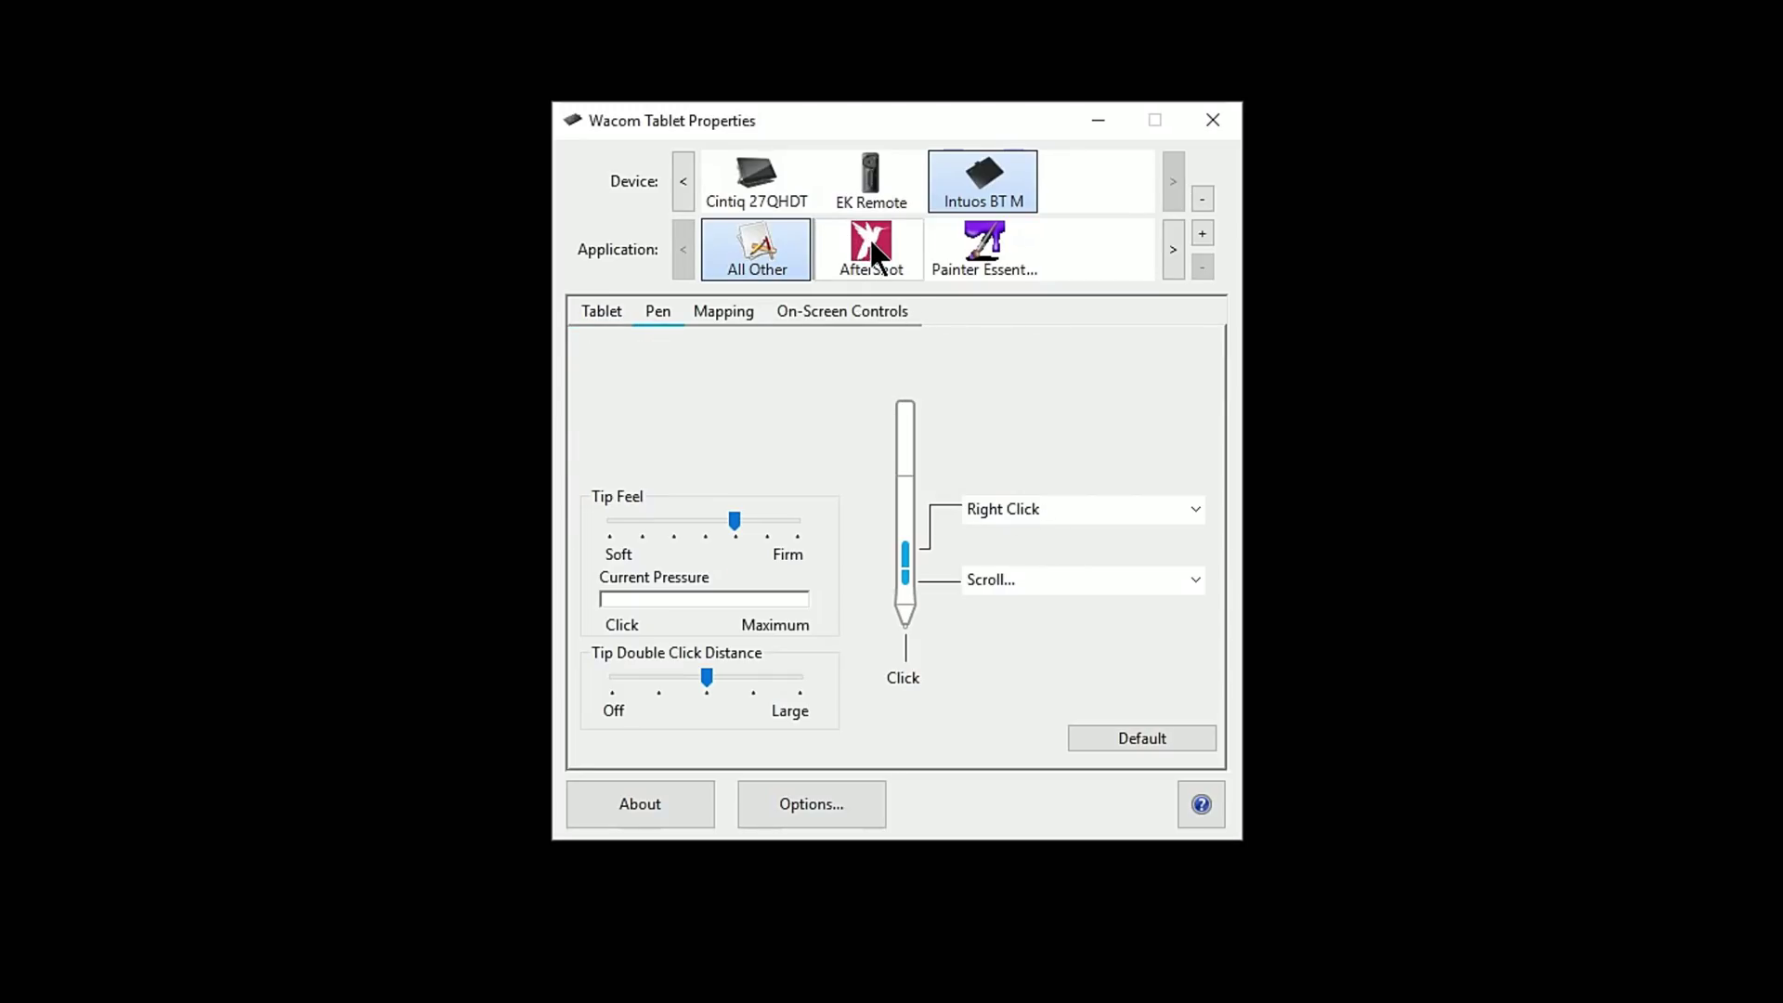
click(890, 256)
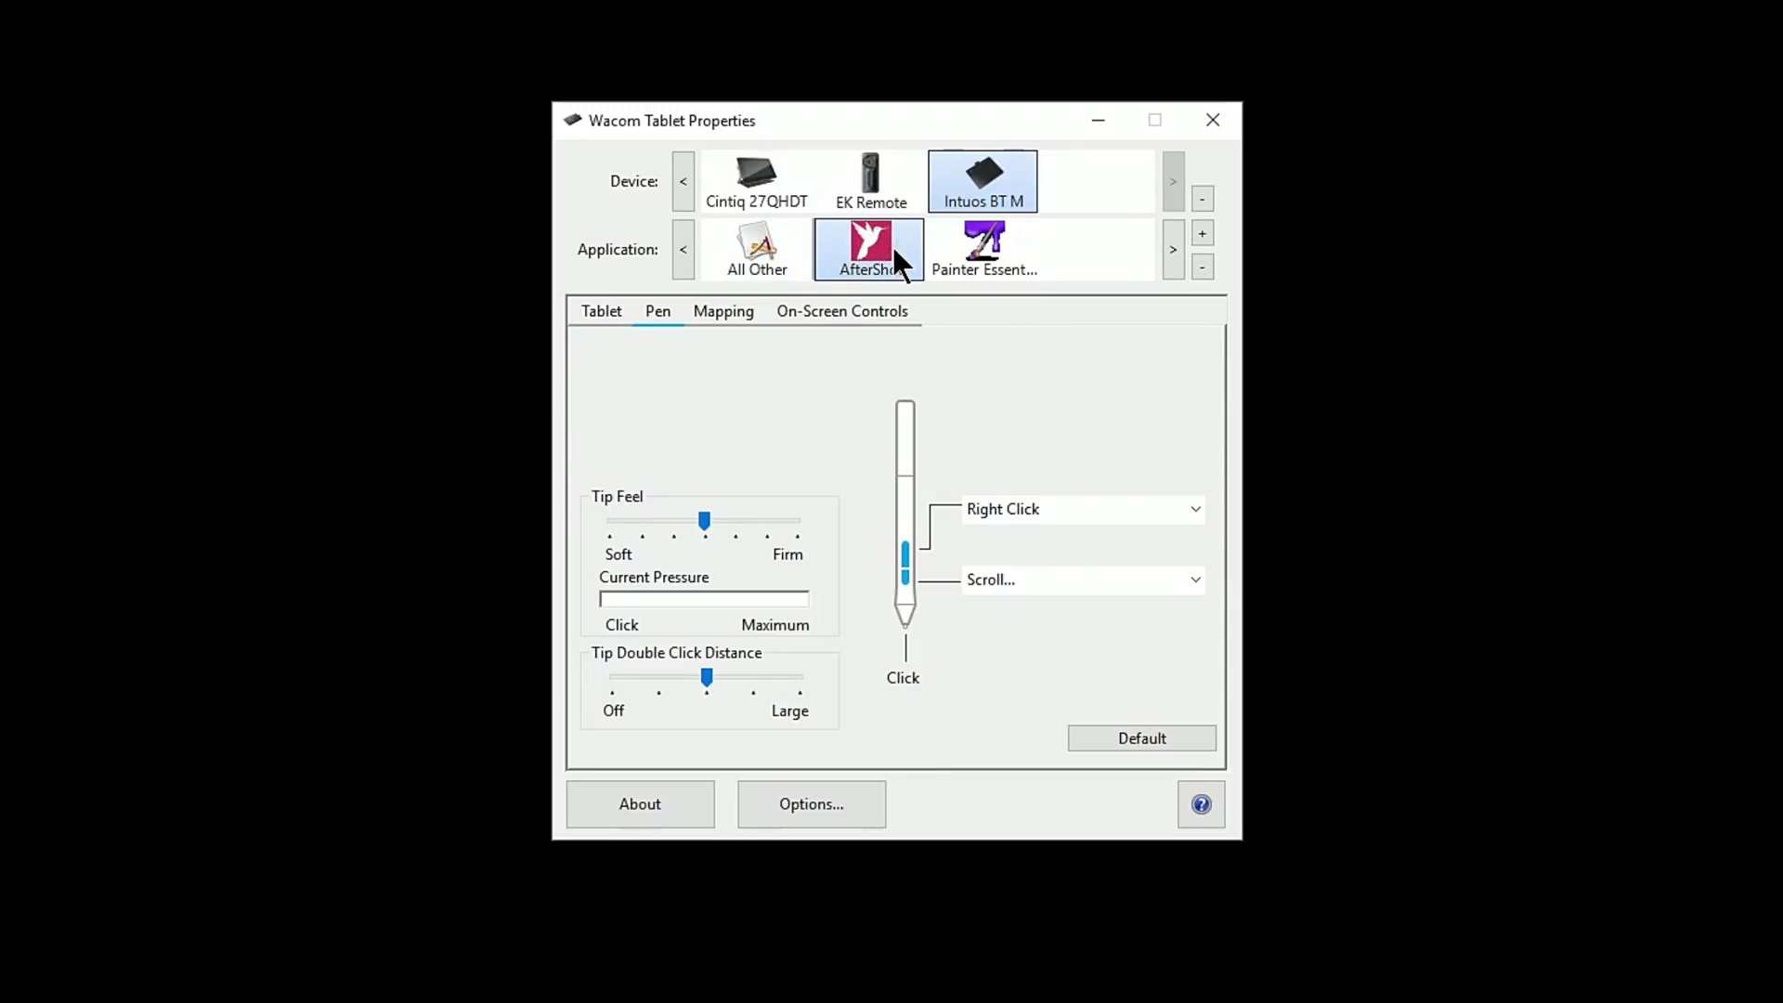
click(1002, 274)
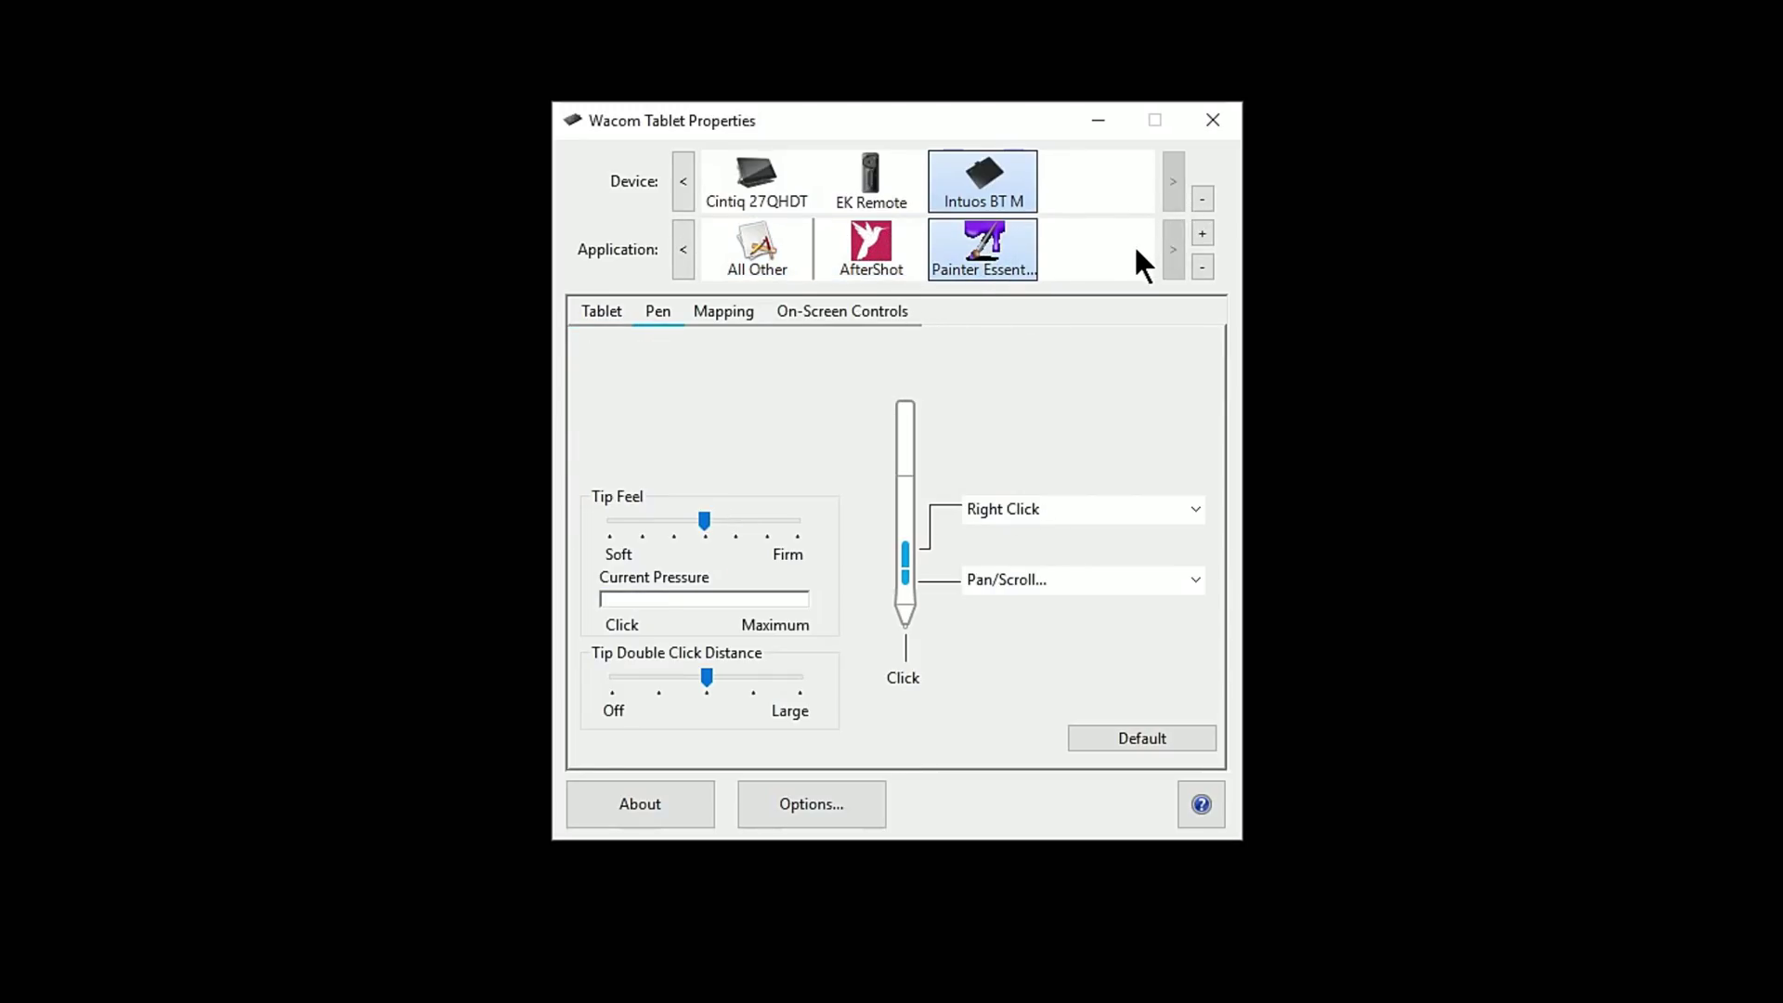
Add CLIPStudioPaint.exe from Program Files\CELSYS\CLIP STUDIO 1.5\CLIP STUDIO PAINT as a custom application.
click(1202, 233)
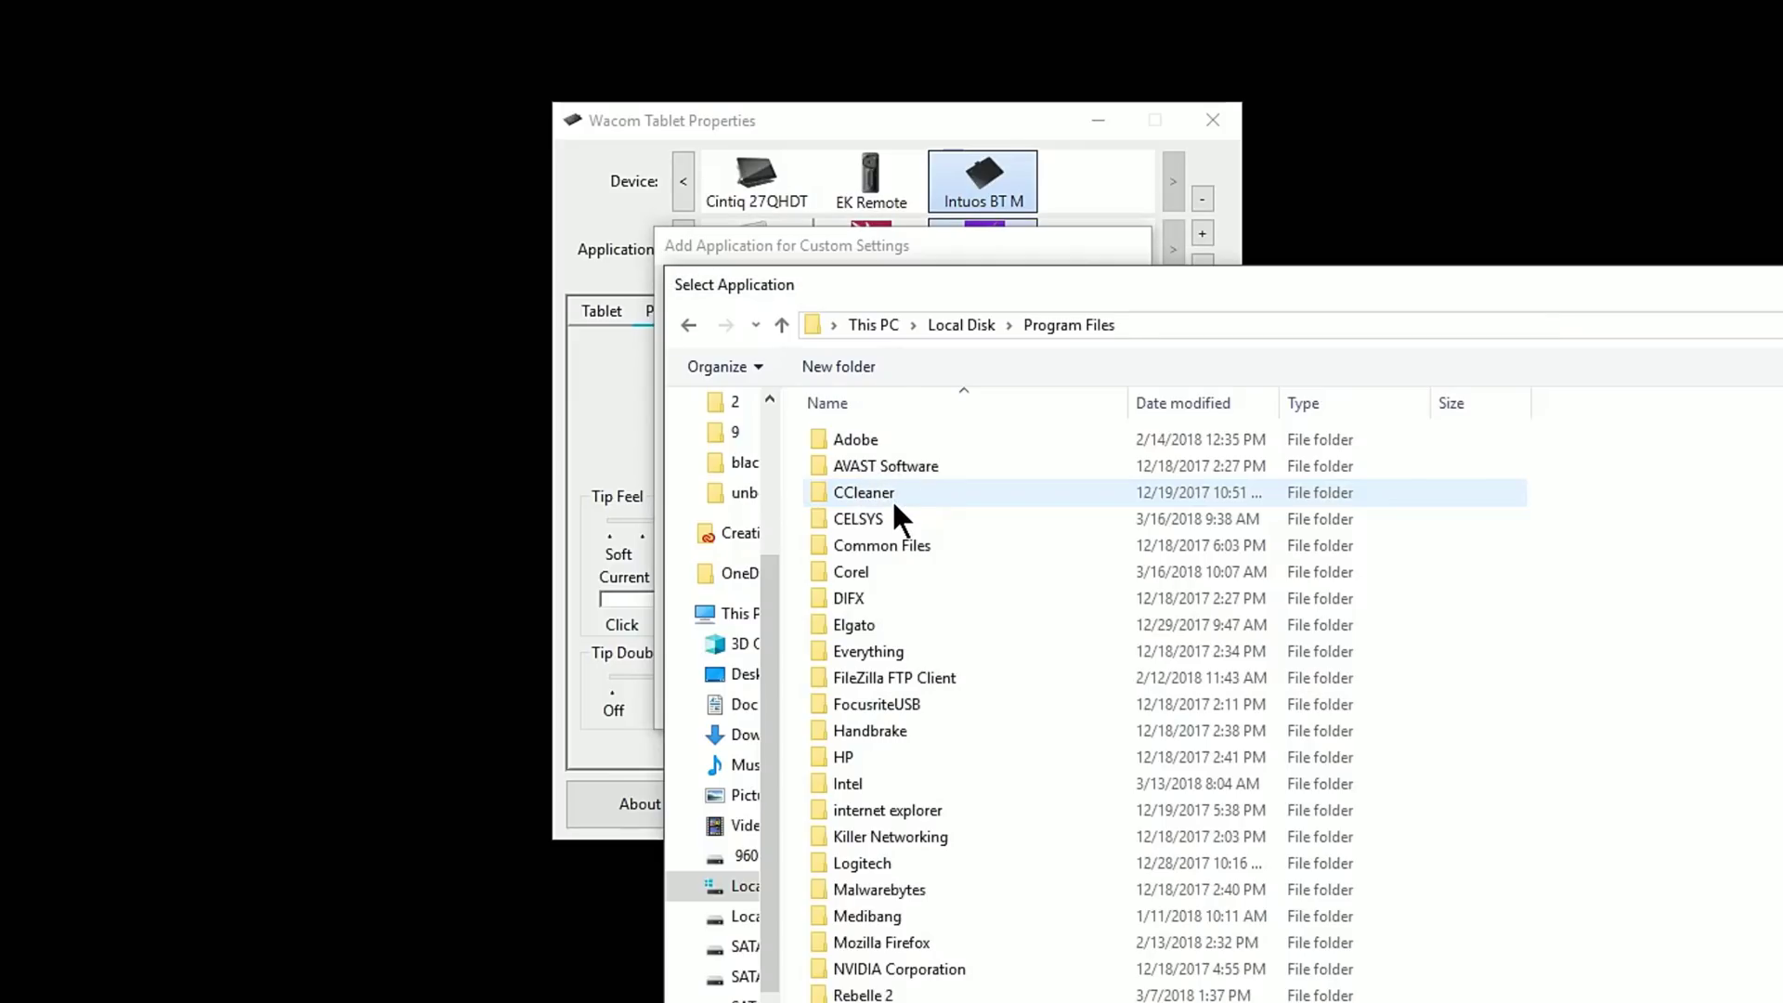
double_click(873, 520)
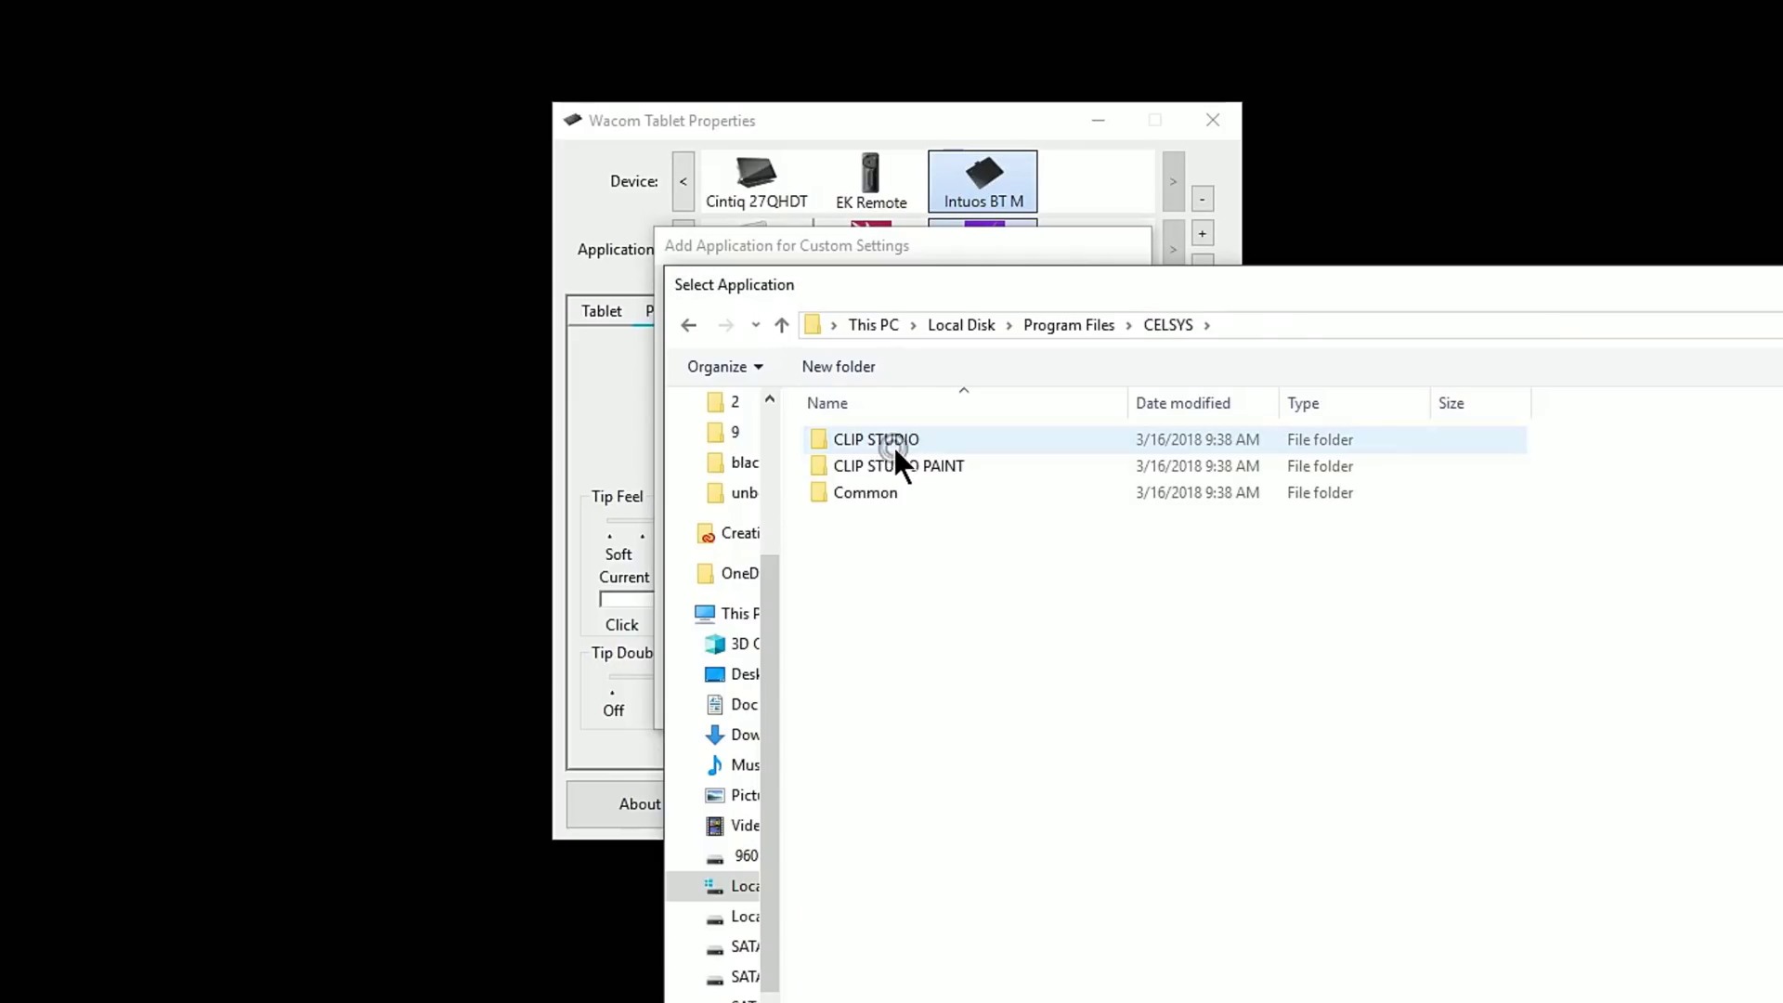
double_click(901, 465)
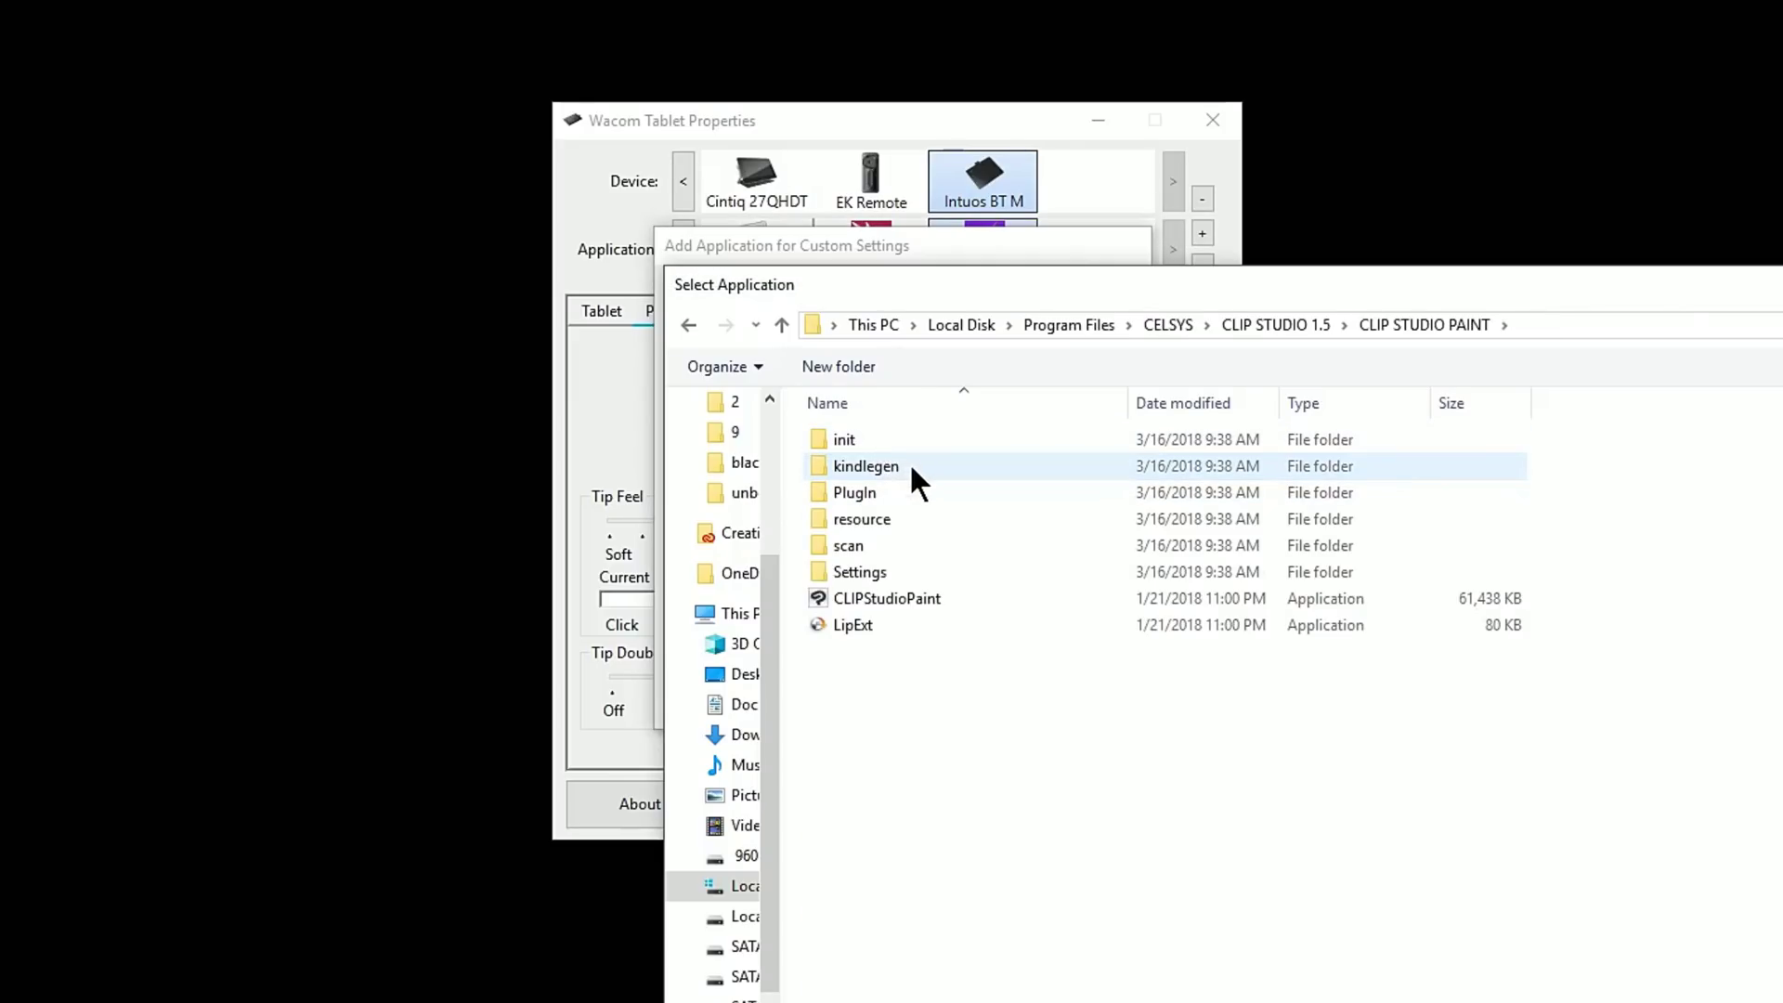
click(883, 594)
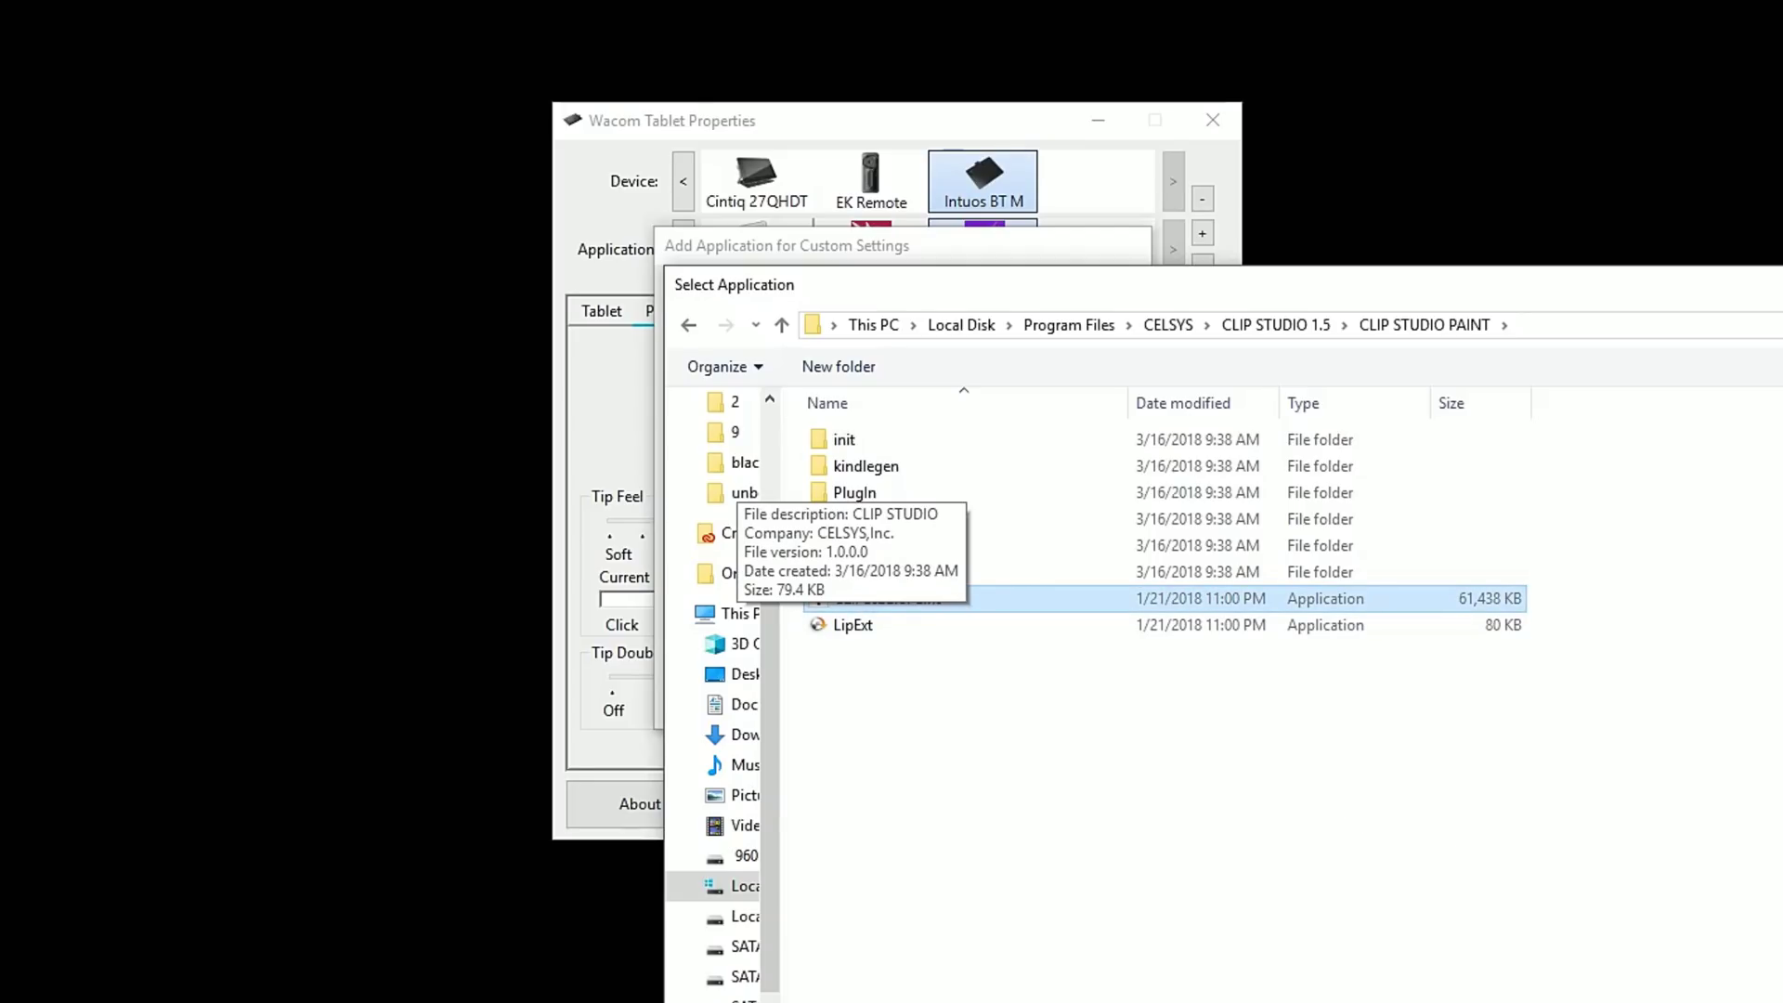
key(Return)
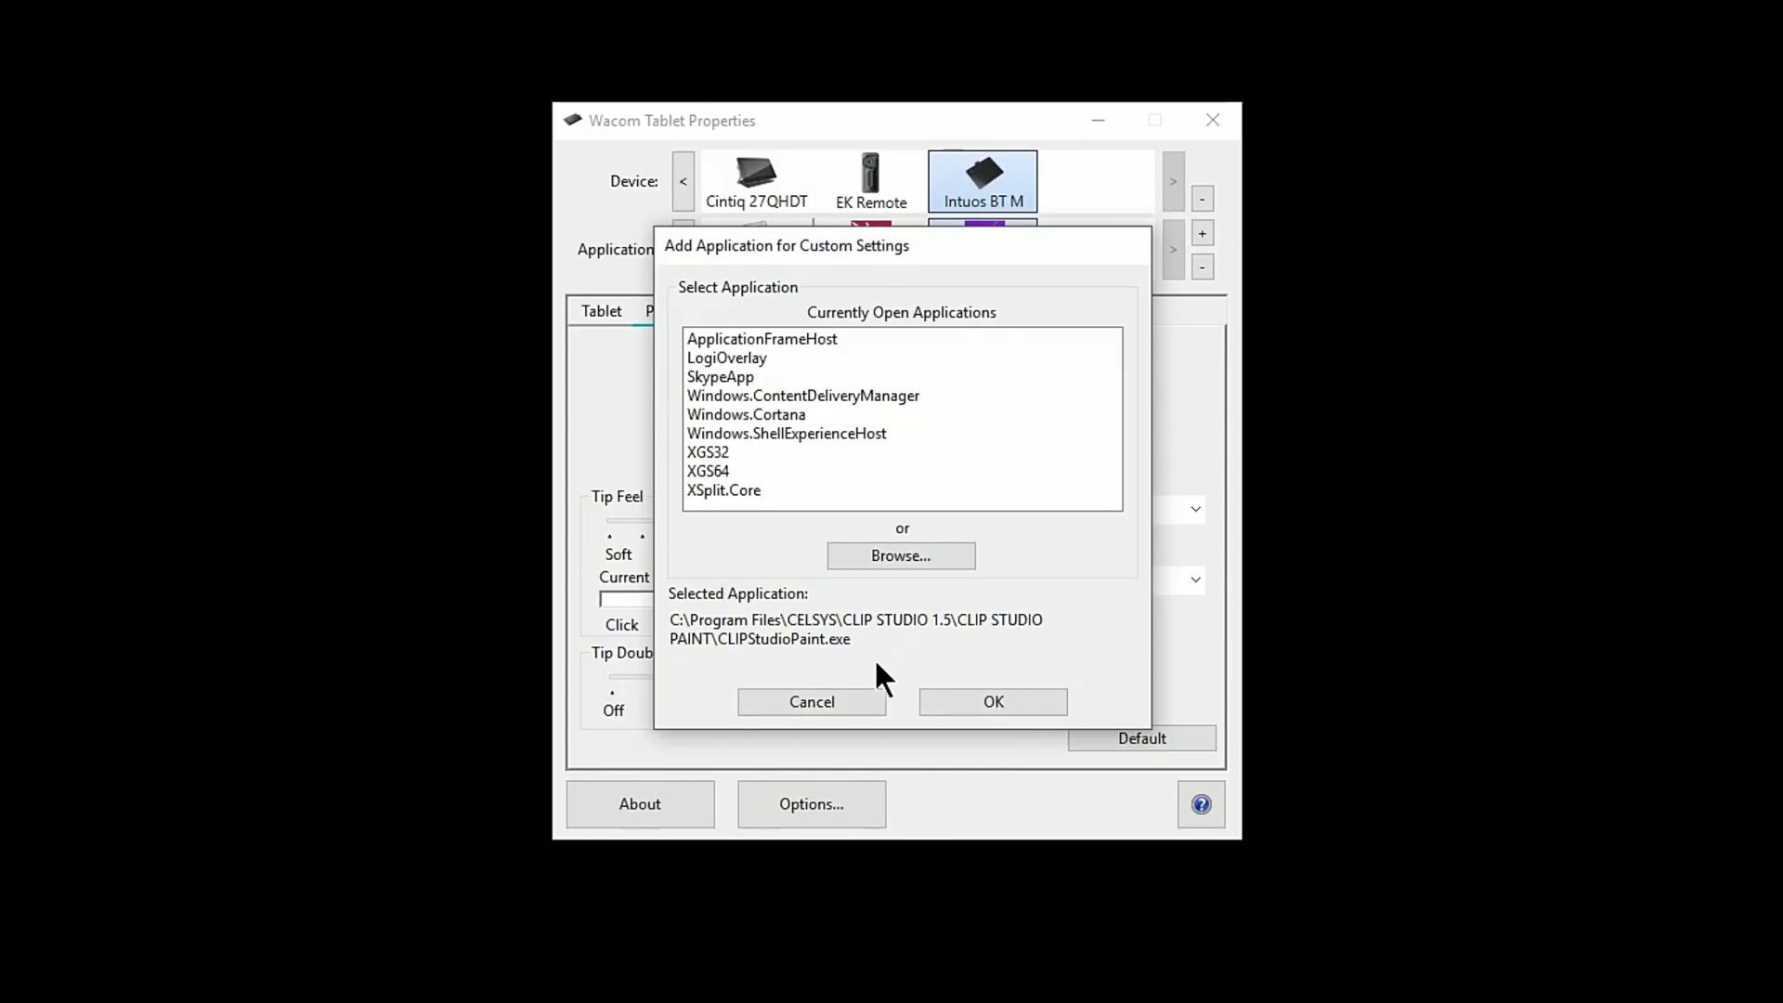
click(979, 704)
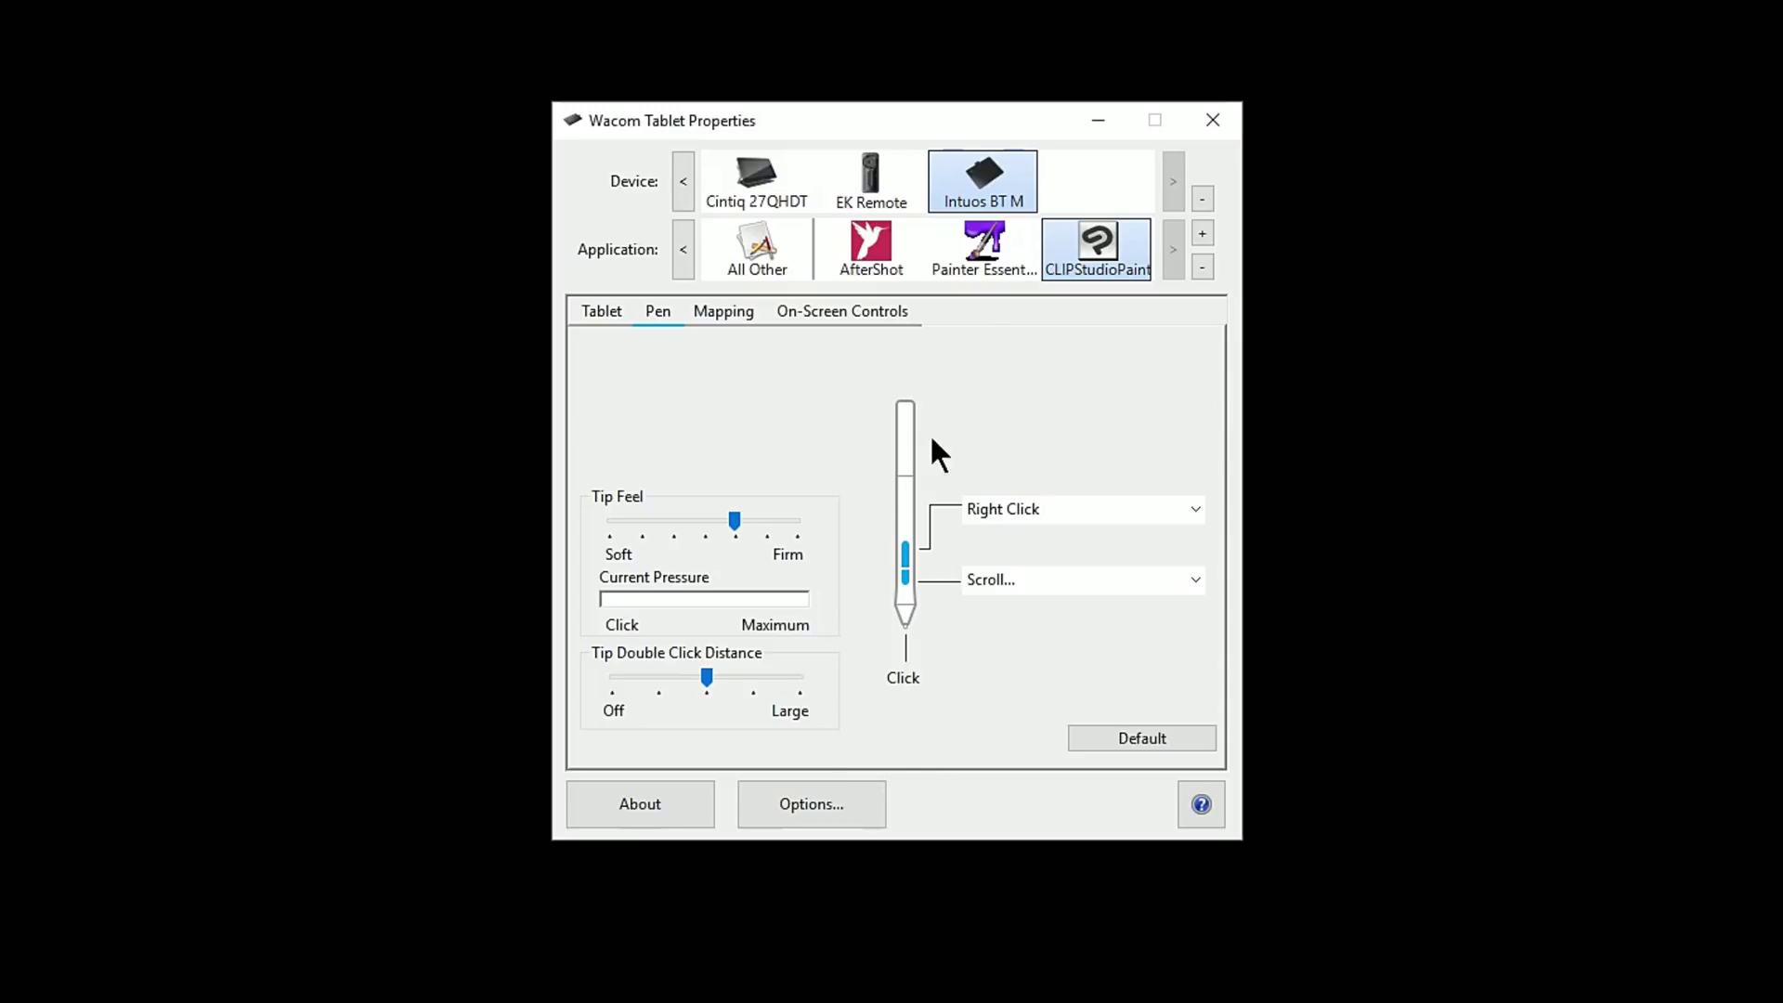